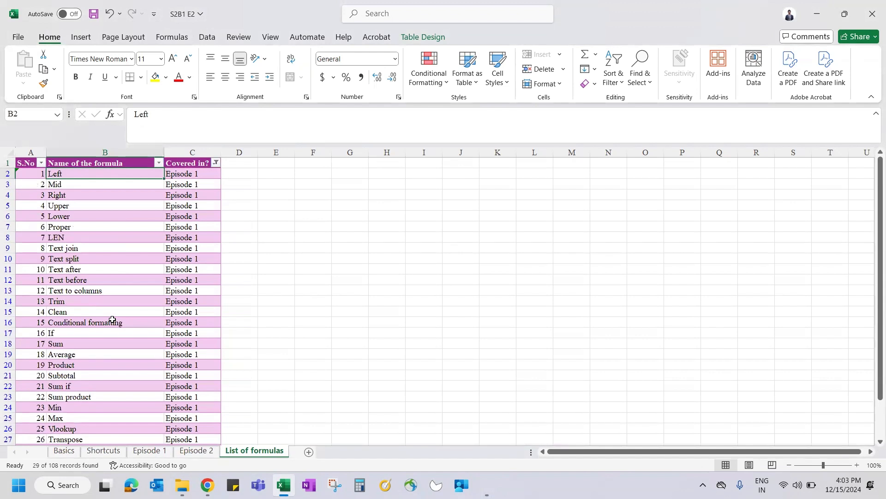
# Step: Select the Covered in? header in C1, glance at the Shortcuts sheet, then open that column's filter list
pyautogui.press('Up')
pyautogui.press('Right')
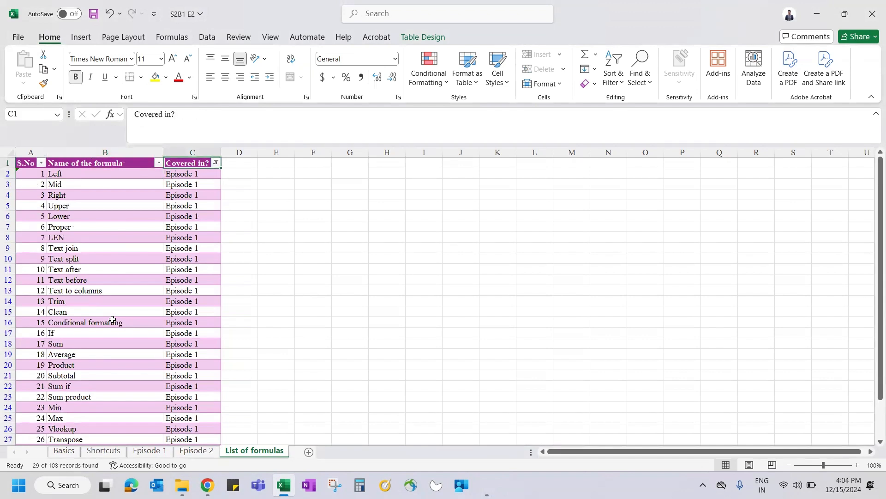
pyautogui.press('alt')
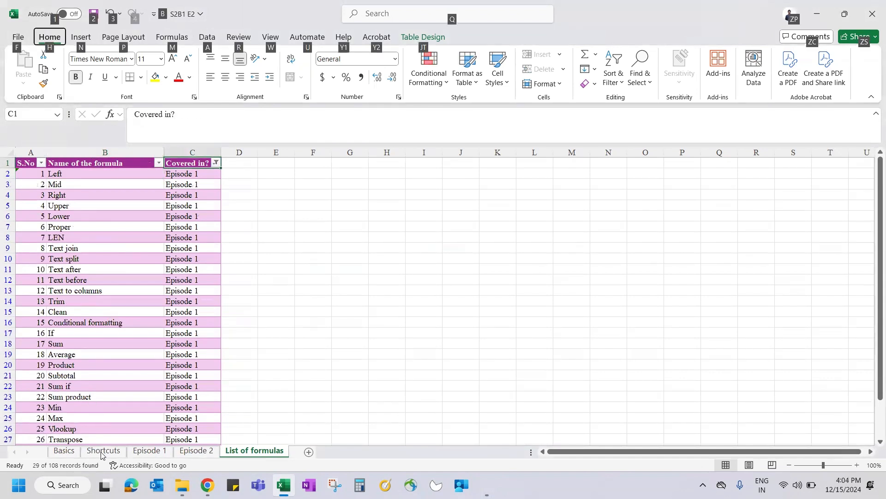
pyautogui.click(101, 455)
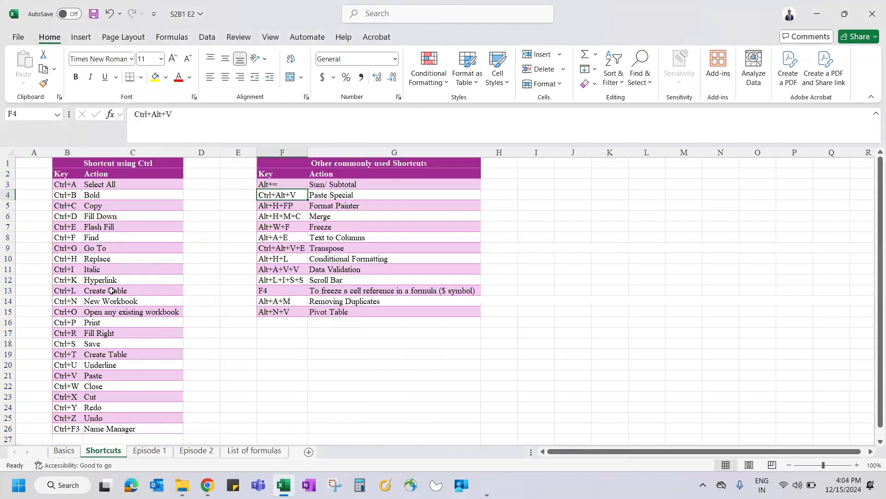
pyautogui.click(242, 455)
pyautogui.hotkey('alt', 'Down')
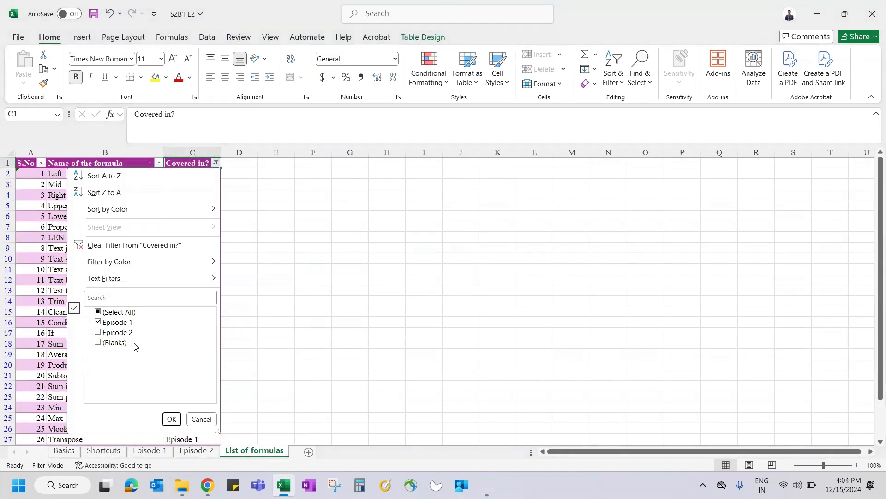
# Step: Filter the Covered in? column to show only Episode 2 formulas instead of Episode 1
pyautogui.click(123, 320)
pyautogui.press('Down')
pyautogui.press('space')
pyautogui.press('Return')
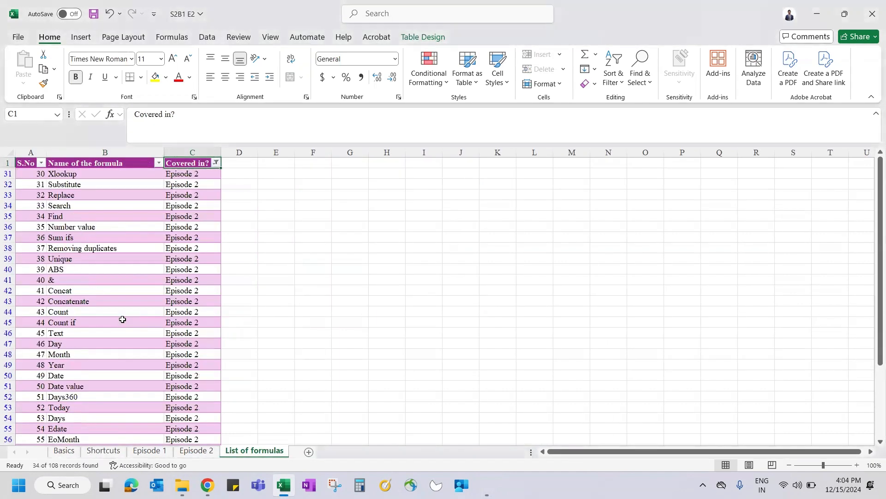
# Step: Select the filtered formula names down the column, then highlight the Xlookup cell and row 31
pyautogui.press('Down')
pyautogui.press('Left')
pyautogui.hotkey('ctrl', 'shift', 'Down')
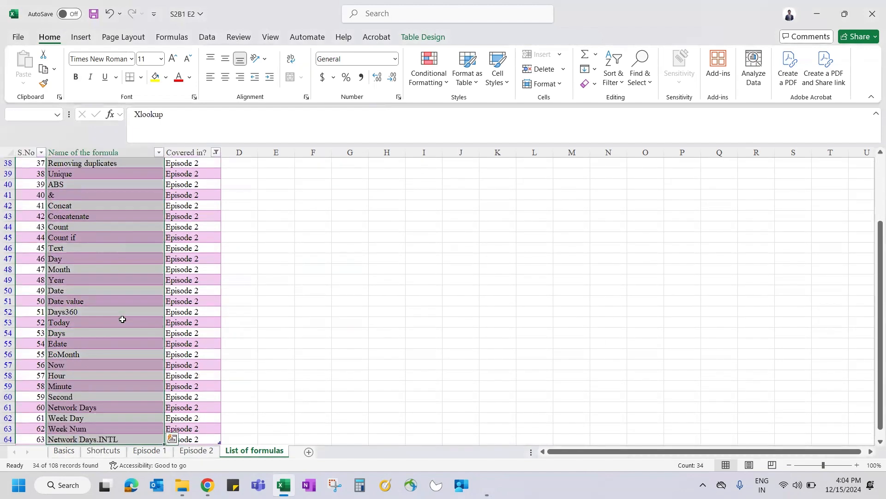
pyautogui.scroll(3, 191, 301)
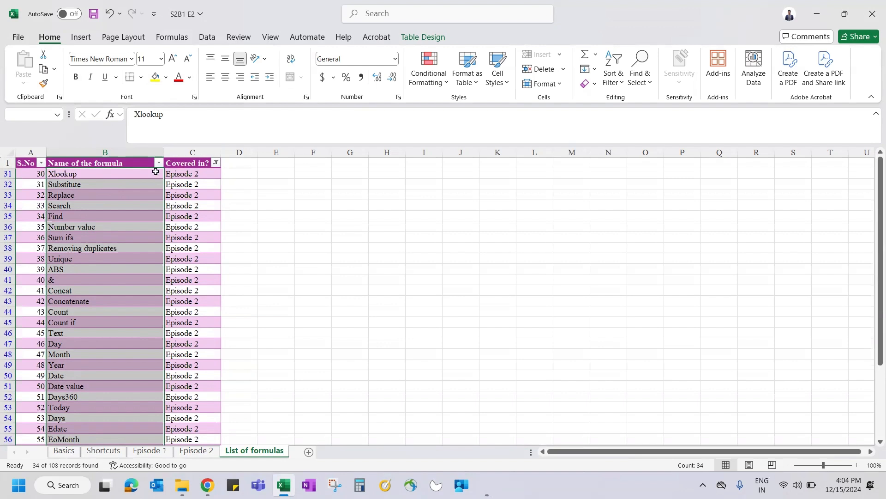
pyautogui.click(123, 176)
pyautogui.click(7, 174)
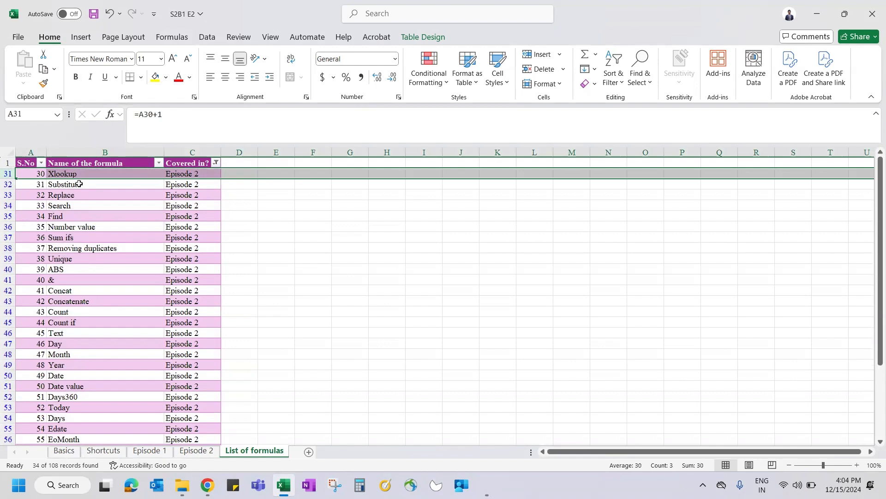
# Step: Select the formula names from Text down to row 64, then switch to the Episode 2 sheet
pyautogui.click(70, 347)
pyautogui.press('Up')
pyautogui.hotkey('shift', 'Down')
pyautogui.hotkey('shift', 'Down')
pyautogui.hotkey('shift', 'Down')
pyautogui.hotkey('shift', 'Down')
pyautogui.hotkey('shift', 'Down')
pyautogui.hotkey('shift', 'Down')
pyautogui.hotkey('shift', 'Down')
pyautogui.hotkey('shift', 'Down')
pyautogui.hotkey('shift', 'Down')
pyautogui.hotkey('shift', 'Down')
pyautogui.hotkey('shift', 'Down')
pyautogui.hotkey('shift', 'Down')
pyautogui.hotkey('shift', 'Down')
pyautogui.hotkey('shift', 'Down')
pyautogui.hotkey('shift', 'Down')
pyautogui.hotkey('shift', 'Down')
pyautogui.hotkey('shift', 'Down')
pyautogui.hotkey('shift', 'Down')
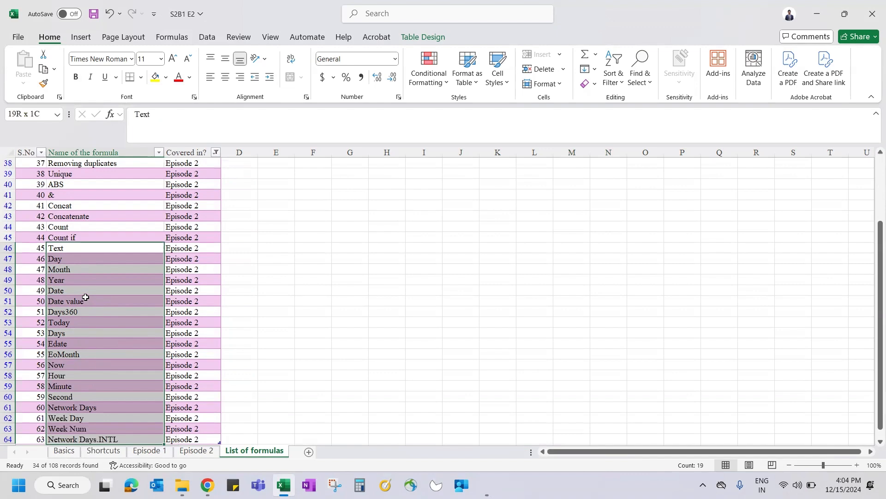
pyautogui.press('Up')
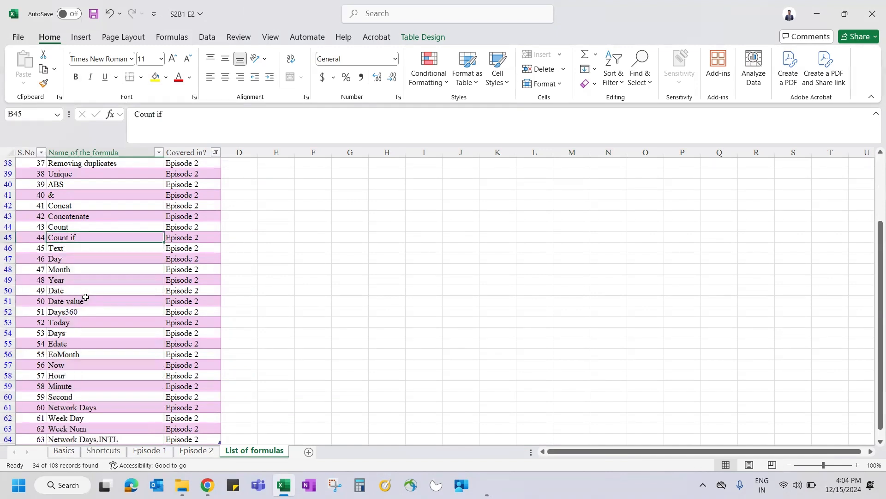
pyautogui.hotkey('ctrl', 'Up')
pyautogui.hotkey('ctrl', 'pageup')
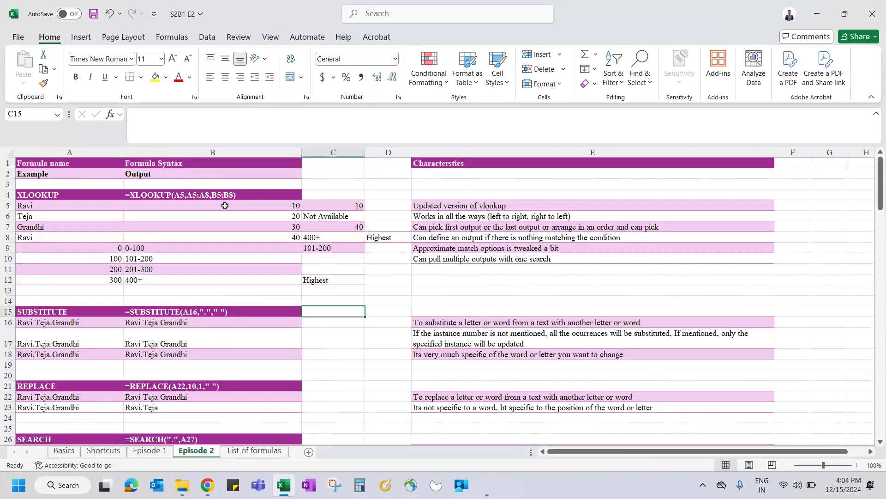
pyautogui.click(177, 210)
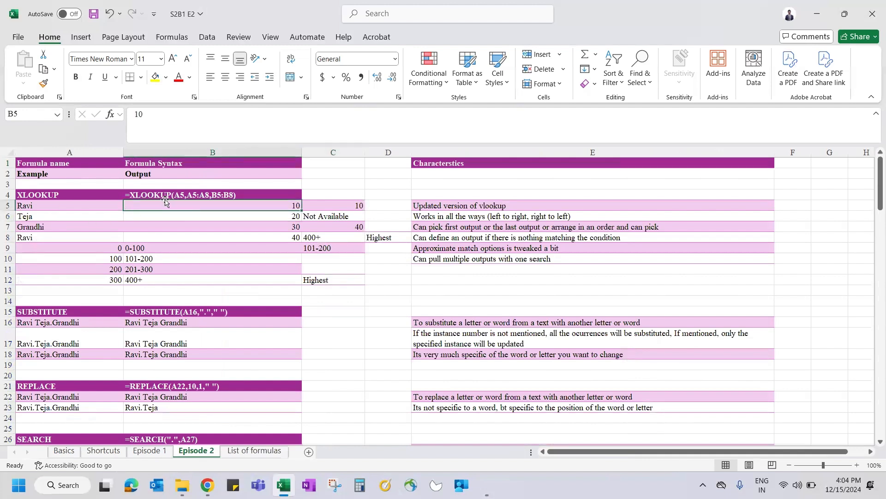
pyautogui.click(150, 195)
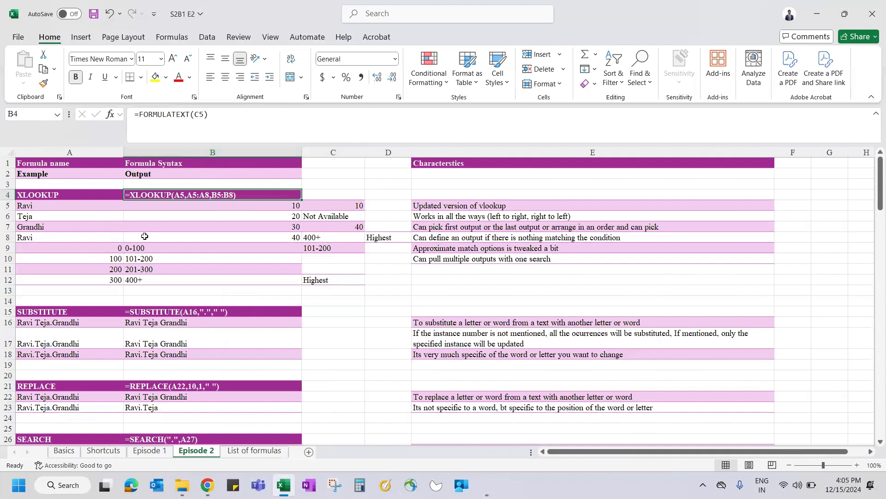
pyautogui.click(180, 323)
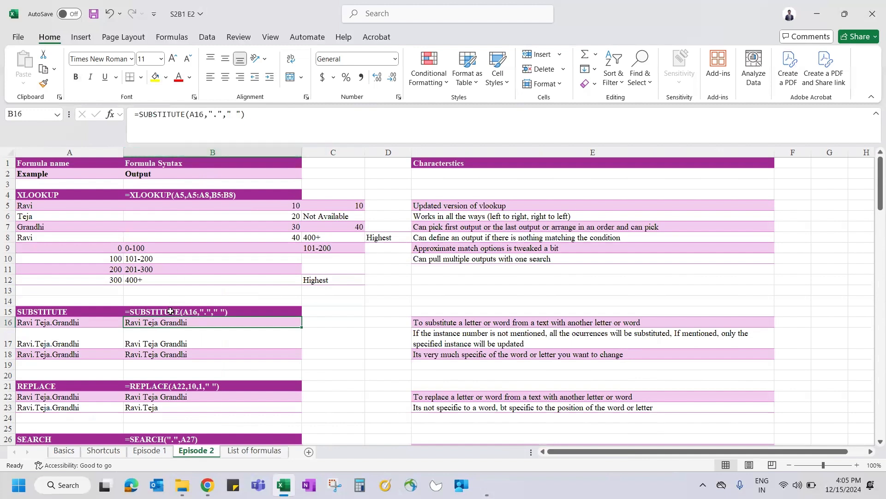
pyautogui.click(169, 312)
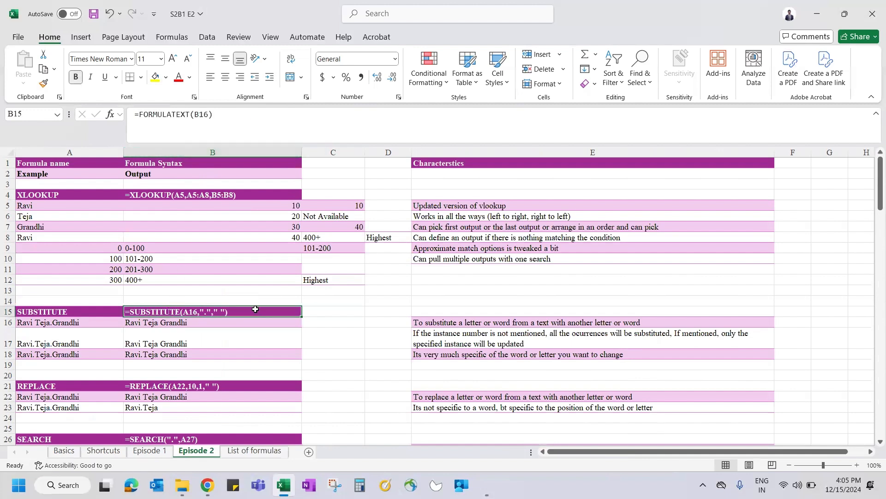
pyautogui.click(151, 198)
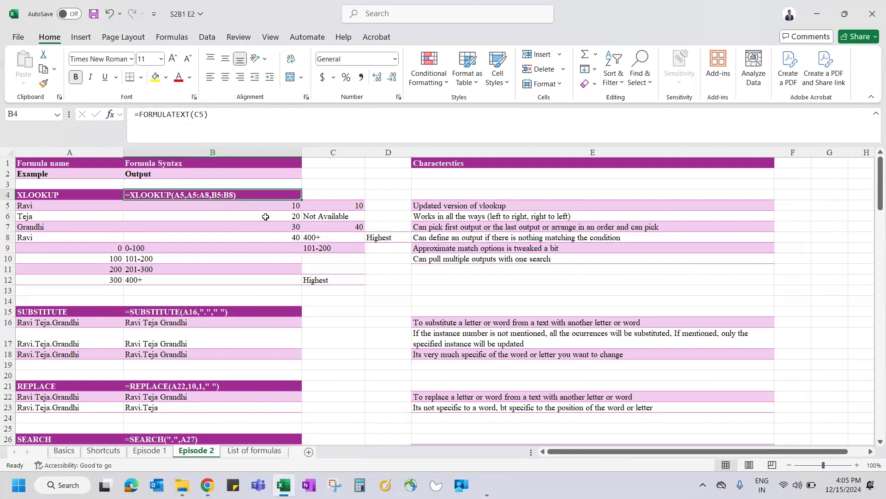
pyautogui.click(236, 214)
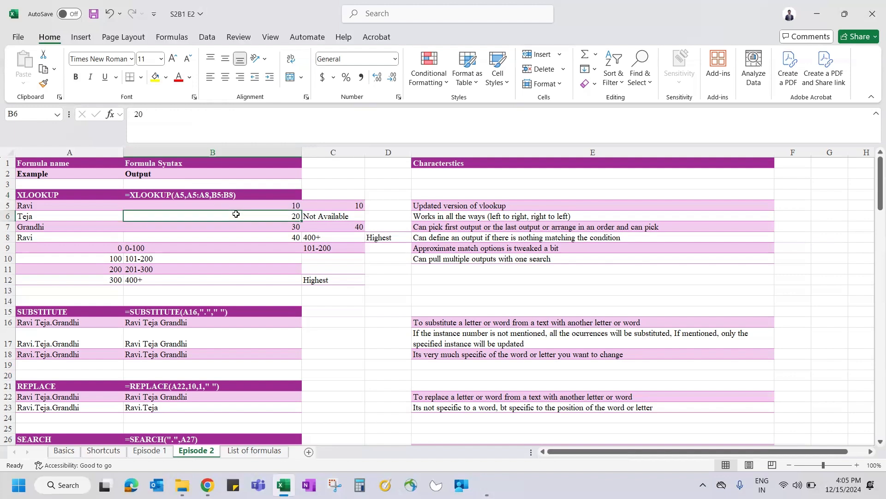
pyautogui.click(475, 213)
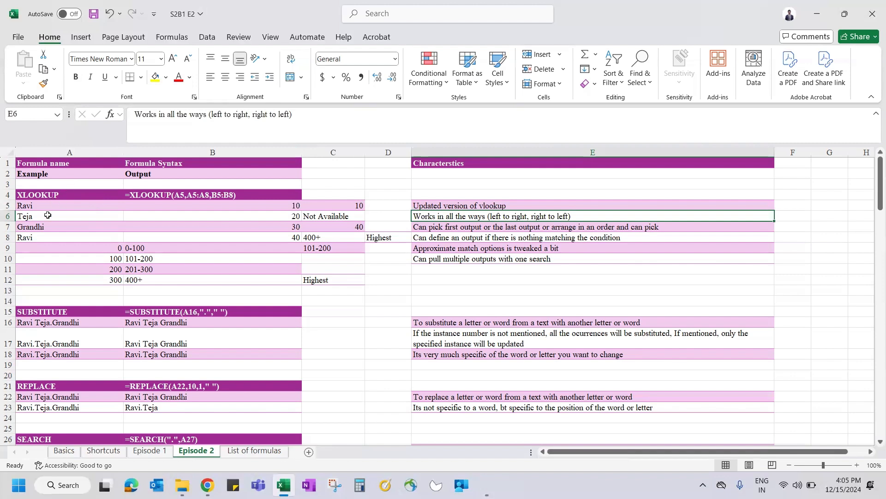
pyautogui.moveTo(41, 206); pyautogui.dragTo(277, 238)
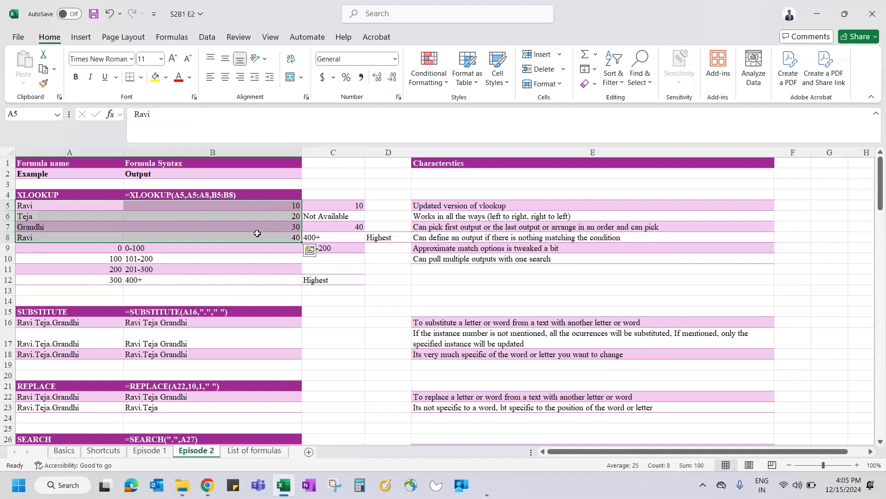
pyautogui.click(254, 233)
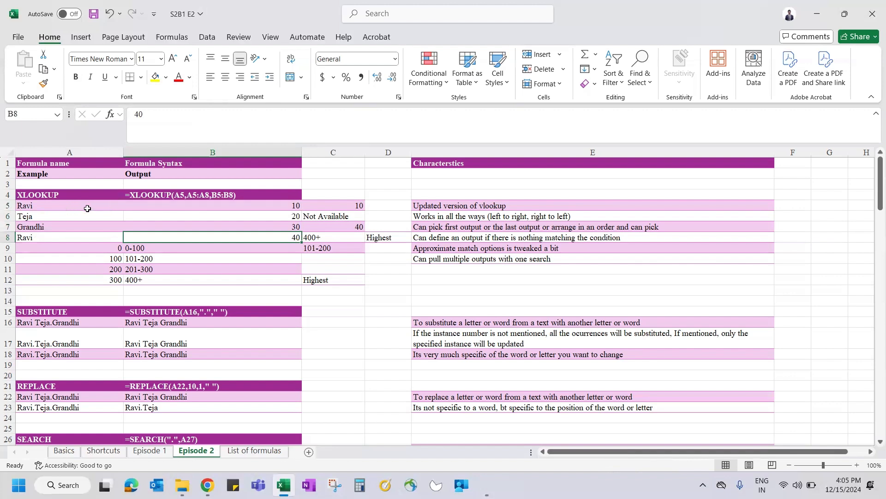
pyautogui.moveTo(73, 214); pyautogui.dragTo(301, 292)
pyautogui.moveTo(427, 182); pyautogui.dragTo(39, 252)
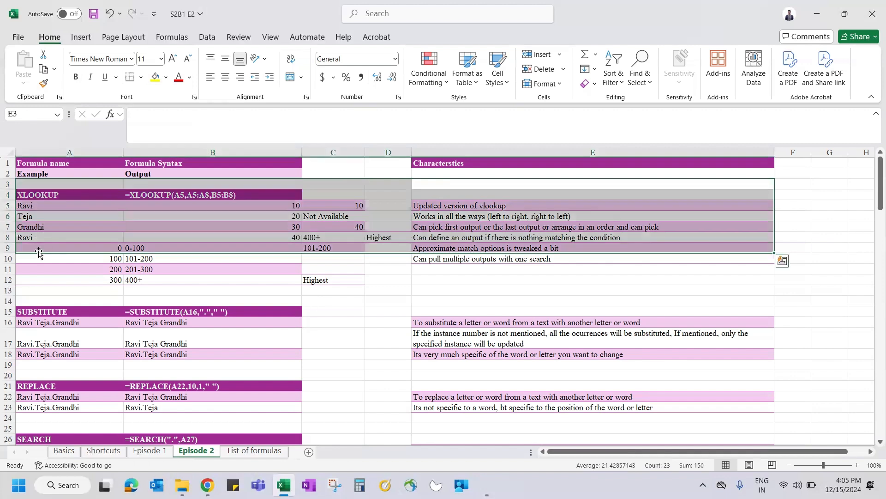
pyautogui.click(150, 212)
pyautogui.click(339, 204)
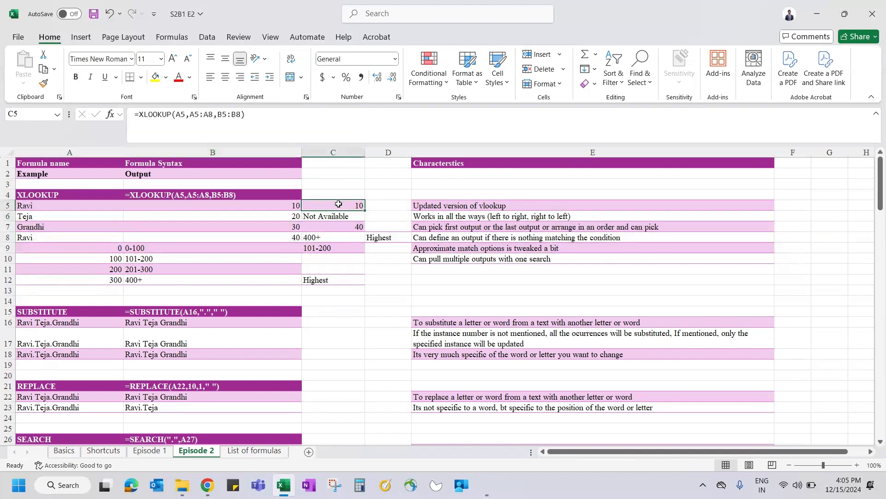
# Step: Start an XLOOKUP entry in C5 and cancel it, keeping the existing formula
pyautogui.write('=x')
pyautogui.press('Escape')
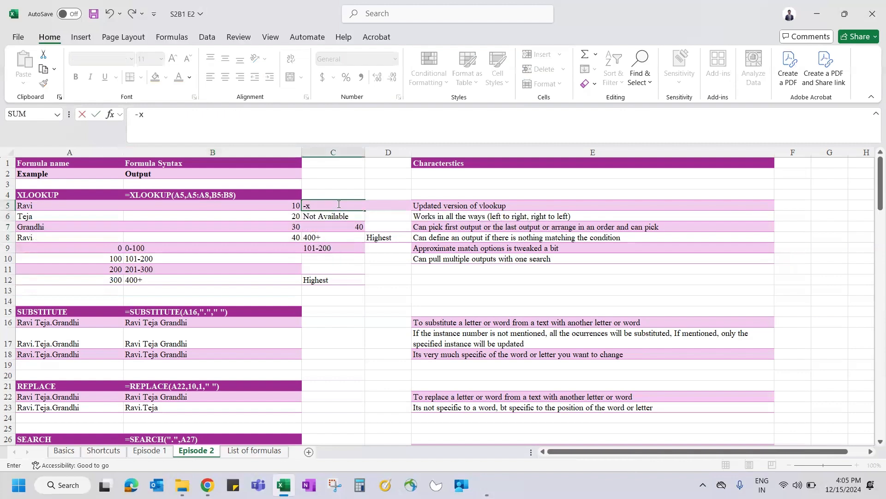
pyautogui.press('Escape')
# Step: Enter =XLOOKUP(A5,A5:A8,B5:B8) in C5 so it returns 10
pyautogui.write('=xl')
pyautogui.press('Tab')
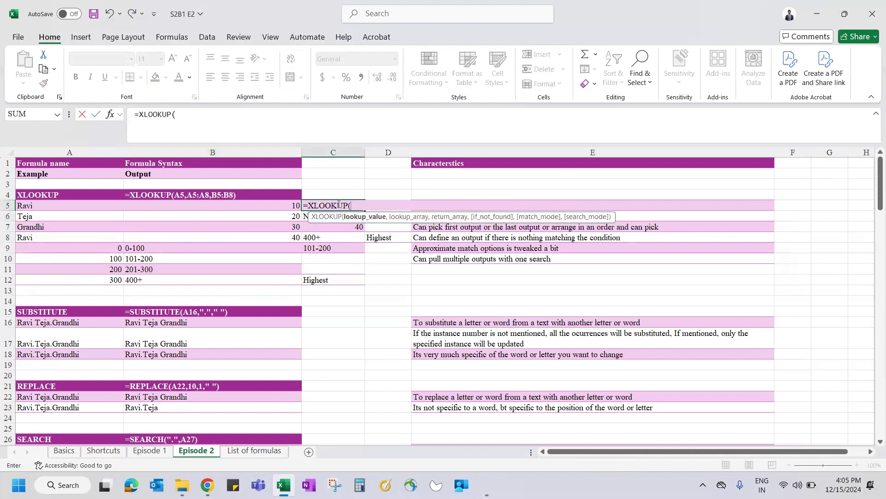
pyautogui.click(39, 203)
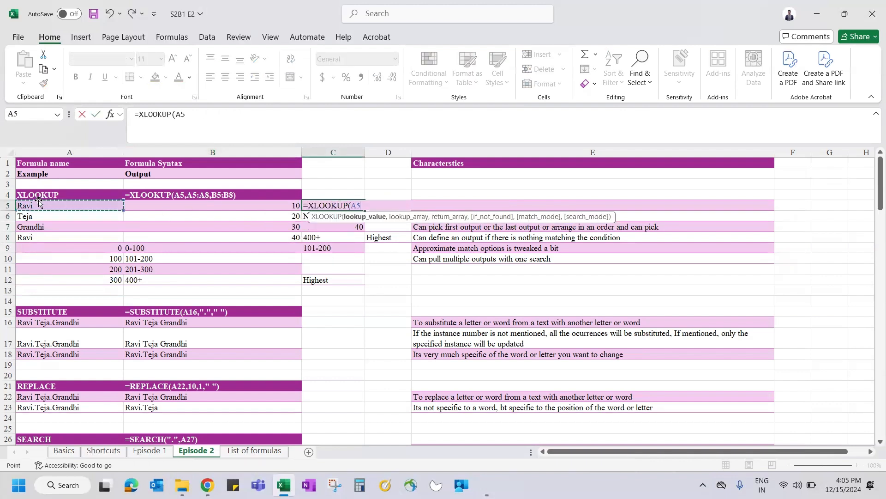
pyautogui.write(',')
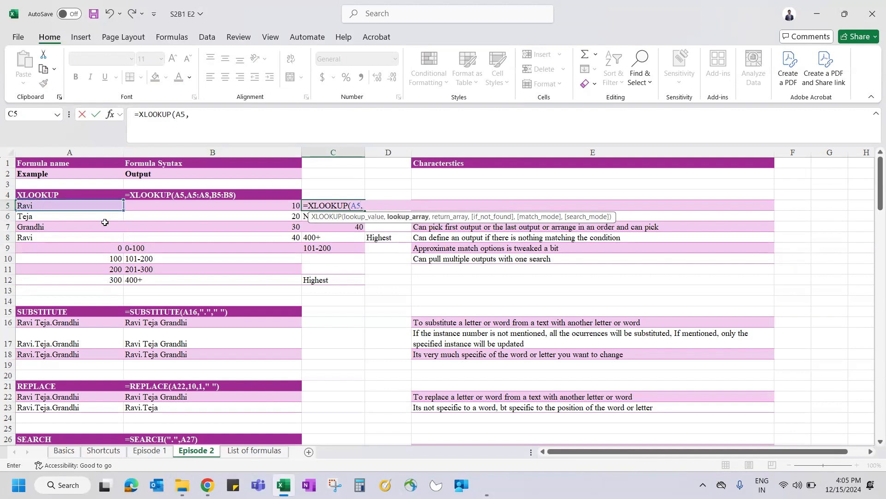
pyautogui.click(85, 205)
pyautogui.moveTo(84, 220); pyautogui.dragTo(87, 237)
pyautogui.write(',')
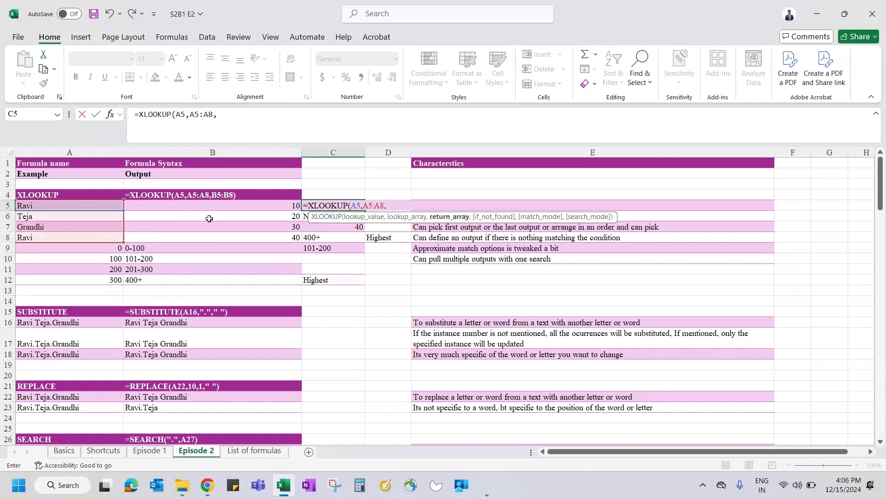
pyautogui.click(199, 206)
pyautogui.moveTo(199, 224); pyautogui.dragTo(202, 240)
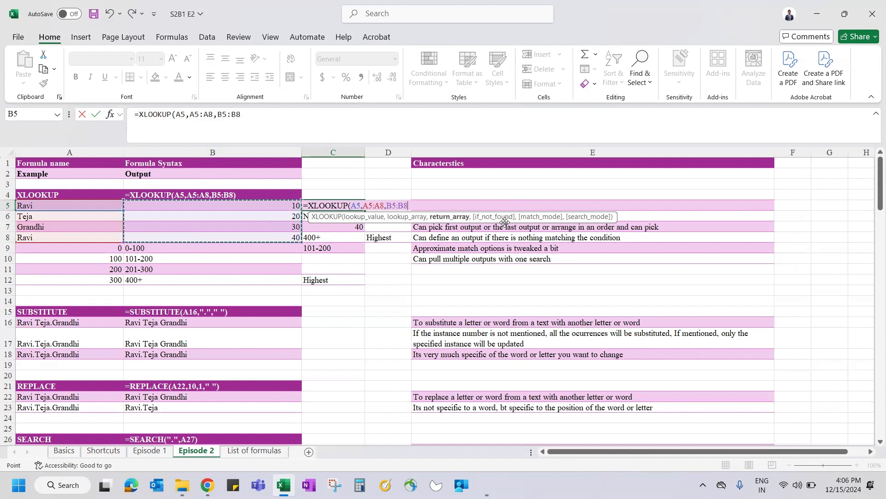
pyautogui.write(')')
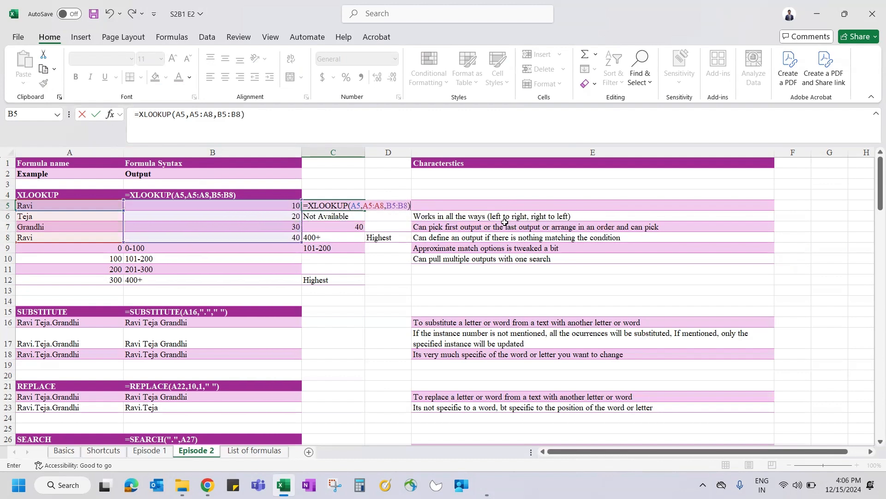
pyautogui.press('Return')
# Step: Review C5's result against the two matching names in A5 and A8
pyautogui.press('Up')
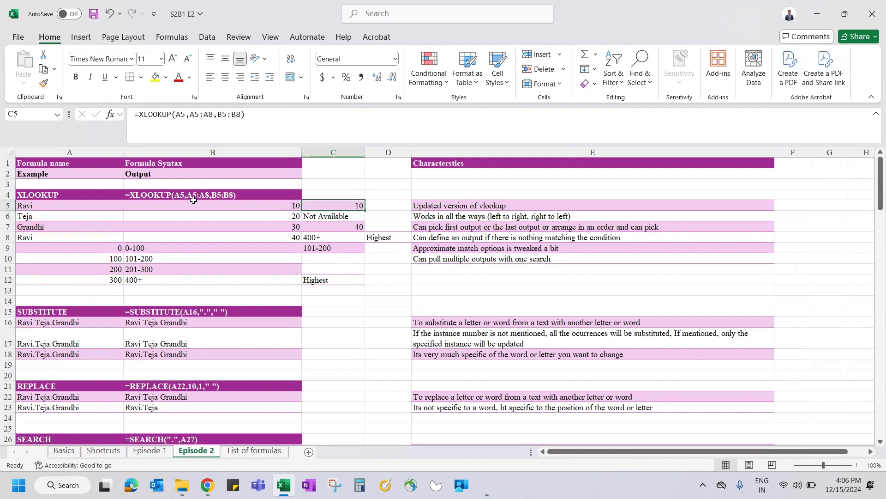
pyautogui.click(79, 214)
pyautogui.click(63, 204)
pyautogui.keyDown('ctrl'); pyautogui.click(61, 240); pyautogui.keyUp('ctrl')
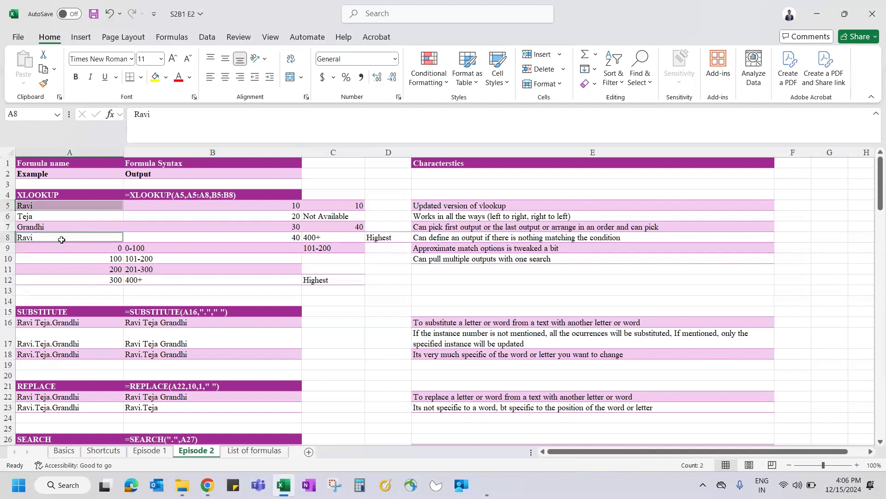
pyautogui.click(349, 205)
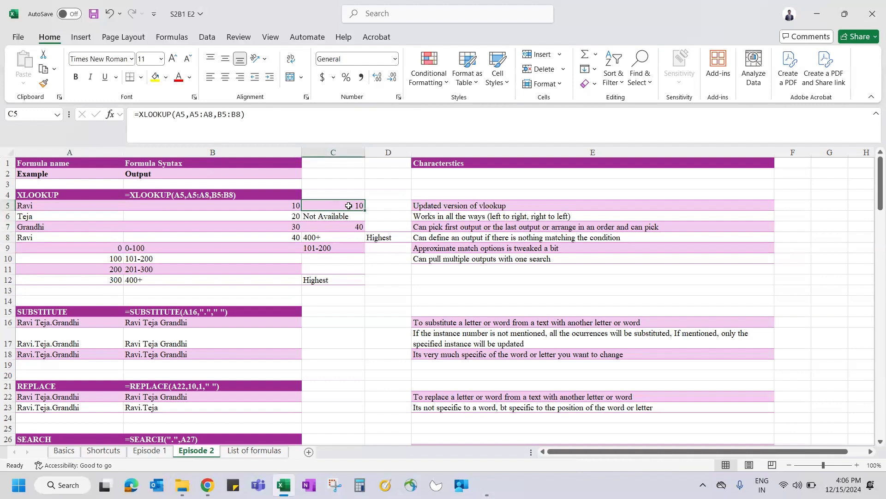
# Step: Start a new XLOOKUP in C6 with "RAV" as the lookup value instead of A5
pyautogui.press('Down')
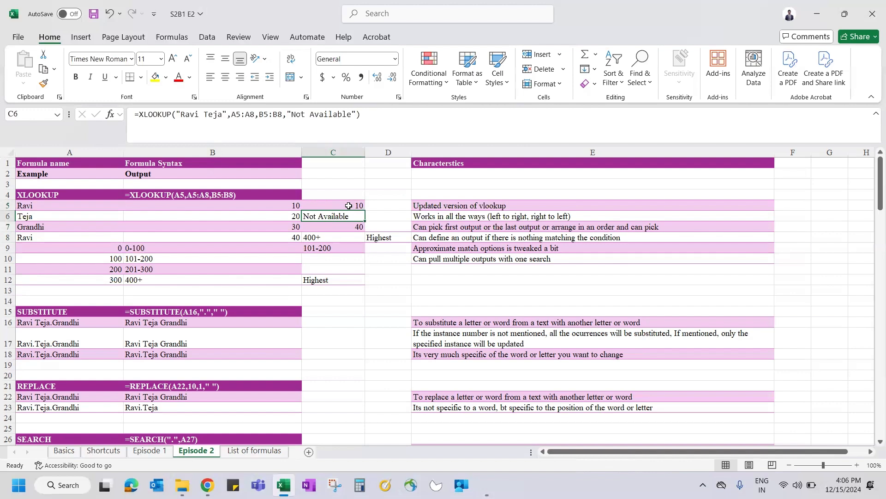
pyautogui.write('=XLOOKUP(')
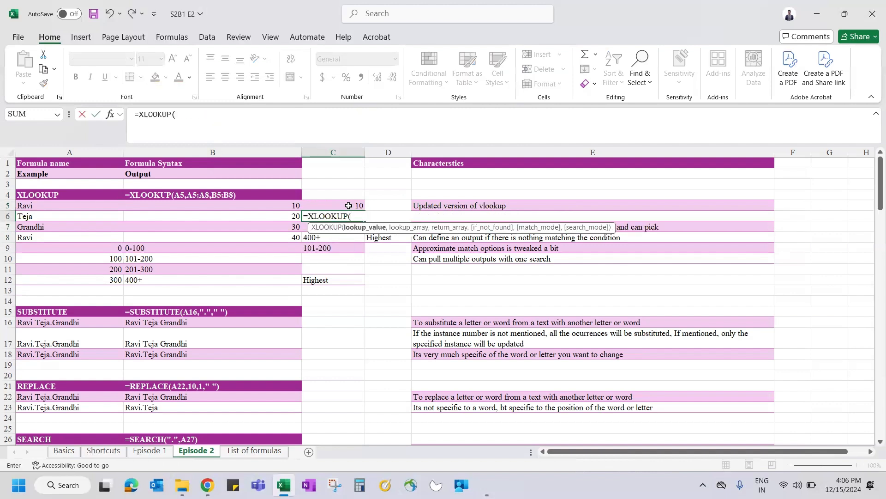
pyautogui.click(50, 204)
pyautogui.write(',')
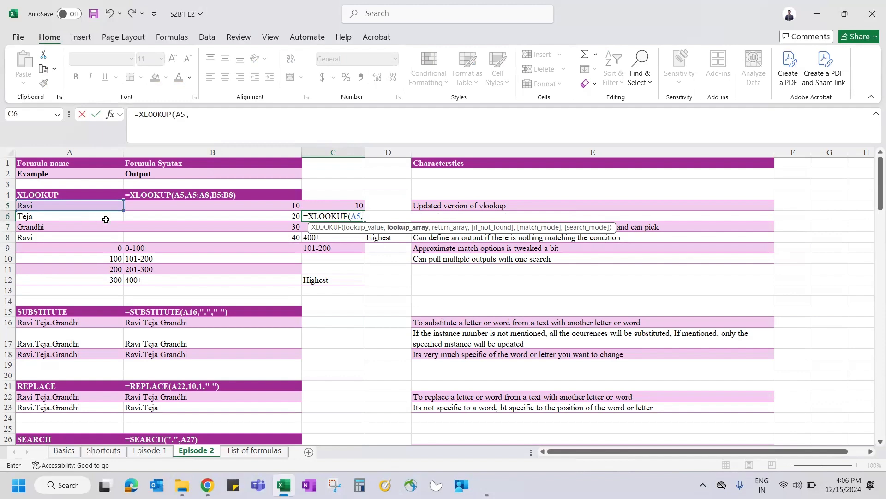
pyautogui.press('BackSpace')
pyautogui.press('BackSpace')
pyautogui.press('BackSpace')
pyautogui.write('"RAV",')
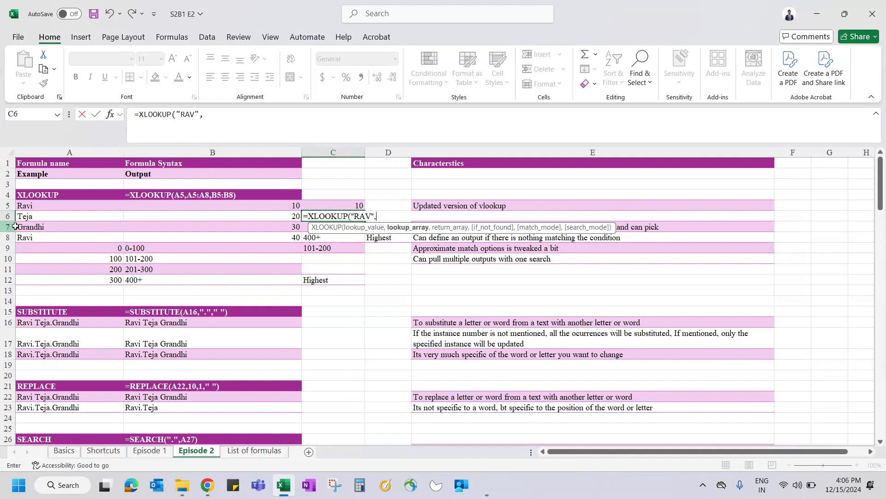
# Step: Add lookup range A5:A8, return range B5:B8 and fallback "Not available in list" to C6's formula
pyautogui.moveTo(38, 205); pyautogui.dragTo(46, 234)
pyautogui.write(',')
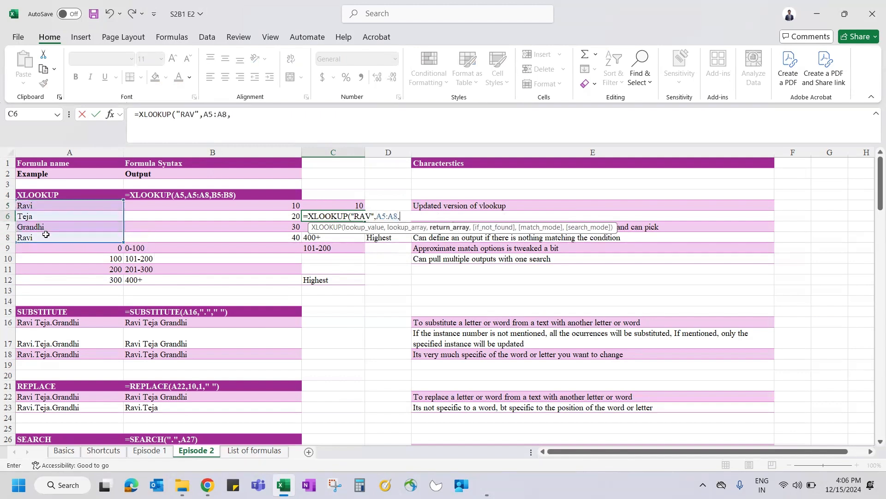
pyautogui.moveTo(154, 204); pyautogui.dragTo(156, 234)
pyautogui.write(',')
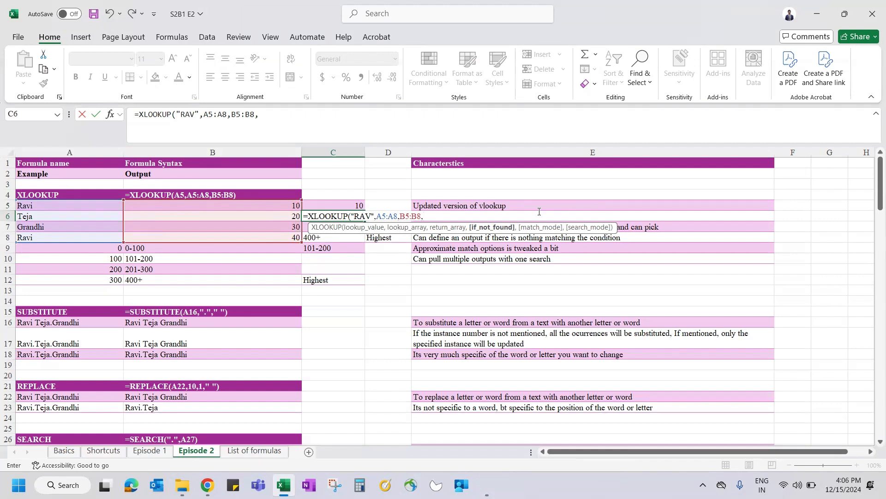
pyautogui.write('"Not availabl')
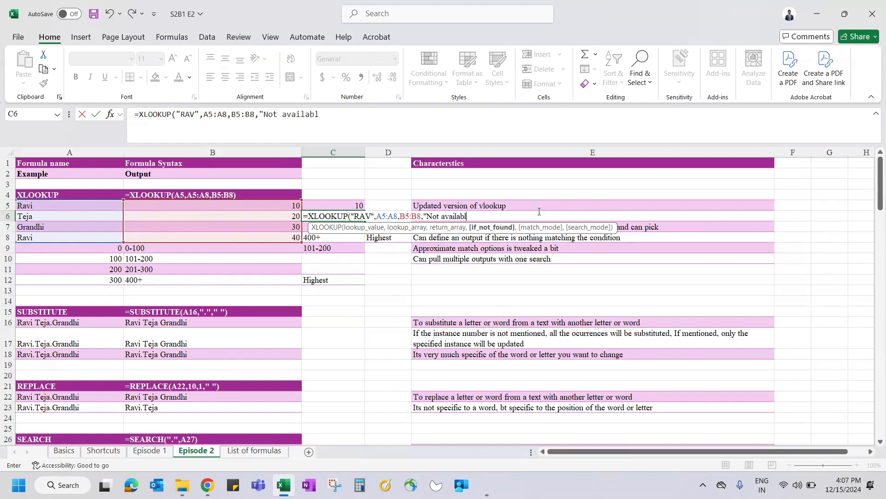
pyautogui.write('e in list"')
pyautogui.write(')')
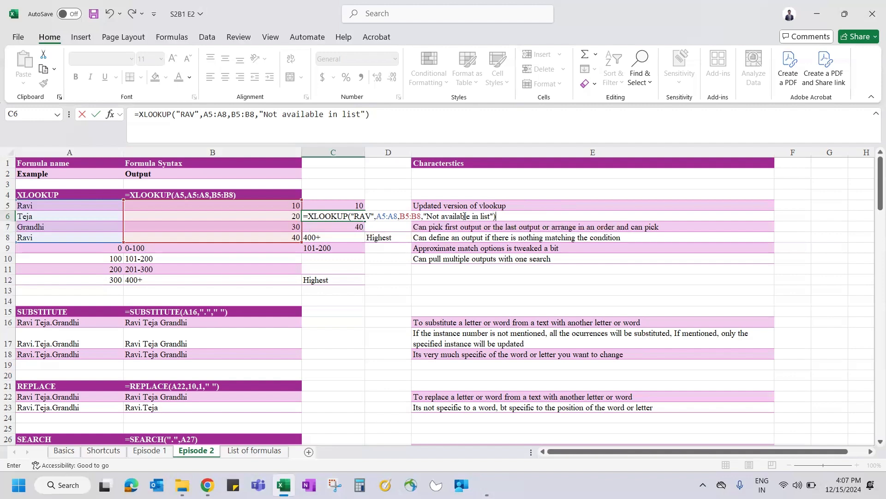
pyautogui.hotkey('ctrl', 'Return')
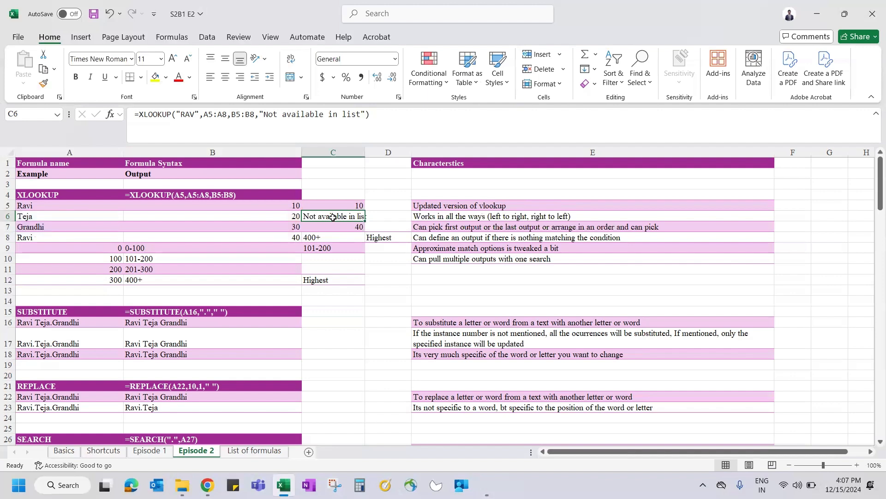
pyautogui.press('Down')
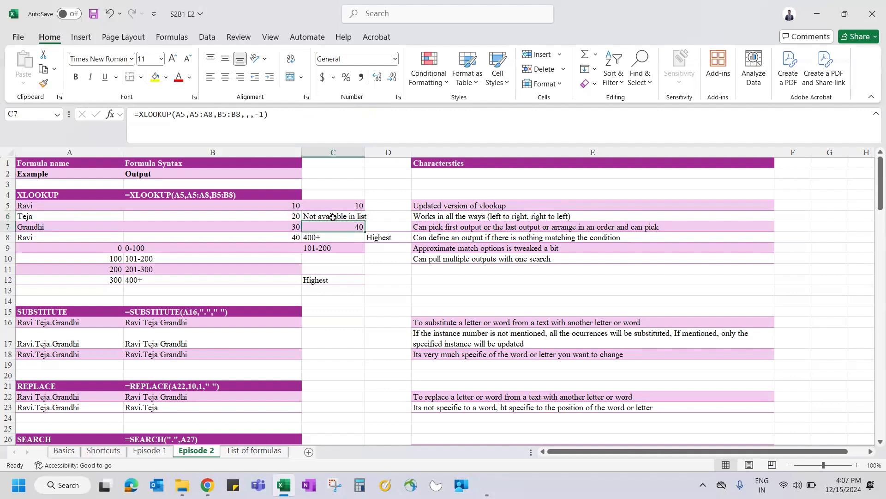
# Step: Start C7's XLOOKUP with lookup value A5, lookup range A5:A8 and return range B5:B8
pyautogui.write('=xlo')
pyautogui.press('Tab')
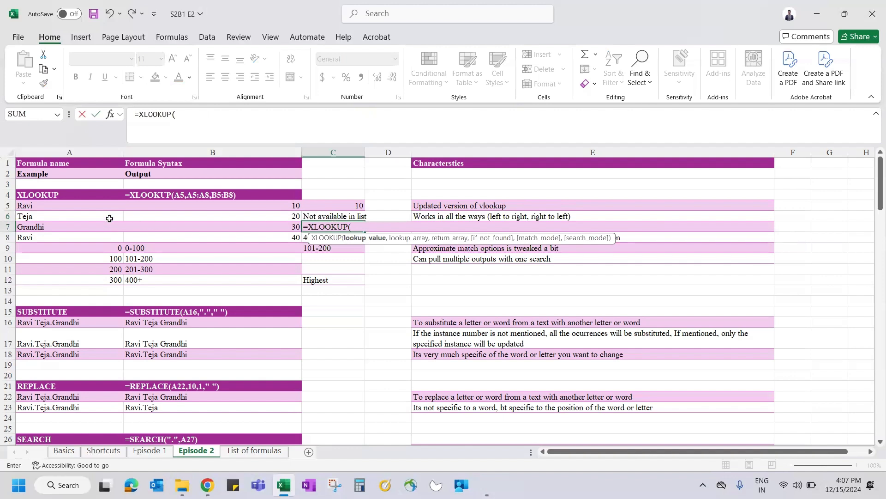
pyautogui.click(64, 205)
pyautogui.write(',')
pyautogui.moveTo(58, 206); pyautogui.dragTo(59, 242)
pyautogui.write(',')
pyautogui.moveTo(157, 208); pyautogui.dragTo(158, 234)
pyautogui.write(',')
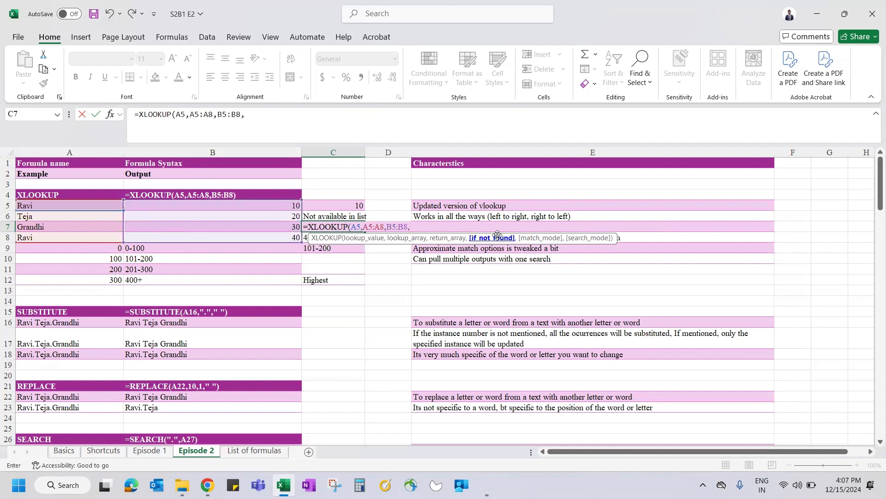
pyautogui.write(',')
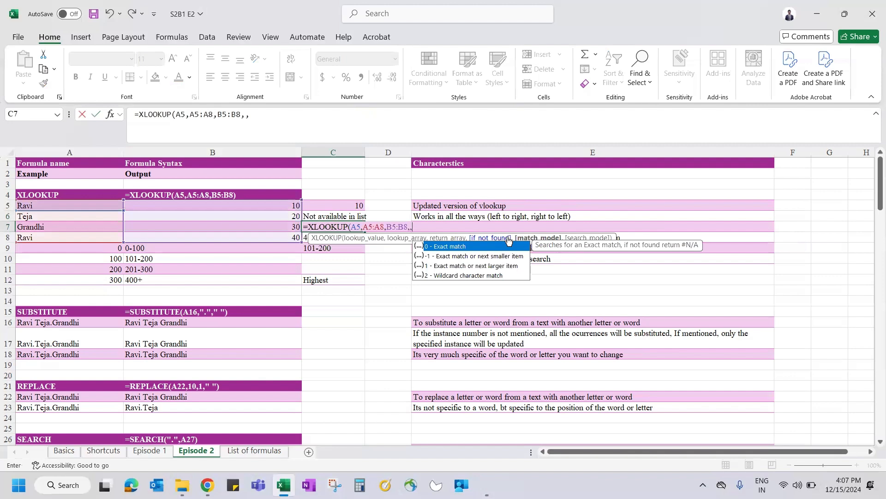
# Step: Set the search mode to -1 (last-to-first) and commit, so C7 returns 40
pyautogui.click(410, 227)
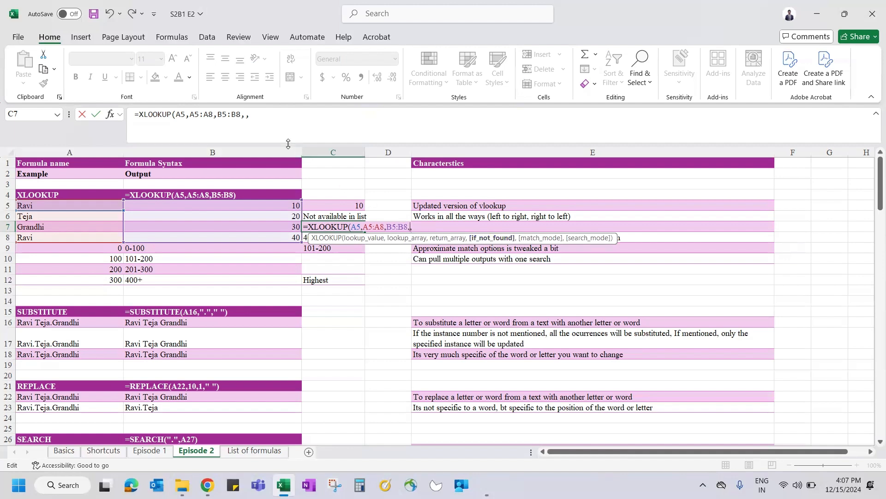
pyautogui.click(280, 124)
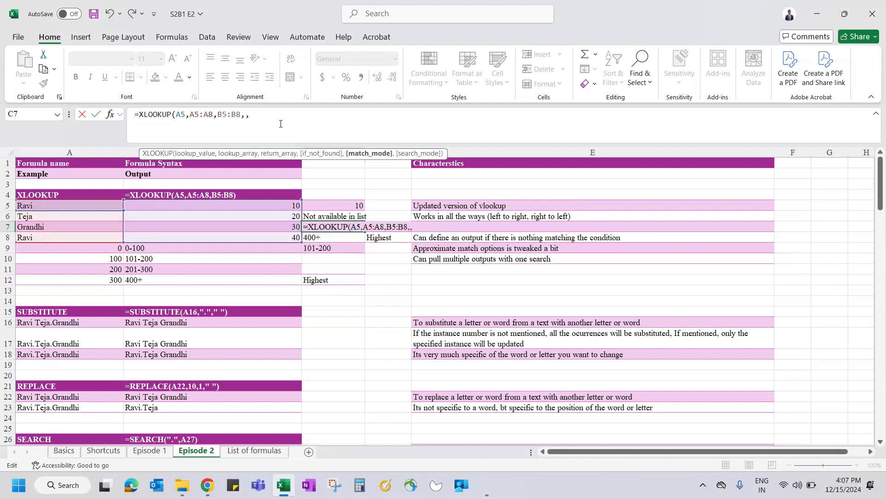
pyautogui.write(',')
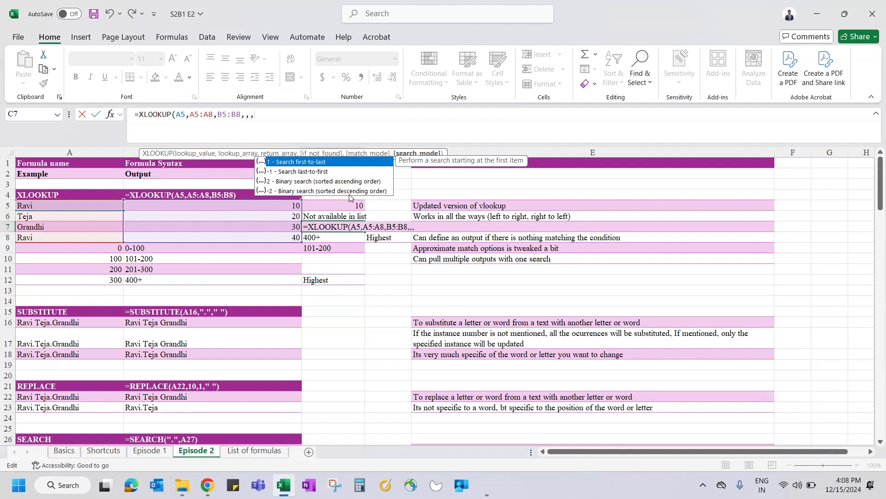
pyautogui.click(296, 172)
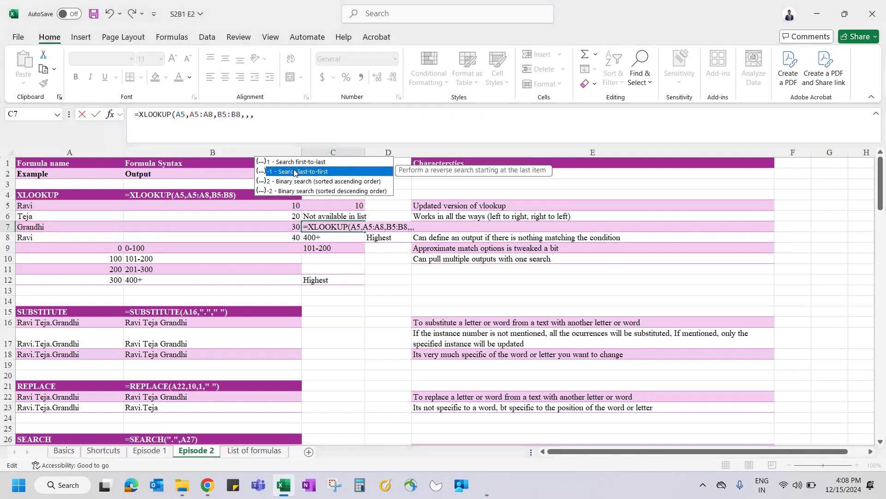
pyautogui.doubleClick(295, 171)
pyautogui.write(')')
pyautogui.press('Return')
pyautogui.press('Up')
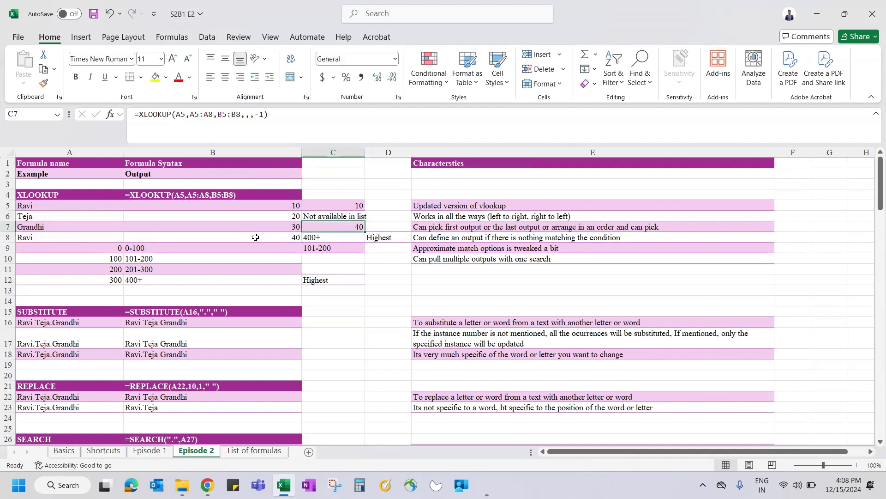
# Step: Enter =XLOOKUP(A12,A9:A12,B9:C12) in C8 as a first attempt
pyautogui.moveTo(290, 239); pyautogui.dragTo(277, 201)
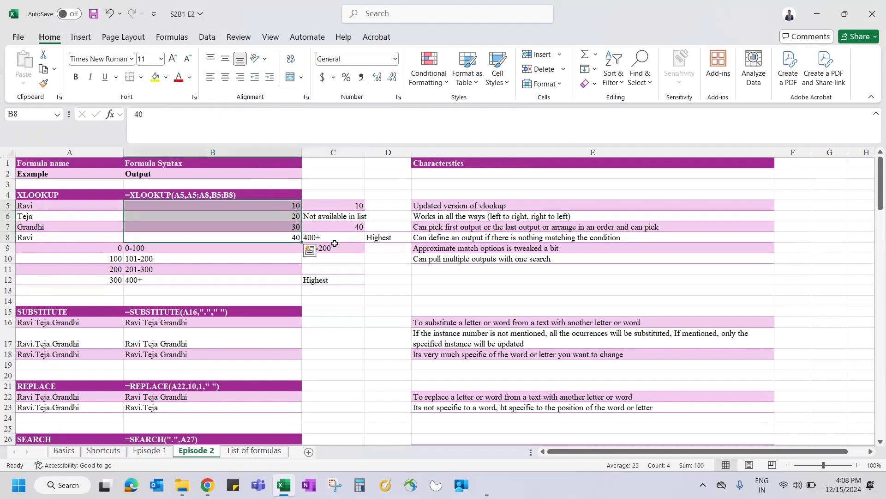
pyautogui.click(321, 233)
pyautogui.write('=xl')
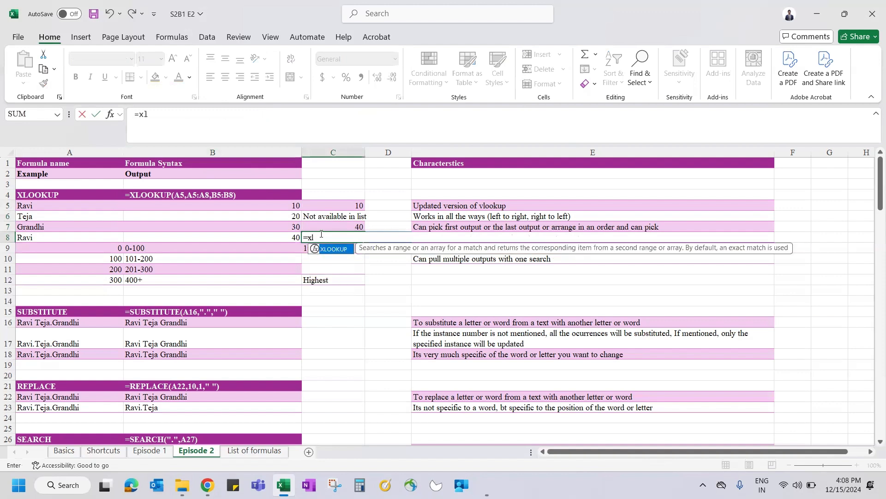
pyautogui.press('Tab')
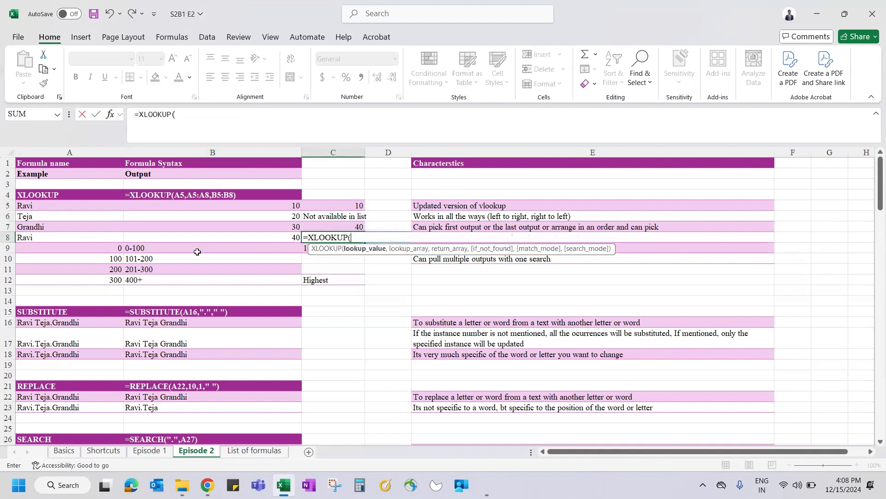
pyautogui.click(100, 277)
pyautogui.write(',')
pyautogui.click(98, 251)
pyautogui.moveTo(98, 250); pyautogui.dragTo(103, 279)
pyautogui.write(',')
pyautogui.moveTo(154, 248); pyautogui.dragTo(330, 274)
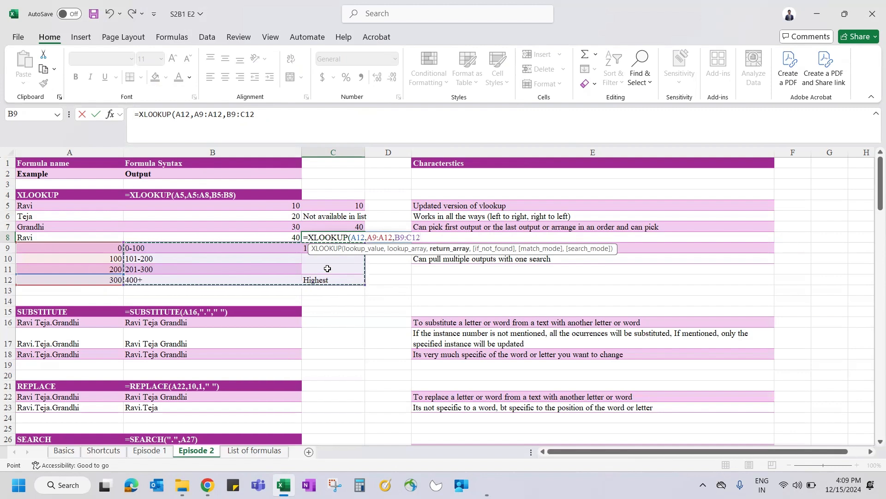
pyautogui.press('Return')
pyautogui.press('Up')
pyautogui.hotkey('shift', 'Right')
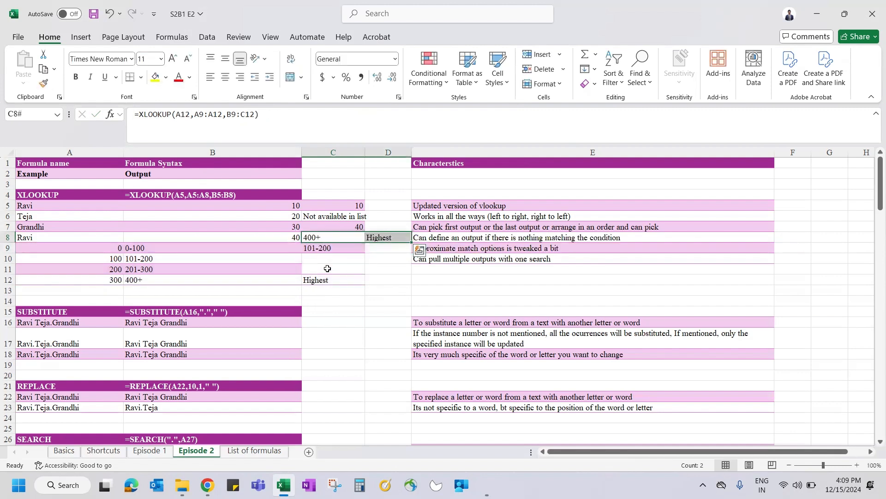
# Step: Re-enter C8's XLOOKUP with A12, A9:A12 and B9:C12, spilling 400+ and Highest
pyautogui.write('xlo')
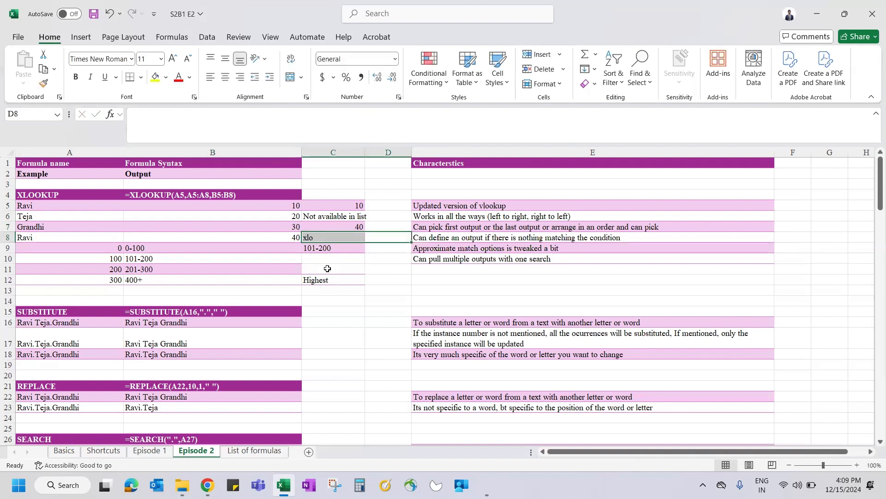
pyautogui.write('=xlo')
pyautogui.press('Tab')
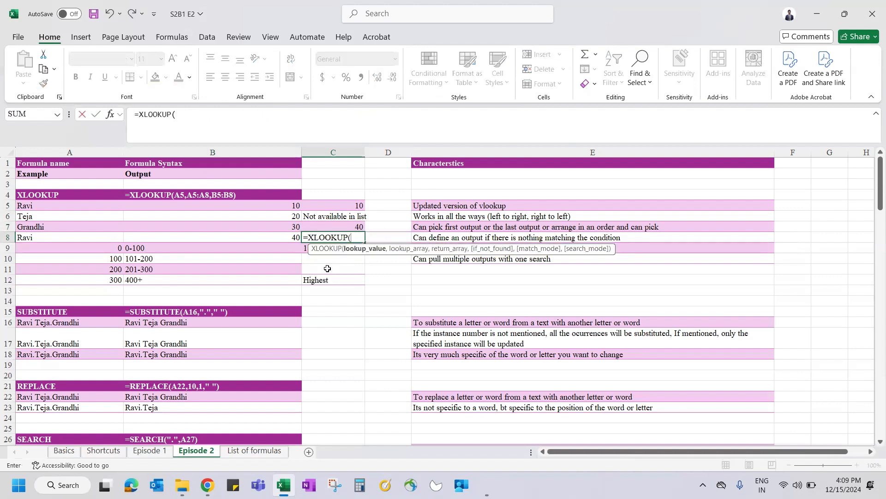
pyautogui.click(107, 276)
pyautogui.write(',')
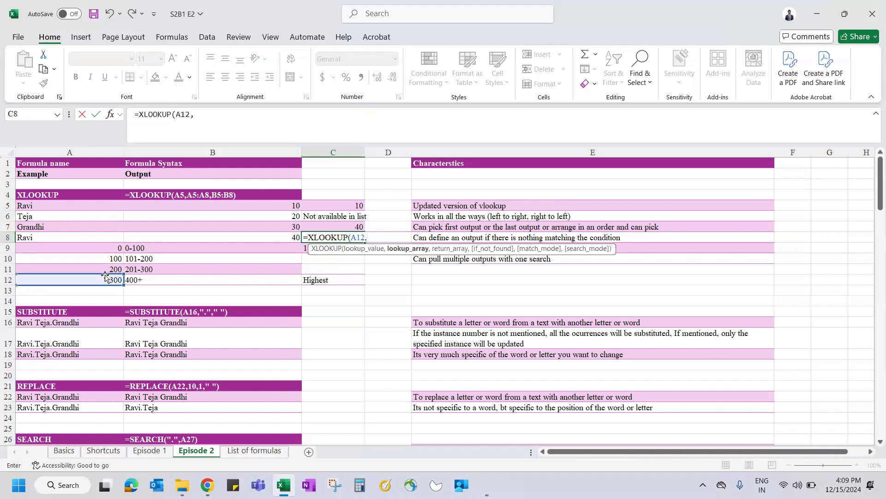
pyautogui.click(88, 246)
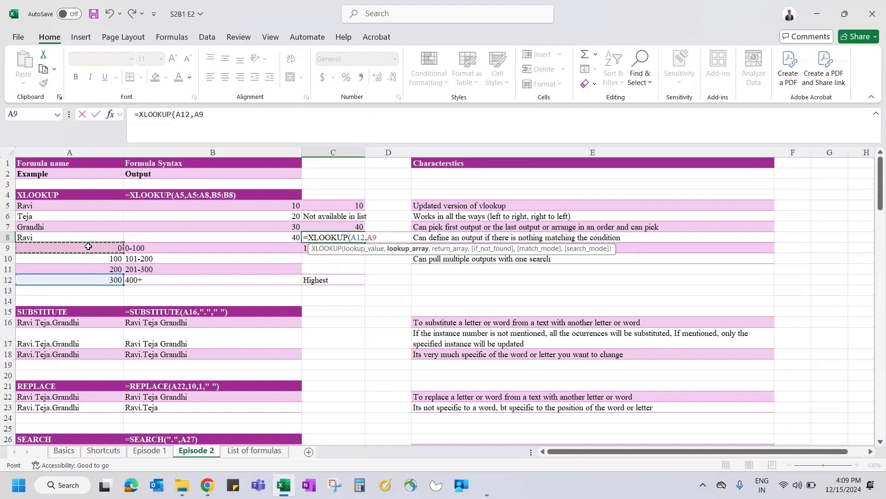
pyautogui.hotkey('shift', 'Down')
pyautogui.hotkey('shift', 'Down')
pyautogui.hotkey('shift', 'Down')
pyautogui.write(',')
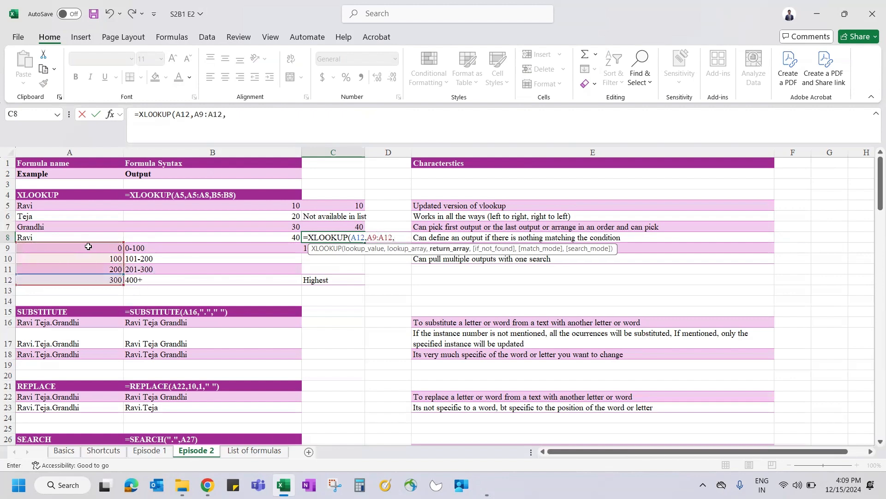
pyautogui.moveTo(134, 248); pyautogui.dragTo(319, 278)
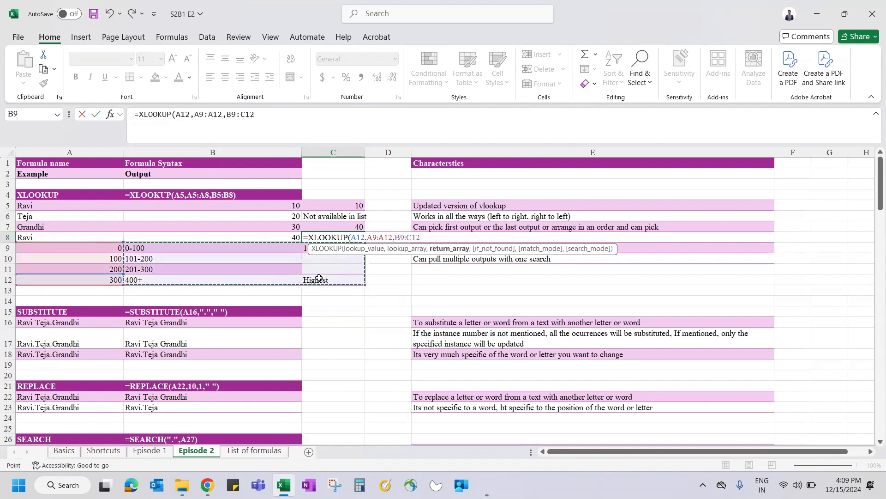
pyautogui.write(',')
pyautogui.press('BackSpace')
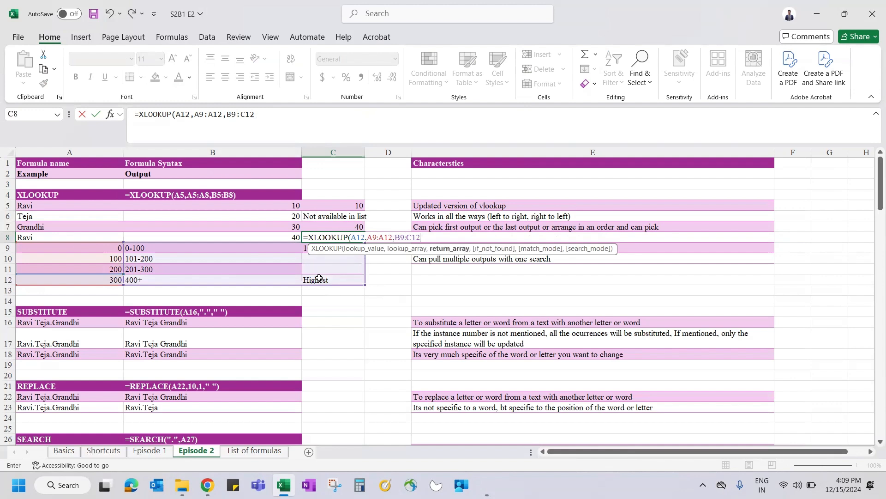
pyautogui.hotkey('ctrl', 'Return')
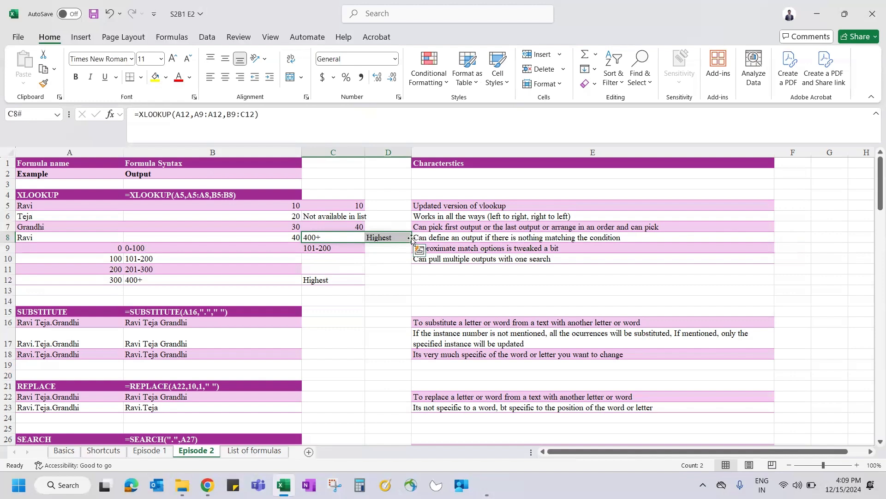
pyautogui.click(346, 237)
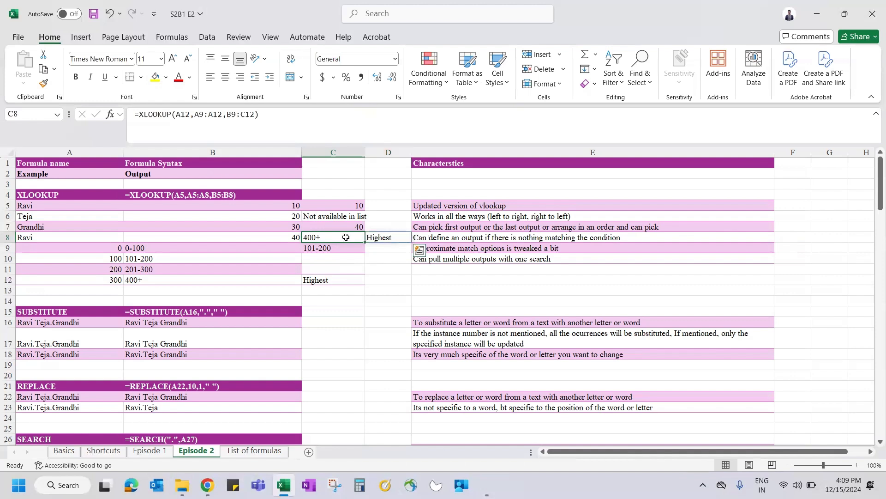
pyautogui.click(245, 114)
pyautogui.press('BackSpace')
pyautogui.write('D')
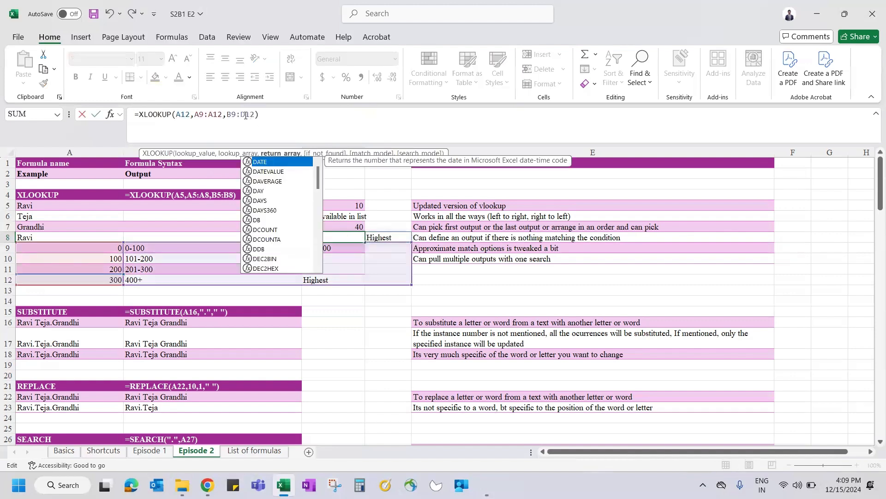
pyautogui.press('Return')
pyautogui.press('Up')
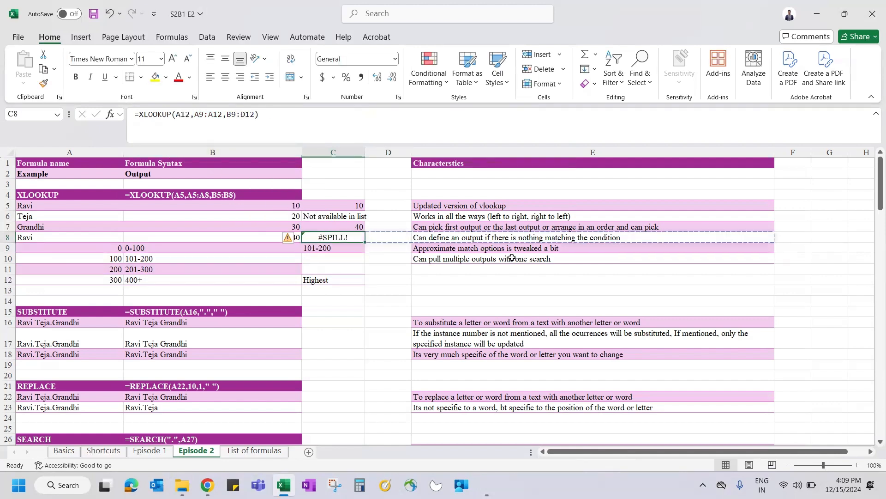
pyautogui.moveTo(228, 248); pyautogui.dragTo(418, 281)
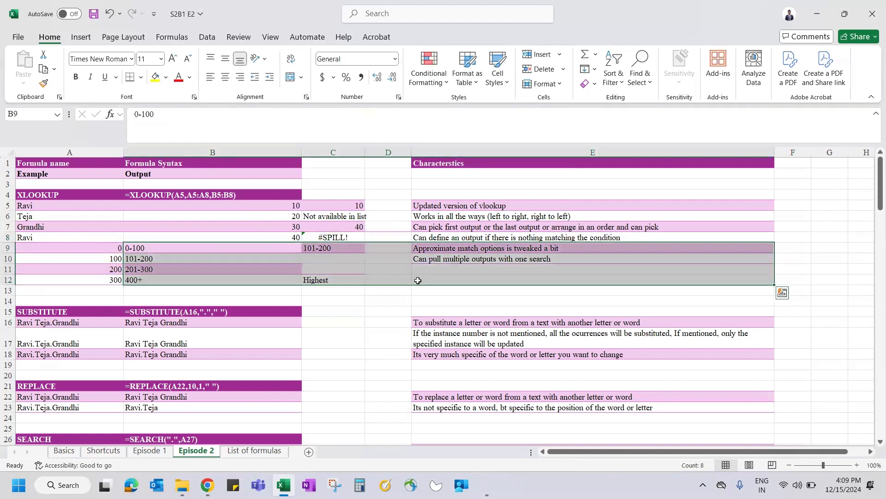
pyautogui.moveTo(337, 237); pyautogui.dragTo(422, 237)
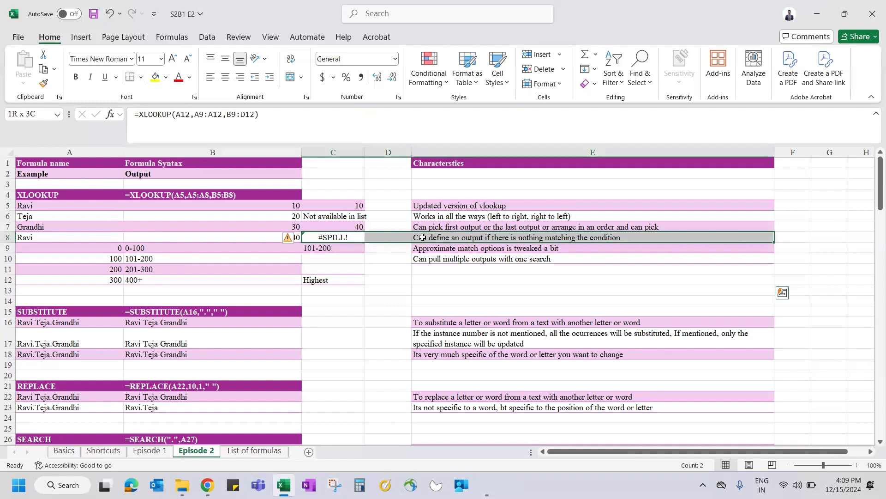
pyautogui.click(329, 237)
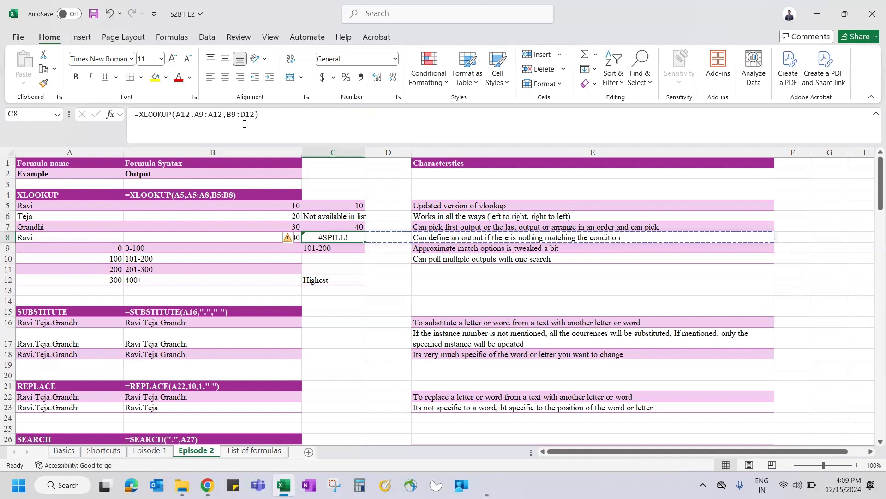
pyautogui.click(453, 235)
pyautogui.press('Delete')
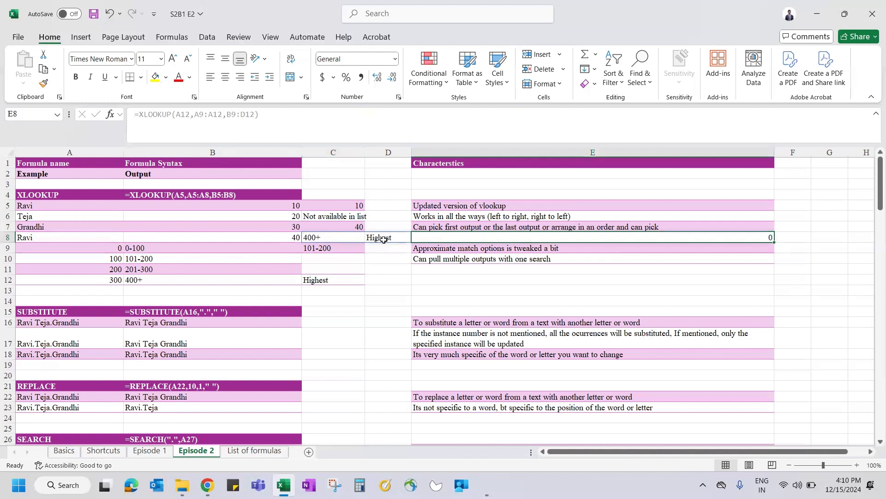
pyautogui.hotkey('ctrl', 'z')
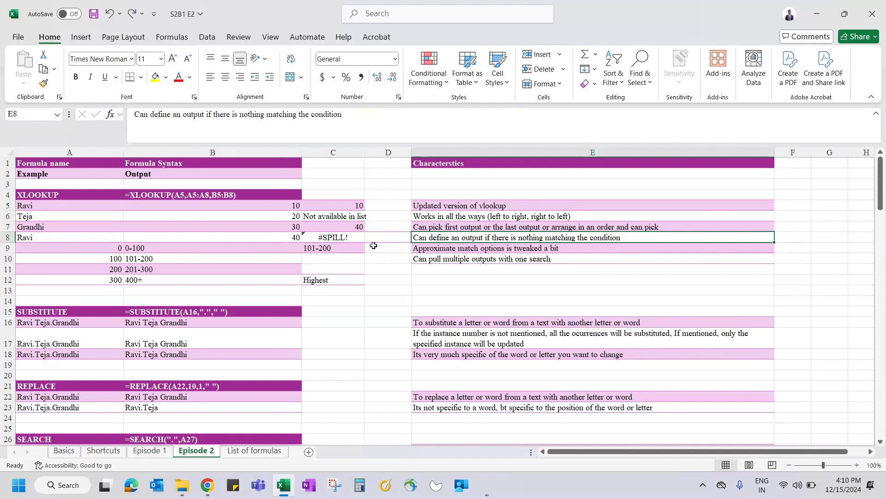
pyautogui.click(342, 238)
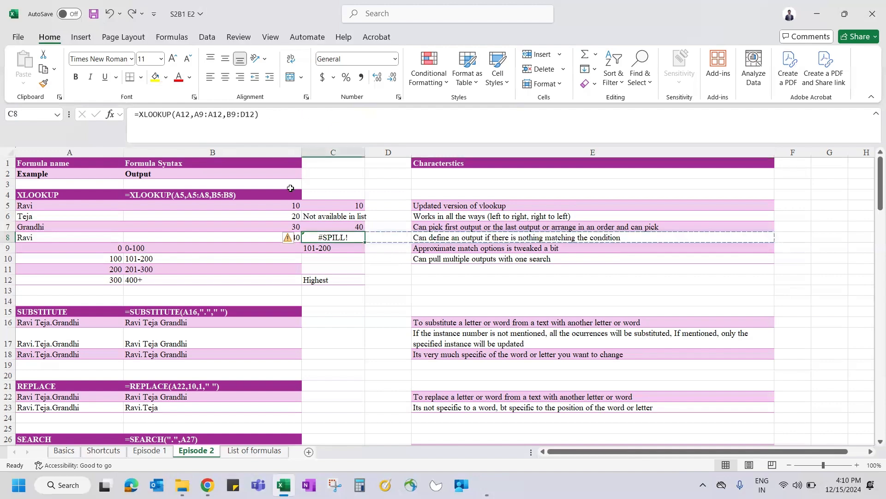
pyautogui.click(245, 114)
pyautogui.press('BackSpace')
pyautogui.write('C')
pyautogui.press('Return')
pyautogui.press('Up')
pyautogui.hotkey('shift', 'Right')
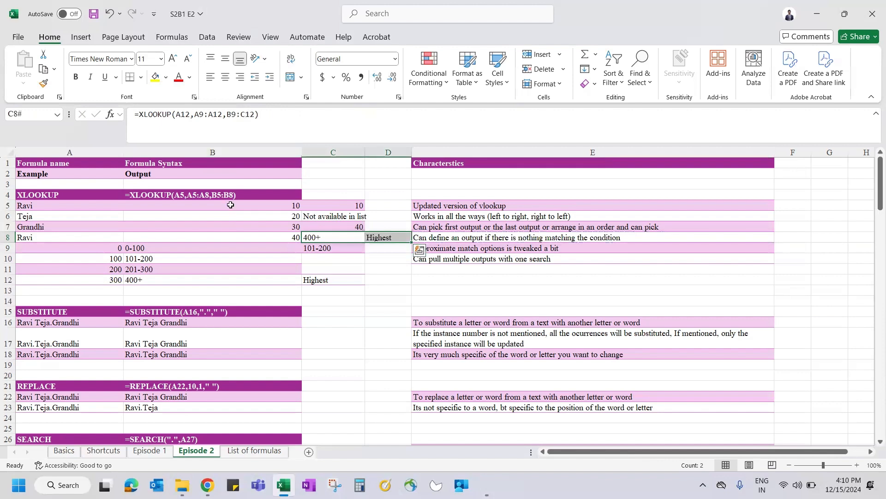
pyautogui.click(336, 247)
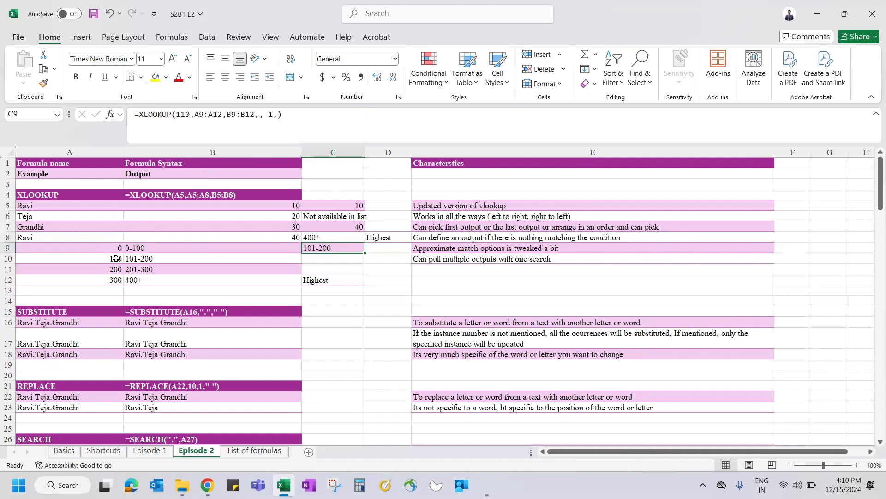
pyautogui.moveTo(104, 249); pyautogui.dragTo(153, 283)
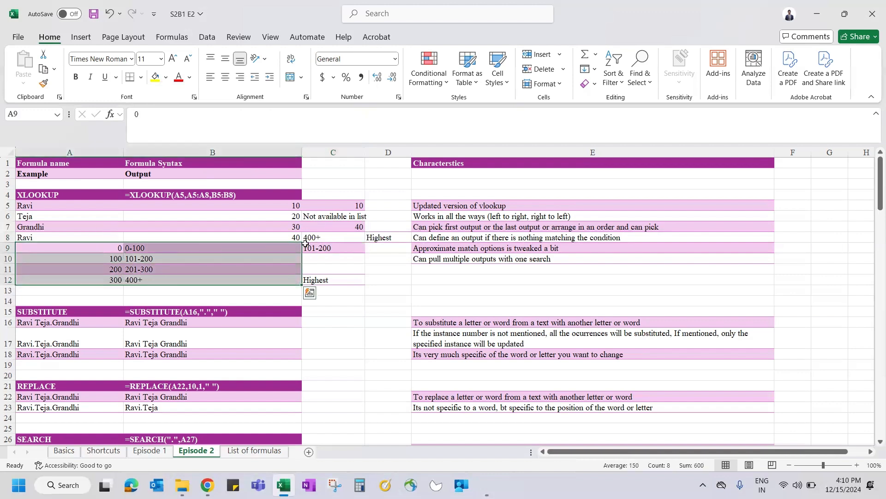
pyautogui.click(328, 246)
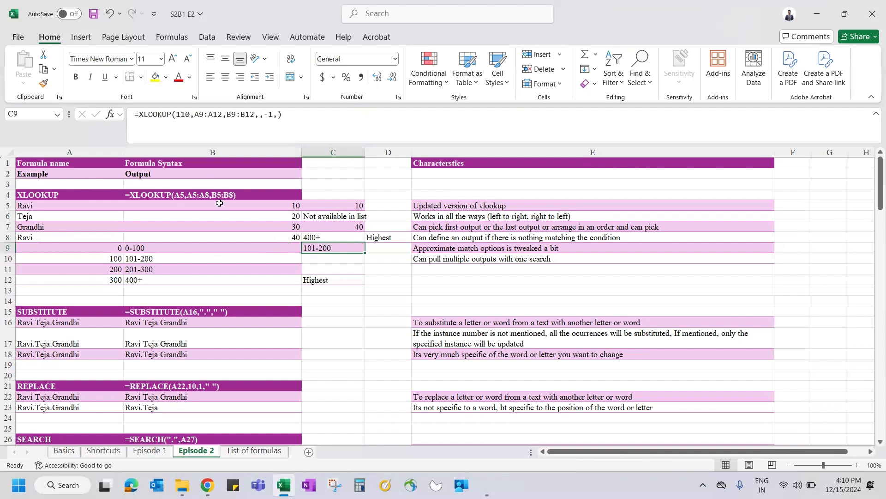
pyautogui.click(179, 123)
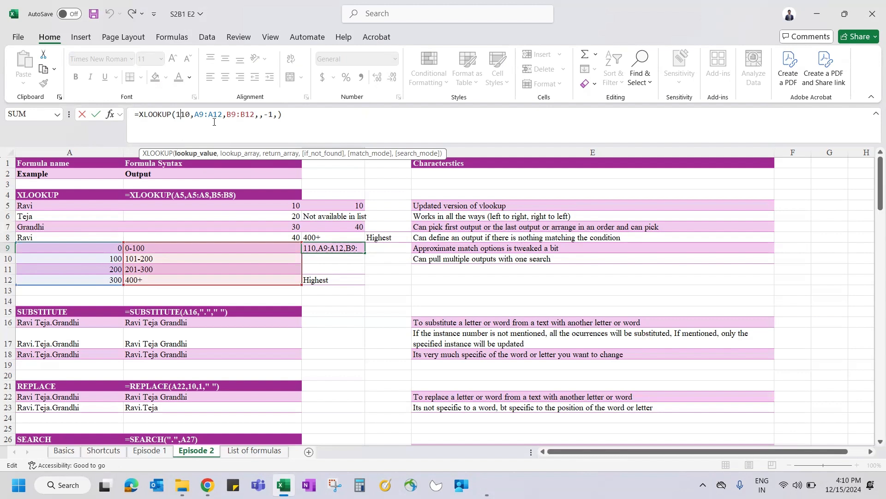
pyautogui.moveTo(197, 113); pyautogui.dragTo(217, 113)
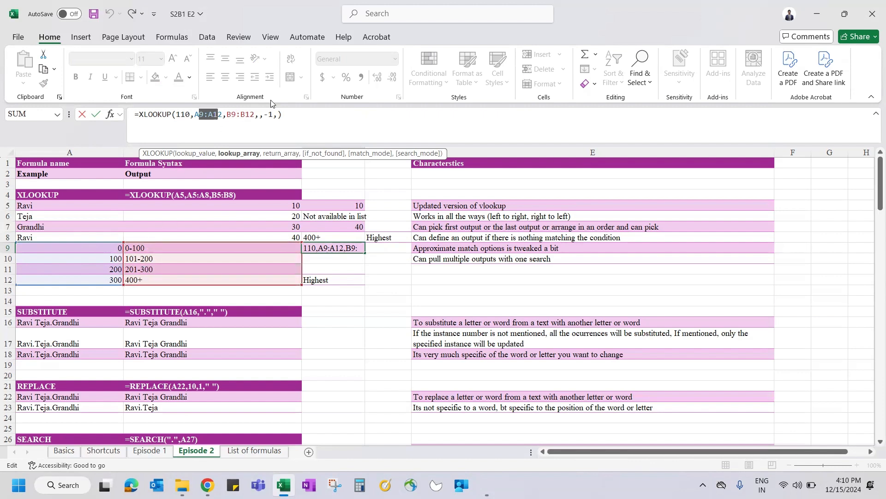
pyautogui.click(273, 114)
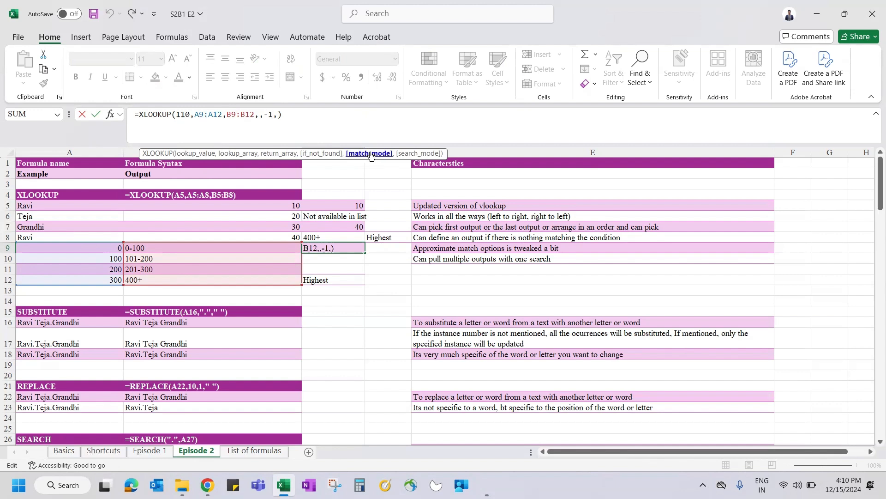
pyautogui.press('BackSpace')
pyautogui.press('BackSpace')
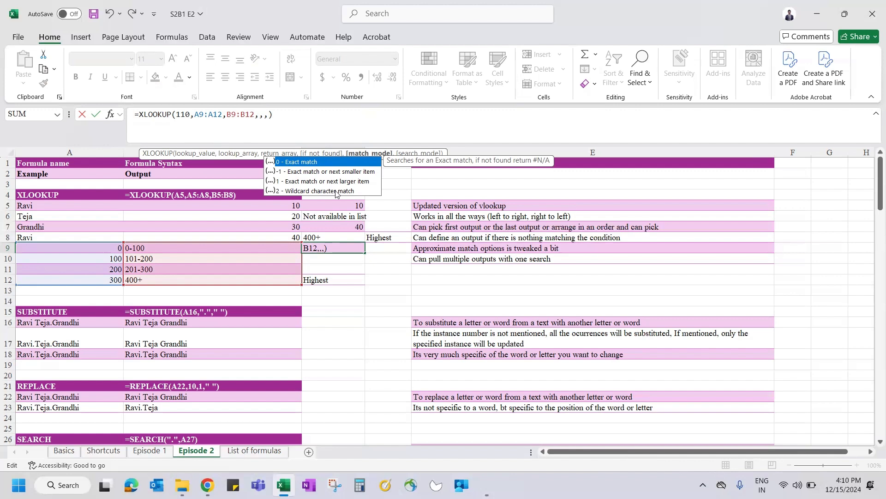
pyautogui.click(309, 174)
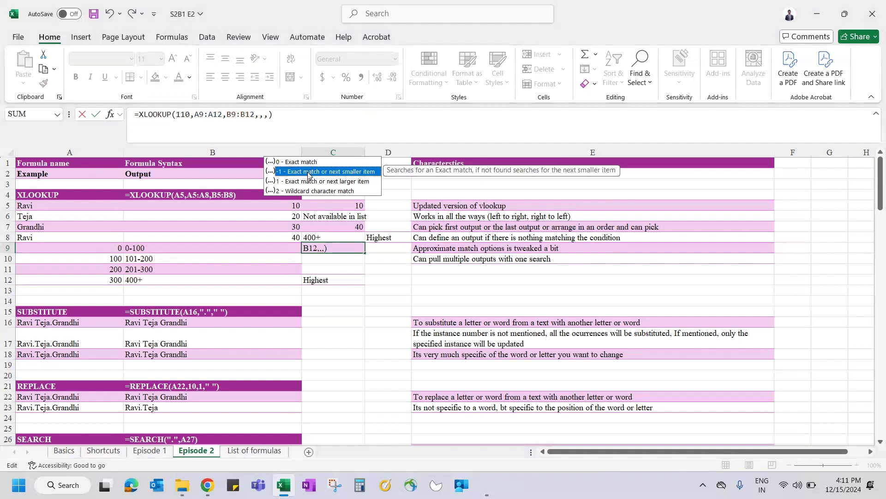
pyautogui.doubleClick(295, 170)
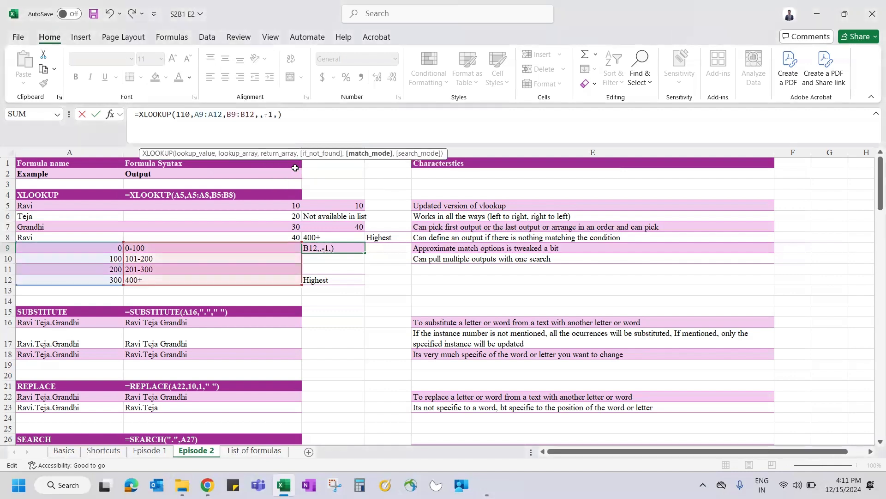
pyautogui.hotkey('ctrl', 'Return')
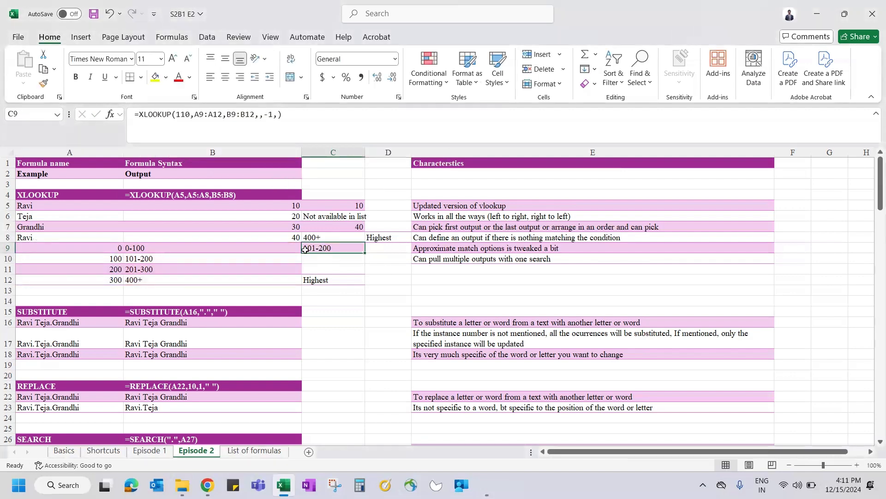
# Step: Change C9's lookup value from 110 to 199
pyautogui.moveTo(112, 258); pyautogui.dragTo(140, 257)
pyautogui.click(324, 248)
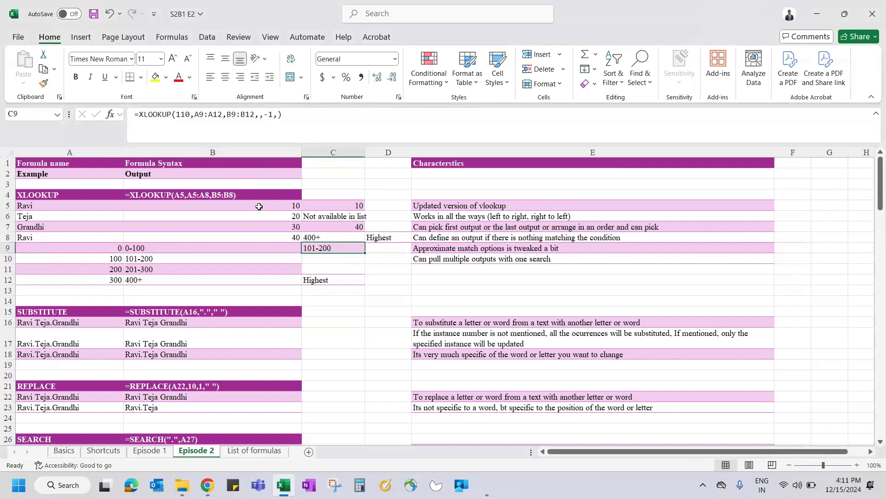
pyautogui.click(189, 111)
pyautogui.press('BackSpace')
pyautogui.press('BackSpace')
pyautogui.write('99')
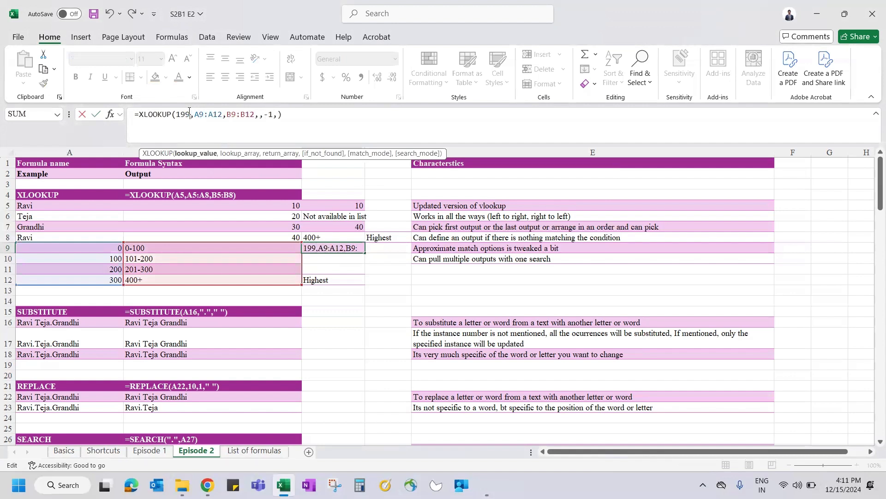
pyautogui.hotkey('ctrl', 'Return')
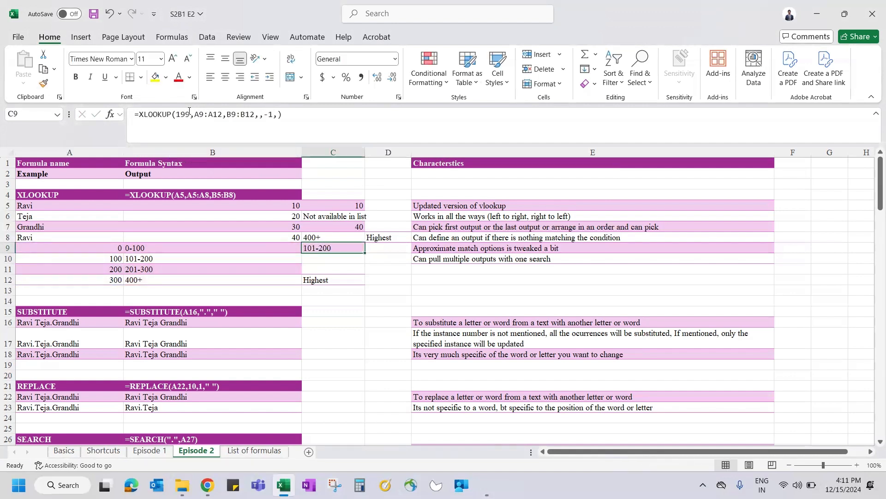
# Step: Change C9's match mode from -1 to 1 so it returns the 201-300 band
pyautogui.click(272, 115)
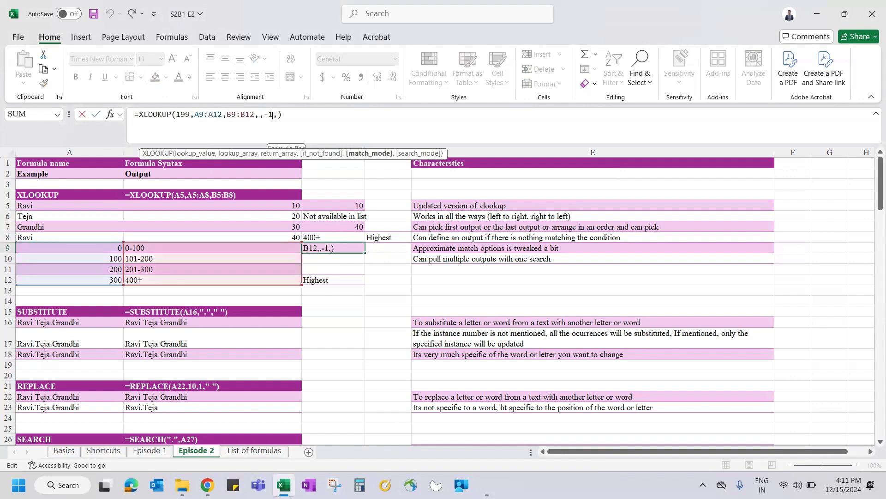
pyautogui.press('BackSpace')
pyautogui.press('BackSpace')
pyautogui.write('1')
pyautogui.hotkey('ctrl', 'Return')
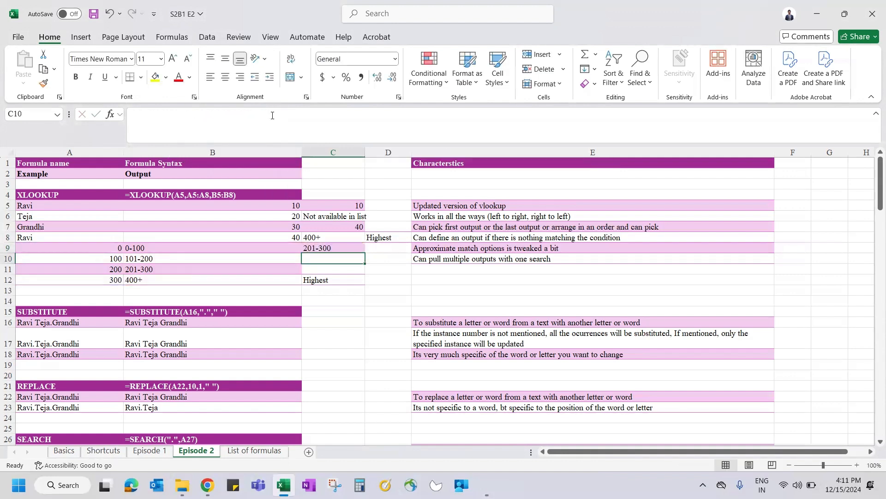
pyautogui.moveTo(111, 266); pyautogui.dragTo(139, 268)
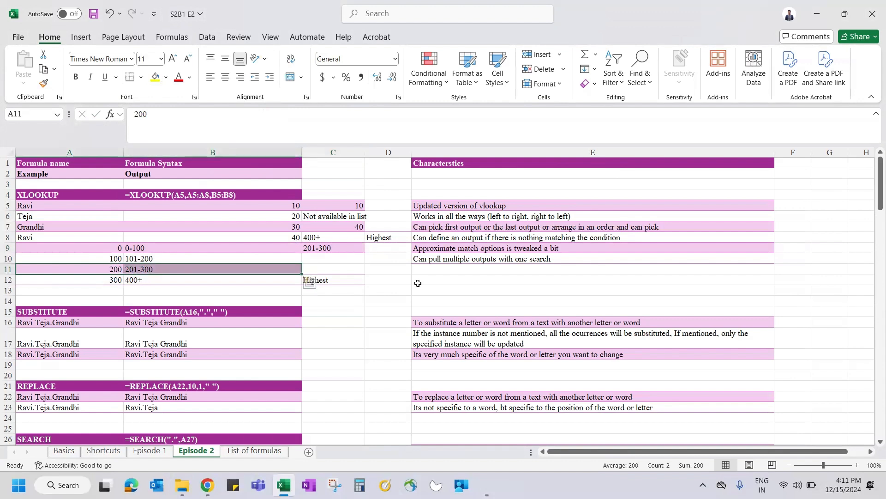
# Step: Inspect B8, the 201-300 entry in B11 and the SUBSTITUTE formula text in B15
pyautogui.scroll(-1, 417, 283)
pyautogui.scroll(-5, 417, 283)
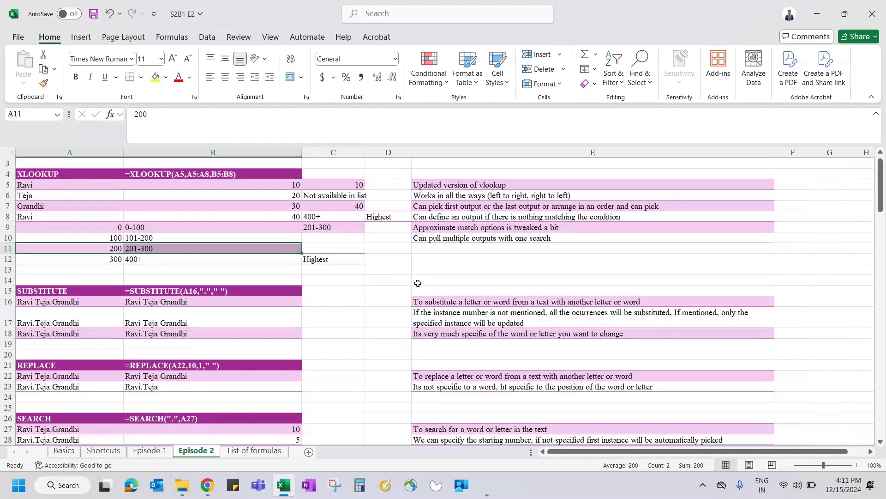
pyautogui.scroll(-4, 417, 283)
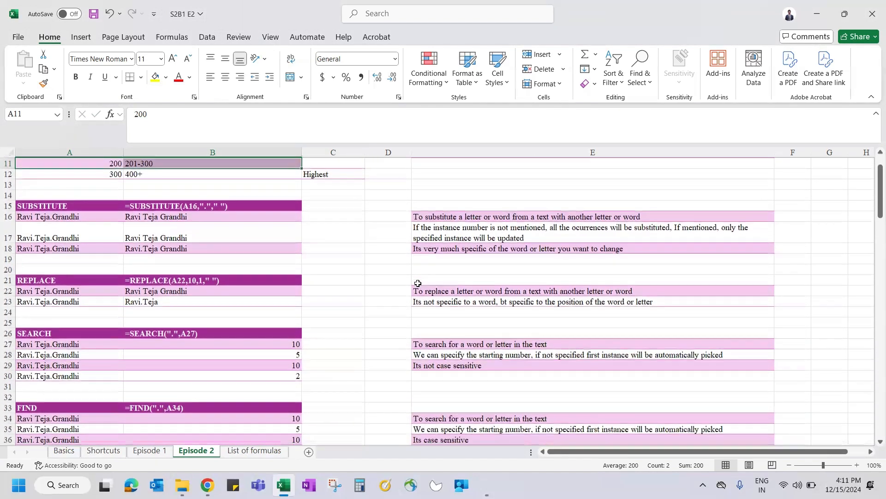
pyautogui.scroll(10, 354, 229)
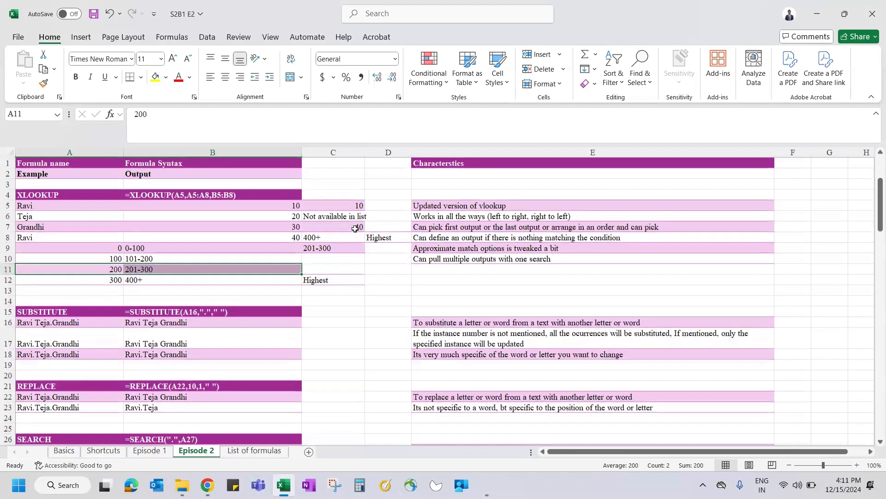
pyautogui.click(225, 236)
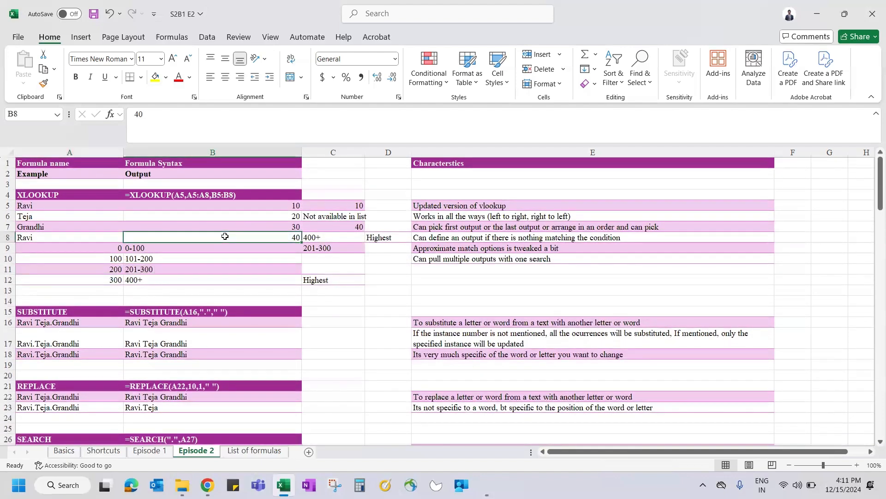
pyautogui.click(164, 267)
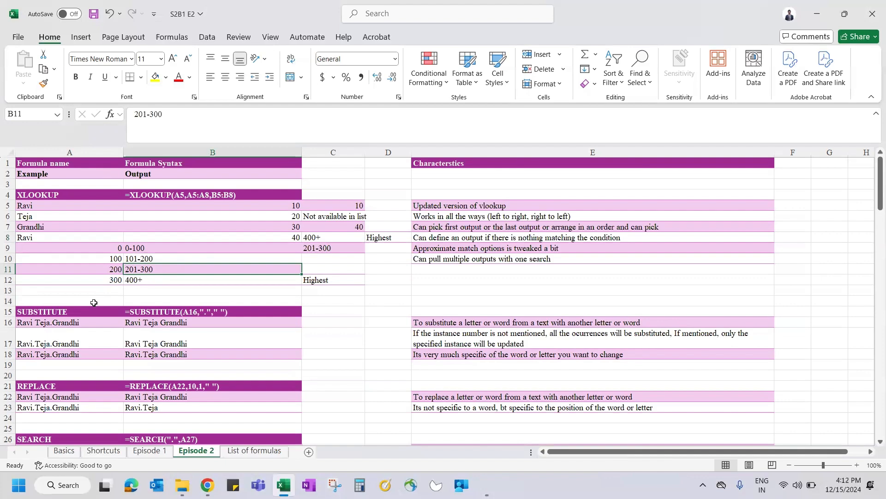
pyautogui.scroll(-1, 94, 303)
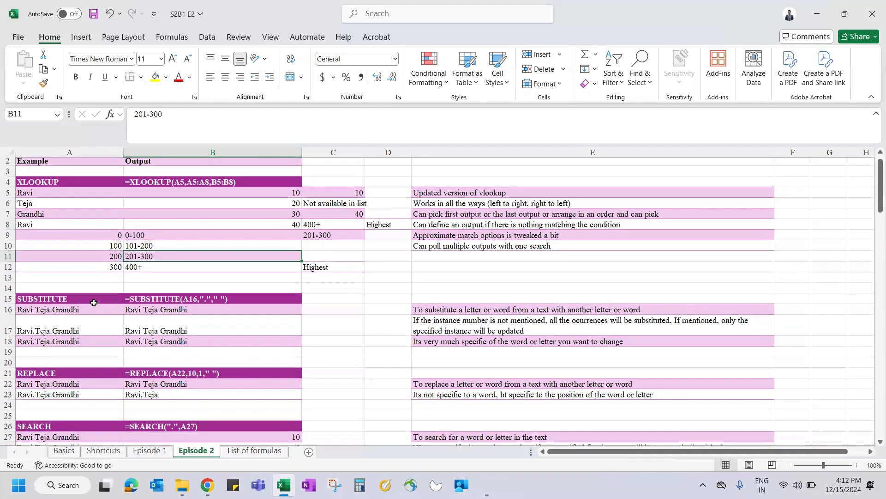
pyautogui.click(167, 302)
pyautogui.scroll(-5, 166, 302)
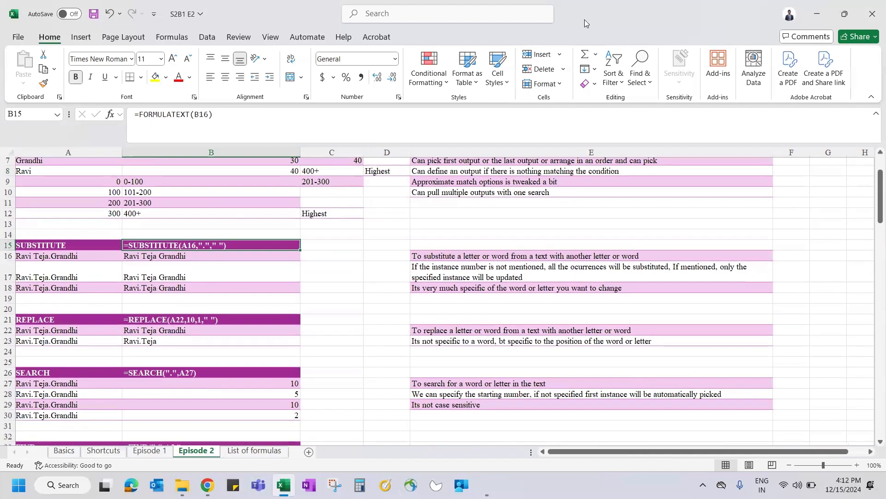
# Step: Review the SUBSTITUTE and REPLACE sections, checking the dotted names and B15's formula text
pyautogui.click(585, 20)
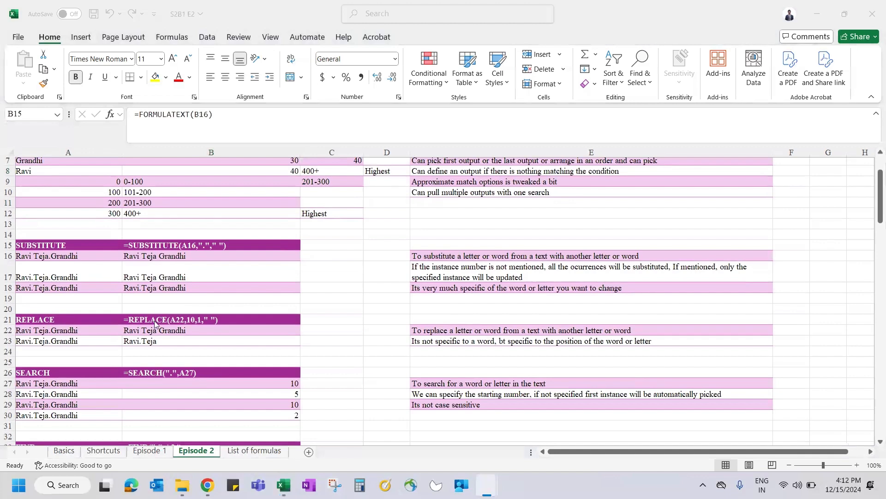
pyautogui.click(73, 255)
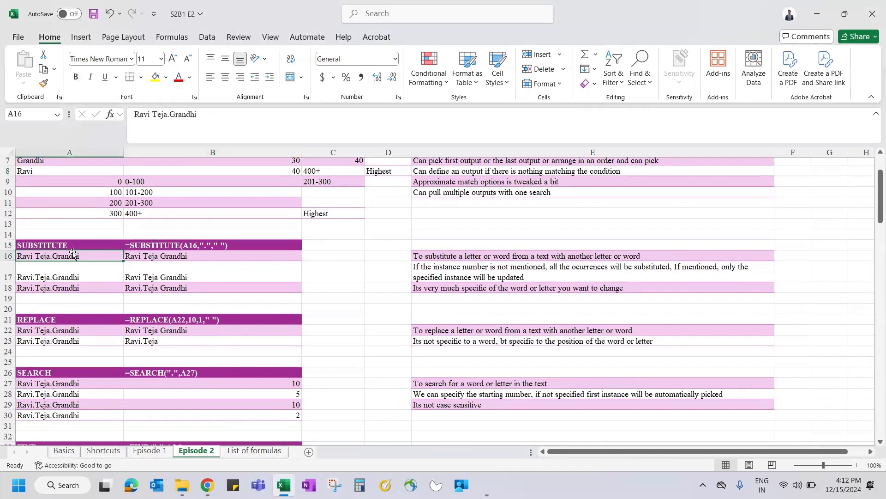
pyautogui.scroll(-1, 171, 268)
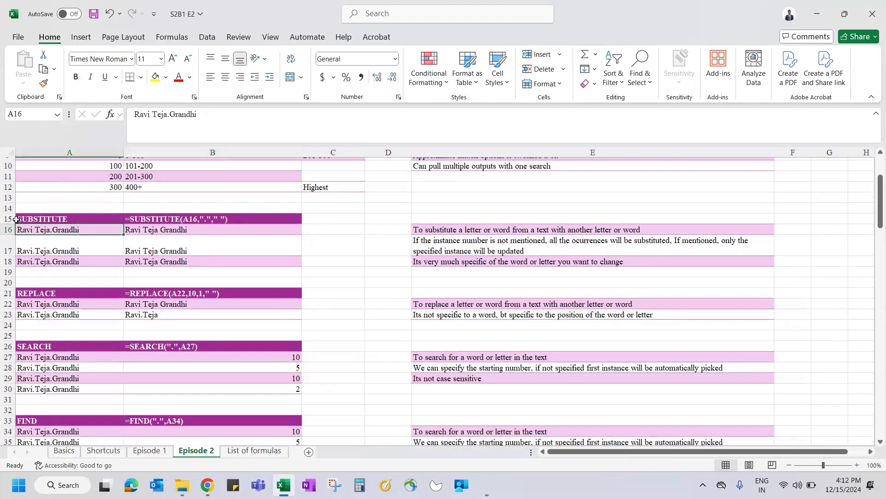
pyautogui.click(8, 218)
pyautogui.click(9, 294)
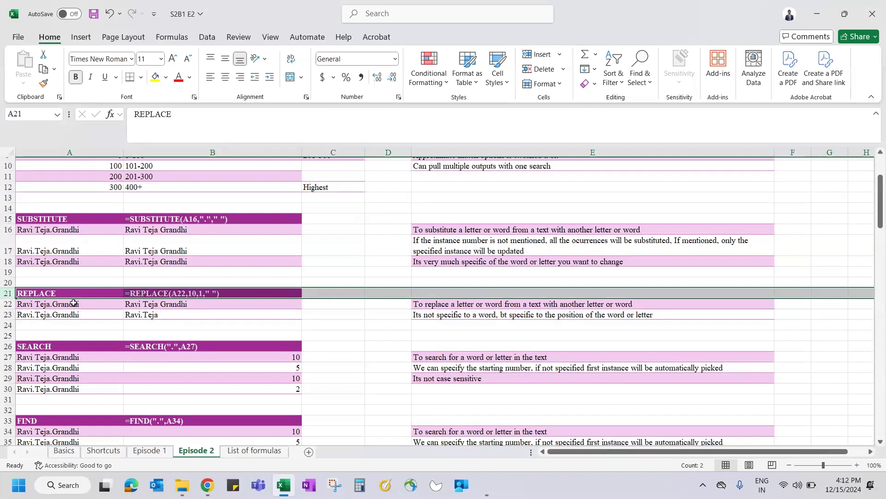
pyautogui.click(99, 239)
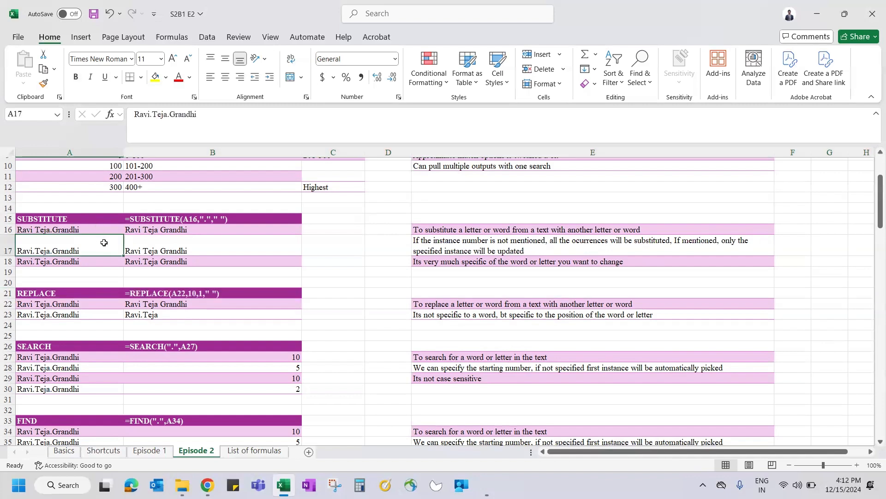
pyautogui.click(194, 219)
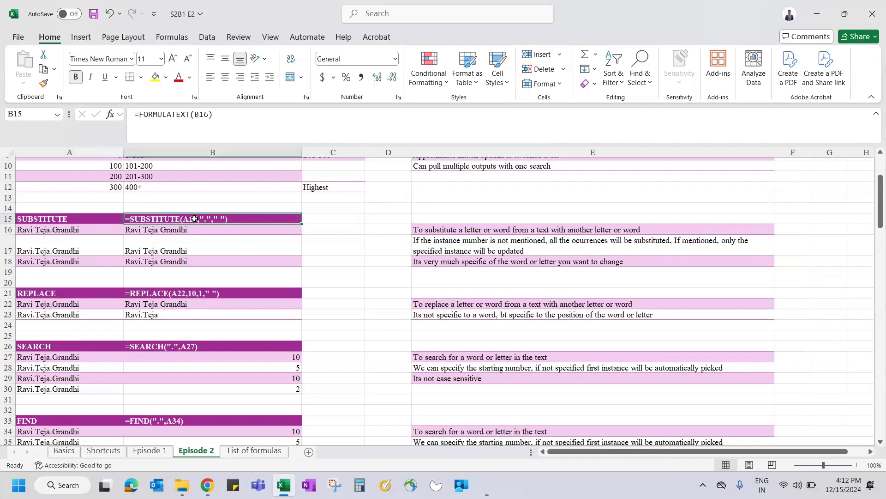
# Step: Replace B16's content with a fresh =SUBSTITUTE( entry
pyautogui.click(135, 234)
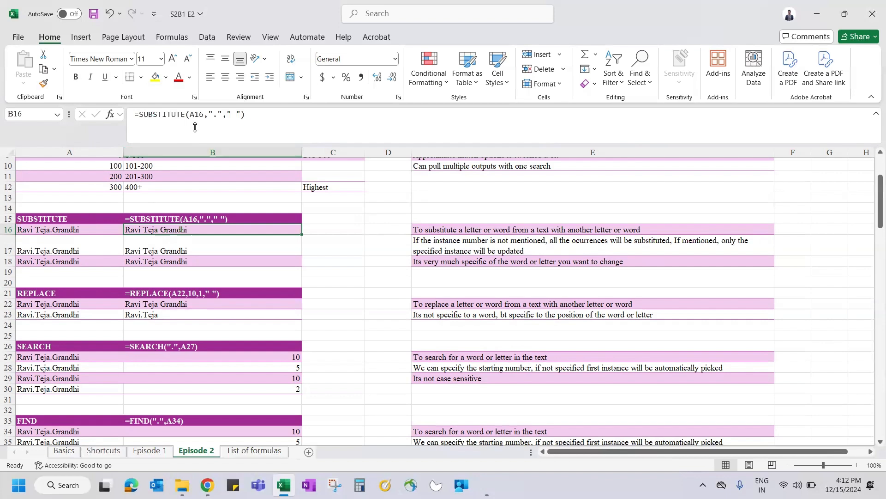
pyautogui.write('=subst')
pyautogui.press('Tab')
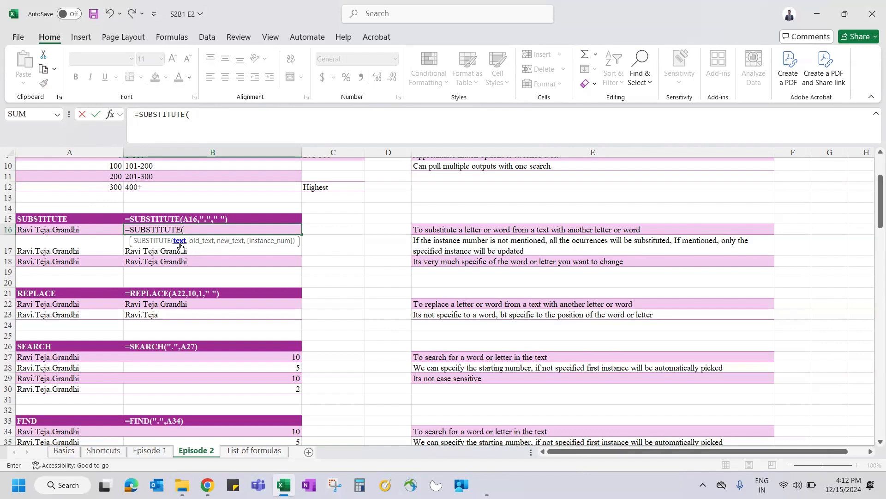
# Step: Complete B16 as =SUBSTITUTE(A16,"."," "), turning the dots in A16's name into spaces
pyautogui.click(81, 230)
pyautogui.write(',')
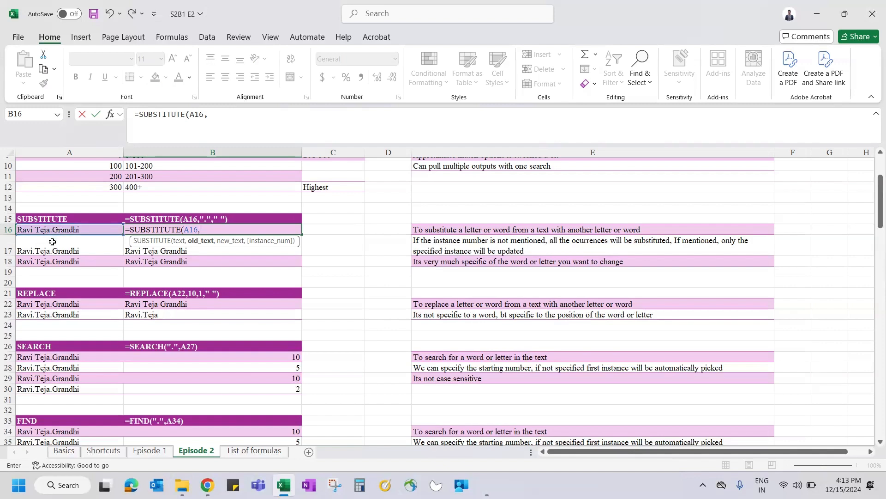
pyautogui.write('".","')
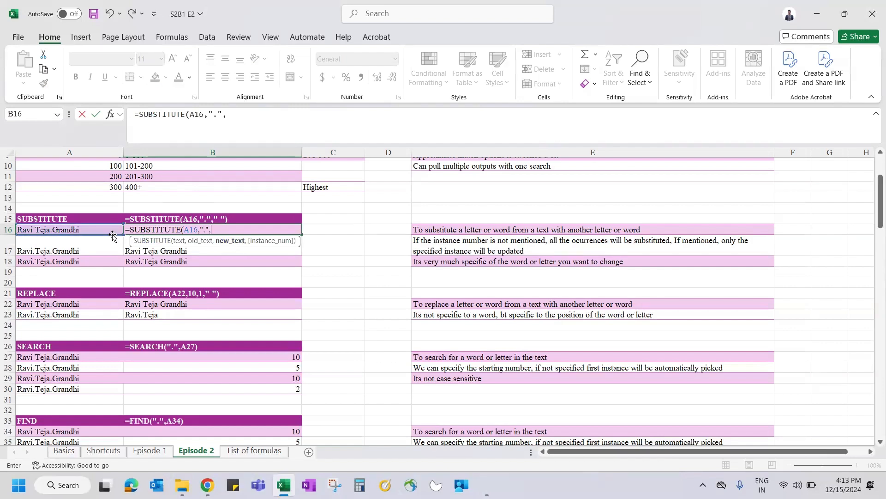
pyautogui.write(" '")
pyautogui.press('BackSpace')
pyautogui.write('")')
pyautogui.press('Return')
pyautogui.press('Up')
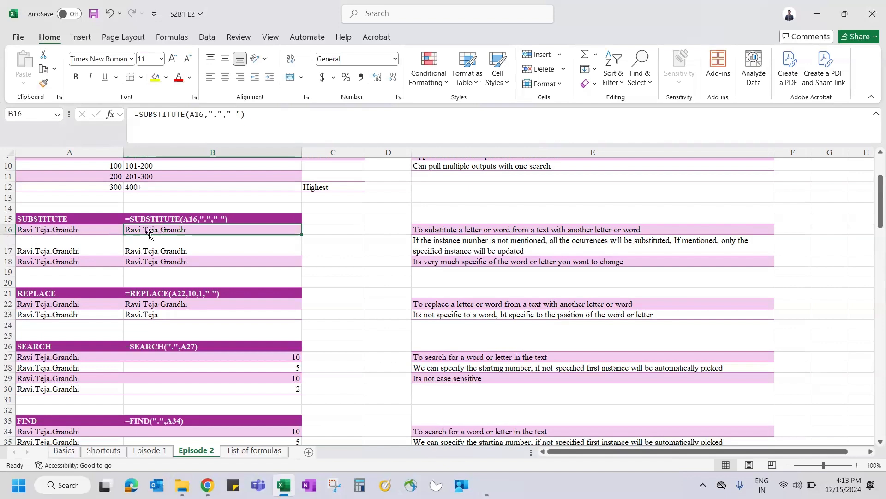
# Step: Start clearing B17, cancel, and review the existing SUBSTITUTE formula in B16
pyautogui.click(170, 248)
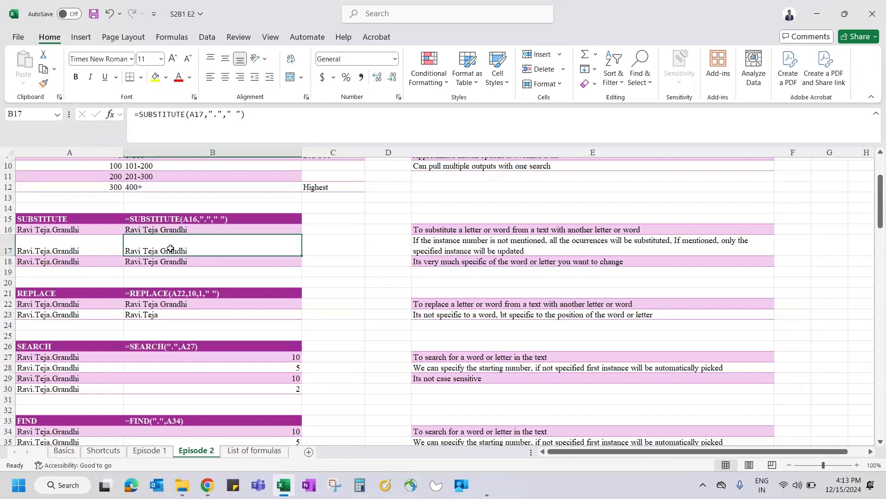
pyautogui.press('Delete')
pyautogui.write('=')
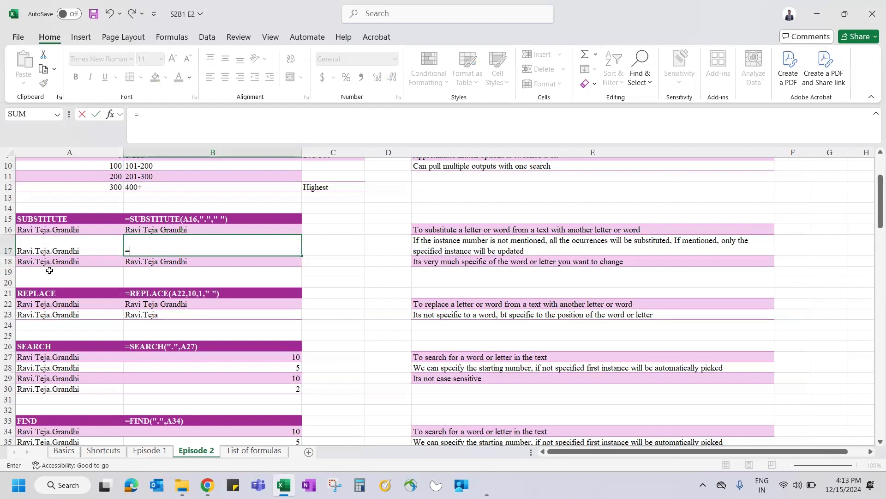
pyautogui.press('Escape')
pyautogui.doubleClick(197, 229)
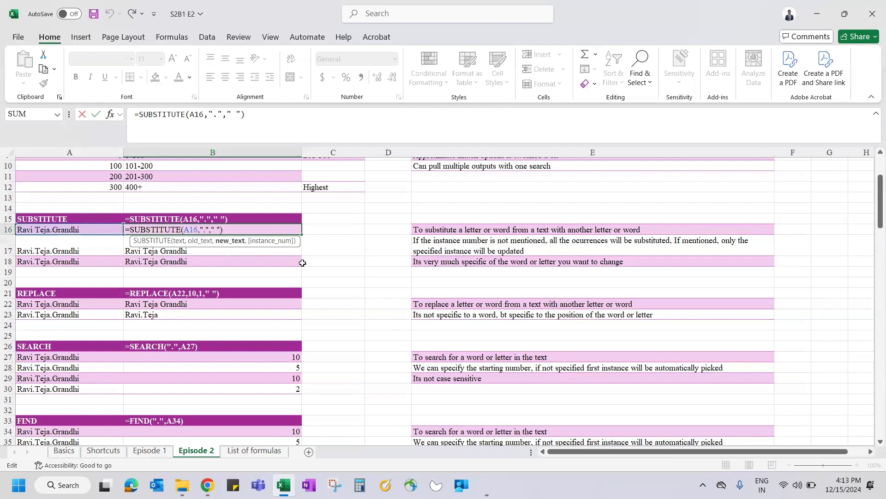
pyautogui.press('Return')
# Step: Enter =SUBSTITUTE(A17,"."," ",1) in B17
pyautogui.write('=')
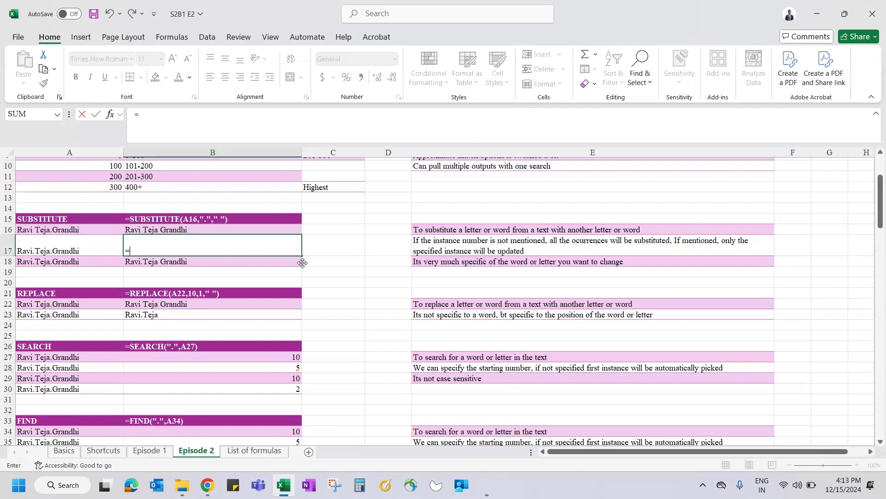
pyautogui.write('sub')
pyautogui.press('Tab')
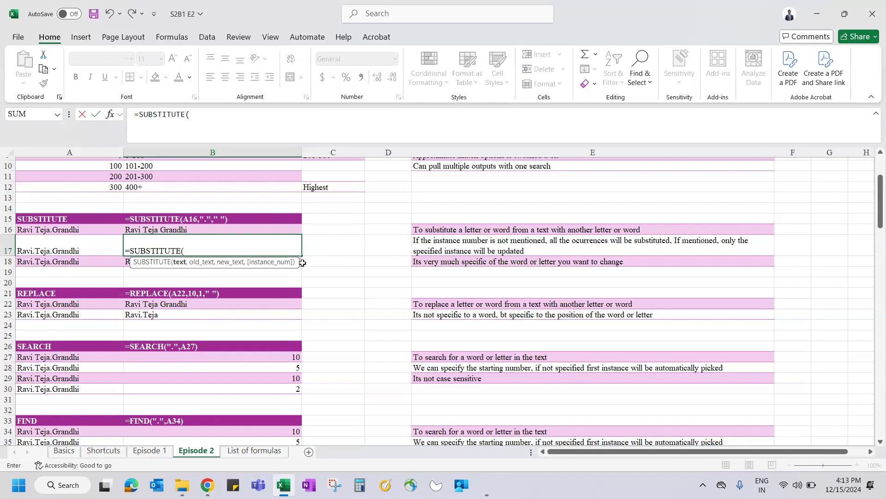
pyautogui.click(79, 240)
pyautogui.write(',')
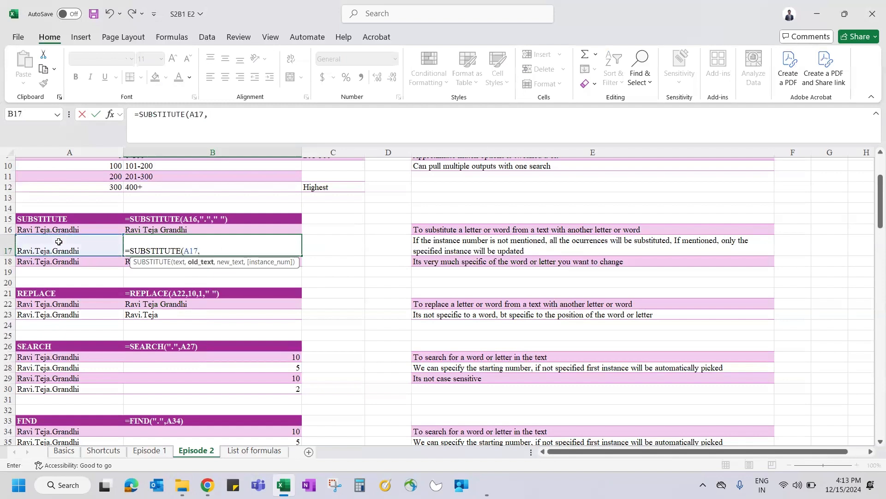
pyautogui.write('"."," ",1)')
pyautogui.press('Return')
pyautogui.press('Up')
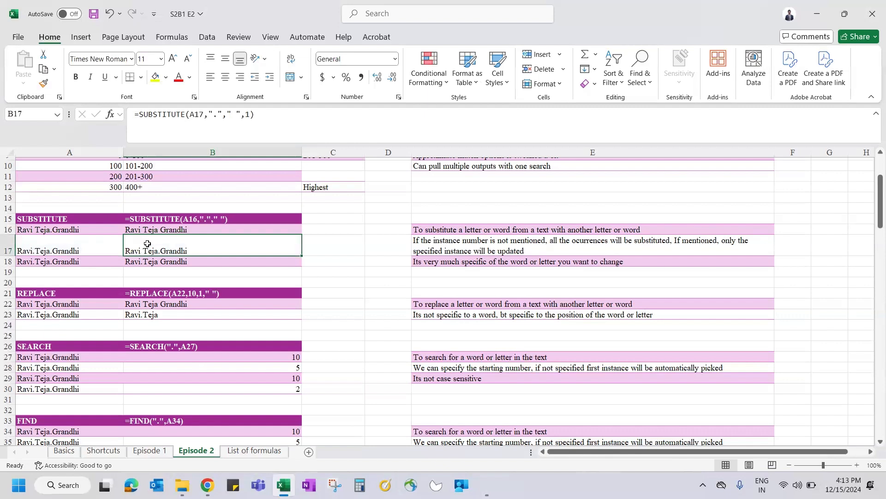
# Step: Change B17's instance number from 1 to 2 so only the second dot is replaced
pyautogui.doubleClick(146, 249)
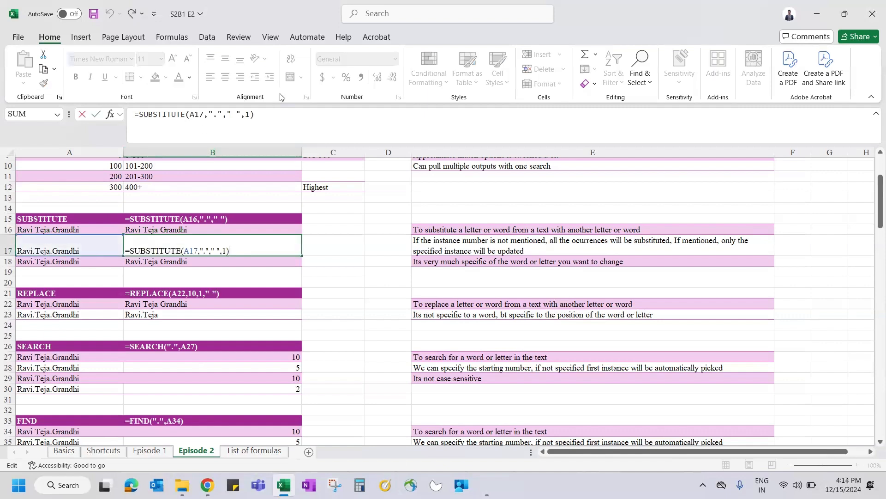
pyautogui.click(250, 114)
pyautogui.press('BackSpace')
pyautogui.write('2')
pyautogui.hotkey('ctrl', 'Return')
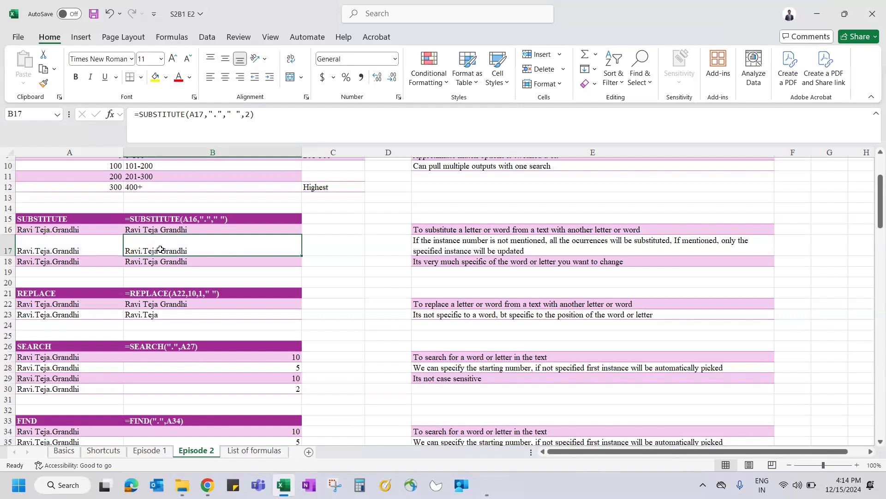
pyautogui.click(252, 113)
pyautogui.press('BackSpace')
pyautogui.press('BackSpace')
pyautogui.press('Return')
pyautogui.press('Up')
pyautogui.moveTo(186, 239); pyautogui.dragTo(162, 258)
pyautogui.press('Escape')
pyautogui.click(158, 260)
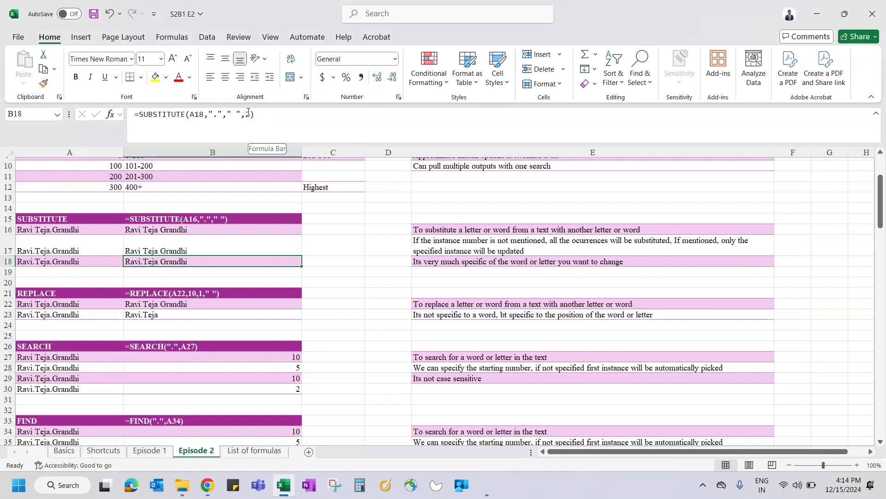
pyautogui.click(481, 230)
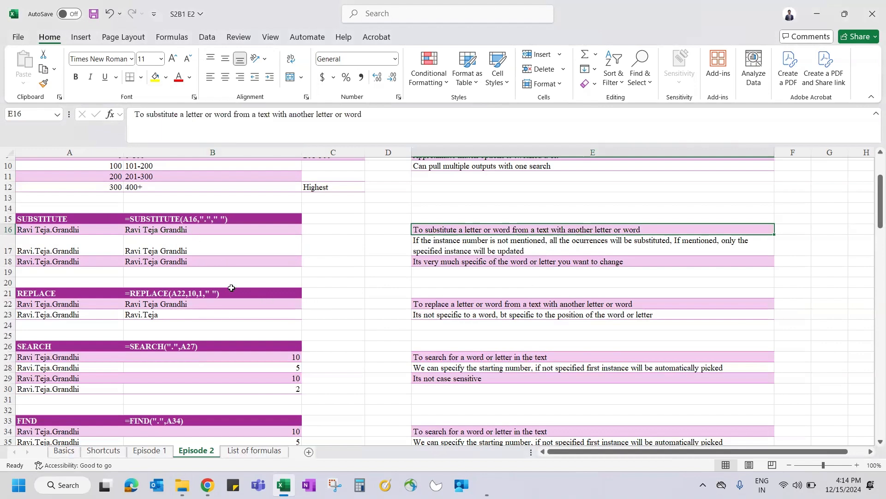
pyautogui.click(208, 306)
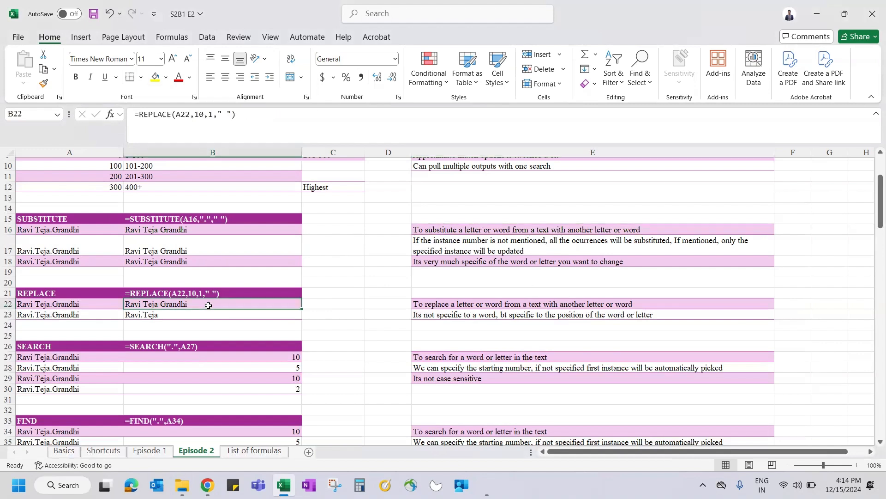
# Step: Enter =REPLACE(A22,10,1," ") in B22, swapping A22's tenth character for a space
pyautogui.write('=repla')
pyautogui.press('Tab')
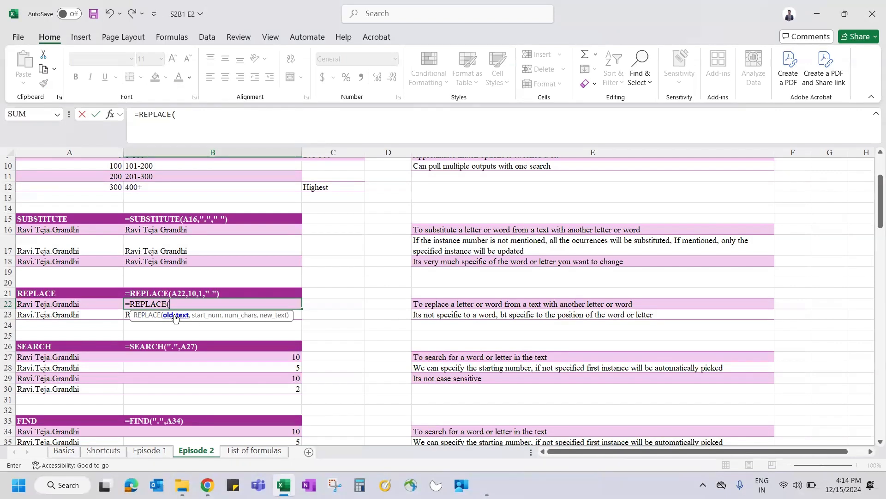
pyautogui.click(86, 305)
pyautogui.write(',')
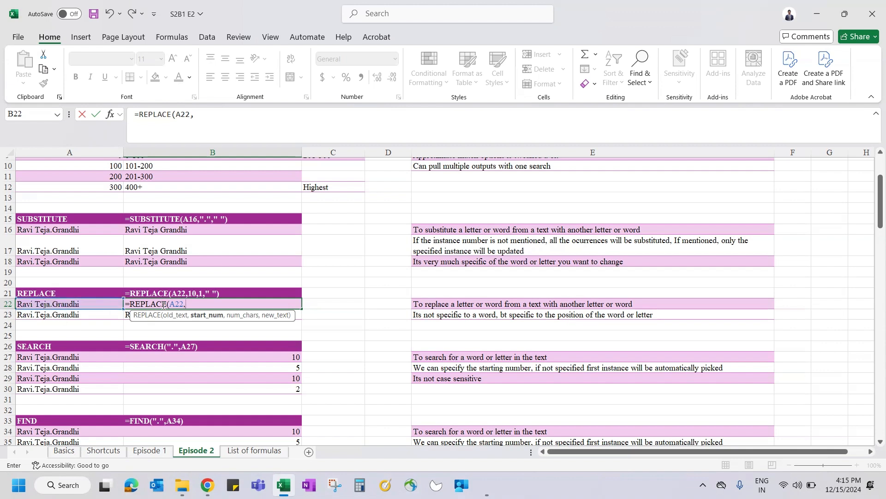
pyautogui.write('10,')
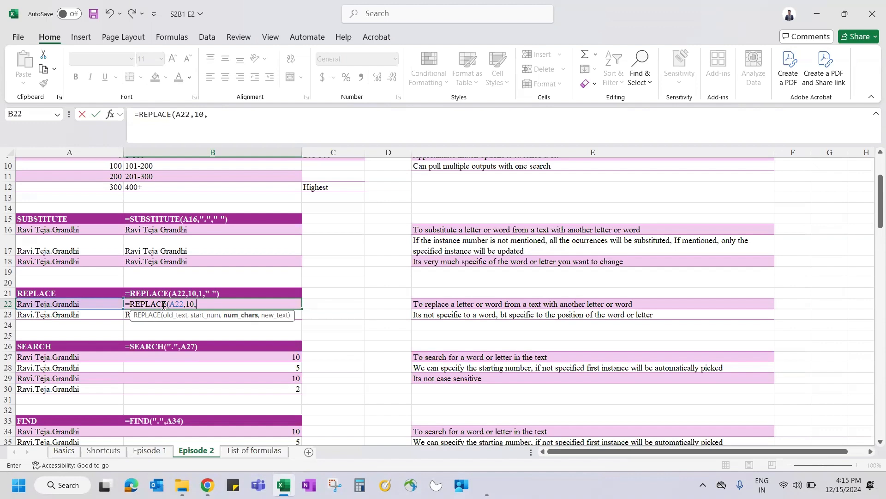
pyautogui.write('1')
pyautogui.write(',')
pyautogui.write('" ":')
pyautogui.write(')')
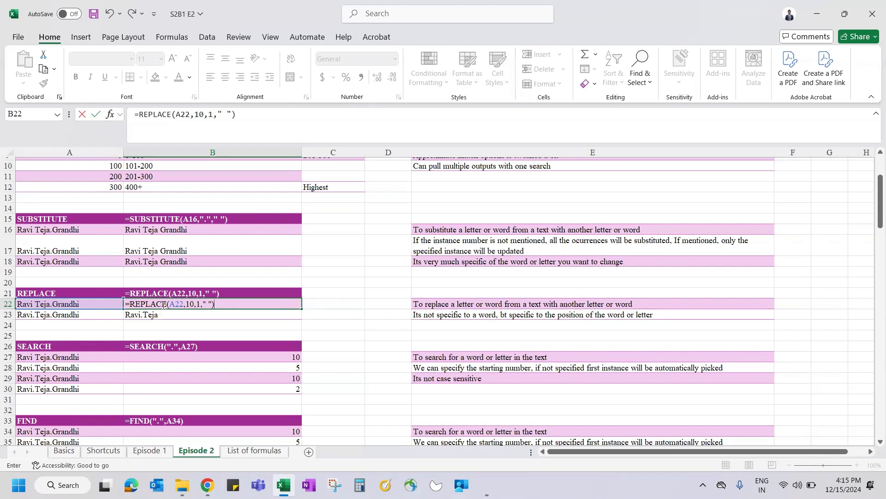
pyautogui.press('Return')
pyautogui.click(34, 305)
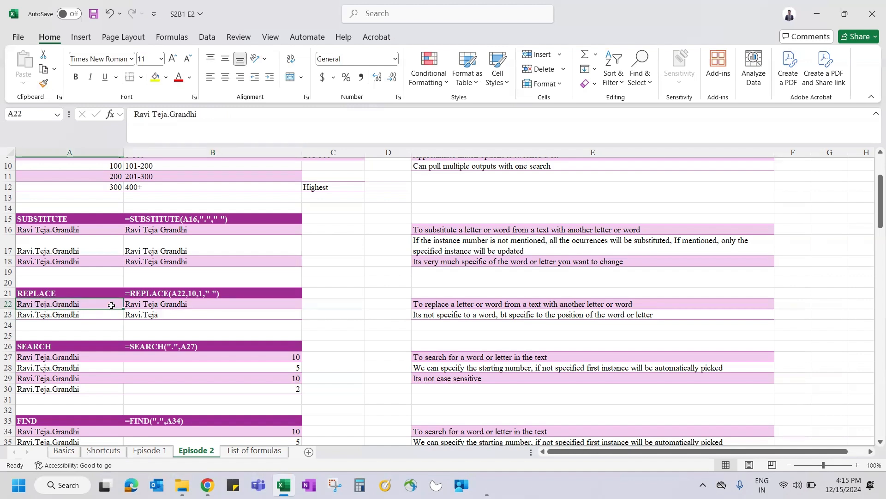
# Step: After comparing B17 and A22, enter =REPLACE(A23,5,1," ") in B23
pyautogui.click(142, 243)
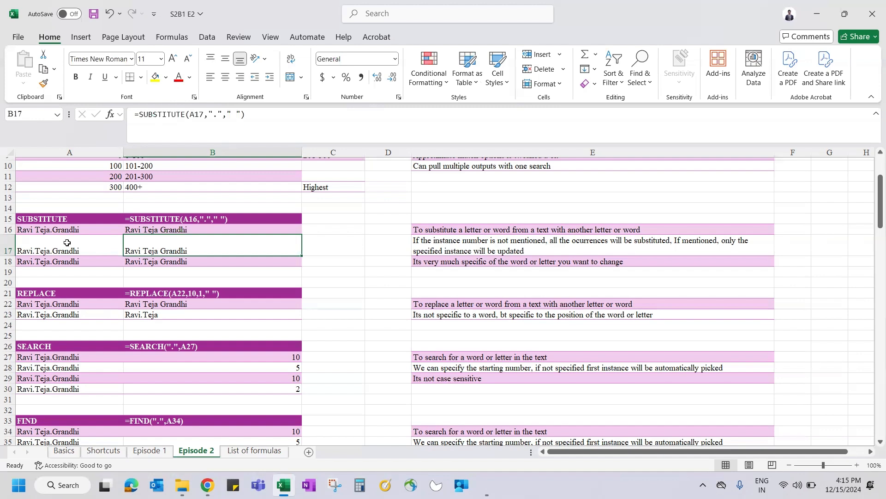
pyautogui.click(89, 304)
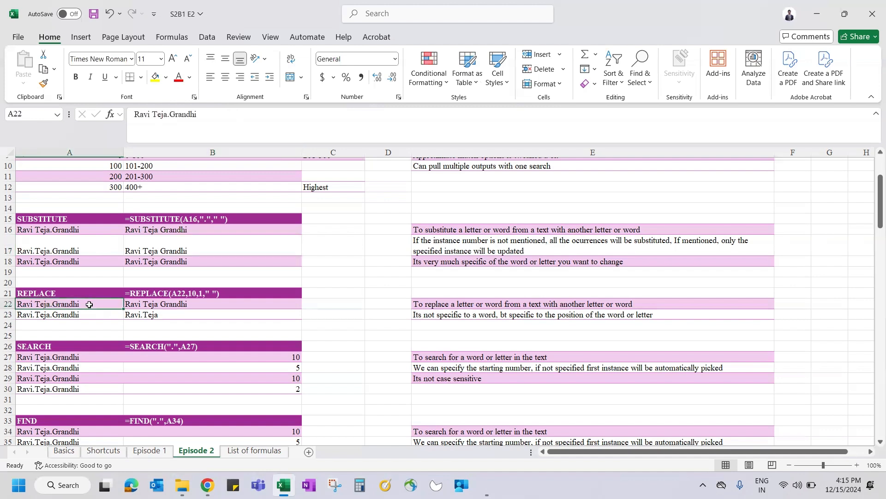
pyautogui.click(160, 315)
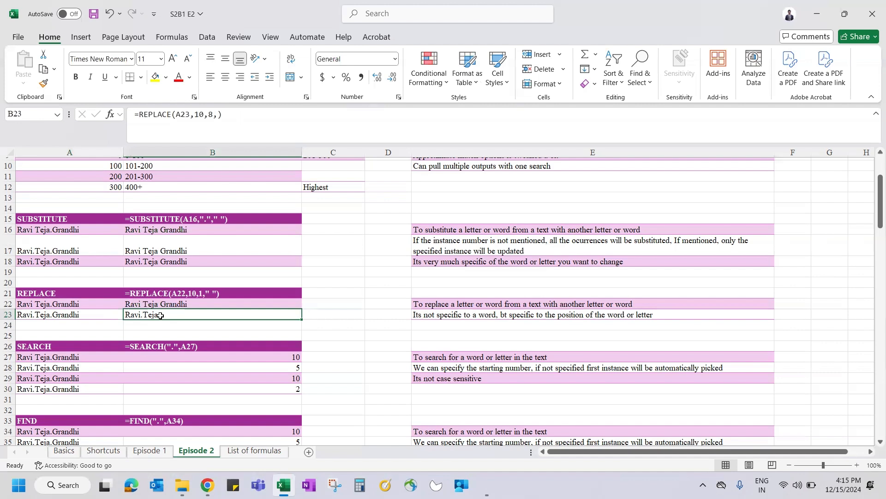
pyautogui.write('=')
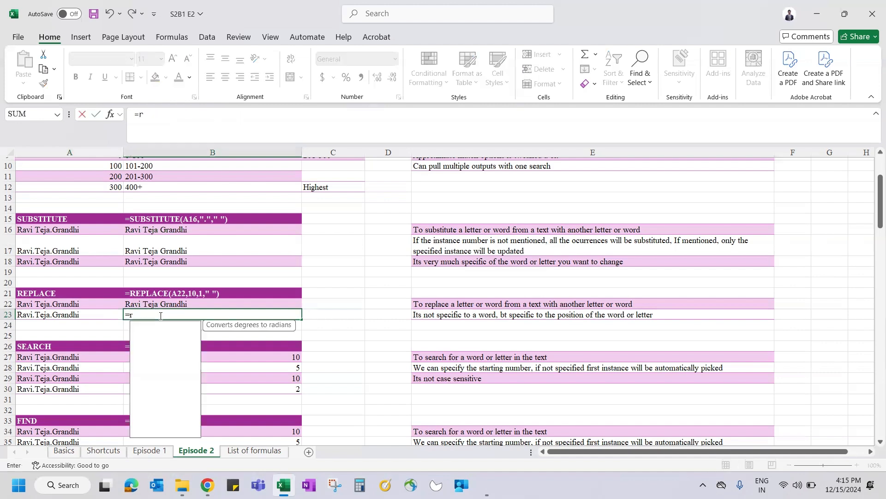
pyautogui.write('replace')
pyautogui.press('Tab')
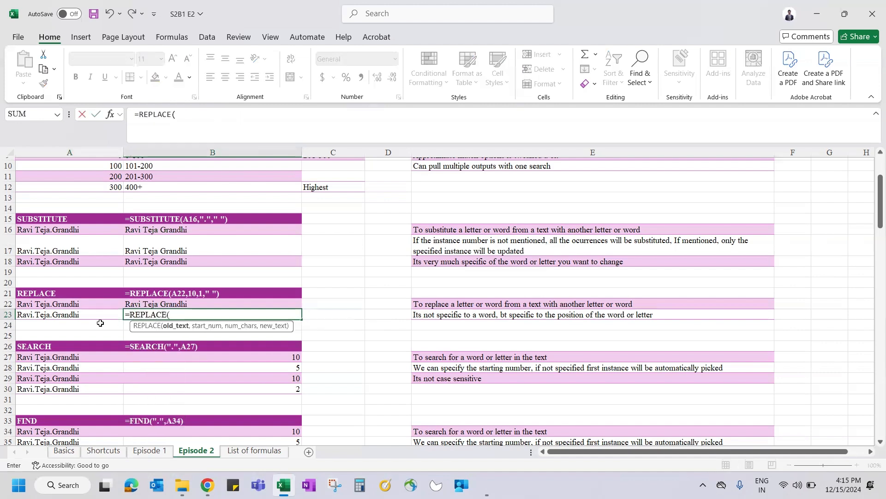
pyautogui.click(79, 315)
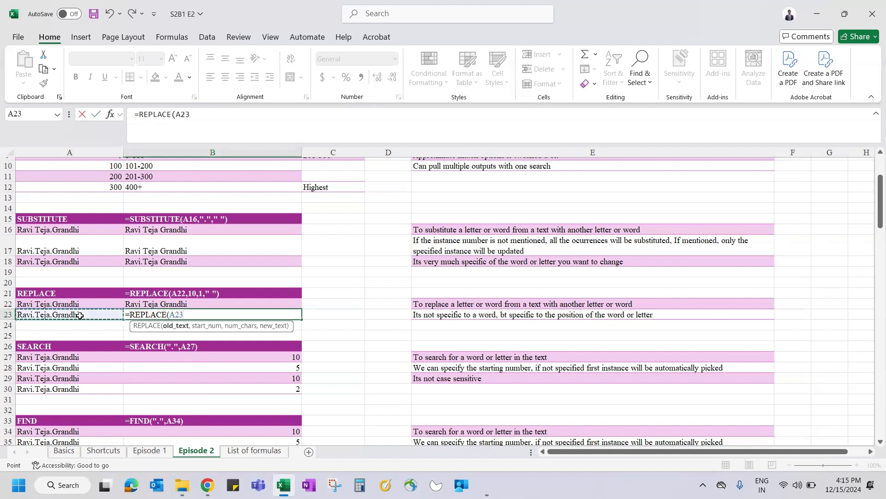
pyautogui.write(',')
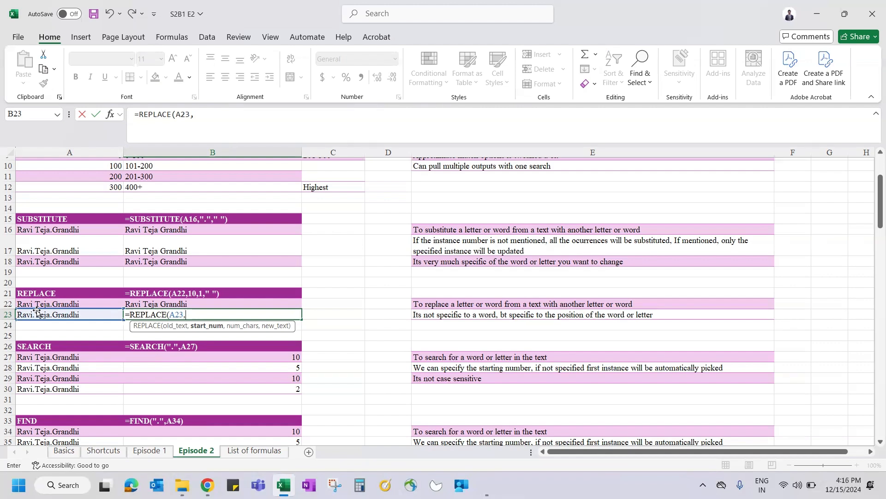
pyautogui.write('5,')
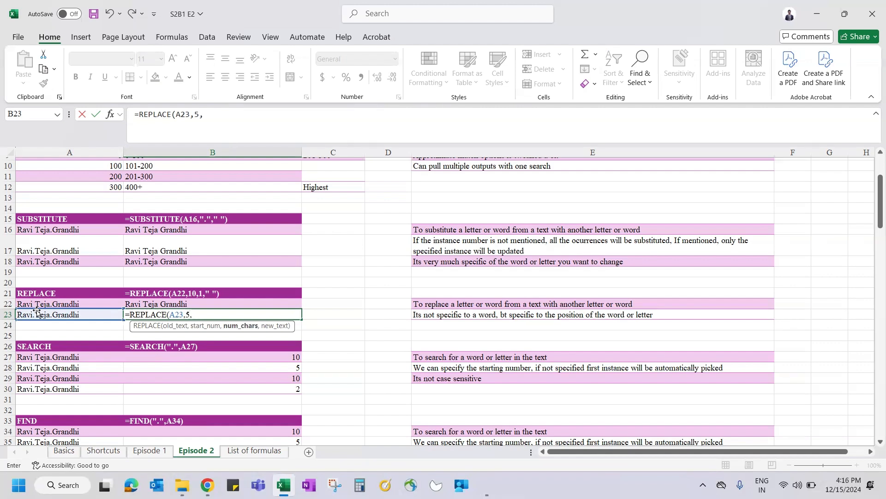
pyautogui.write('1," ")')
pyautogui.press('Return')
# Step: Recheck B23's start position 5, then select the SUBSTITUTE examples B15:B20
pyautogui.press('Up')
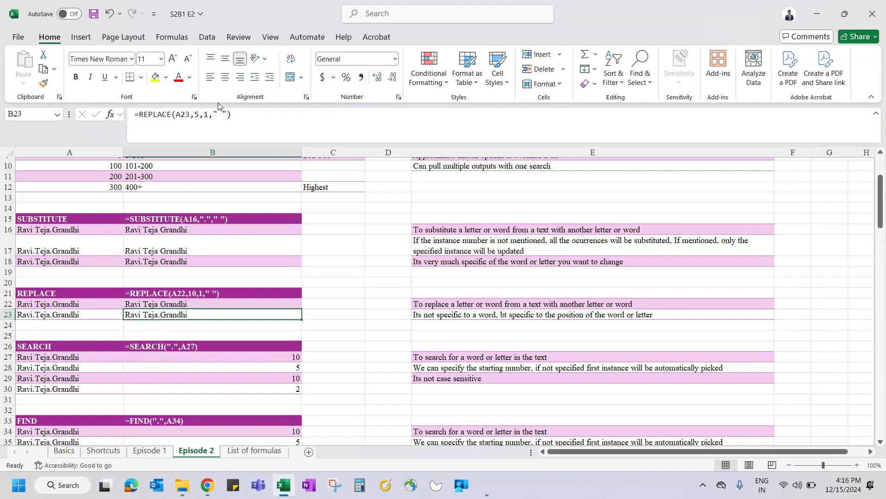
pyautogui.doubleClick(197, 114)
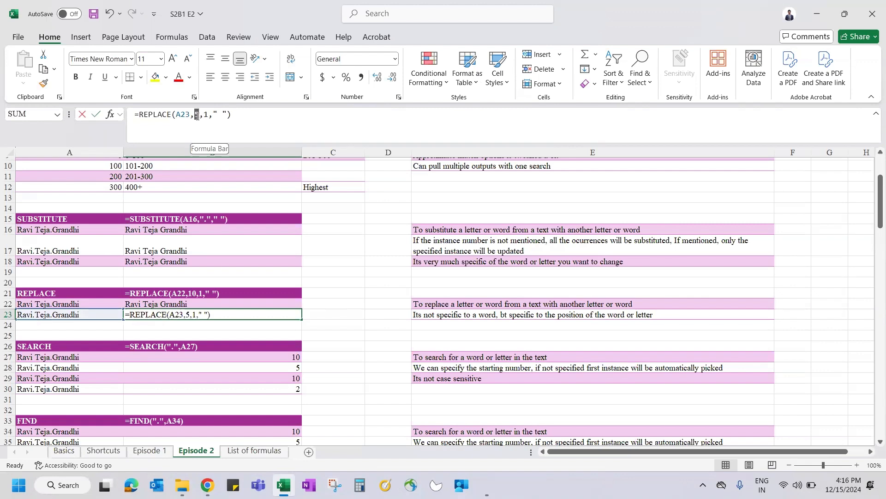
pyautogui.press('Escape')
pyautogui.moveTo(238, 221); pyautogui.dragTo(240, 281)
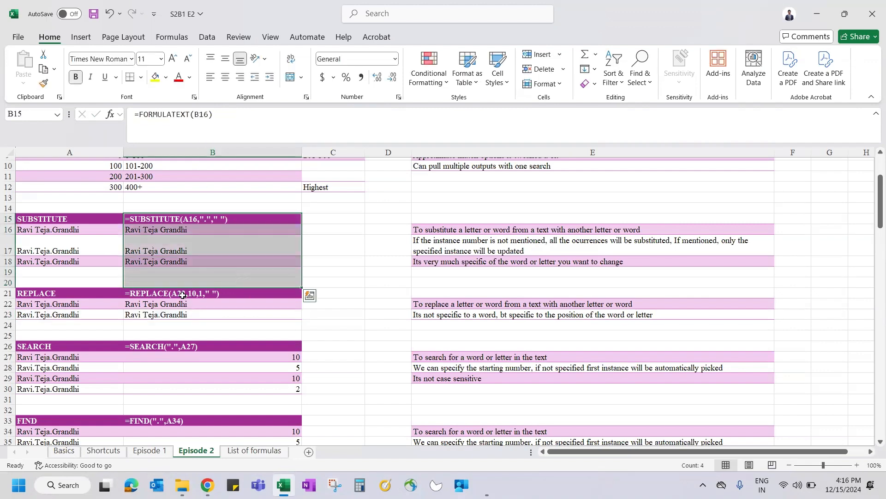
pyautogui.moveTo(184, 296); pyautogui.dragTo(186, 312)
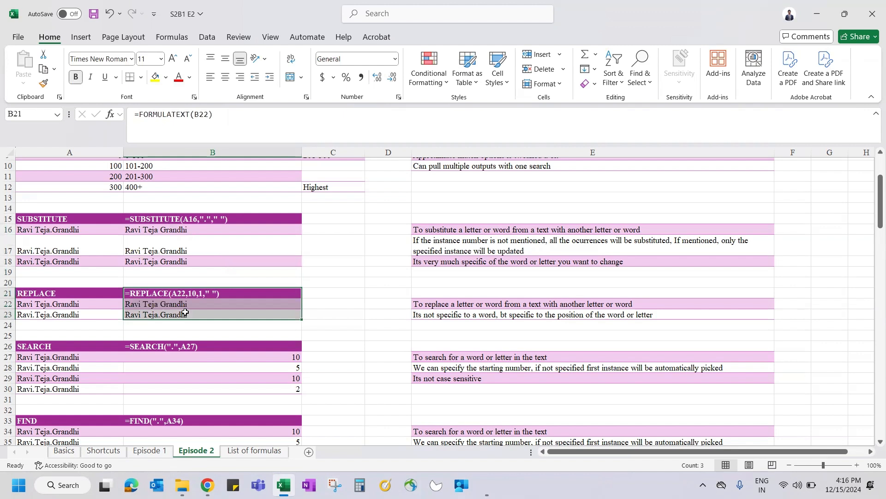
pyautogui.click(496, 262)
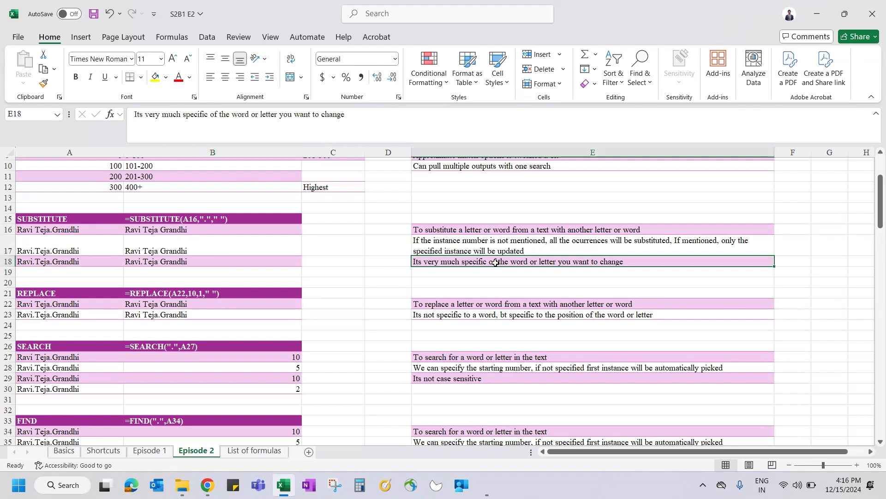
pyautogui.click(452, 307)
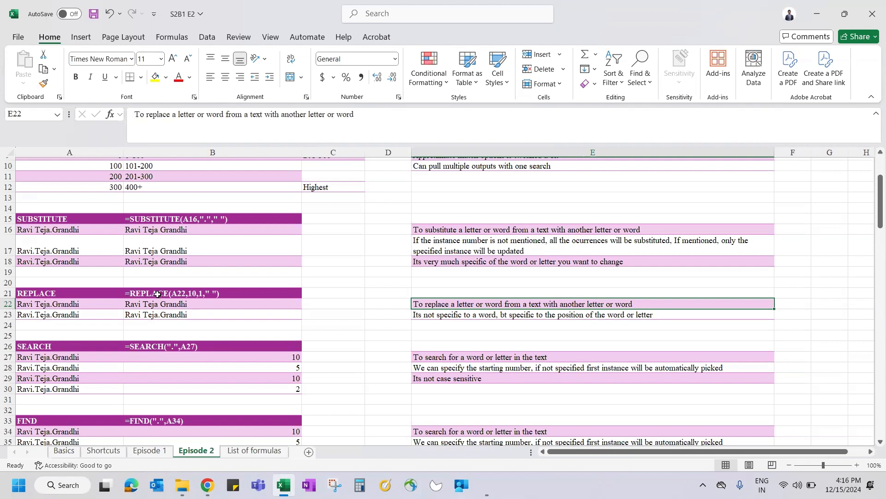
pyautogui.click(178, 316)
# Step: Change B23 to =REPLACE(A23,5,5," ") and compare the notes in E23 and E18
pyautogui.click(206, 114)
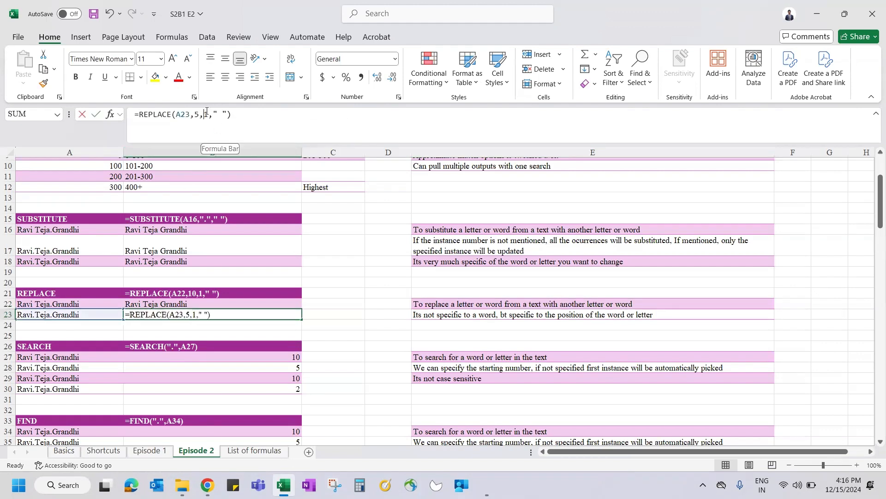
pyautogui.press('Delete')
pyautogui.write('5')
pyautogui.press('Return')
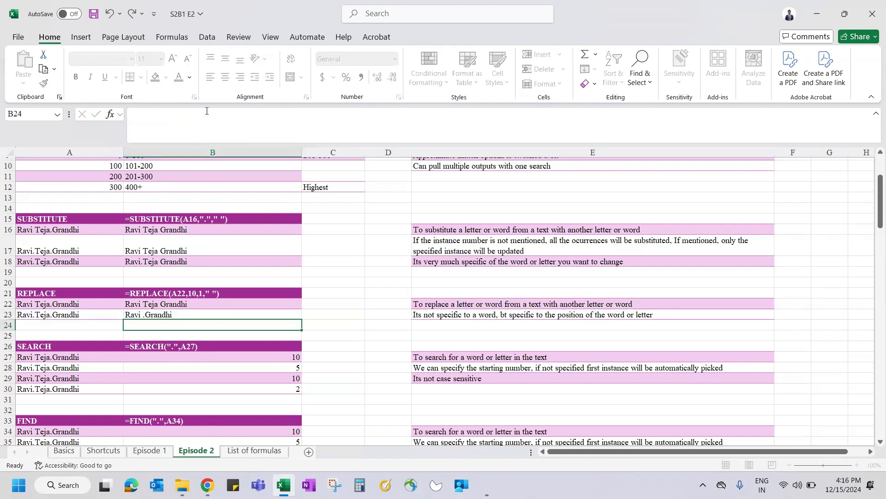
pyautogui.press('Up')
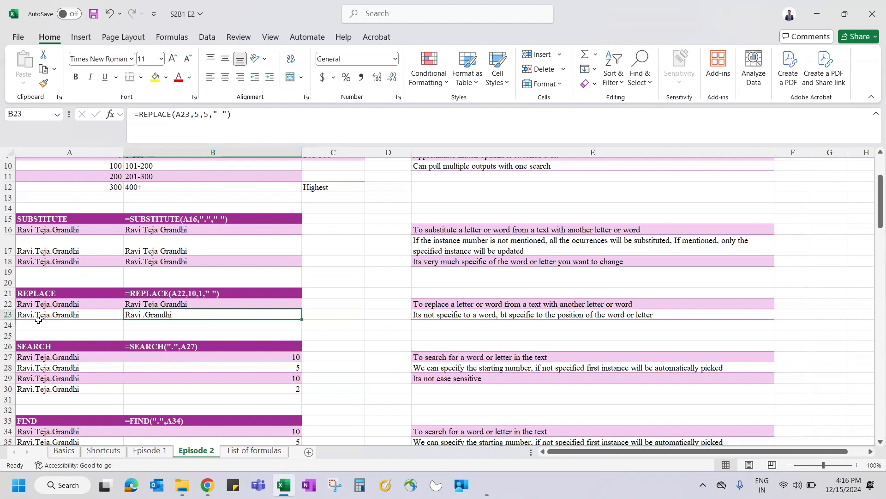
pyautogui.click(497, 315)
pyautogui.click(506, 262)
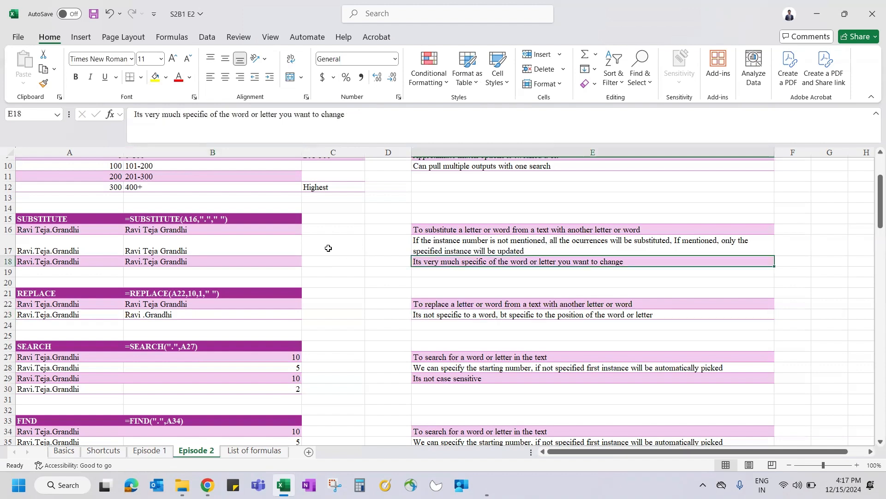
# Step: Scroll to the SEARCH section and select the SEARCH and FIND headings in A26 and A33
pyautogui.scroll(-1, 317, 301)
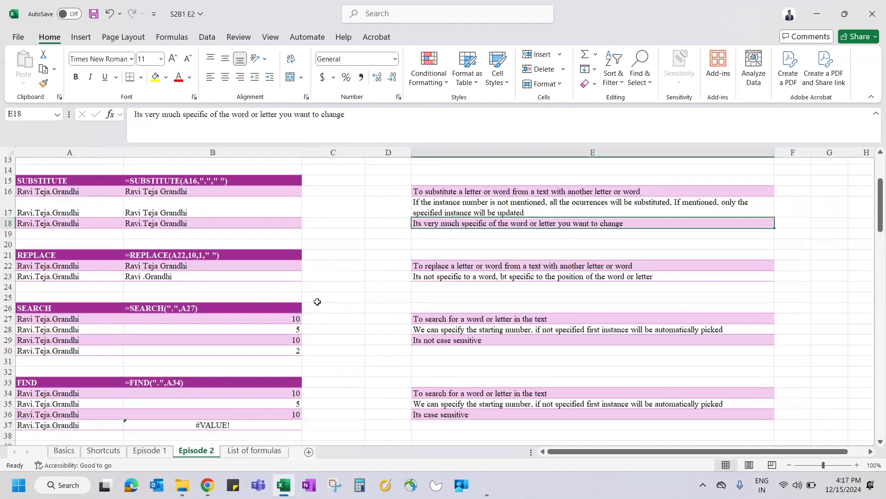
pyautogui.scroll(-3, 317, 302)
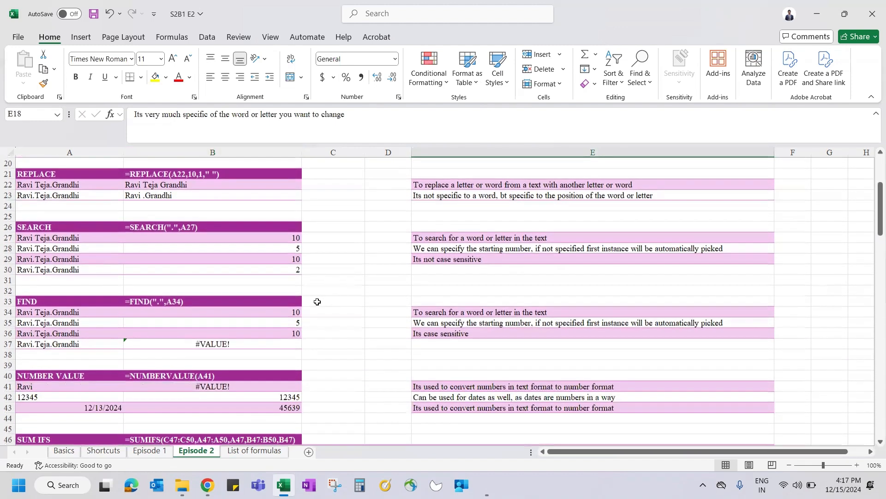
pyautogui.click(125, 227)
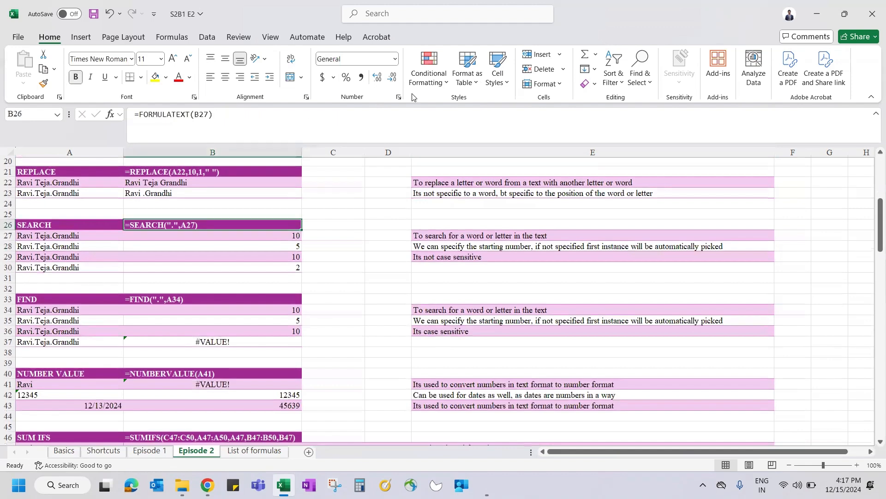
pyautogui.click(41, 225)
pyautogui.keyDown('ctrl'); pyautogui.click(33, 300); pyautogui.keyUp('ctrl')
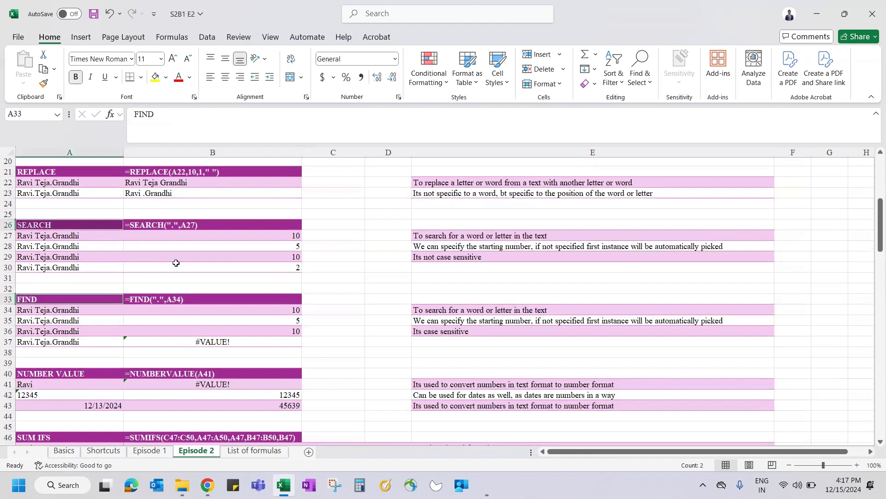
# Step: Enter =SEARCH(".",A27) in B27 so it returns the dot's position, 10
pyautogui.click(157, 238)
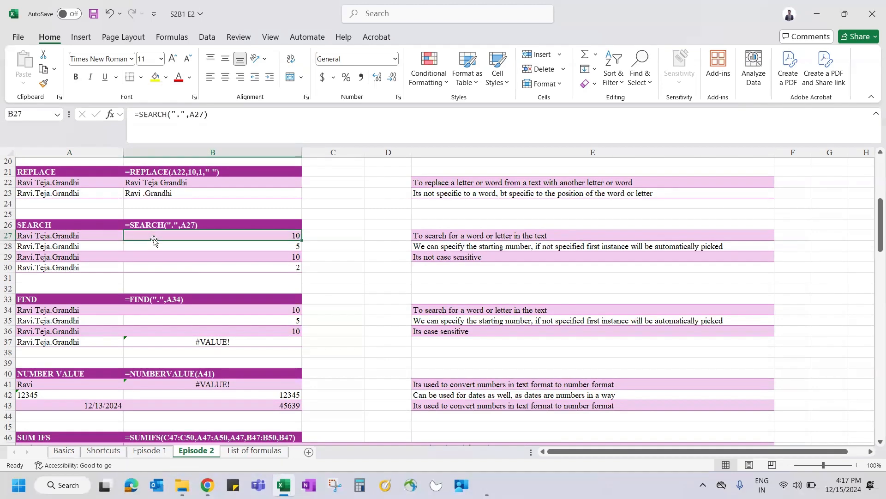
pyautogui.write('=sear')
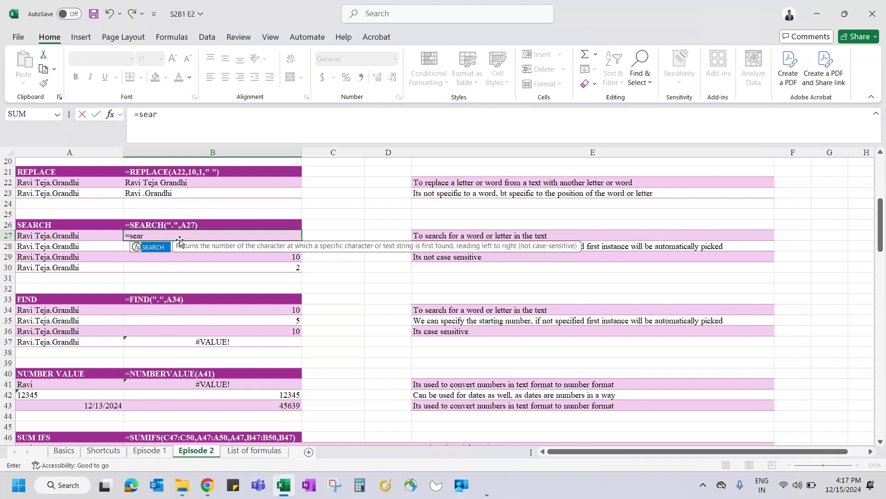
pyautogui.press('Tab')
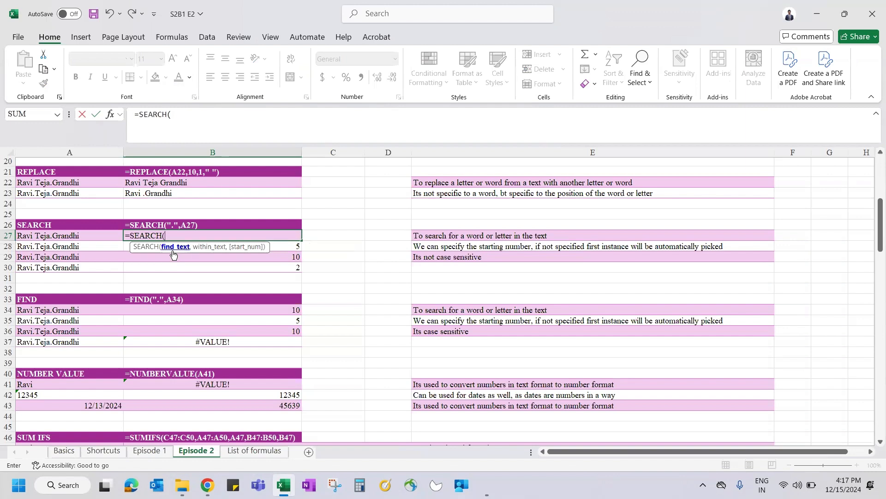
pyautogui.write('".",')
pyautogui.click(67, 233)
pyautogui.write(',')
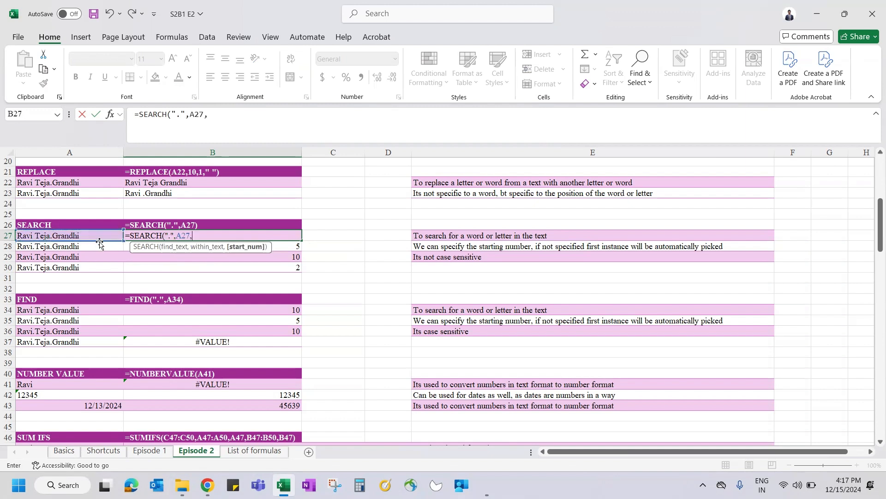
pyautogui.press('BackSpace')
pyautogui.write(')')
pyautogui.press('Return')
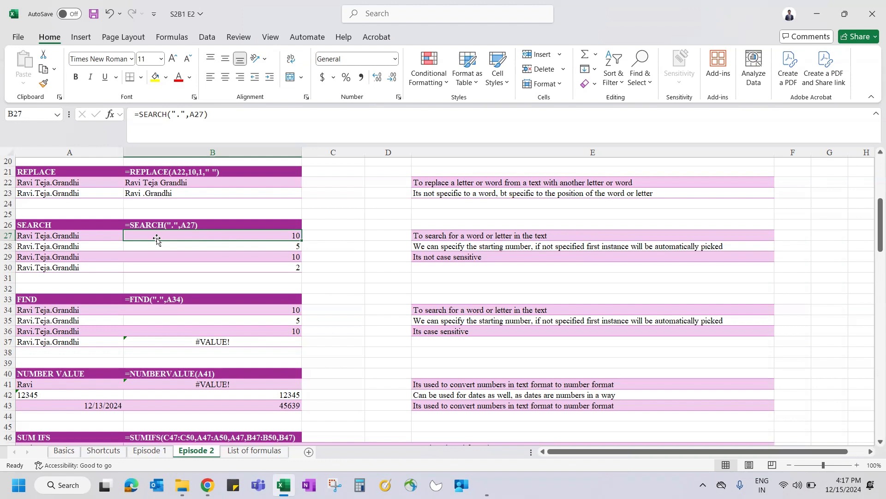
# Step: Enter =SEARCH(".",A28) in B28, returning 5 for the first dot
pyautogui.click(68, 235)
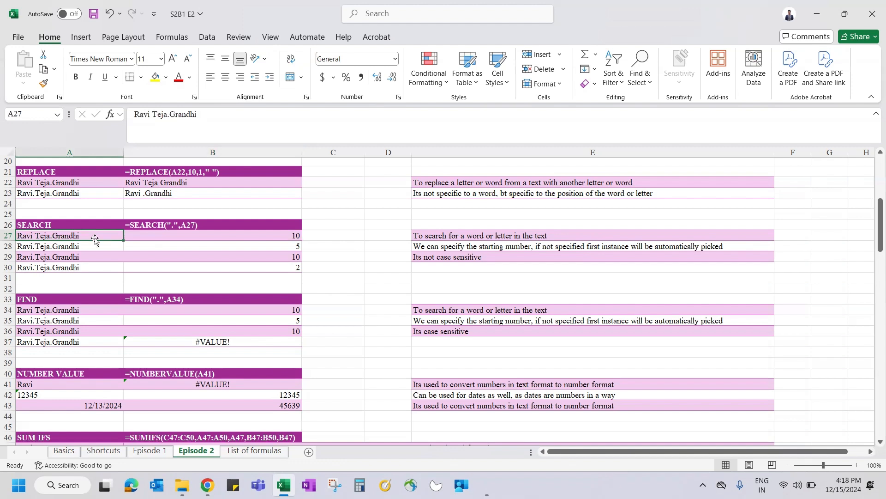
pyautogui.press('Down')
pyautogui.press('Right')
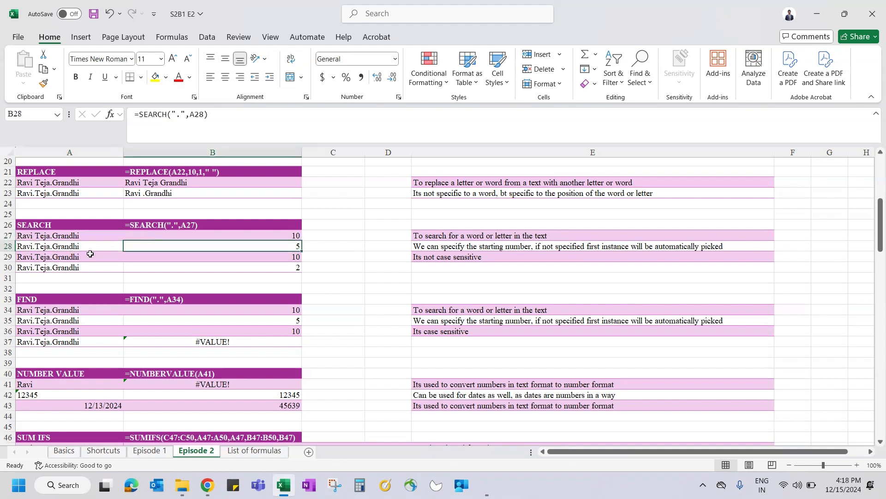
pyautogui.write('=sear')
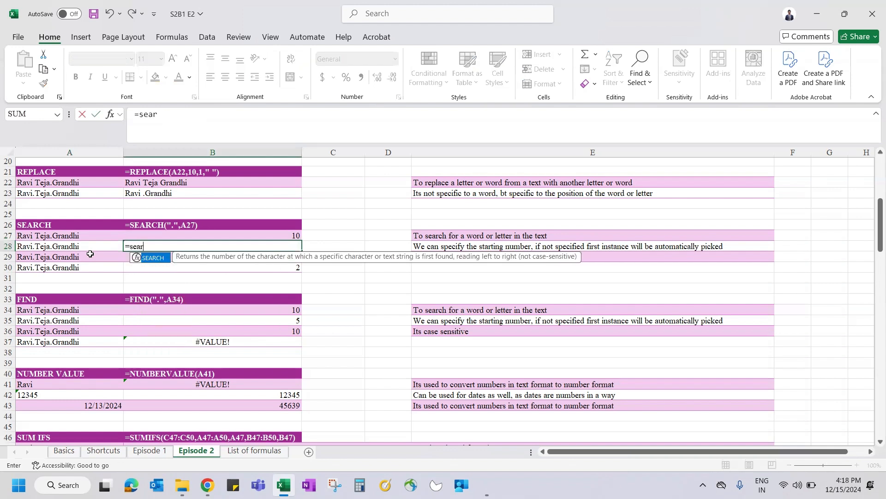
pyautogui.press('Tab')
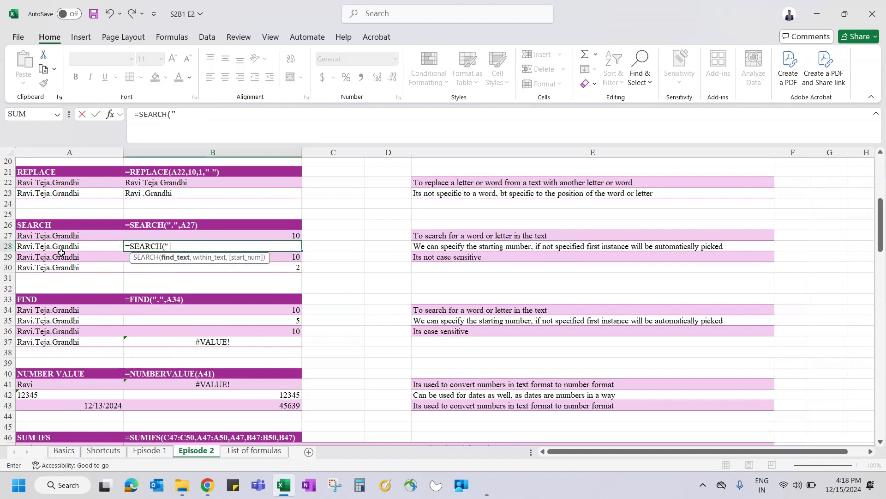
pyautogui.write('".",')
pyautogui.click(51, 248)
pyautogui.write(',')
pyautogui.press('BackSpace')
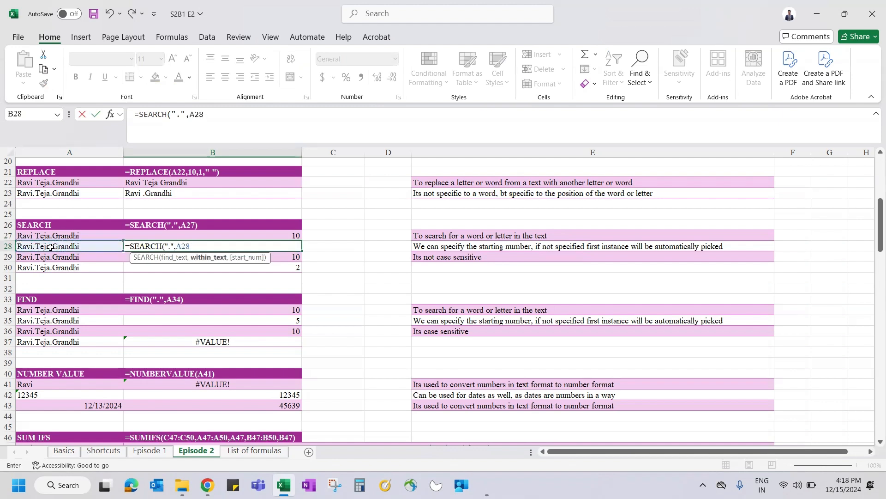
pyautogui.write(')')
pyautogui.hotkey('ctrl', 'Return')
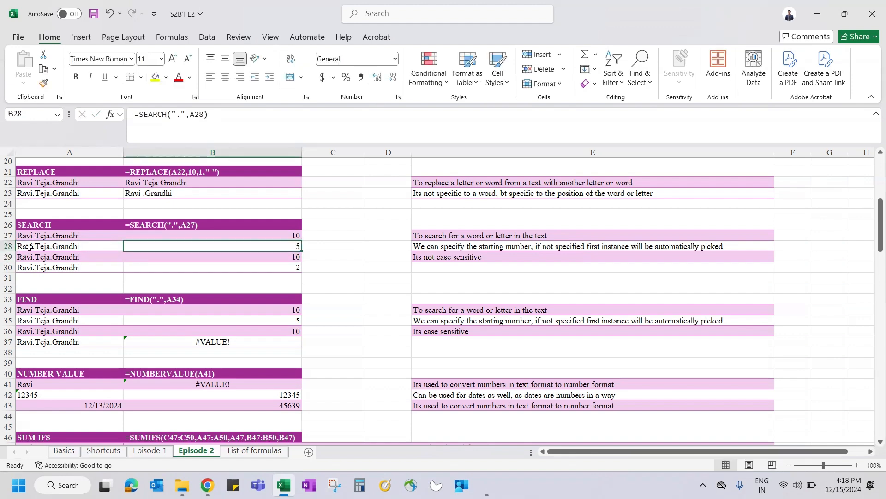
pyautogui.scroll(3, 29, 247)
pyautogui.click(157, 205)
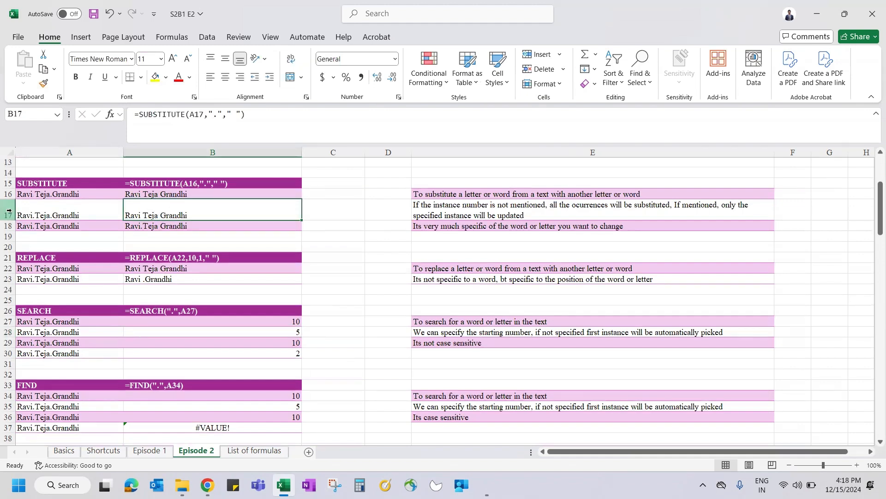
pyautogui.scroll(-3, 187, 383)
pyautogui.click(210, 241)
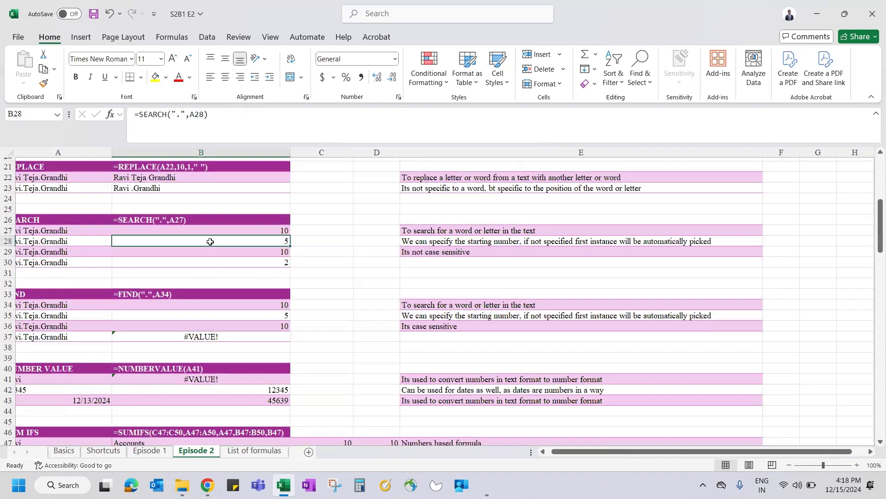
pyautogui.hscroll(-1, 210, 242)
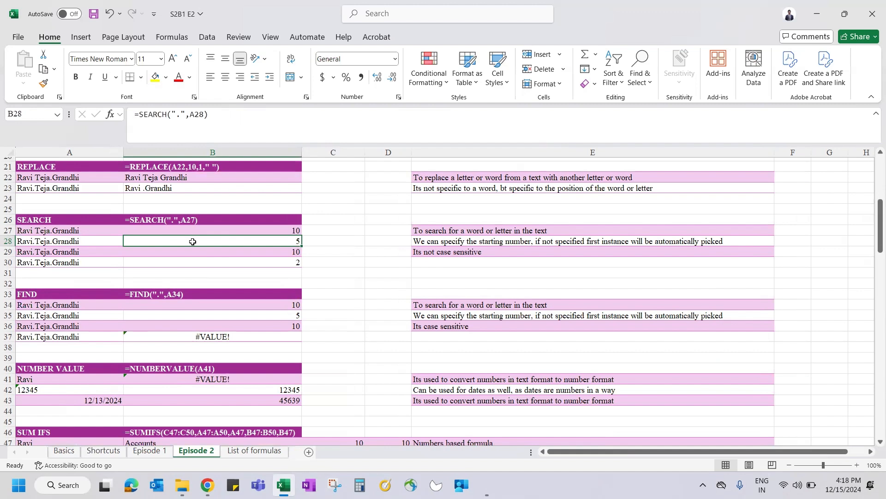
pyautogui.scroll(2, 192, 241)
pyautogui.click(8, 198)
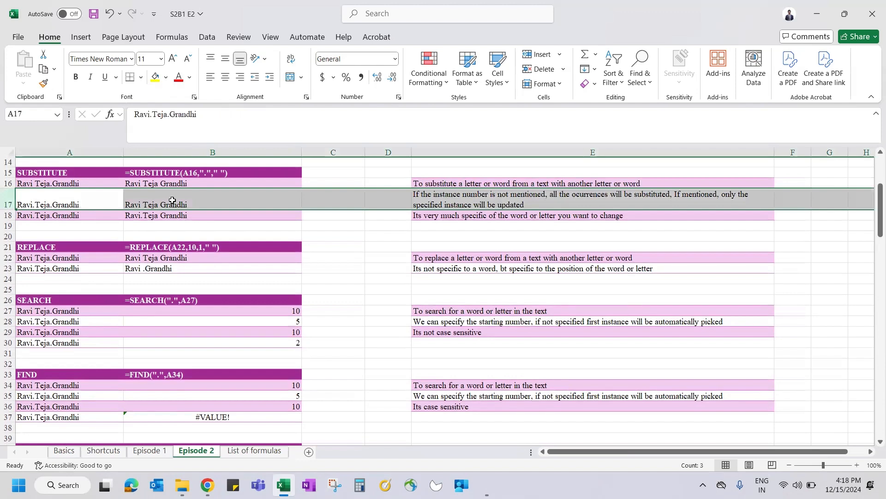
pyautogui.scroll(-2, 173, 200)
pyautogui.click(175, 268)
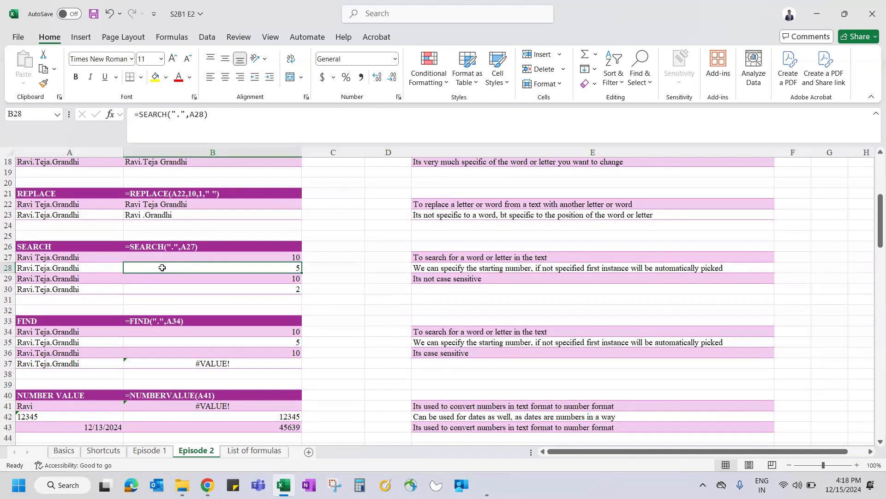
# Step: Enter =SEARCH(".",A29,6) in B29 so the search starts at character 6
pyautogui.click(212, 277)
pyautogui.write('=')
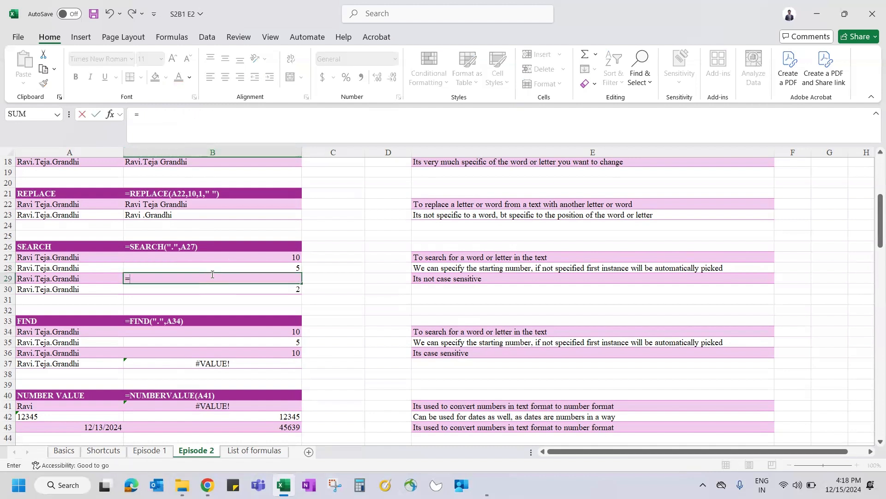
pyautogui.write('sear')
pyautogui.press('Tab')
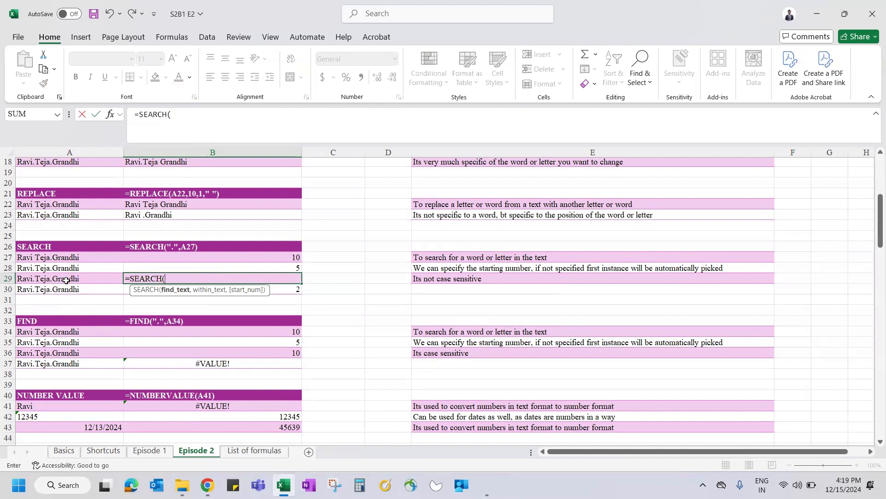
pyautogui.write('".",')
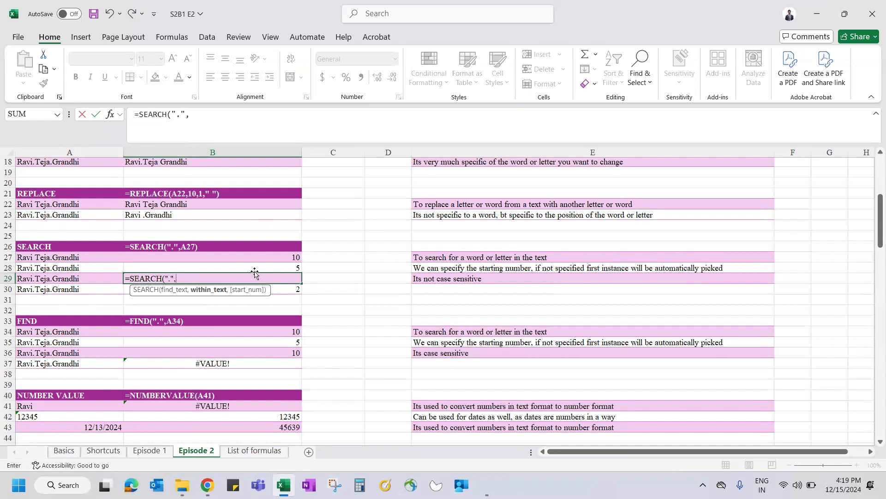
pyautogui.click(89, 280)
pyautogui.write(',')
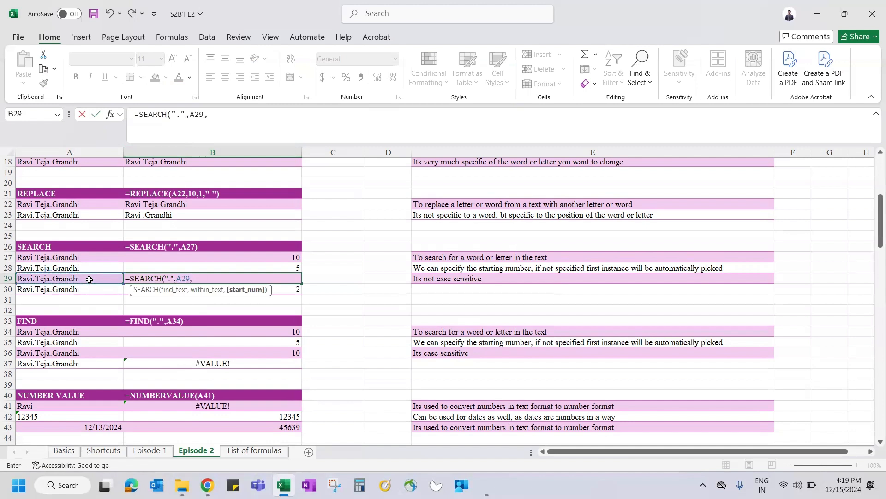
pyautogui.write('6)')
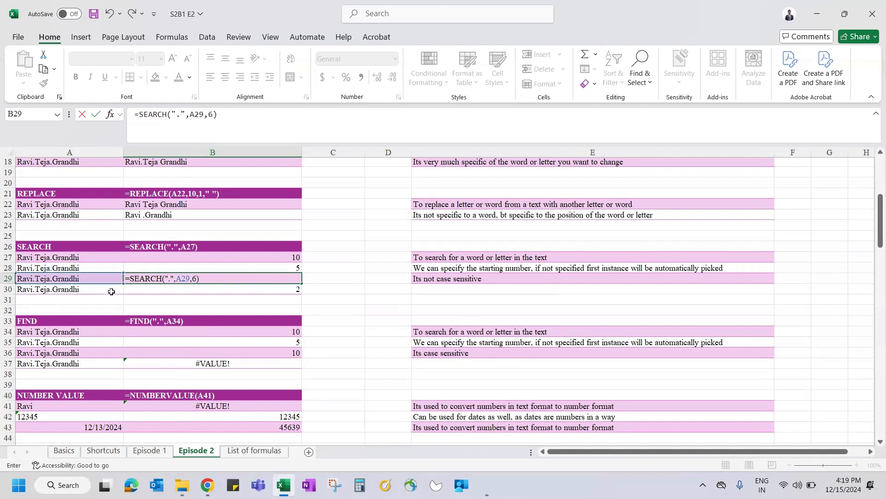
pyautogui.press('Return')
pyautogui.press('Up')
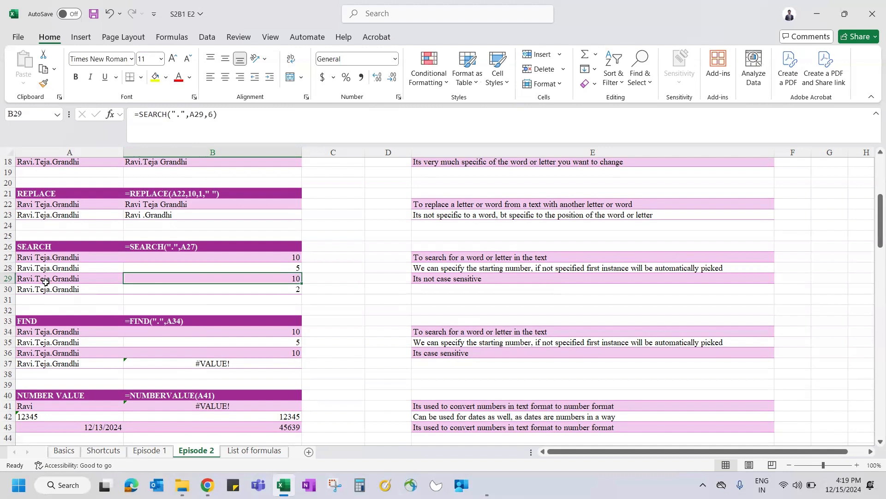
# Step: Compare B29 with B28's formula and recheck the start argument 6
pyautogui.click(290, 267)
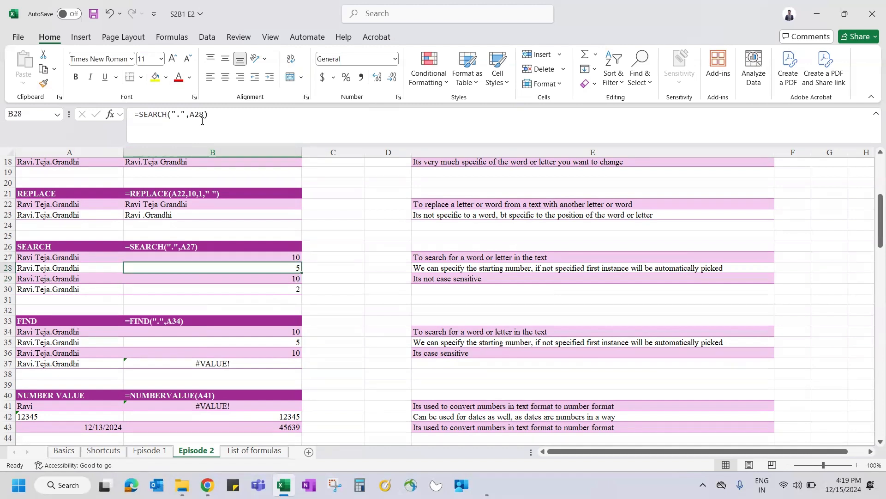
pyautogui.click(288, 280)
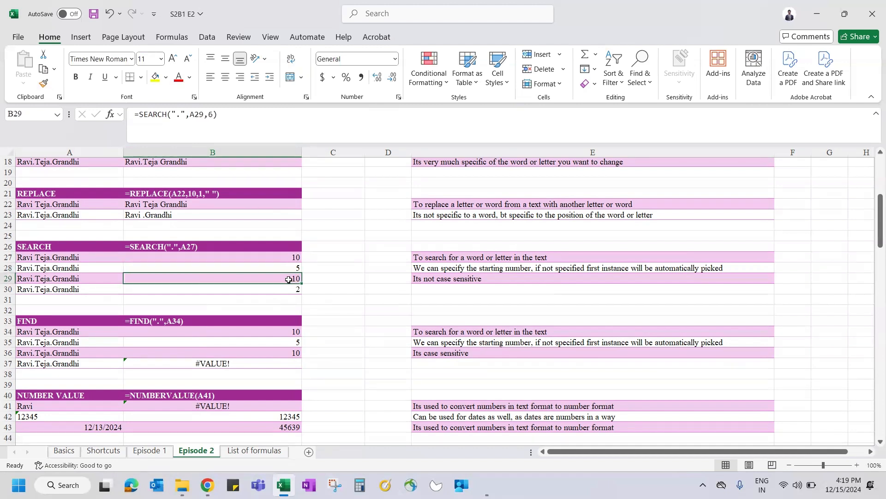
pyautogui.doubleClick(210, 114)
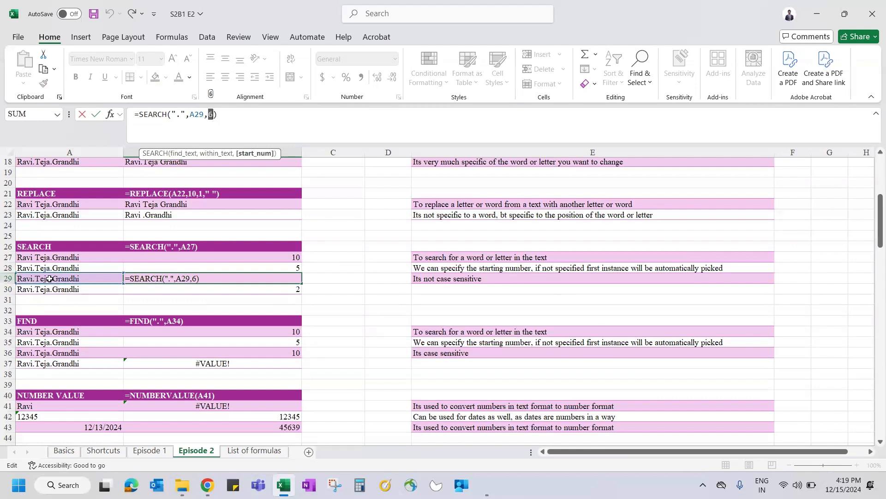
pyautogui.press('Return')
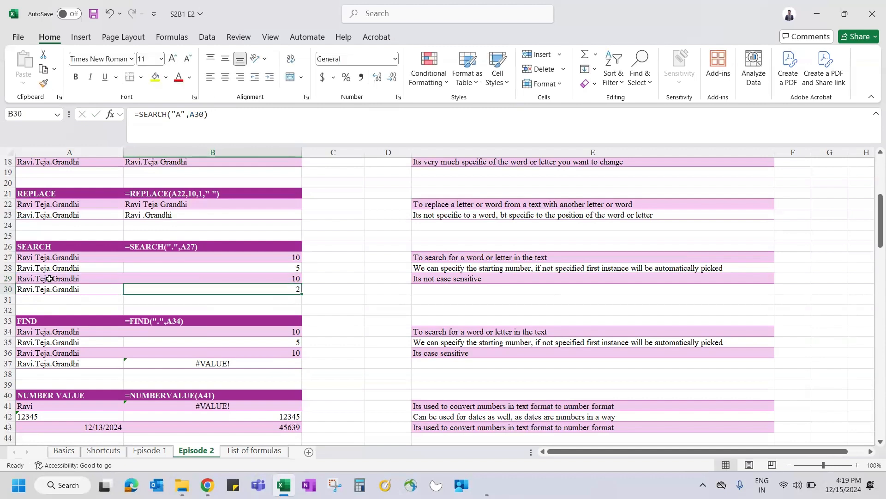
pyautogui.write('=search')
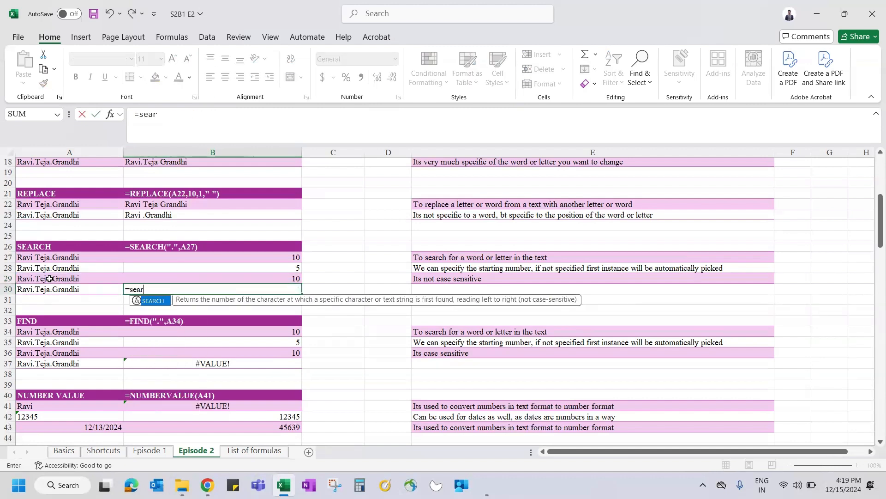
pyautogui.press('Tab')
pyautogui.write('"A",')
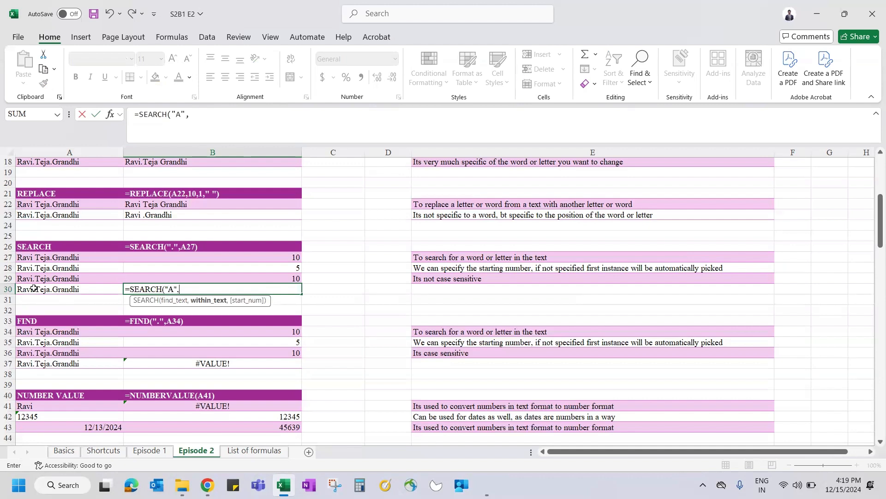
pyautogui.click(46, 289)
pyautogui.write(')')
pyautogui.hotkey('ctrl', 'Return')
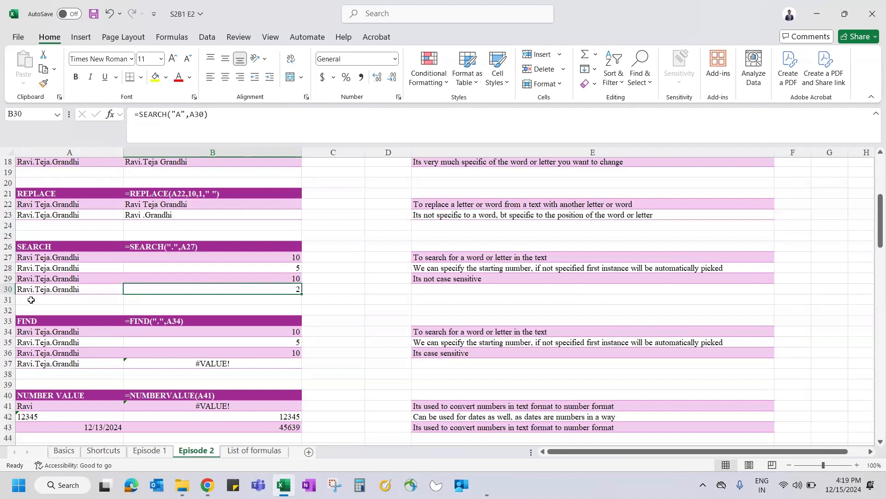
pyautogui.click(177, 115)
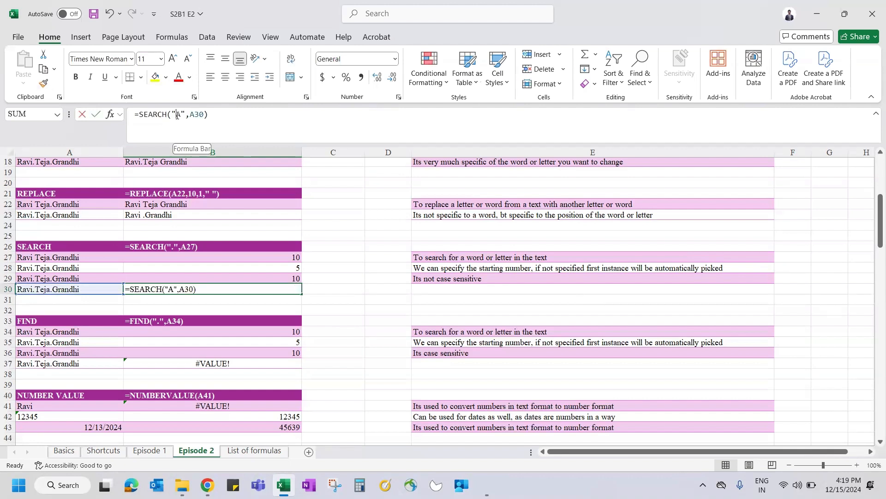
pyautogui.press('Escape')
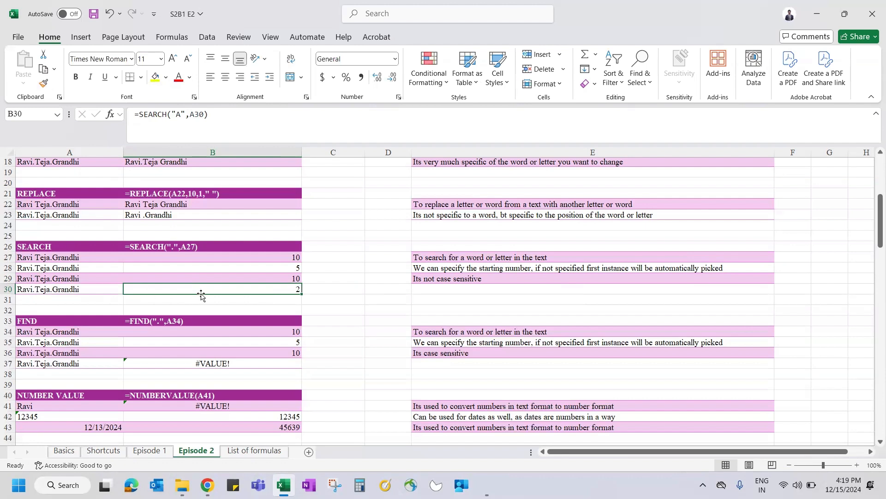
pyautogui.click(439, 276)
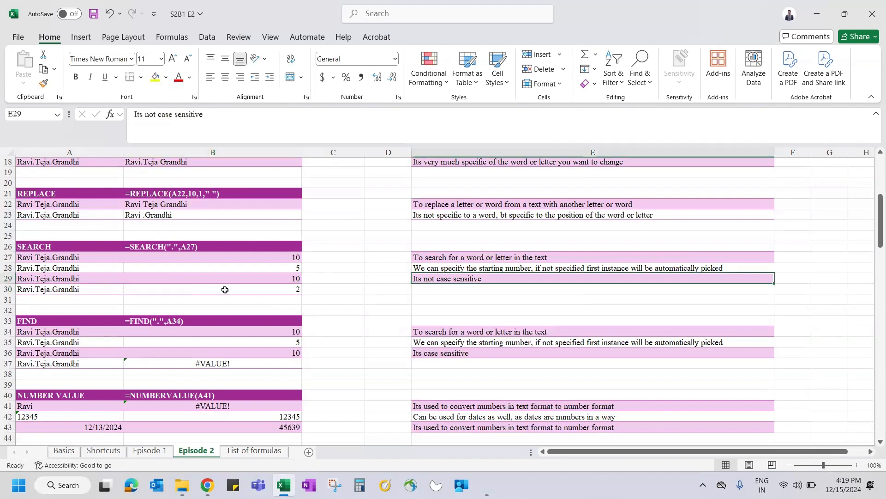
pyautogui.click(202, 287)
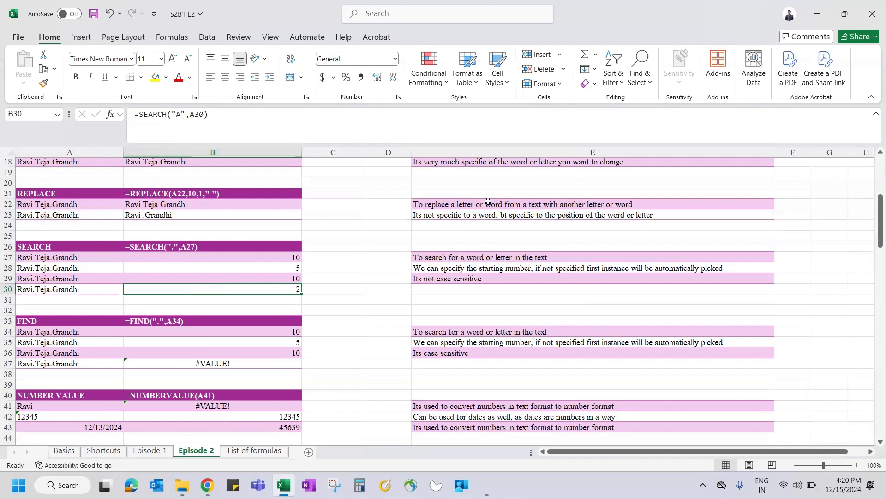
pyautogui.scroll(-2, 406, 266)
# Step: Enter =FIND(".",A34) in B34 and compare it with the SEARCH result in B27
pyautogui.scroll(-1, 407, 266)
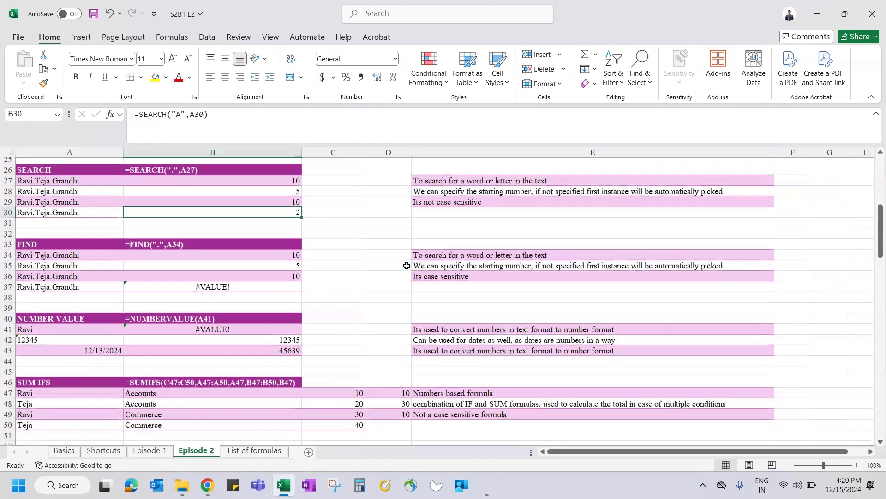
pyautogui.click(251, 257)
pyautogui.write('=FIND(')
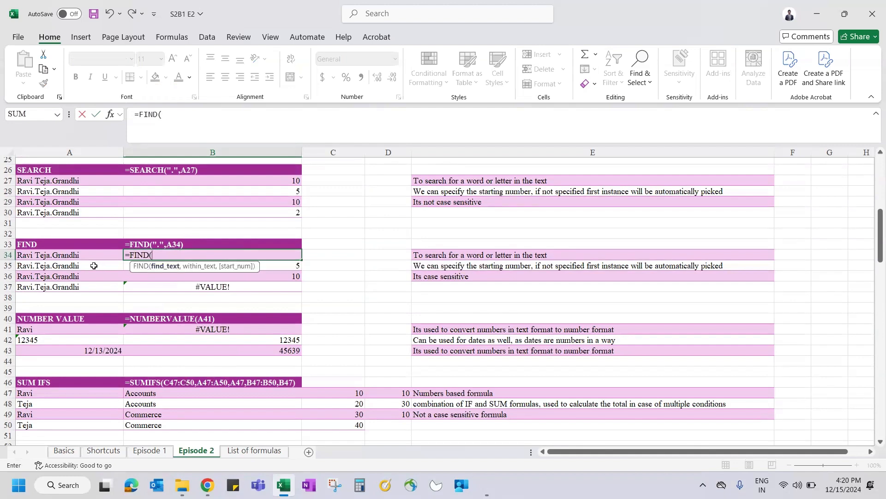
pyautogui.write('".",')
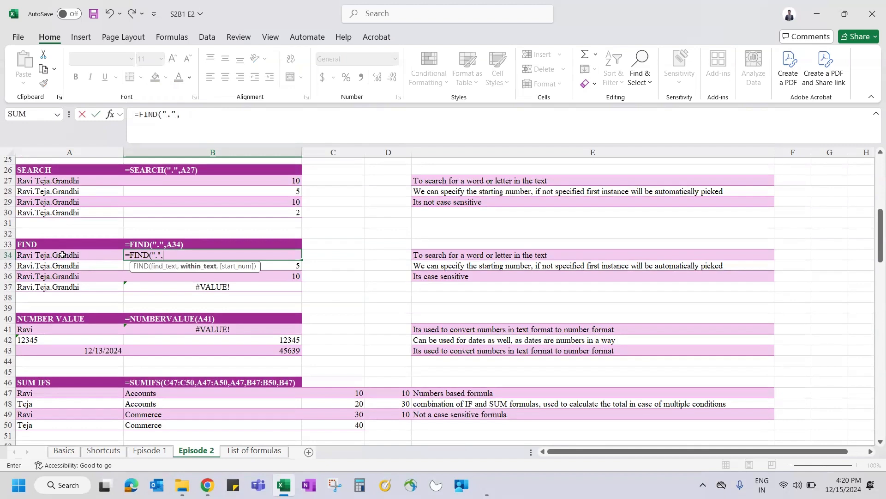
pyautogui.click(59, 254)
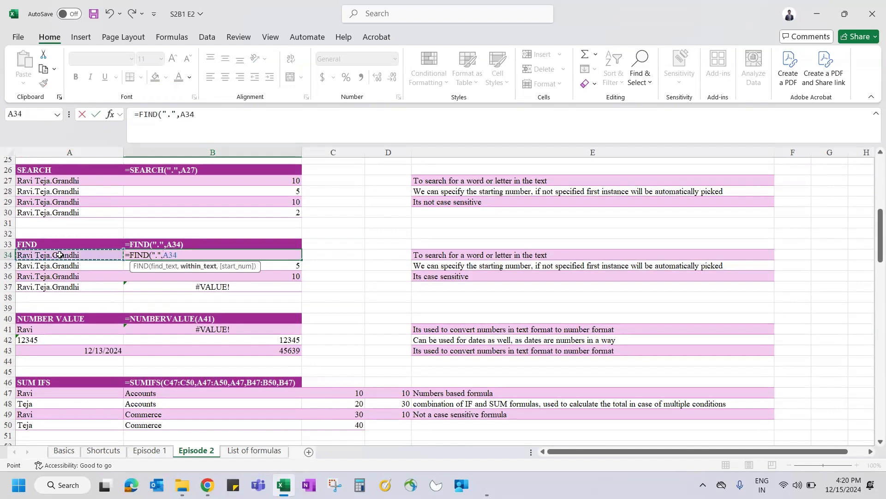
pyautogui.write(')')
pyautogui.press('Return')
pyautogui.press('Up')
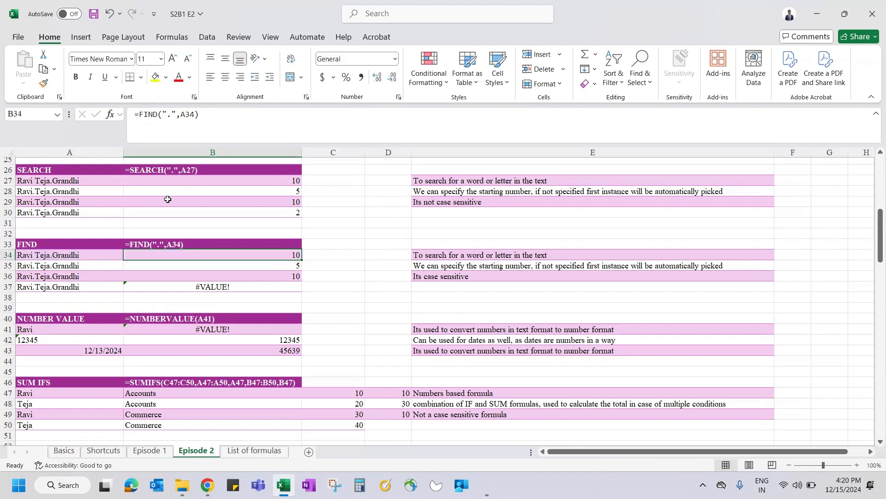
pyautogui.click(274, 180)
pyautogui.click(270, 253)
# Step: Enter =FIND(".",A35) in B35 and compare it with the SEARCH result in B28
pyautogui.press('Down')
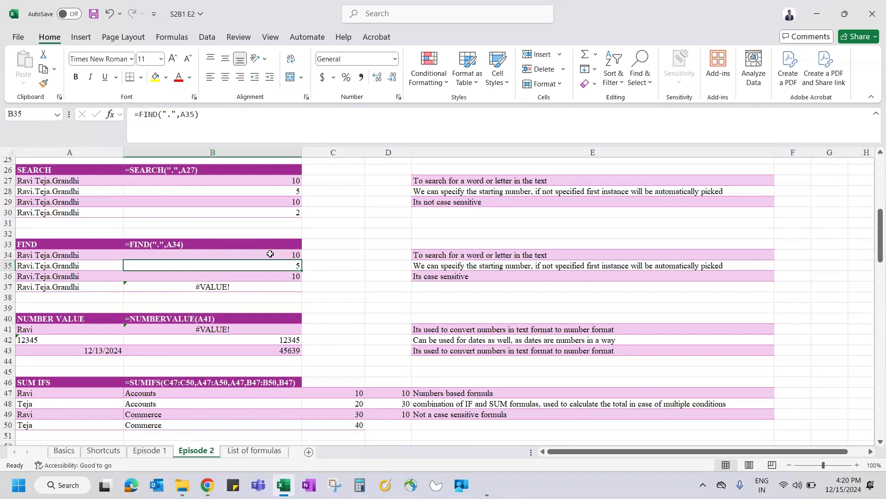
pyautogui.write('=FIND(')
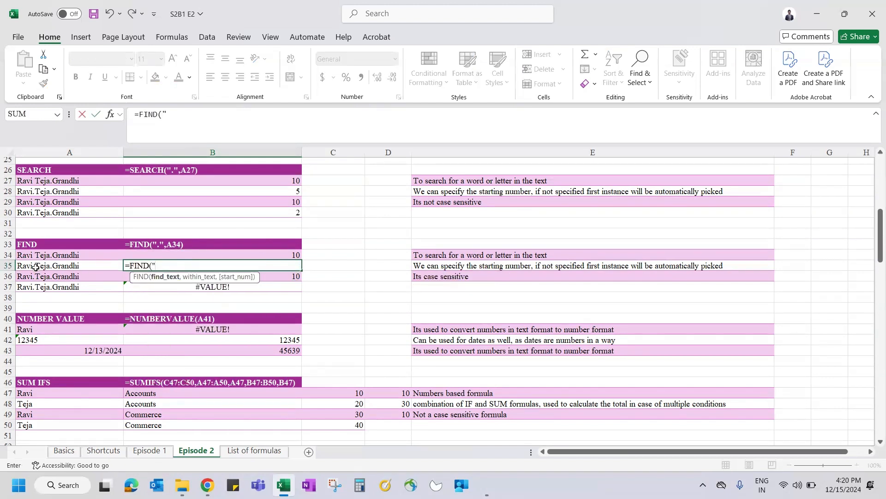
pyautogui.write('".",')
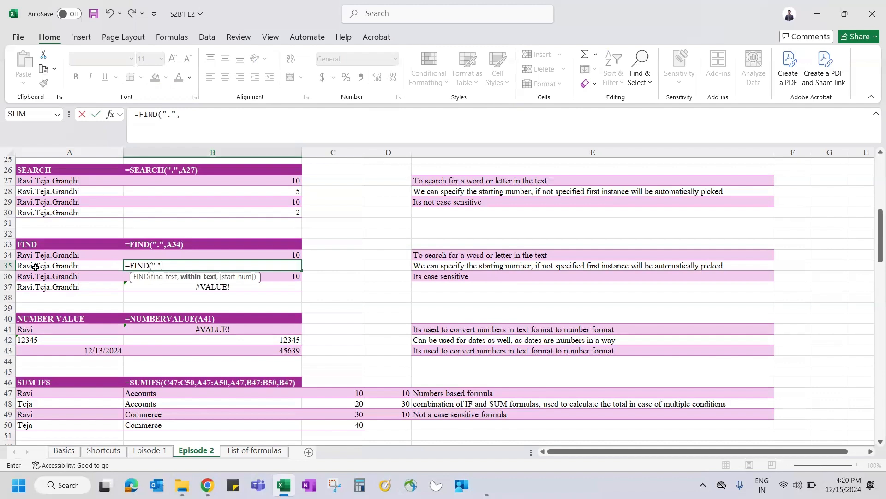
pyautogui.click(69, 266)
pyautogui.write(',')
pyautogui.press('BackSpace')
pyautogui.write(')')
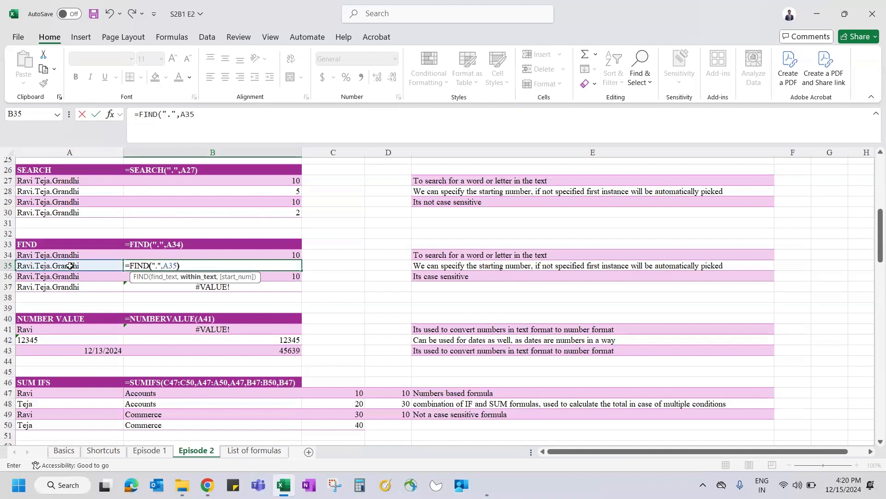
pyautogui.press('BackSpace')
pyautogui.write(')')
pyautogui.hotkey('ctrl', 'Return')
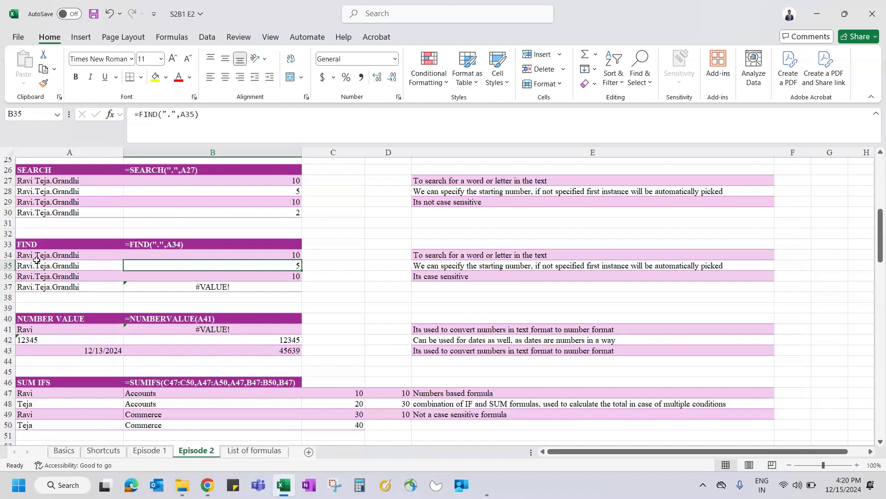
pyautogui.press('Down')
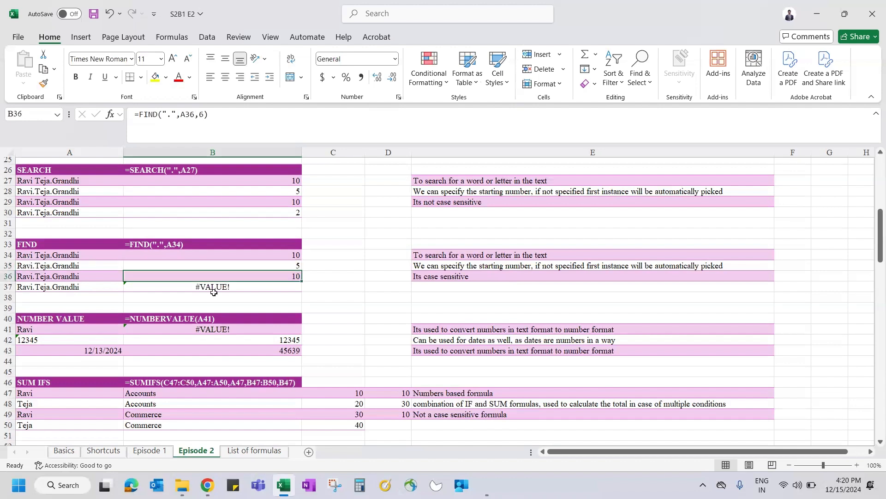
pyautogui.click(298, 266)
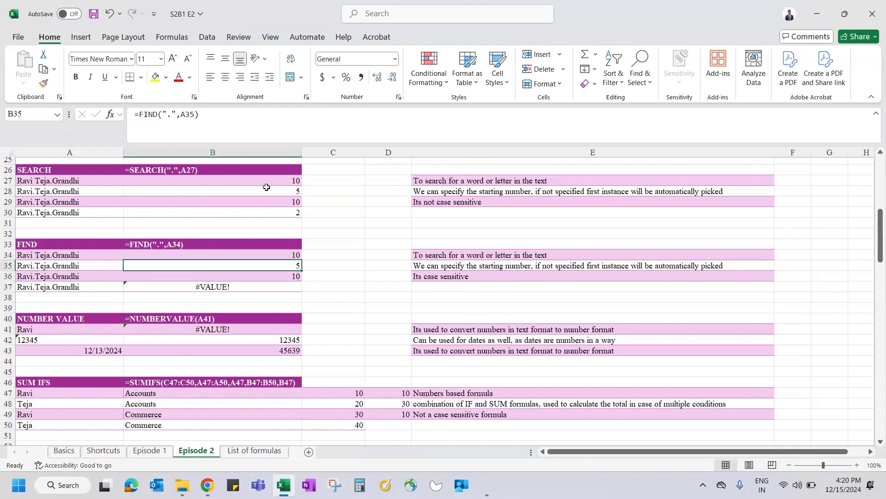
pyautogui.keyDown('ctrl'); pyautogui.click(266, 187); pyautogui.keyUp('ctrl')
# Step: Enter =FIND(".",A36,6) in B36, returning 10, and begin the B37 formula
pyautogui.click(289, 276)
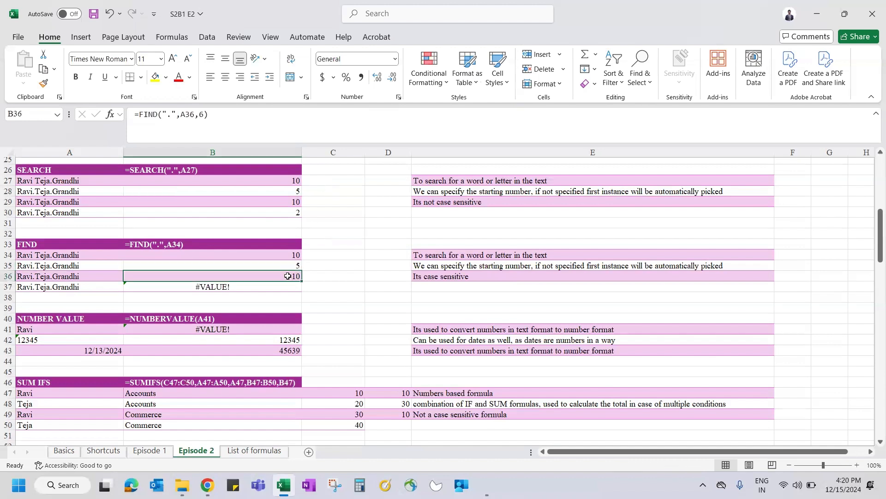
pyautogui.write('=find')
pyautogui.press('Tab')
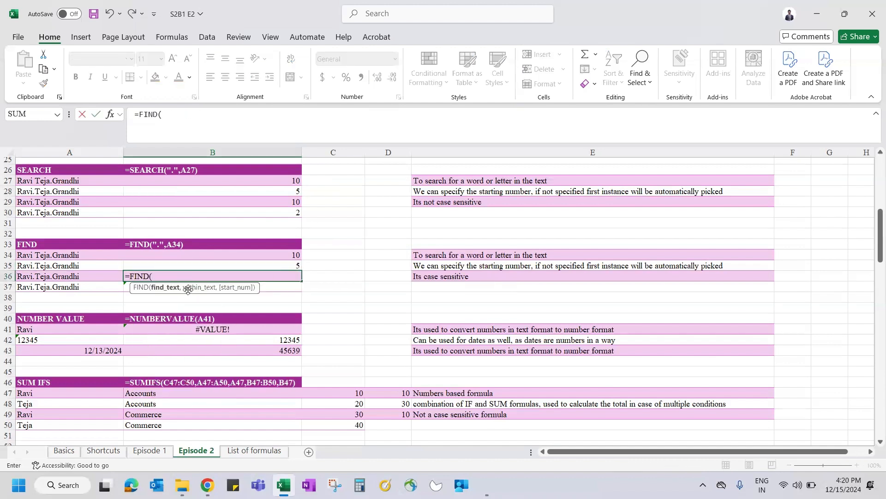
pyautogui.write('".",')
pyautogui.click(67, 275)
pyautogui.write(',6')
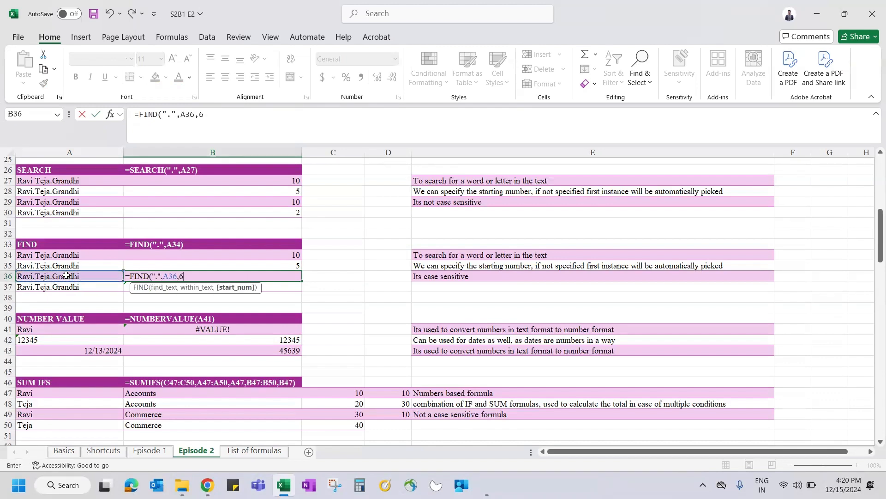
pyautogui.write(')')
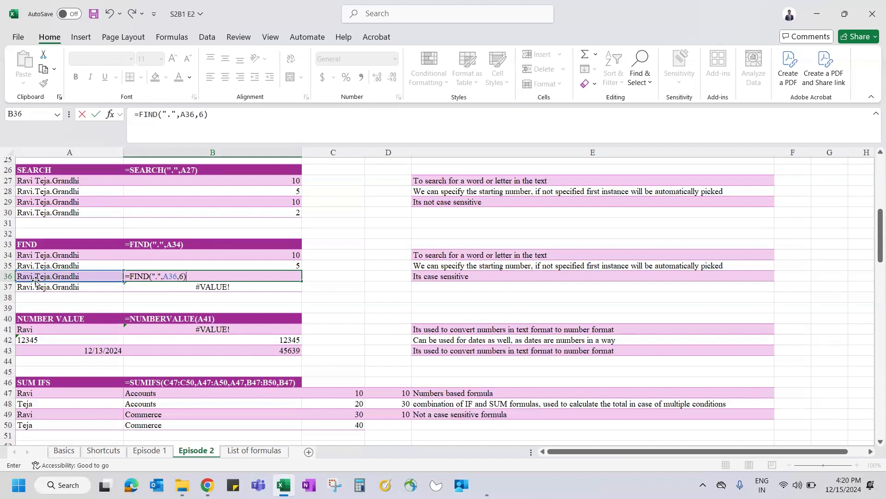
pyautogui.press('Return')
pyautogui.press('Up')
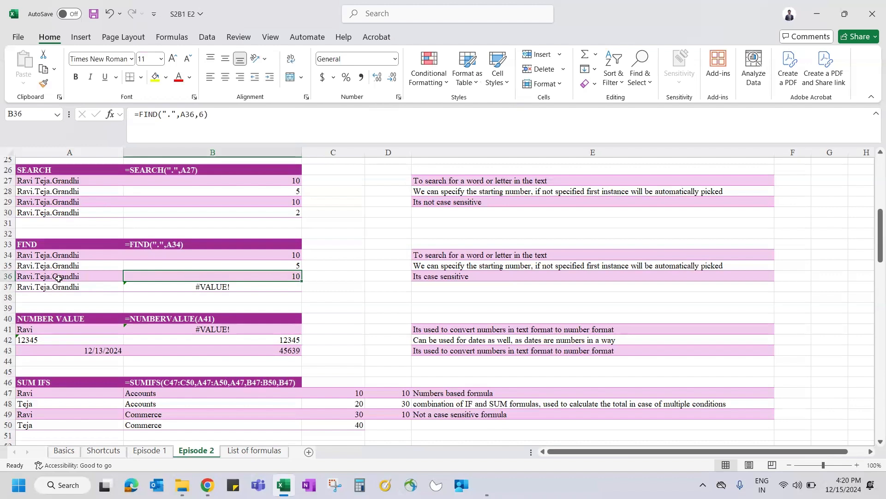
pyautogui.press('Down')
pyautogui.write('=FIND(')
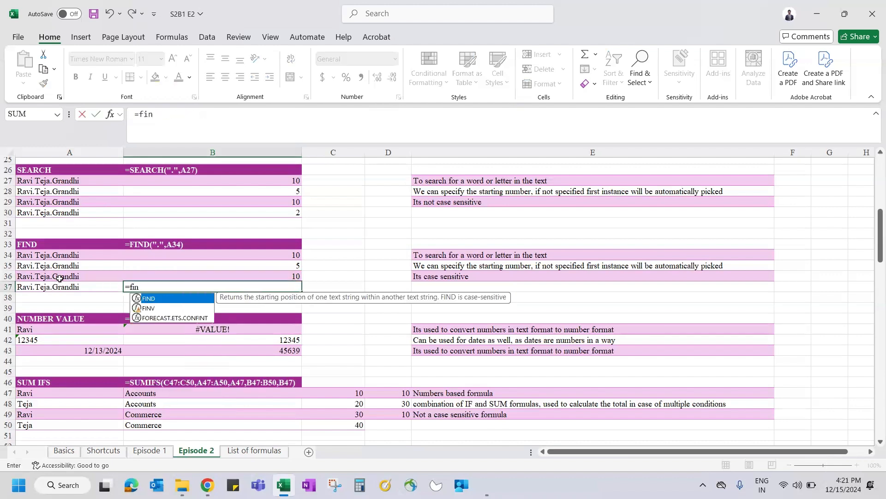
pyautogui.write('"')
# Step: Finish =FIND("A",A37) in B37, which returns #VALUE!
pyautogui.press('capslock')
pyautogui.press('capslock')
pyautogui.write('A",')
pyautogui.click(40, 287)
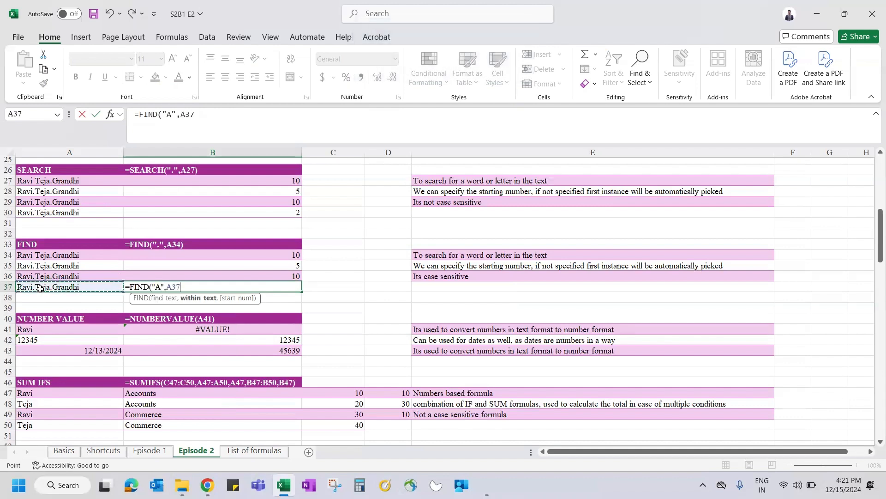
pyautogui.write(',')
pyautogui.press('BackSpace')
pyautogui.write(')')
pyautogui.press('Return')
pyautogui.press('Up')
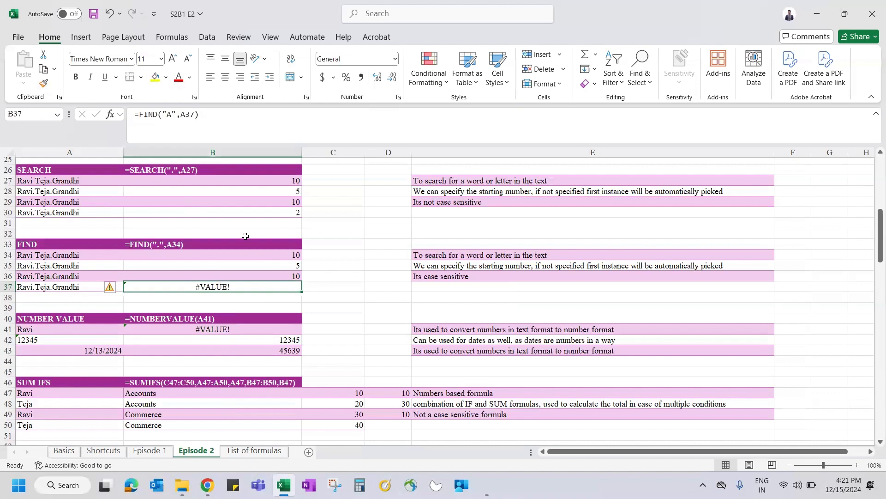
# Step: Compare the case-sensitivity notes in E29 and E36 with B29 and B37, then go to Episode 1
pyautogui.click(460, 201)
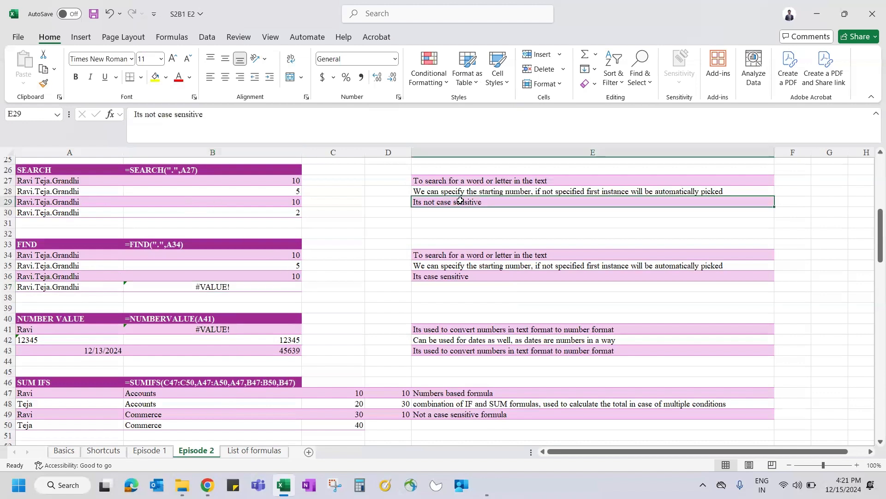
pyautogui.click(463, 277)
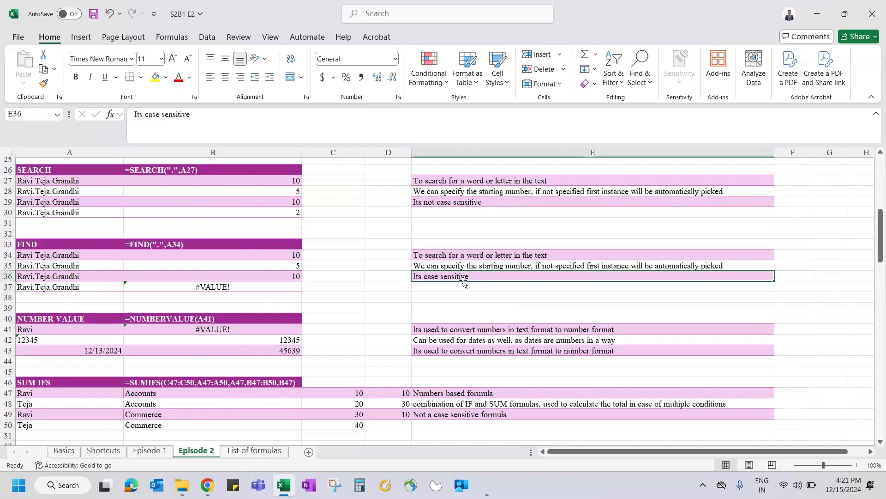
pyautogui.click(215, 198)
pyautogui.click(249, 285)
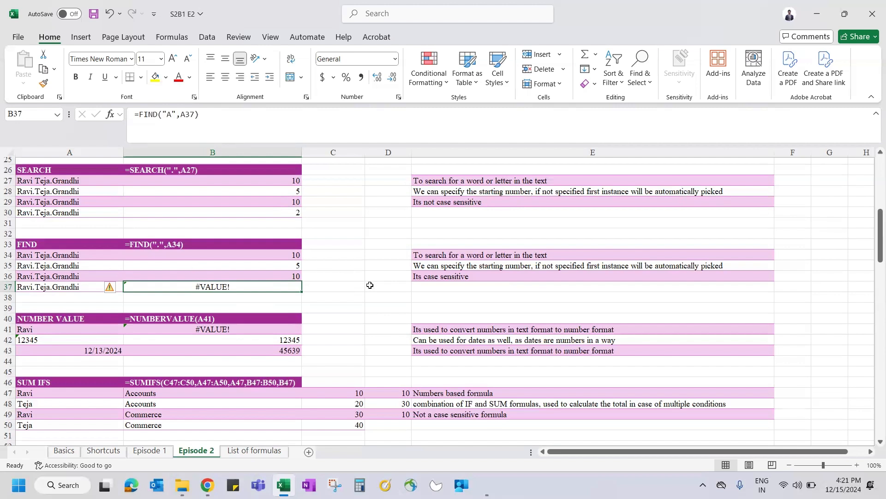
pyautogui.click(326, 278)
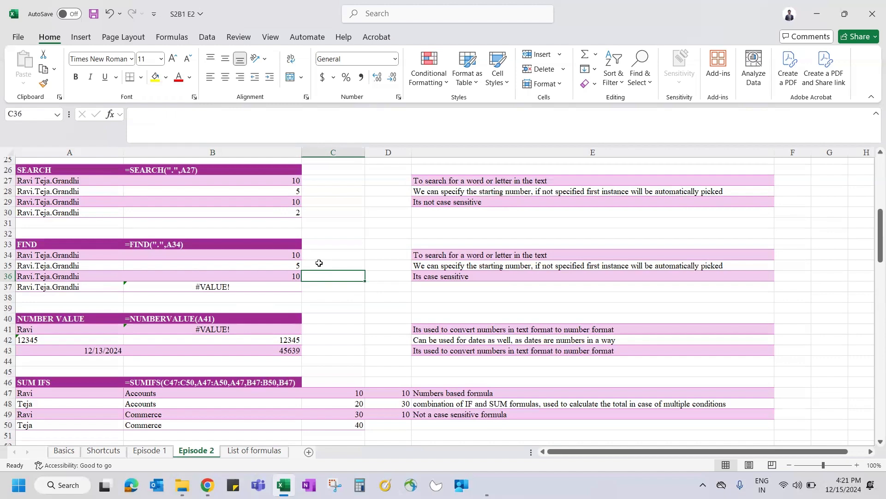
pyautogui.click(150, 452)
# Step: Look over the LEFT example text in A4:A6 on Episode 1, then return to Episode 2
pyautogui.moveTo(83, 184); pyautogui.dragTo(89, 206)
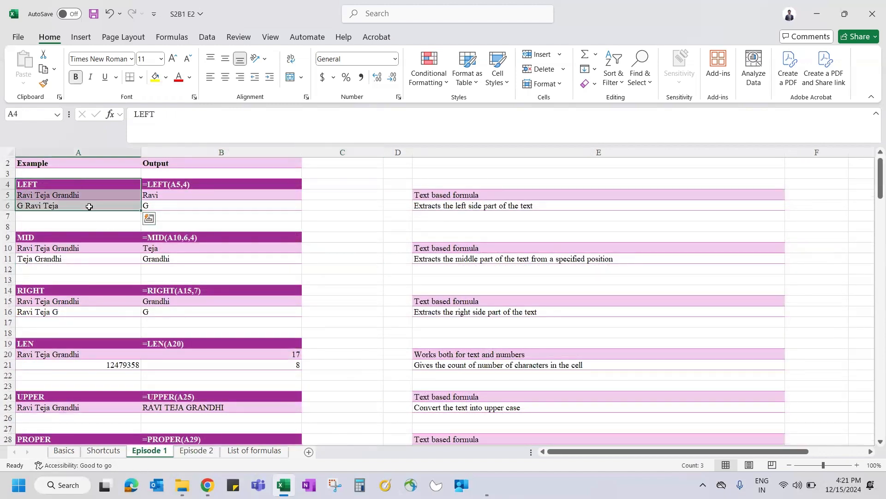
pyautogui.click(24, 195)
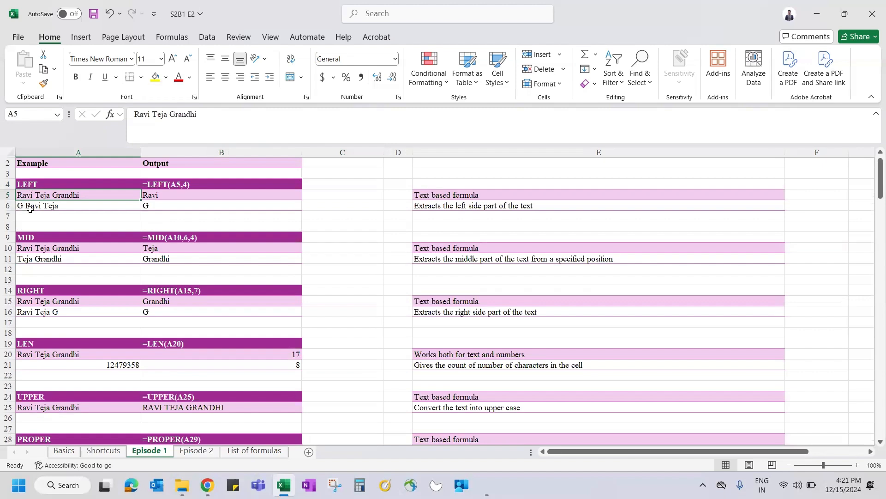
pyautogui.click(196, 450)
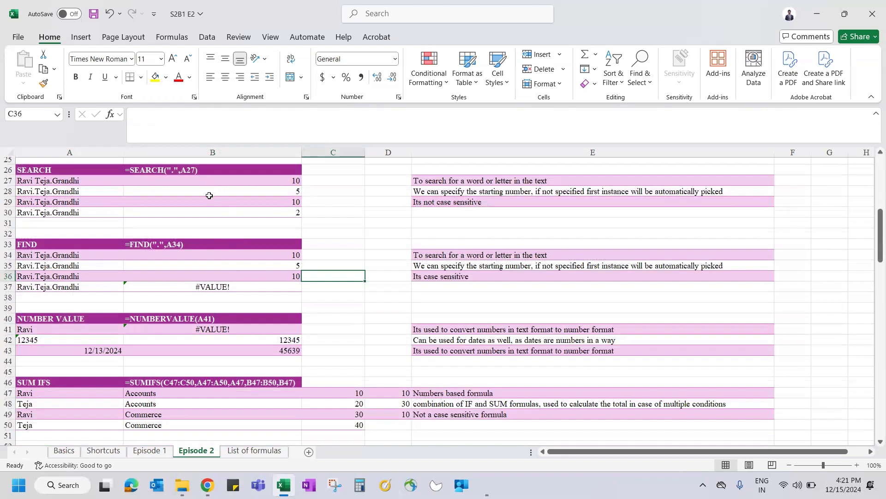
# Step: Enter =LEFT(A27,SEARCH(" ",A27)-1) in C36 and accept the correction so it returns Ravi
pyautogui.write('=Lef')
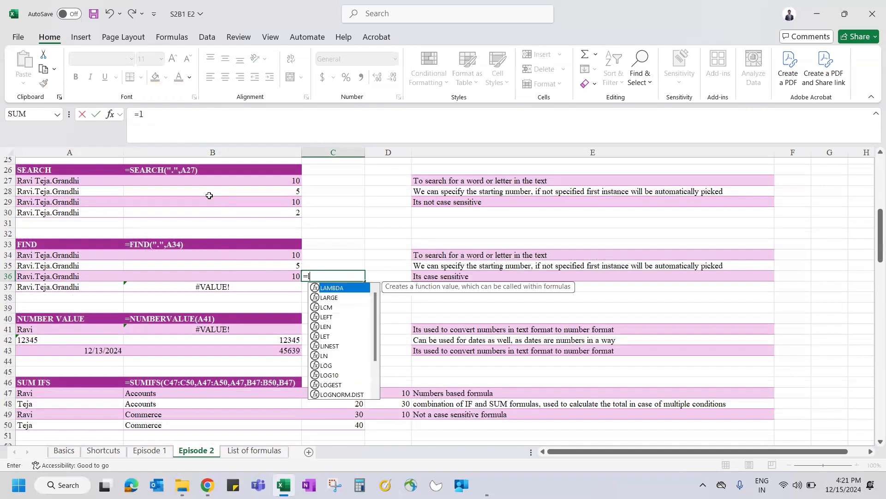
pyautogui.press('Tab')
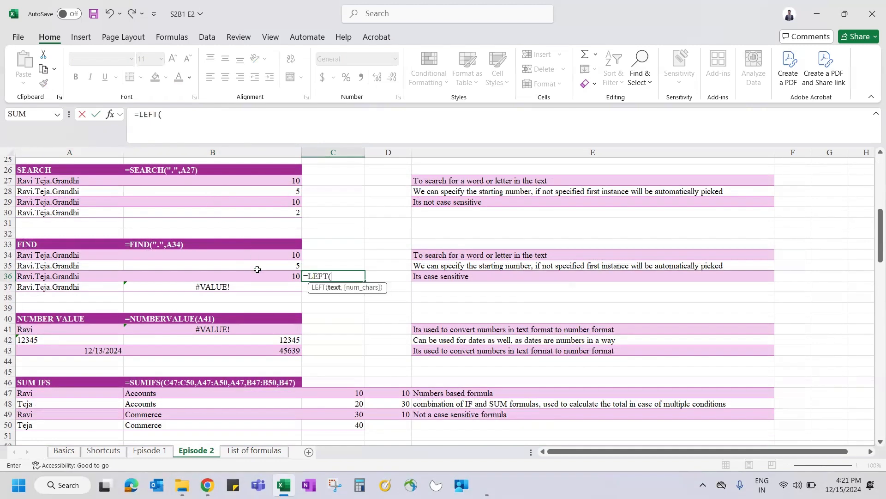
pyautogui.click(41, 184)
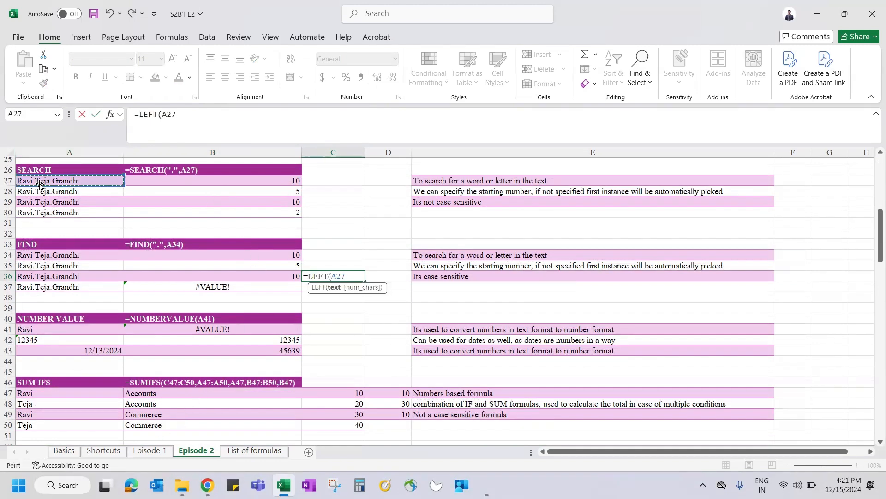
pyautogui.write(',')
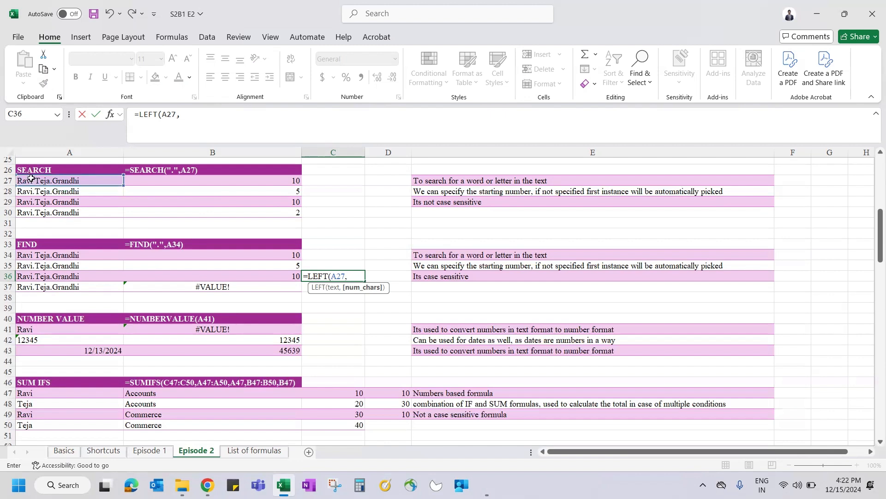
pyautogui.write('sea')
pyautogui.press('Tab')
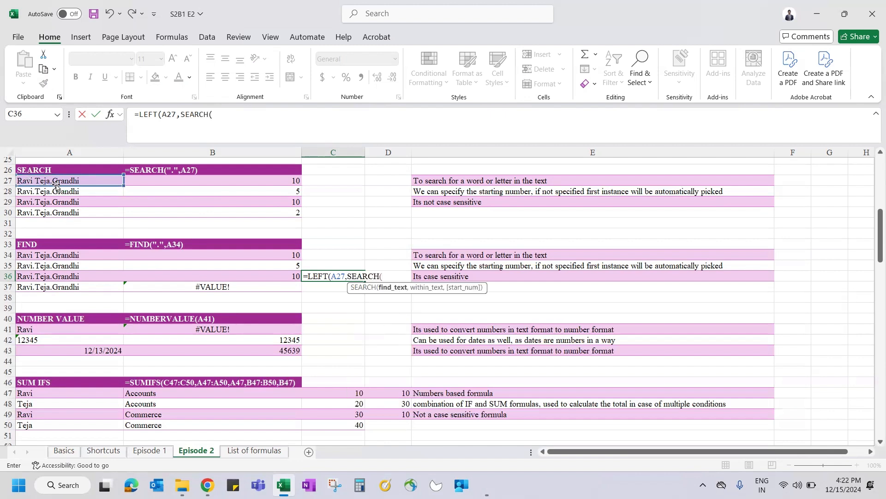
pyautogui.write('" ",')
pyautogui.click(79, 180)
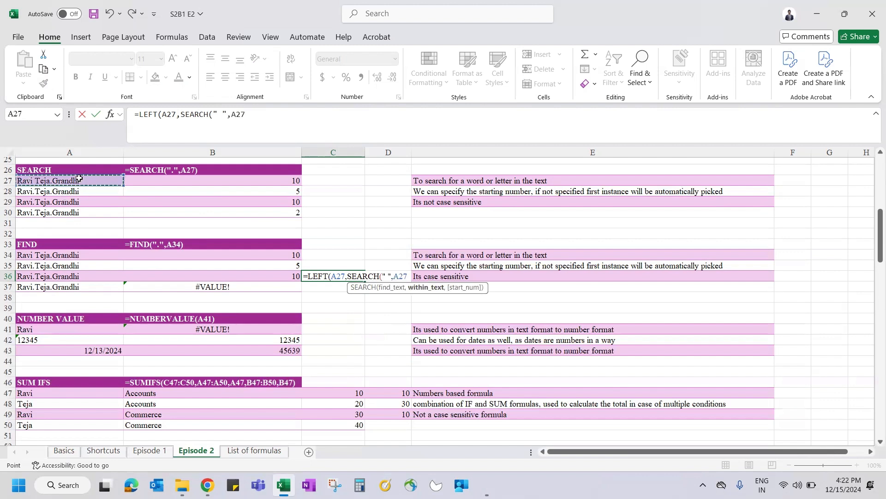
pyautogui.write(')-1')
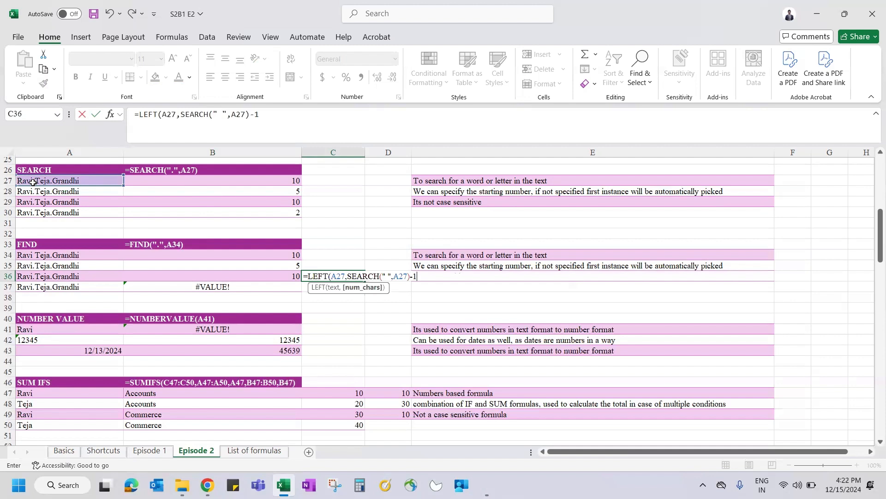
pyautogui.press('Return')
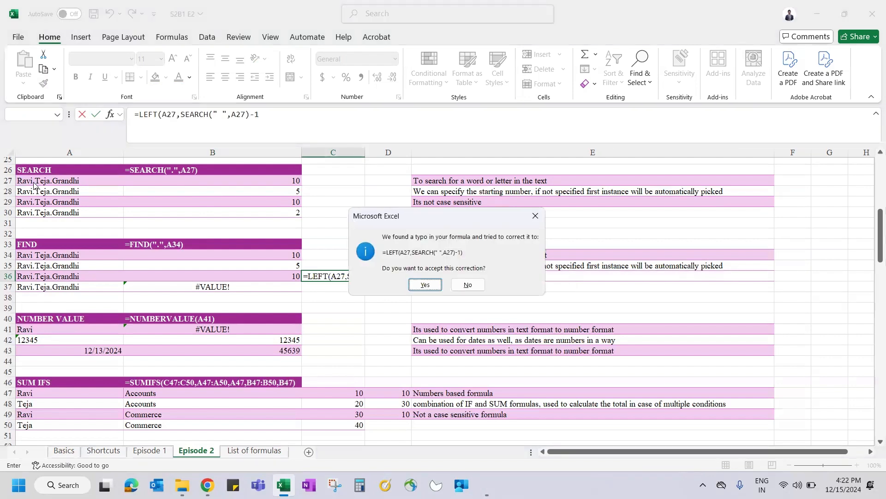
pyautogui.press('Return')
pyautogui.press('Up')
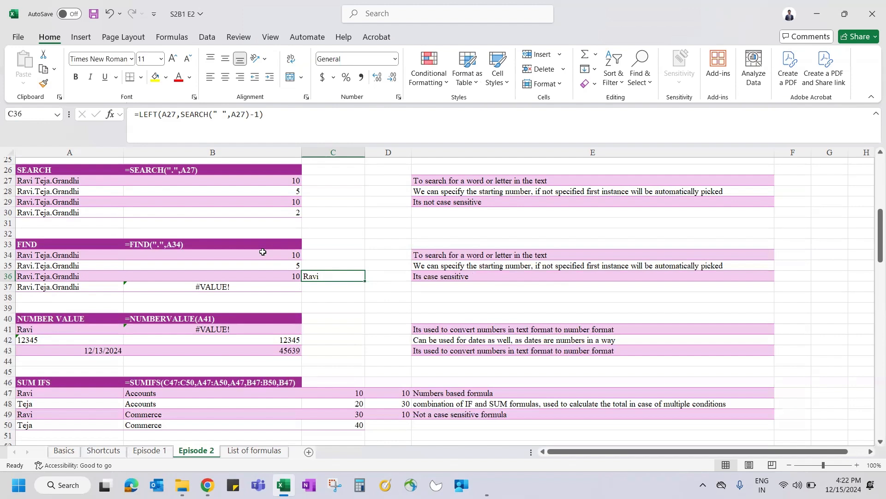
pyautogui.press('Down')
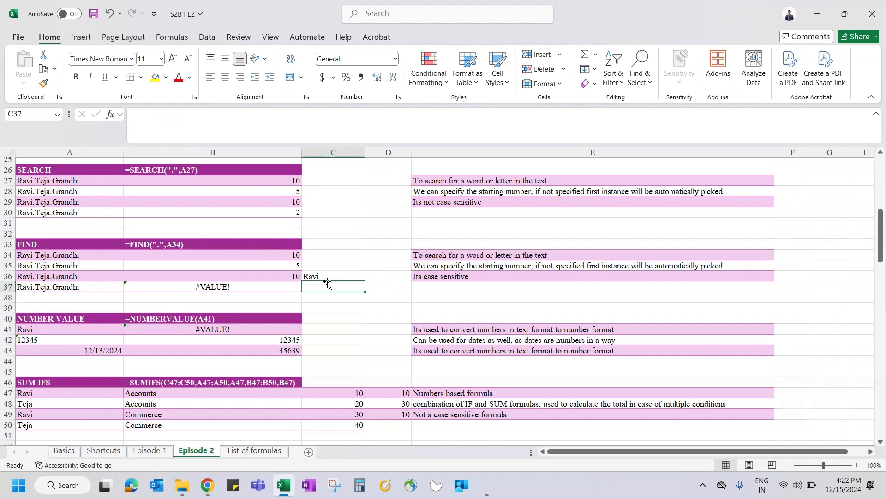
# Step: Fill C36's first-name formula down into C37 with Ctrl+D
pyautogui.press('Up')
pyautogui.press('Down')
pyautogui.hotkey('ctrl', 'd')
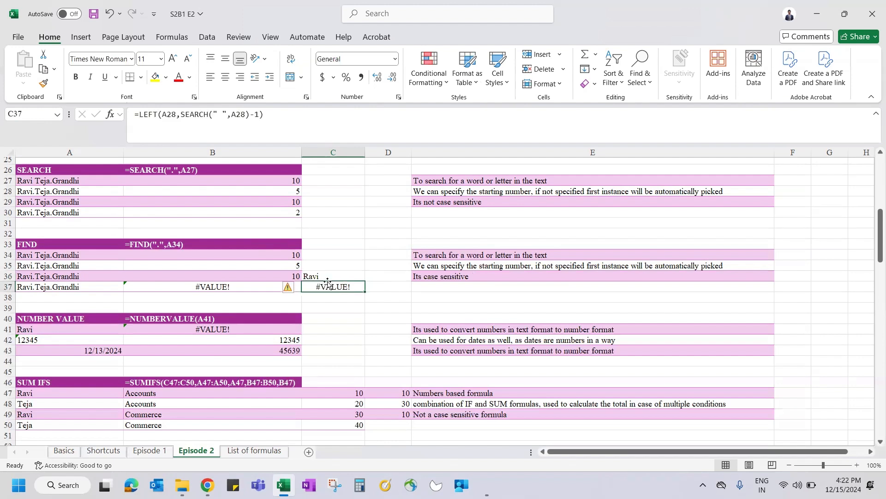
pyautogui.press('F2')
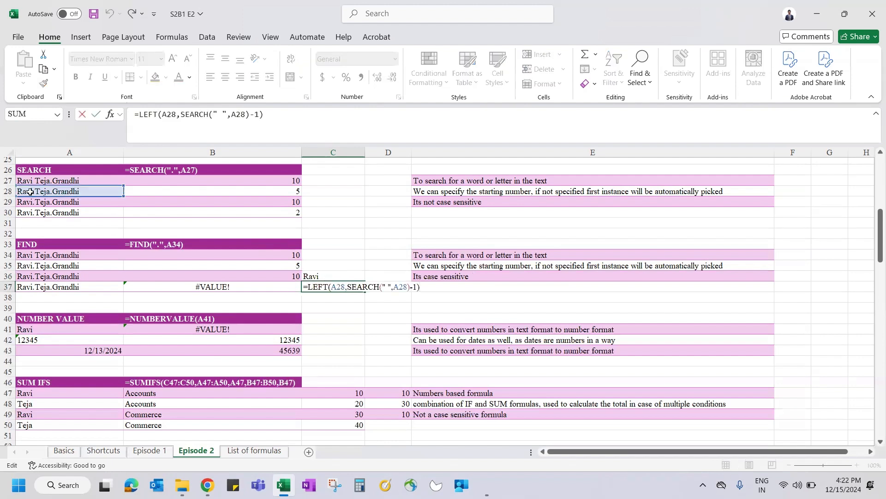
pyautogui.click(37, 191)
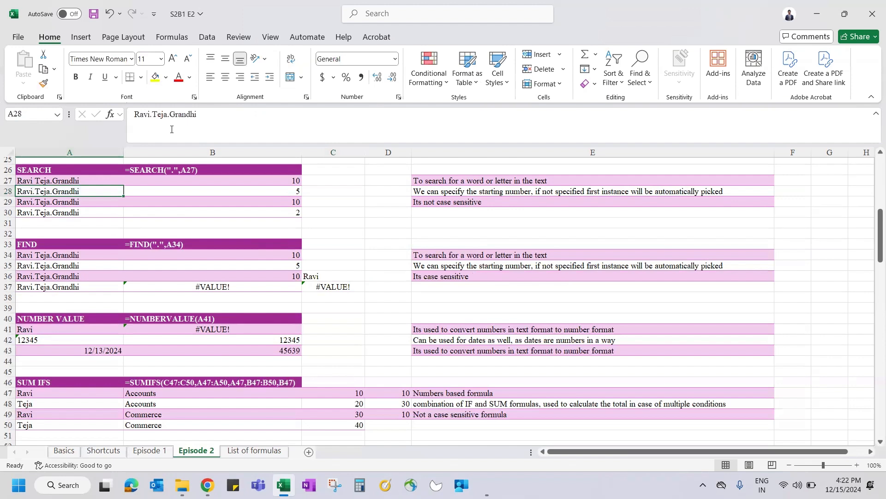
pyautogui.moveTo(151, 114); pyautogui.dragTo(199, 114)
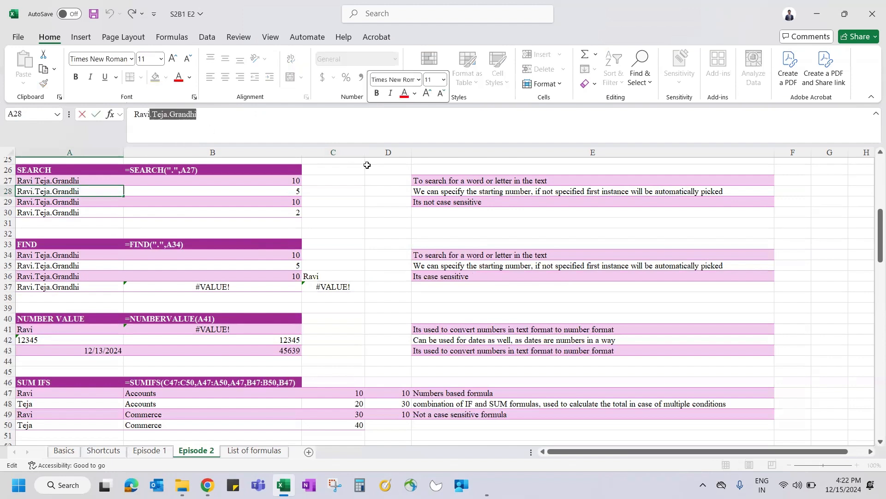
pyautogui.press('BackSpace')
pyautogui.press('BackSpace')
pyautogui.press('BackSpace')
pyautogui.press('BackSpace')
pyautogui.press('Return')
# Step: Inspect C37's formula =LEFT(A28,SEARCH(" ",A28)-1) without changing it, returning G
pyautogui.click(333, 285)
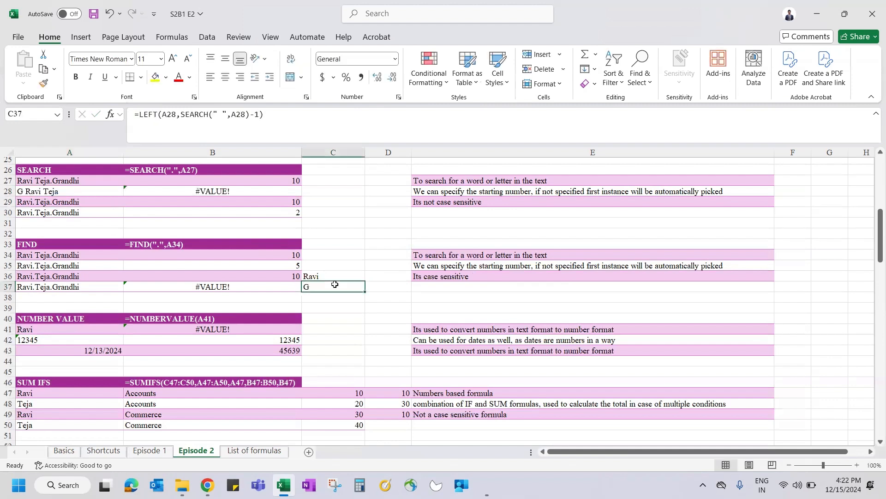
pyautogui.doubleClick(334, 284)
pyautogui.press('Escape')
pyautogui.doubleClick(335, 285)
pyautogui.press('Escape')
pyautogui.doubleClick(335, 284)
pyautogui.press('Escape')
pyautogui.doubleClick(335, 285)
pyautogui.press('Escape')
pyautogui.press('Down')
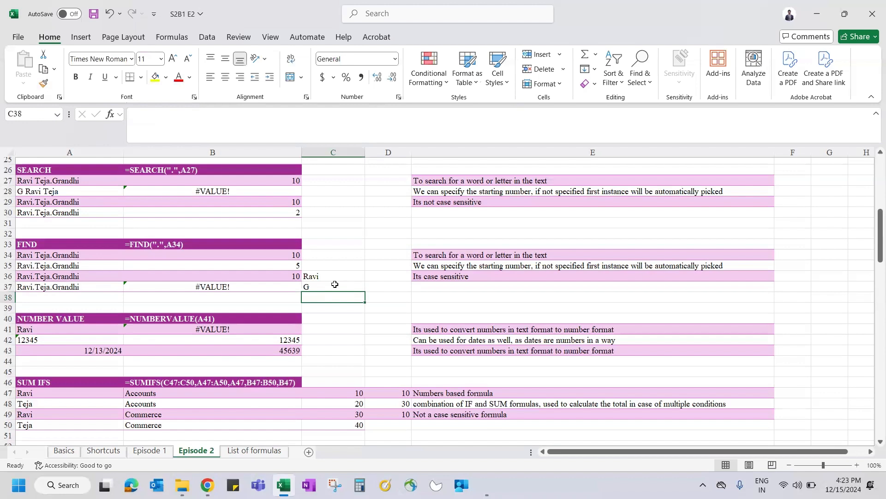
pyautogui.click(36, 204)
pyautogui.click(240, 121)
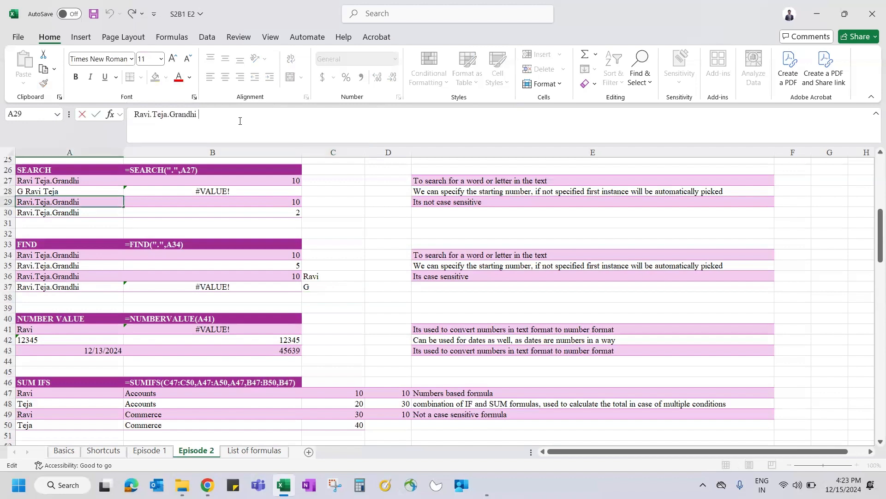
pyautogui.press('Return')
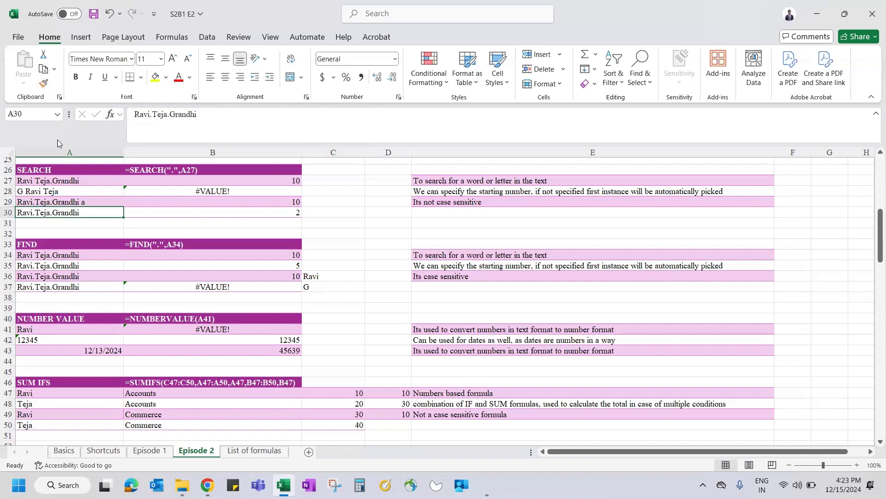
pyautogui.click(339, 297)
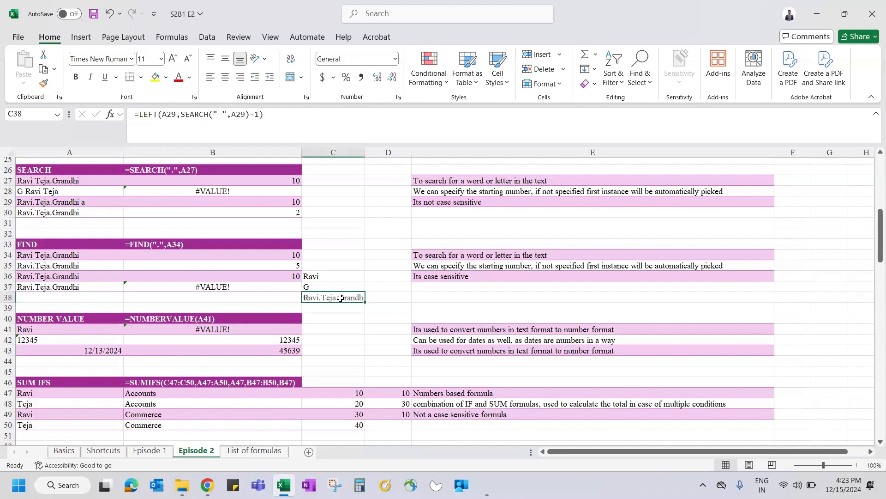
pyautogui.click(360, 153)
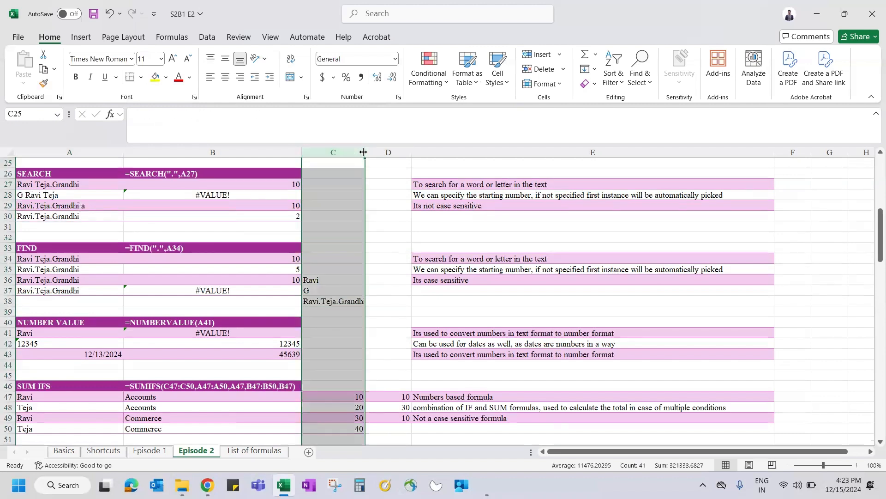
pyautogui.doubleClick(365, 152)
pyautogui.click(325, 299)
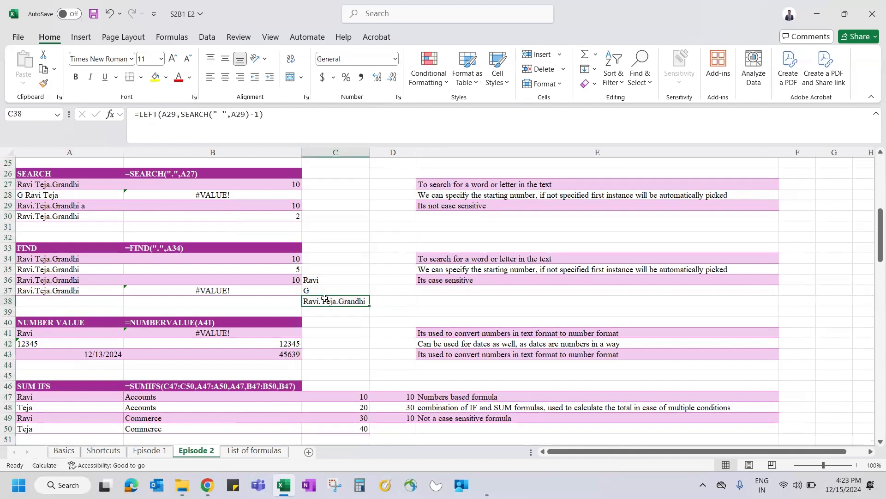
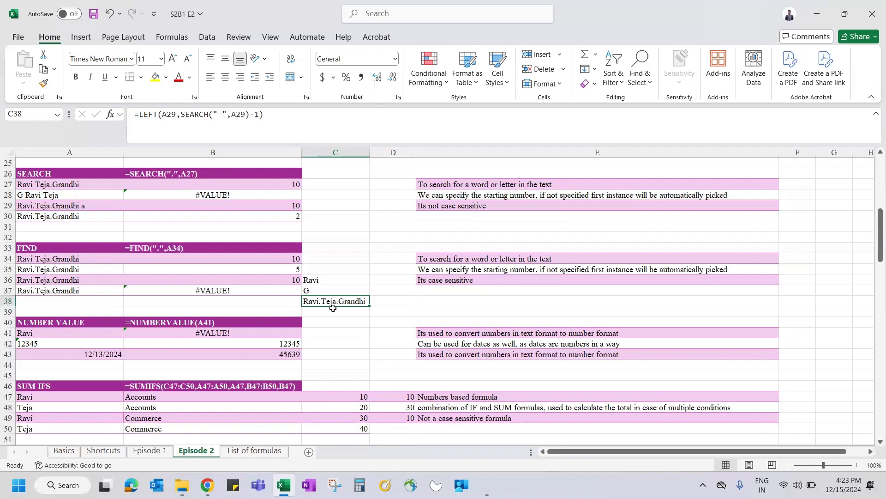
# Step: Undo the leftover FIND edits in column C with Ctrl+Z
pyautogui.hotkey('ctrl', 'z')
pyautogui.hotkey('ctrl', 'z')
pyautogui.hotkey('ctrl', 'z')
pyautogui.hotkey('ctrl', 'z')
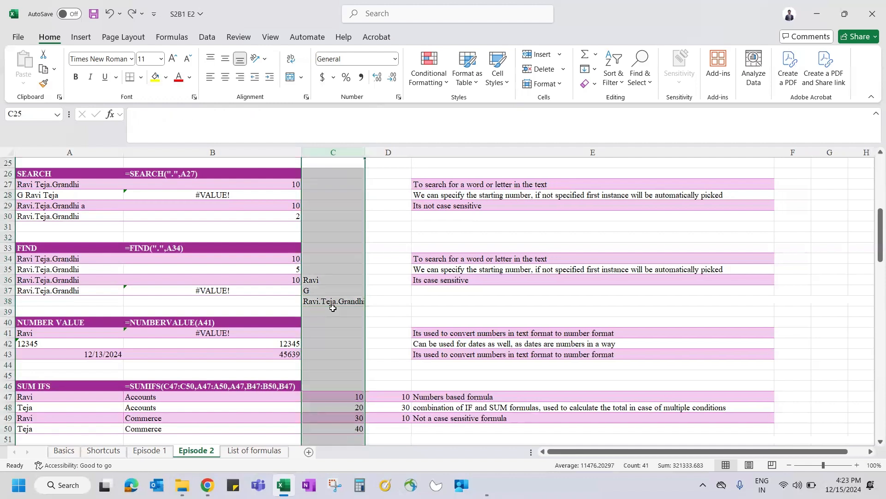
pyautogui.hotkey('ctrl', 'z')
pyautogui.hotkey('ctrl', 'z')
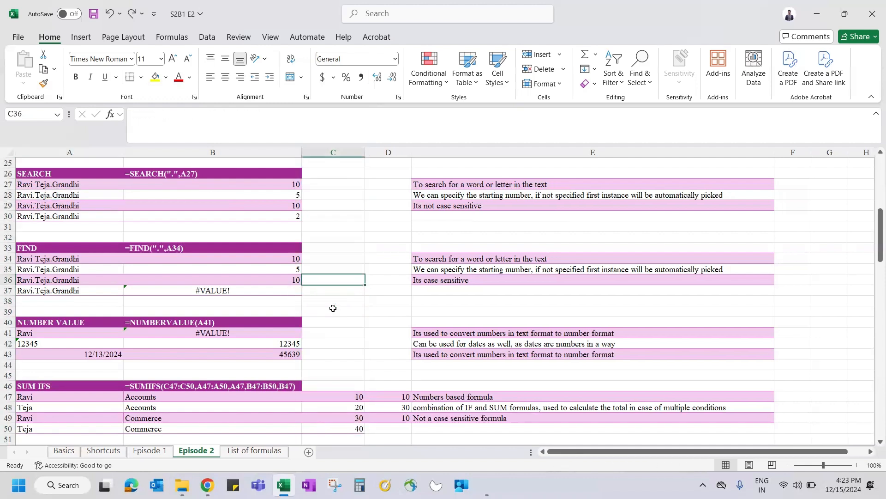
pyautogui.press('Down')
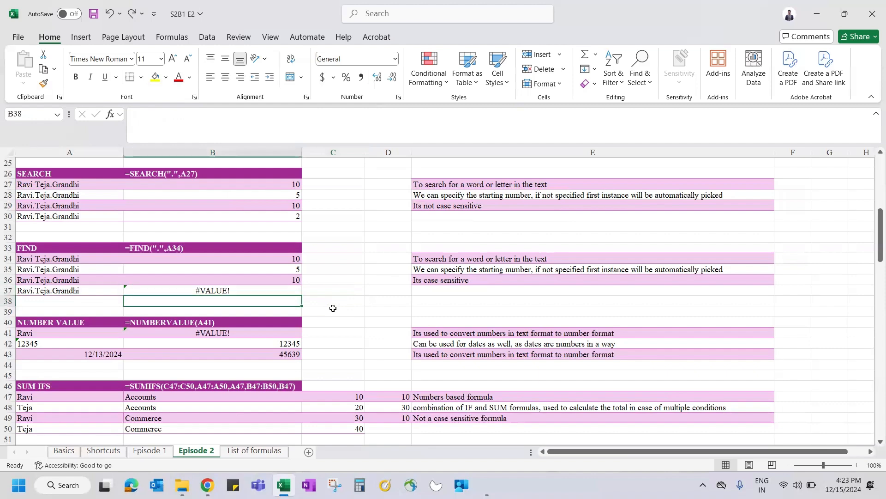
# Step: Scroll to the NUMBERVALUE examples and inspect the B40 heading, the date in A43 and text 12345 in A42
pyautogui.scroll(-3, 333, 308)
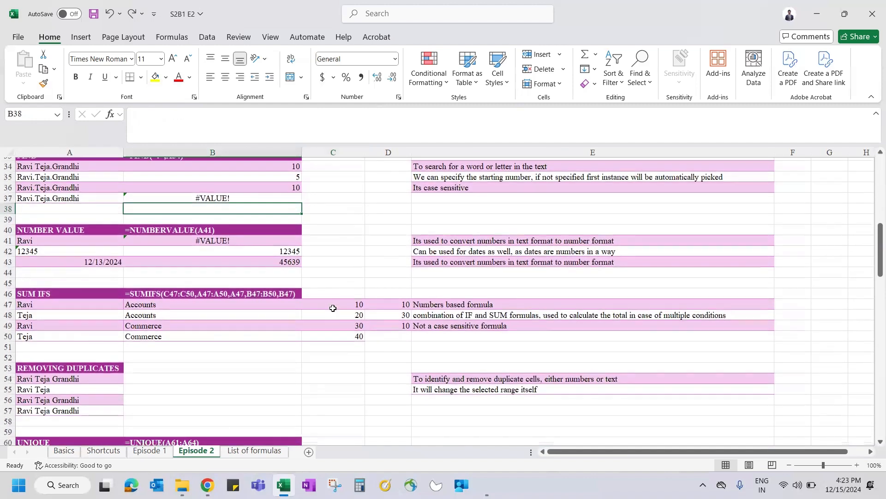
pyautogui.click(334, 231)
pyautogui.scroll(-1, 334, 231)
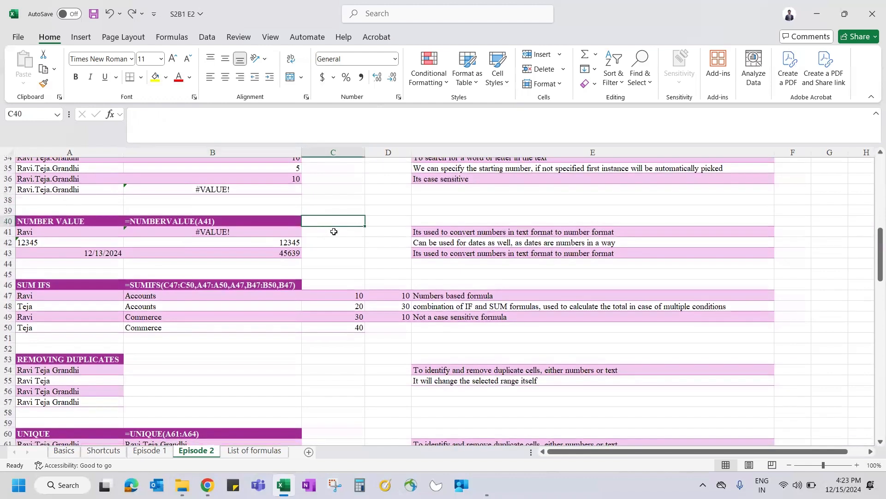
pyautogui.click(143, 226)
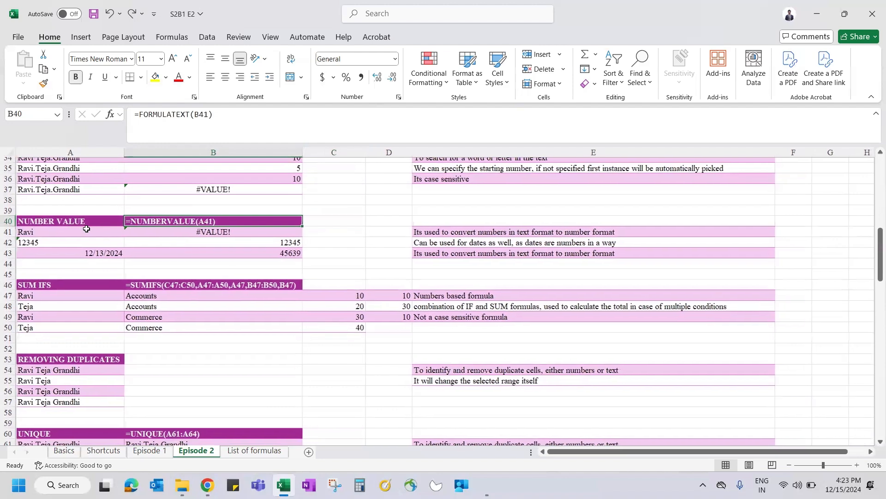
pyautogui.scroll(-2, 86, 229)
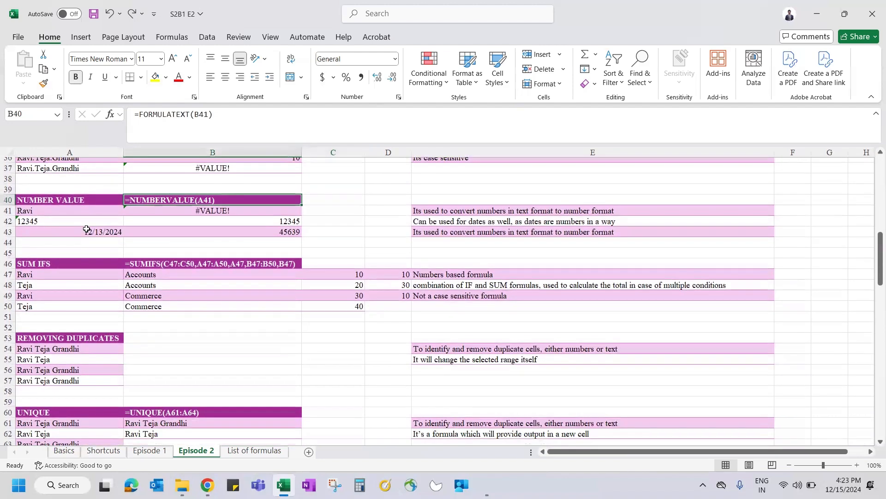
pyautogui.click(72, 229)
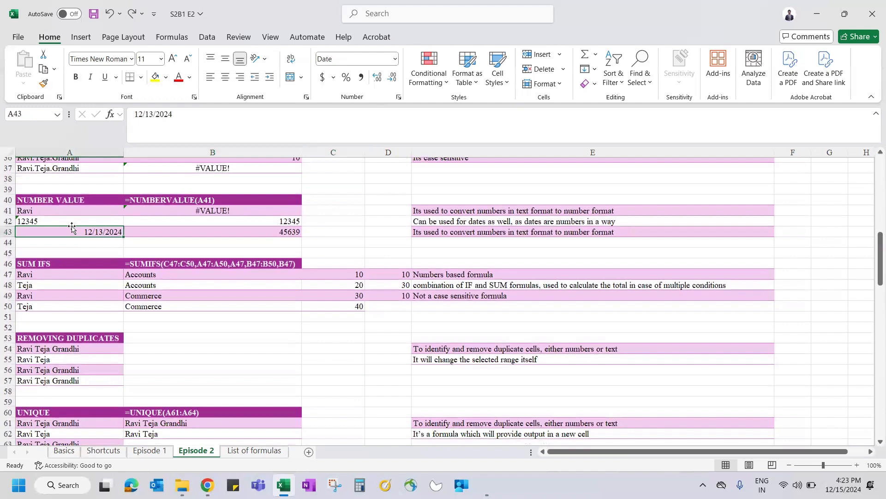
pyautogui.click(57, 218)
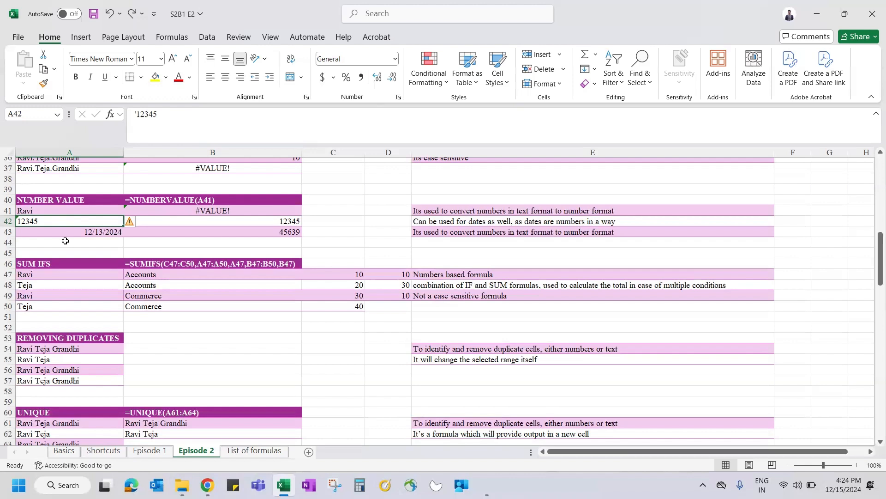
pyautogui.click(340, 208)
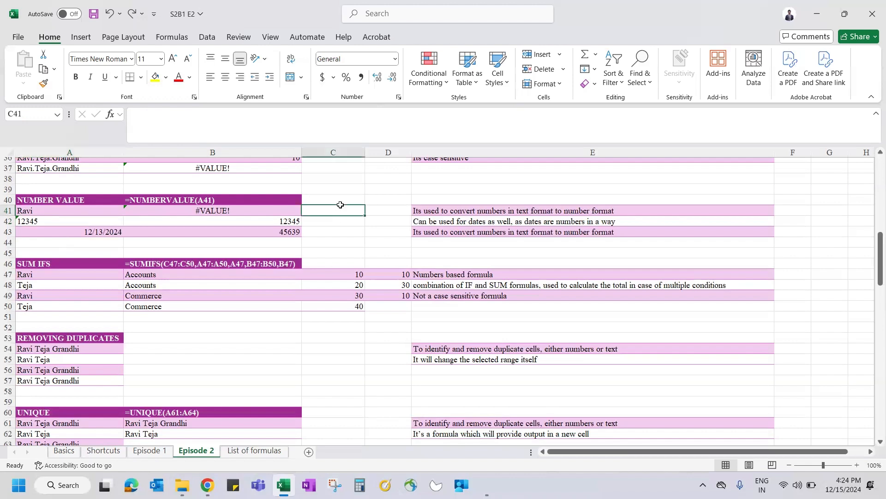
pyautogui.write('=')
pyautogui.press('Left')
pyautogui.press('Left')
pyautogui.press('Down')
pyautogui.press('Down')
pyautogui.press('Up')
pyautogui.write('+')
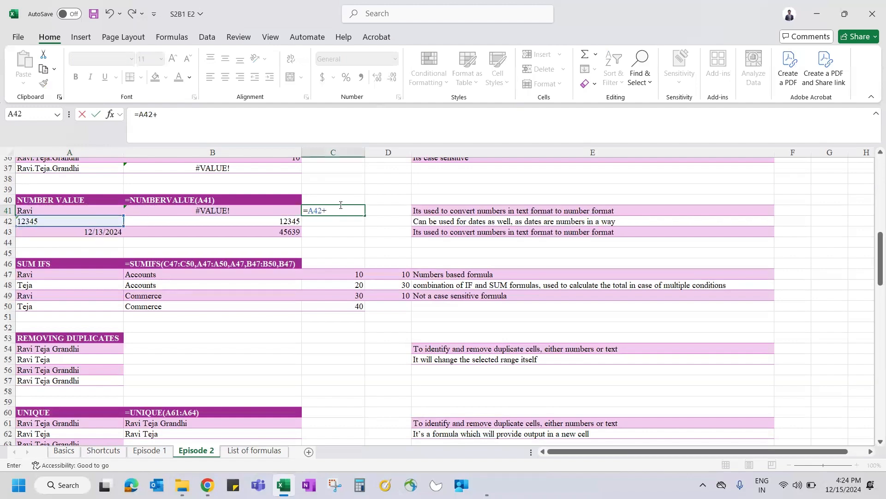
pyautogui.write('1')
pyautogui.hotkey('ctrl', 'Return')
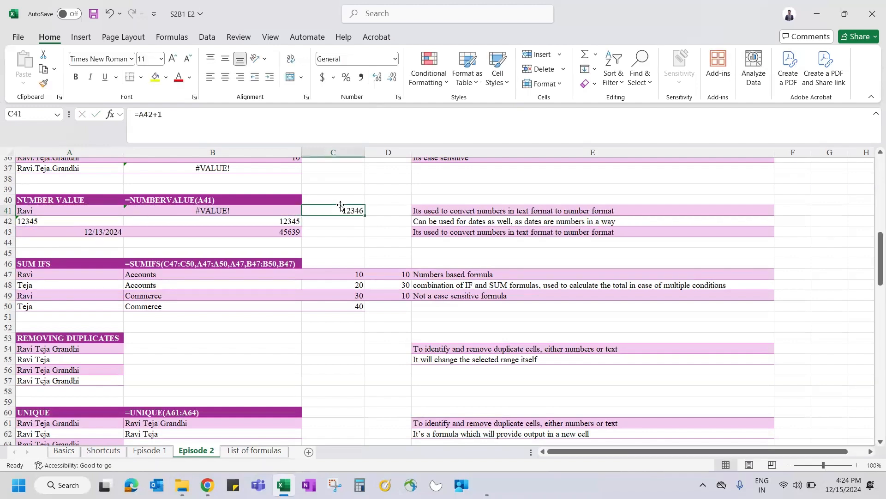
pyautogui.press('Delete')
pyautogui.press('Down')
pyautogui.press('Up')
pyautogui.write('=')
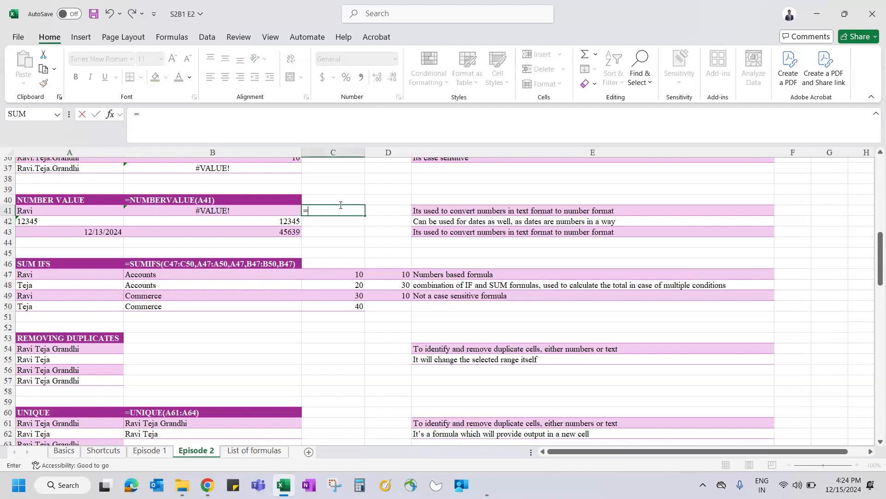
pyautogui.press('Left')
pyautogui.press('Left')
pyautogui.press('Down')
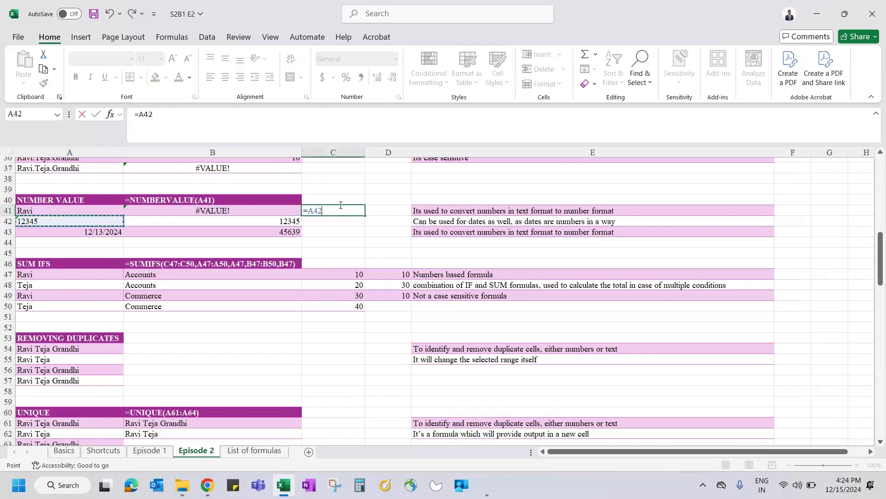
pyautogui.write('+')
pyautogui.click(183, 221)
pyautogui.press('Return')
pyautogui.press('Up')
pyautogui.press('Delete')
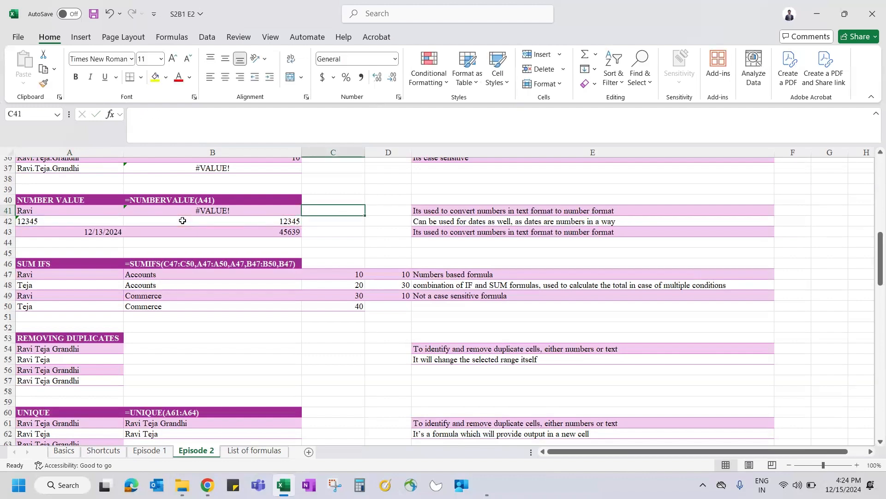
pyautogui.click(67, 221)
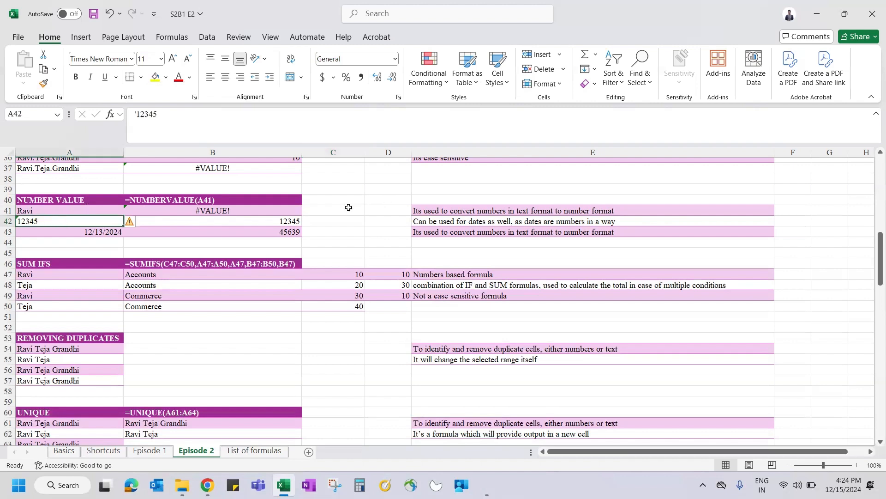
pyautogui.click(348, 208)
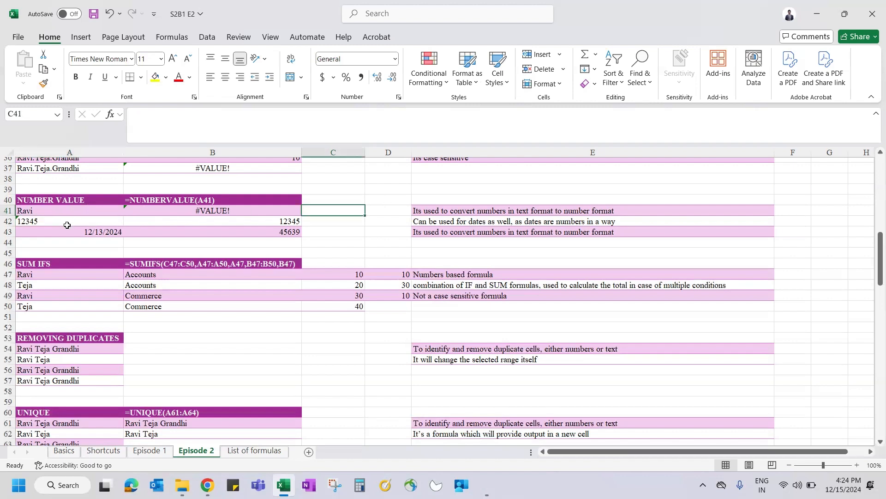
pyautogui.click(46, 222)
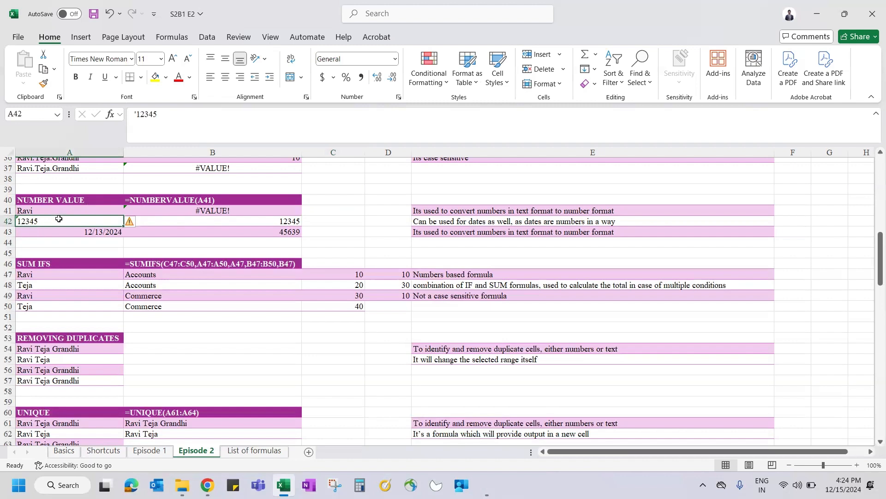
pyautogui.click(395, 58)
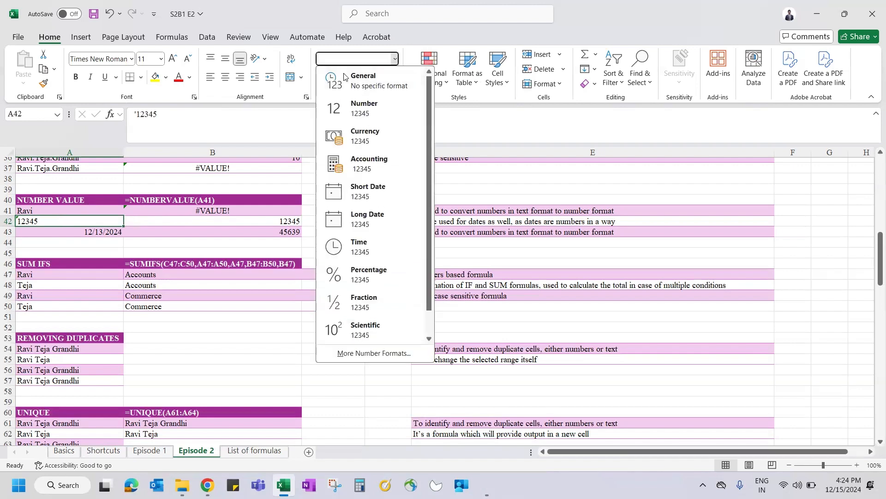
pyautogui.click(355, 110)
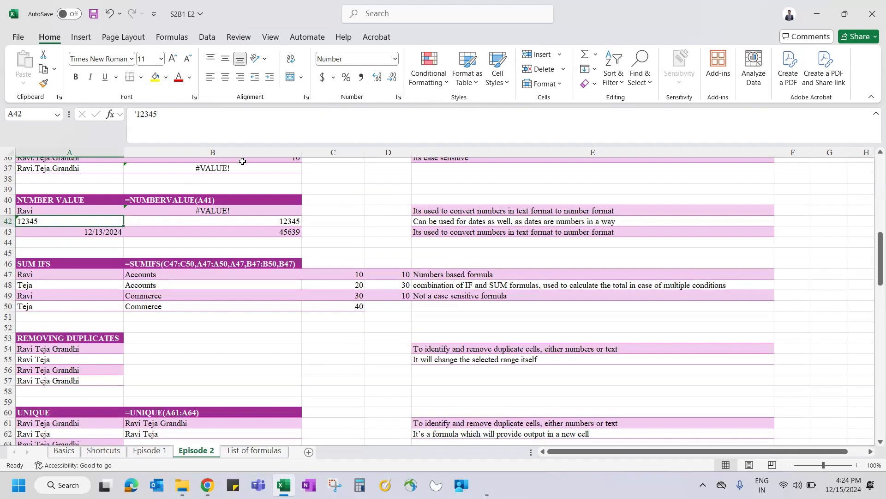
pyautogui.click(395, 58)
pyautogui.click(383, 81)
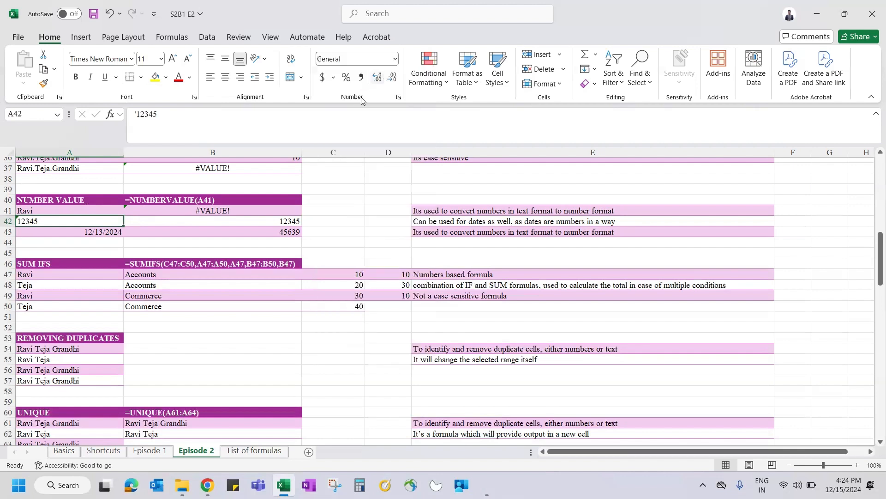
pyautogui.click(396, 59)
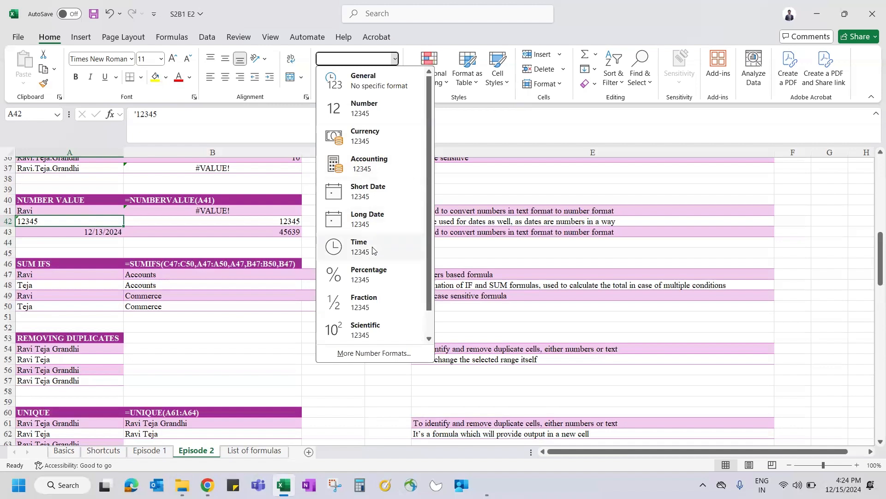
pyautogui.press('Escape')
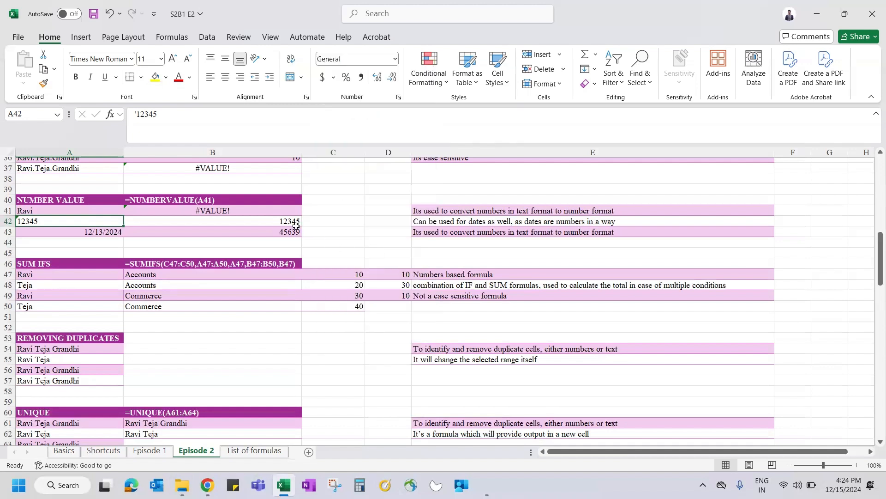
pyautogui.click(293, 223)
pyautogui.click(394, 58)
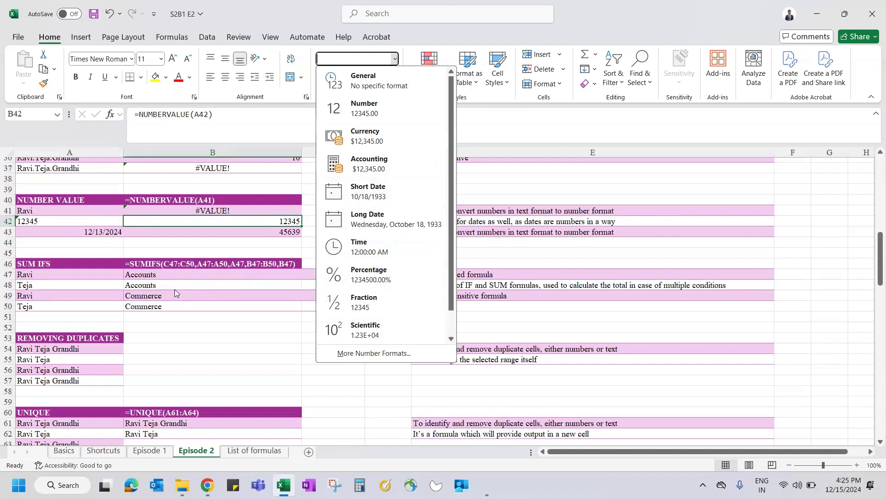
pyautogui.click(269, 221)
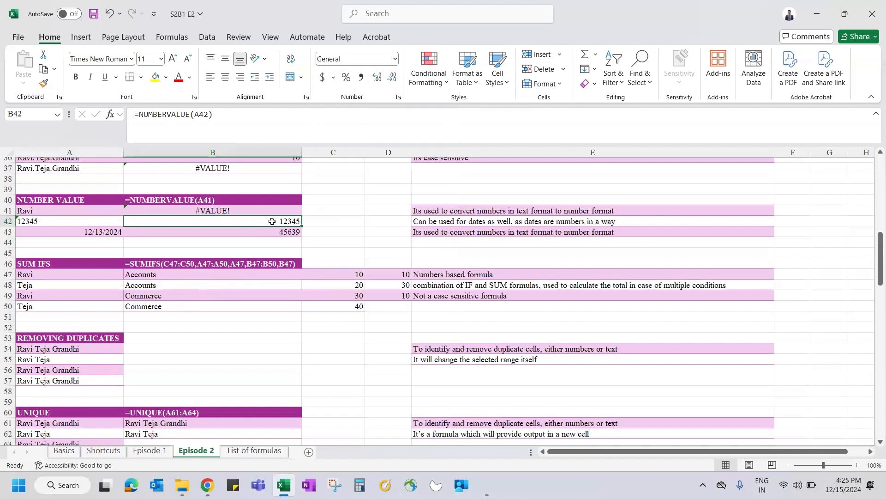
pyautogui.click(62, 221)
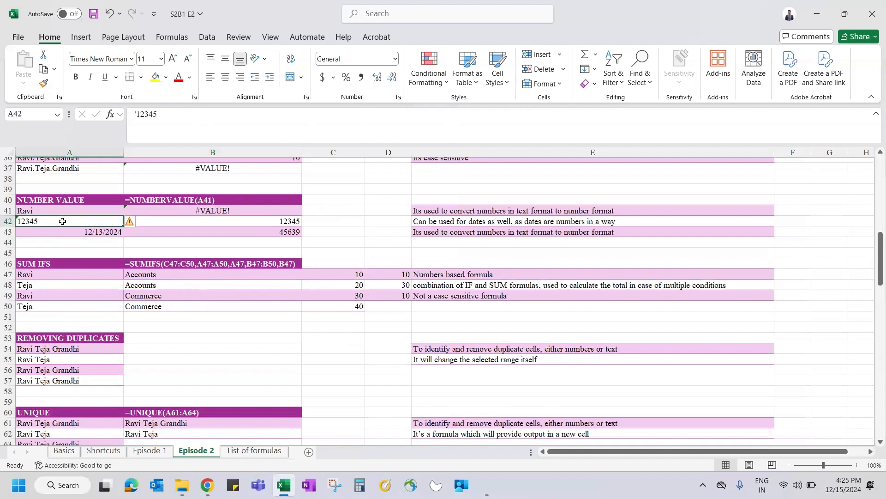
# Step: Enter =A42=B42 in C42 to compare the text and converted values, returning FALSE
pyautogui.press('Right')
pyautogui.press('Right')
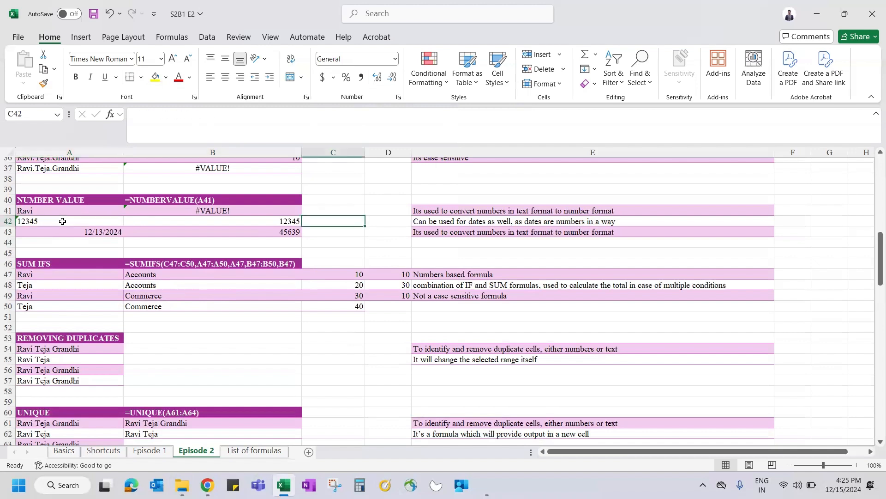
pyautogui.write('=')
pyautogui.click(63, 221)
pyautogui.write('=')
pyautogui.press('Left')
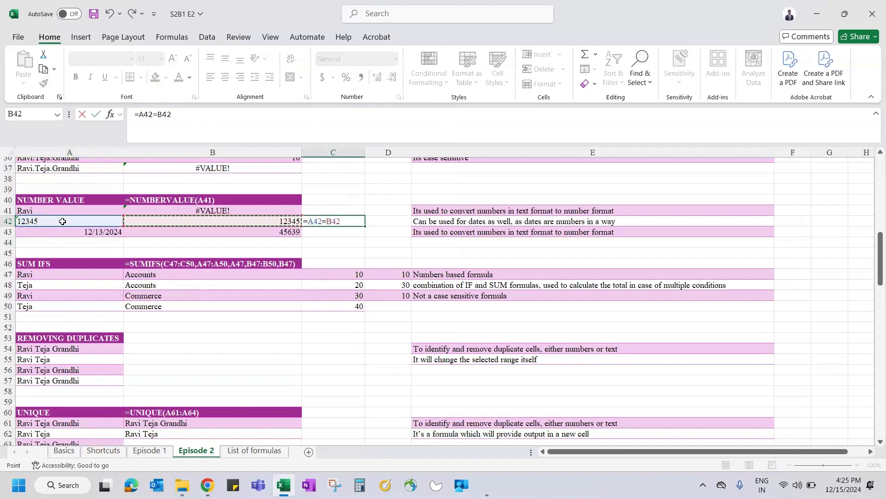
pyautogui.press('Return')
pyautogui.press('Up')
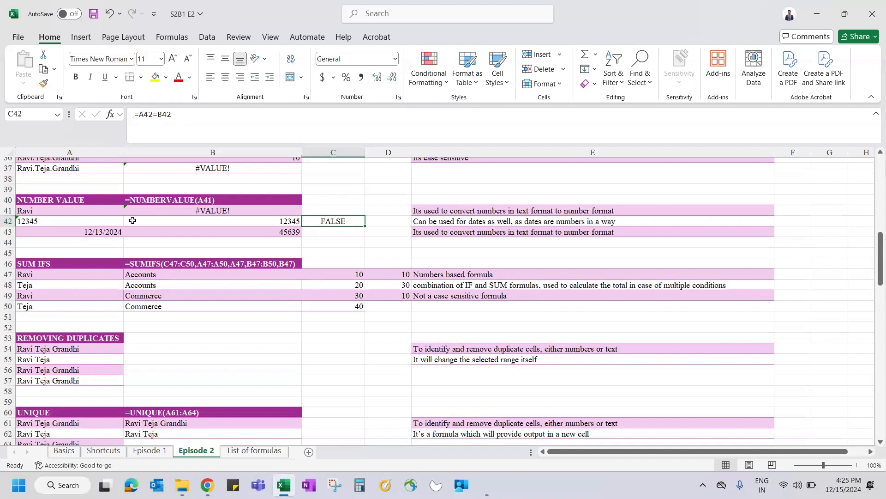
pyautogui.click(161, 223)
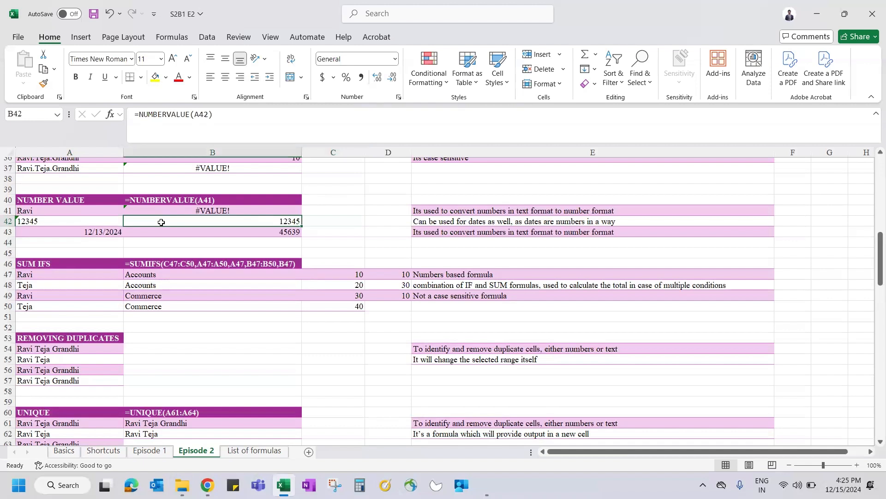
# Step: Enter =NUMBERVALUE(A41) in B41, which returns #VALUE! for the name Ravi
pyautogui.click(59, 211)
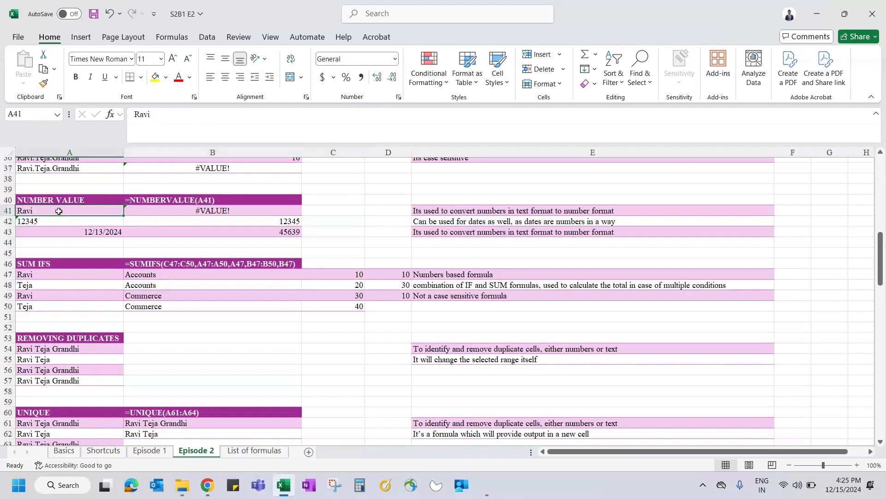
pyautogui.press('Right')
pyautogui.write('=num')
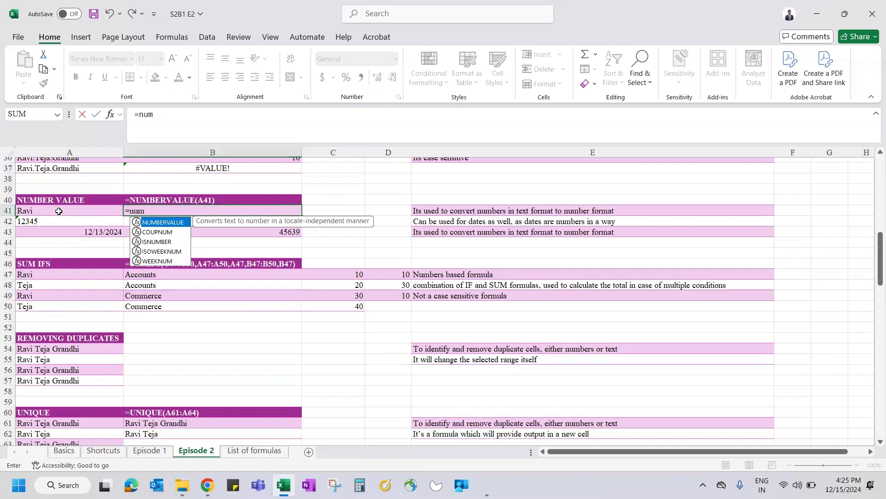
pyautogui.press('Tab')
pyautogui.click(58, 211)
pyautogui.press('Return')
pyautogui.press('Up')
# Step: Enter =NUMBERVALUE(A42) in B42, returning the number 12345
pyautogui.press('Down')
pyautogui.write('=numb')
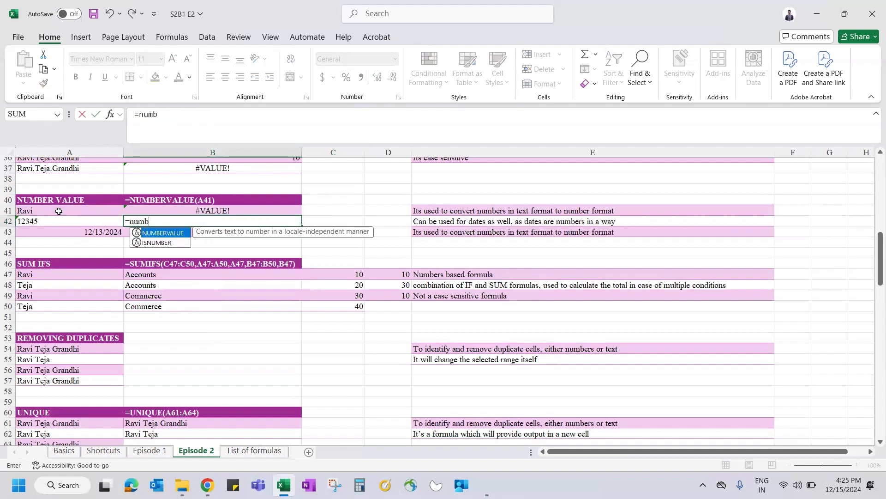
pyautogui.press('Tab')
pyautogui.press('Left')
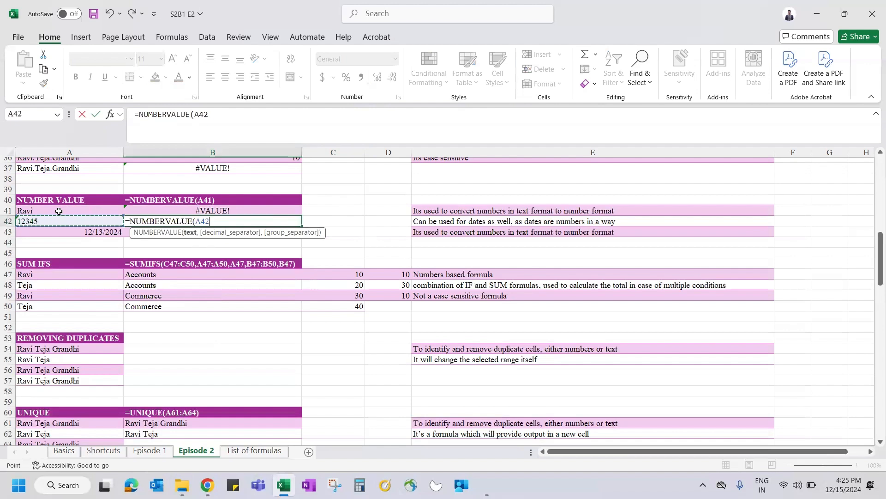
pyautogui.hotkey('ctrl', 'Return')
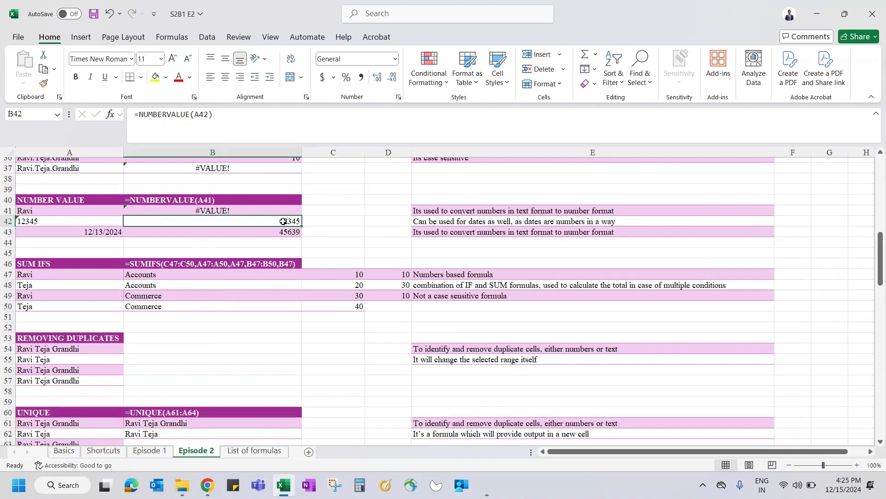
pyautogui.click(90, 231)
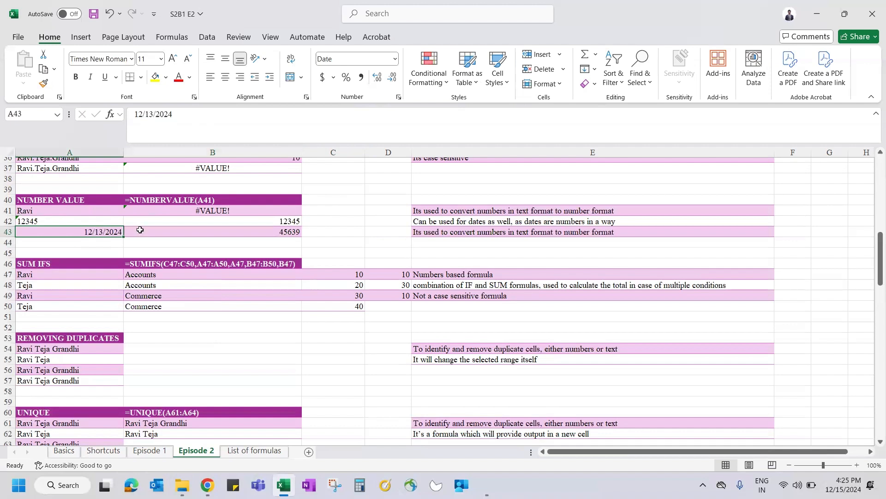
# Step: Enter 1/1/1900 in C41 and toggle its format between Number (1.00) and Short Date
pyautogui.click(343, 215)
pyautogui.write('1')
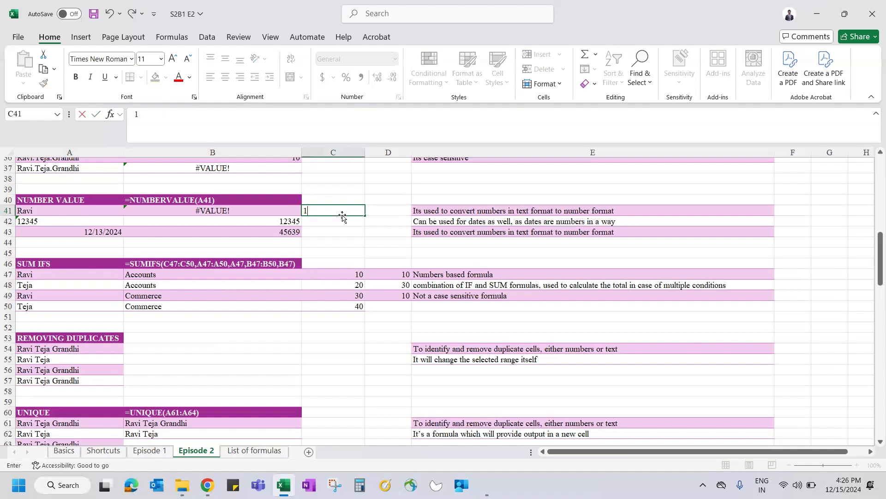
pyautogui.write('/1/1909')
pyautogui.write('=')
pyautogui.press('BackSpace')
pyautogui.press('BackSpace')
pyautogui.write('0')
pyautogui.press('Return')
pyautogui.click(342, 215)
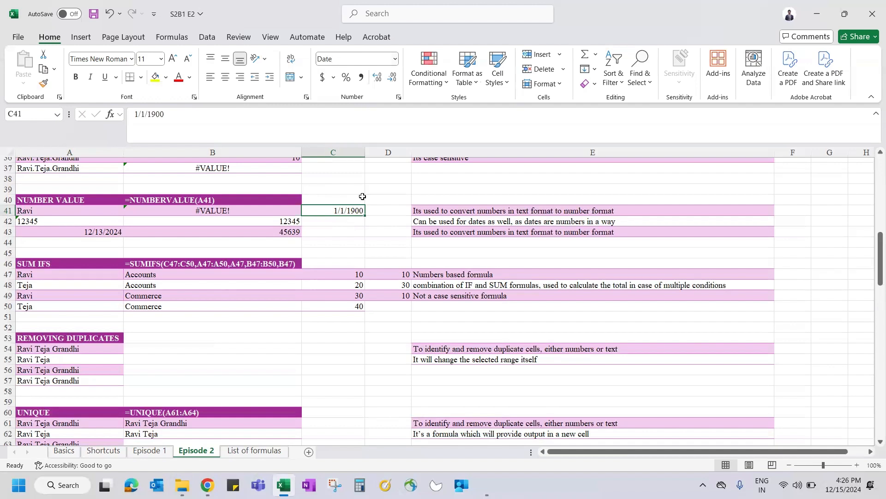
pyautogui.click(396, 59)
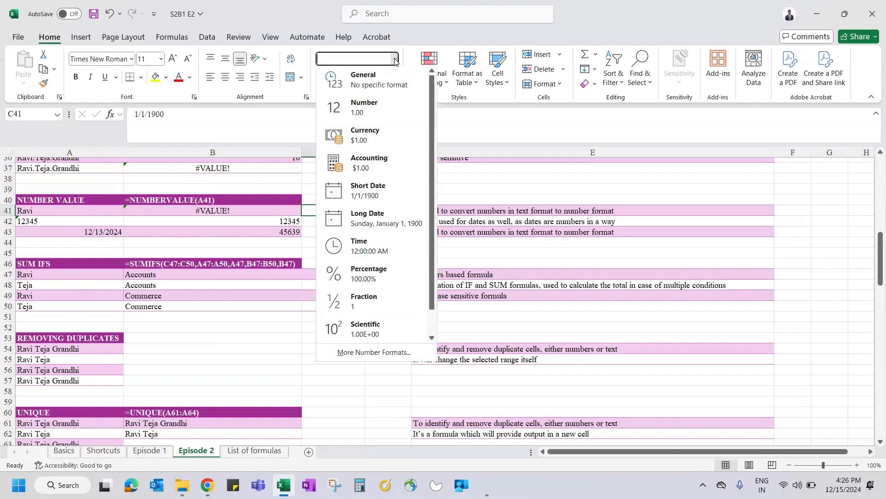
pyautogui.click(365, 105)
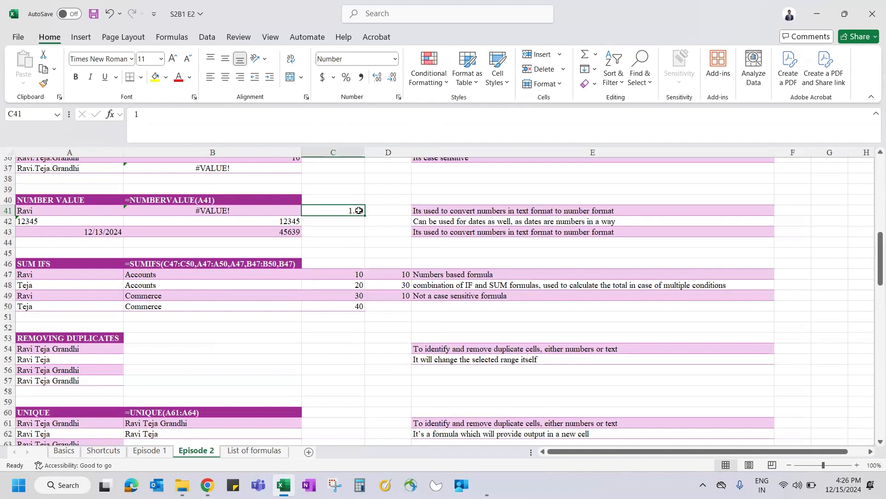
pyautogui.click(395, 61)
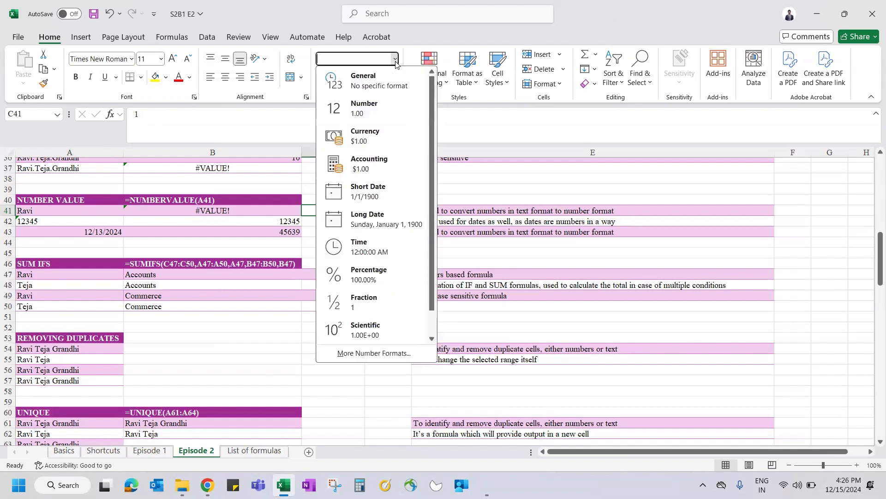
pyautogui.click(356, 198)
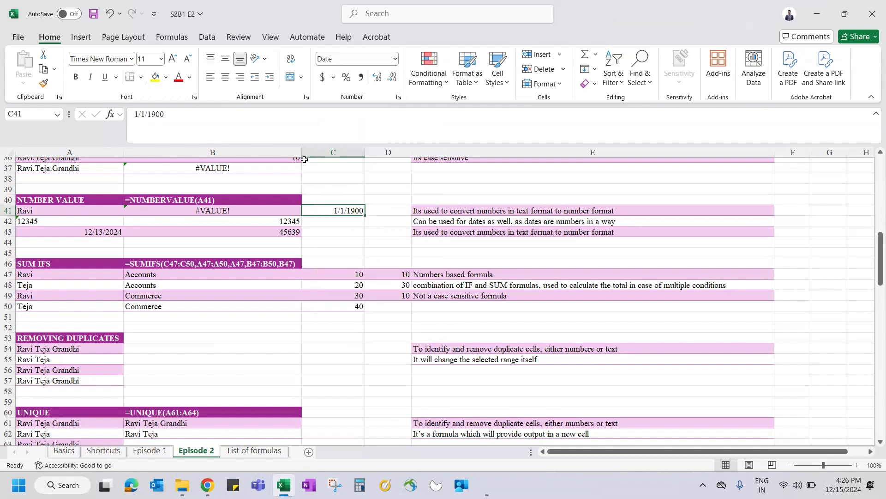
# Step: Change C41 to 1/2/1900, show it as the number 2.00, then clear it
pyautogui.click(147, 112)
pyautogui.press('BackSpace')
pyautogui.write('2')
pyautogui.press('Return')
pyautogui.press('Up')
pyautogui.click(395, 58)
pyautogui.click(367, 109)
pyautogui.press('Delete')
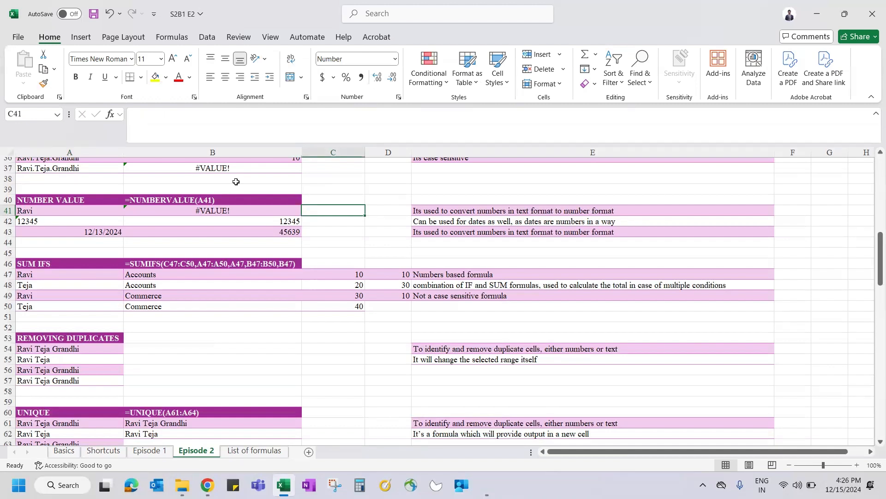
# Step: Enter =NUMBERVALUE(A43) in B43, converting the date to 45639
pyautogui.press('Down')
pyautogui.press('Left')
pyautogui.press('Down')
pyautogui.press('Left')
pyautogui.press('Right')
pyautogui.write('=nu')
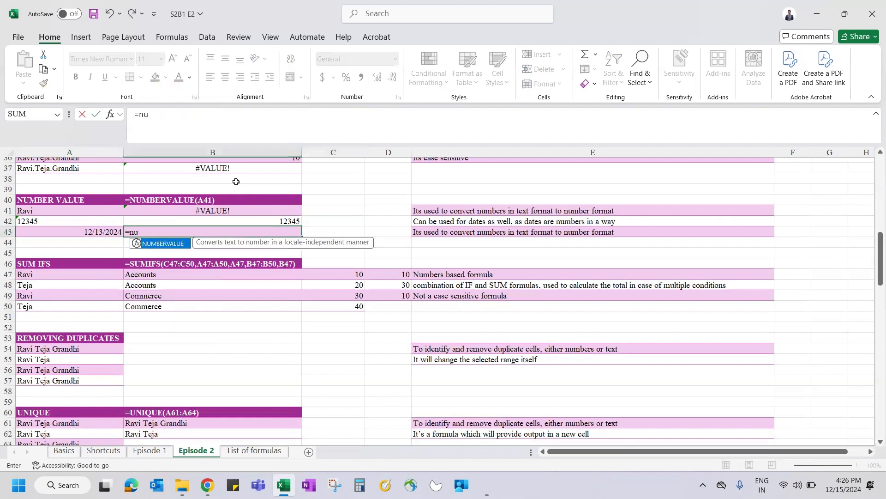
pyautogui.press('Tab')
pyautogui.click(90, 231)
pyautogui.write(')')
pyautogui.press('Return')
pyautogui.press('Up')
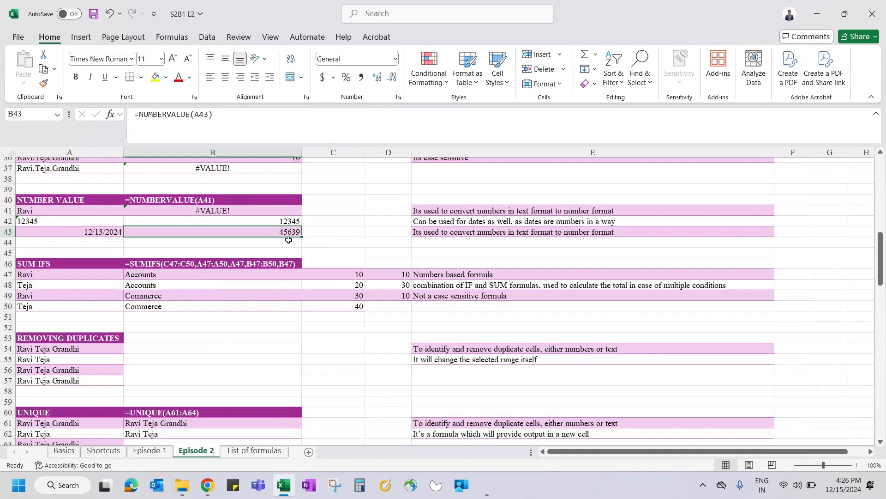
pyautogui.click(321, 241)
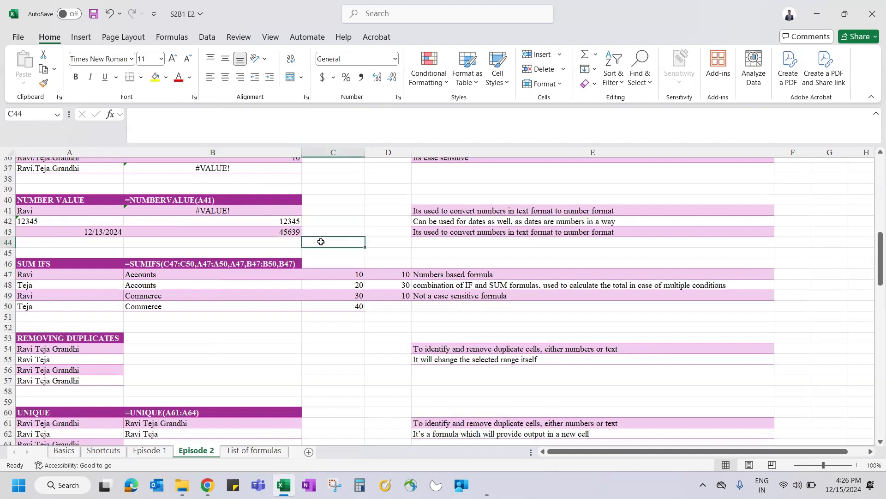
pyautogui.press('Down')
pyautogui.press('Down')
pyautogui.press('Down')
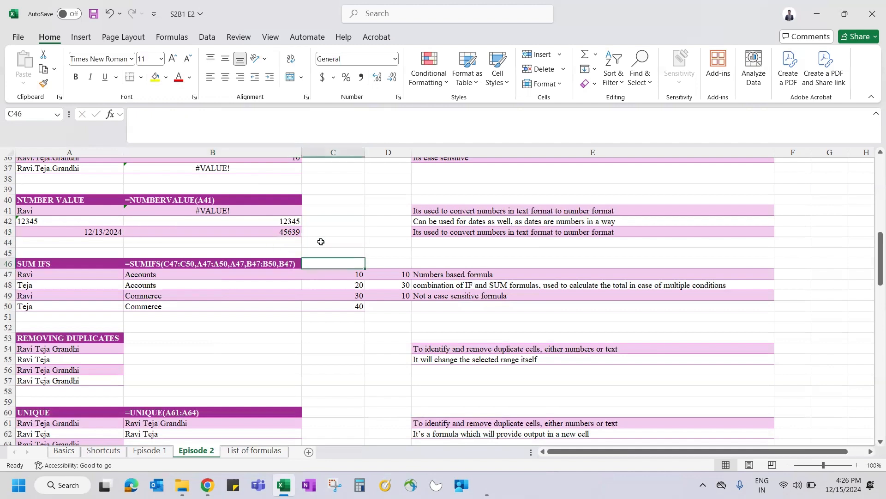
pyautogui.press('Left')
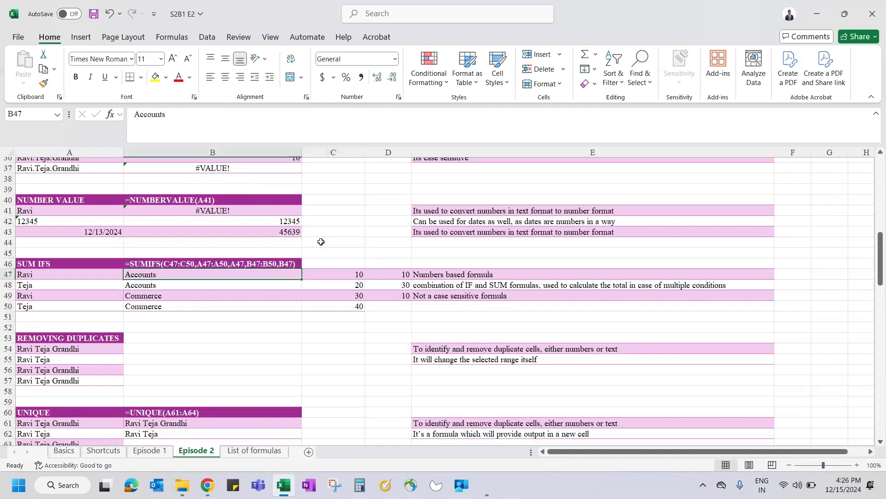
pyautogui.scroll(-1, 260, 281)
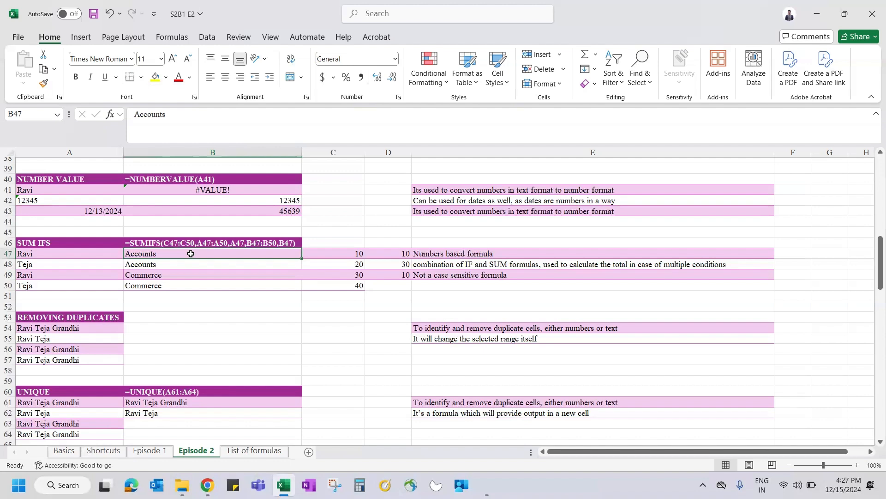
pyautogui.hotkey('ctrl', 'pageup')
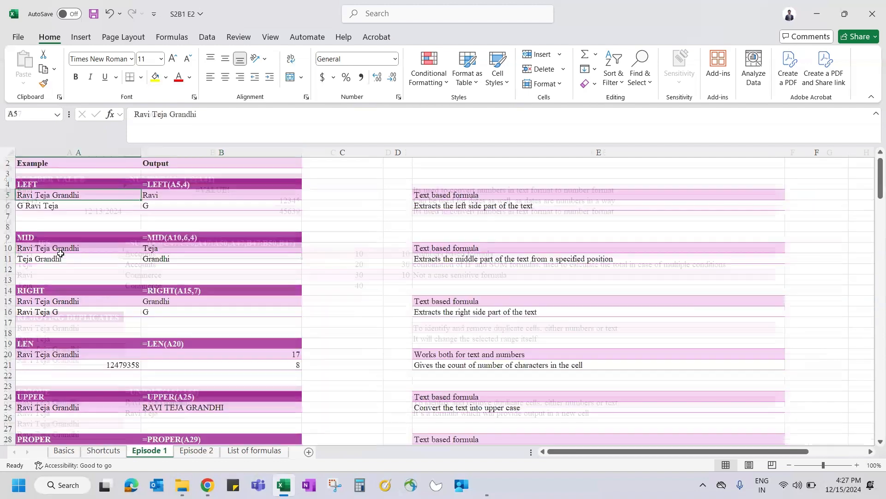
pyautogui.scroll(1, 61, 254)
pyautogui.hotkey('ctrl', 'f')
pyautogui.write('su')
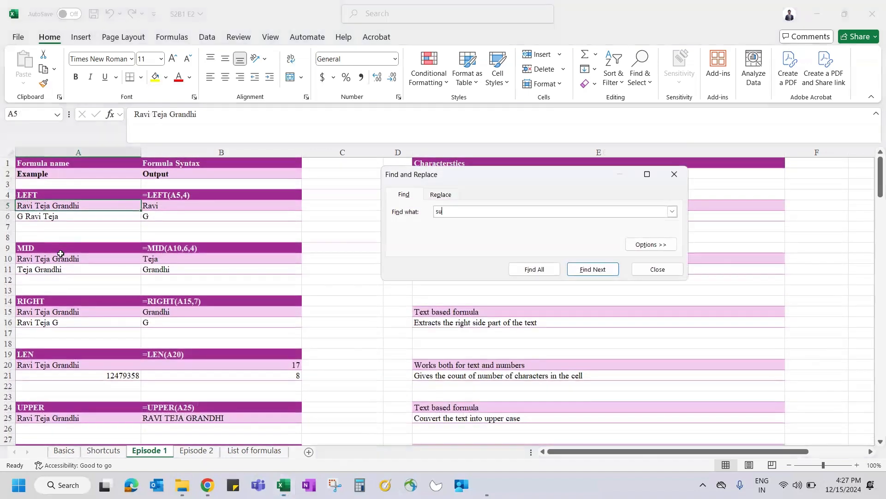
pyautogui.write('mif')
pyautogui.press('Return')
pyautogui.press('Escape')
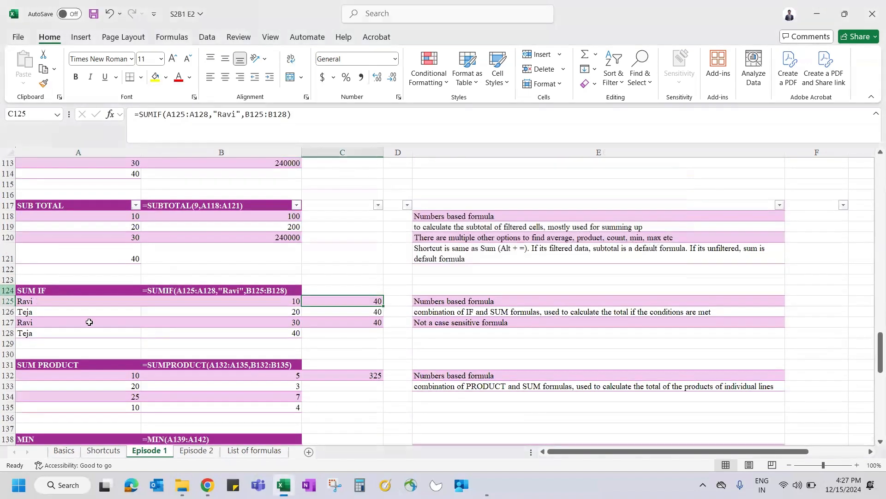
pyautogui.moveTo(63, 270); pyautogui.dragTo(211, 302)
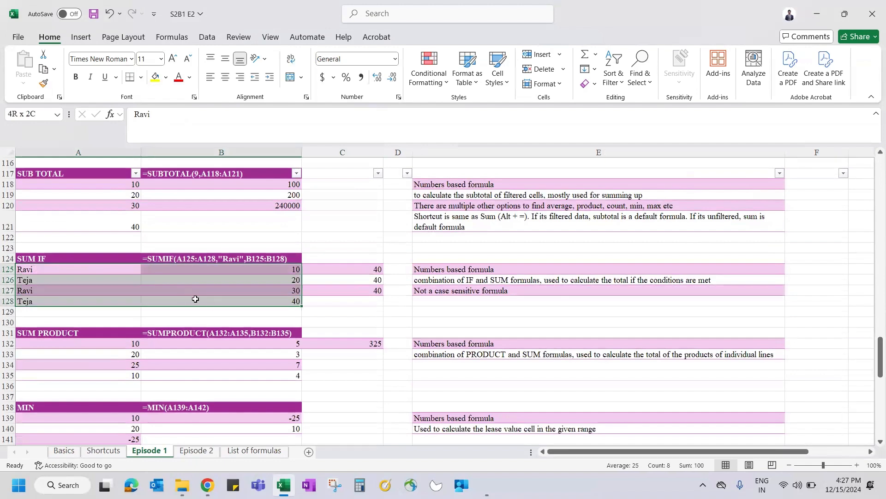
pyautogui.click(65, 270)
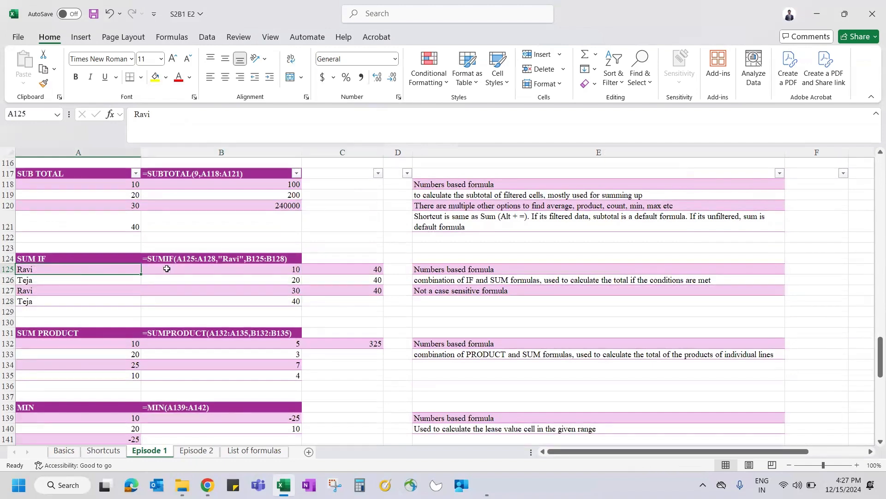
pyautogui.click(256, 269)
pyautogui.hotkey('ctrl', 'pagedown')
pyautogui.moveTo(48, 254); pyautogui.dragTo(146, 289)
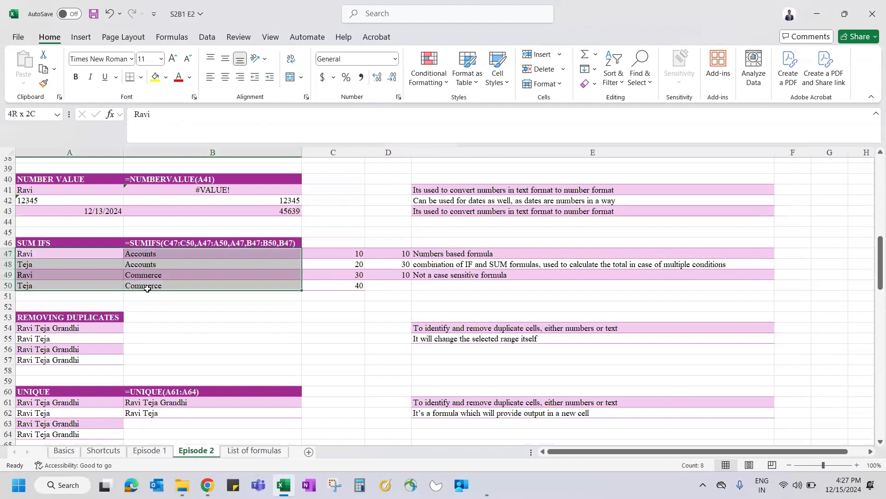
pyautogui.click(172, 253)
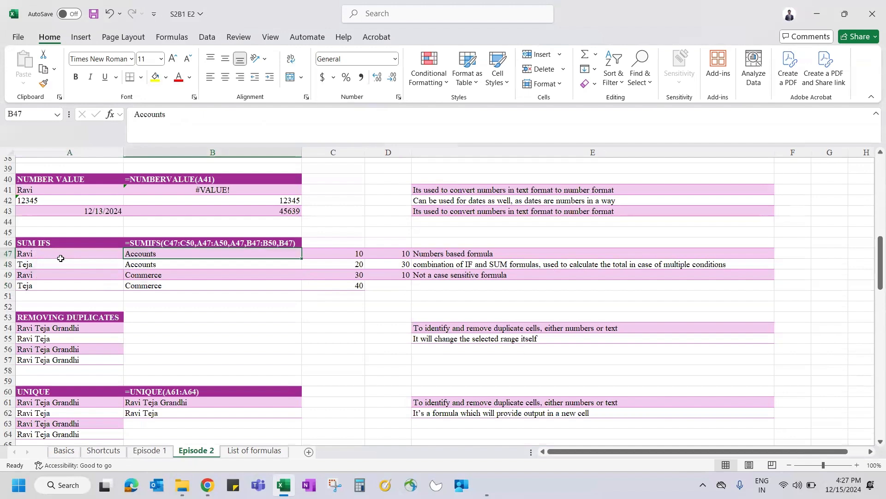
pyautogui.moveTo(59, 254); pyautogui.dragTo(68, 295)
pyautogui.moveTo(147, 257); pyautogui.dragTo(158, 298)
pyautogui.click(340, 244)
pyautogui.moveTo(341, 245); pyautogui.dragTo(349, 313)
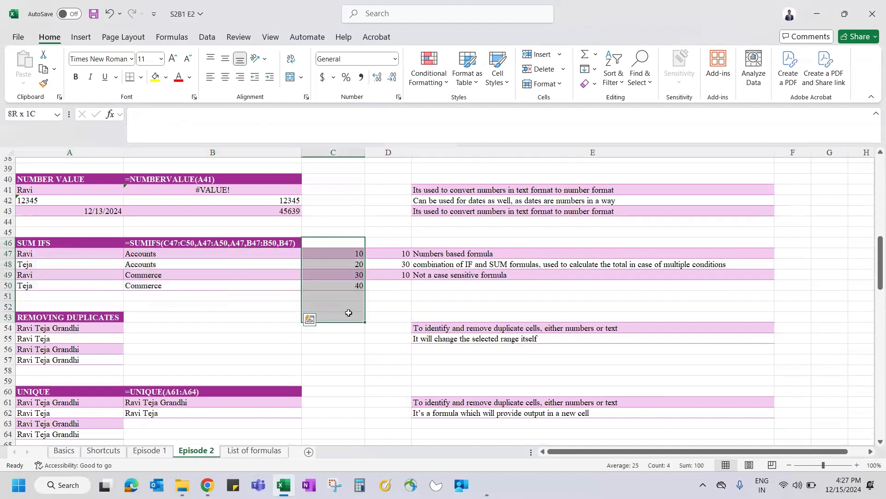
pyautogui.click(397, 250)
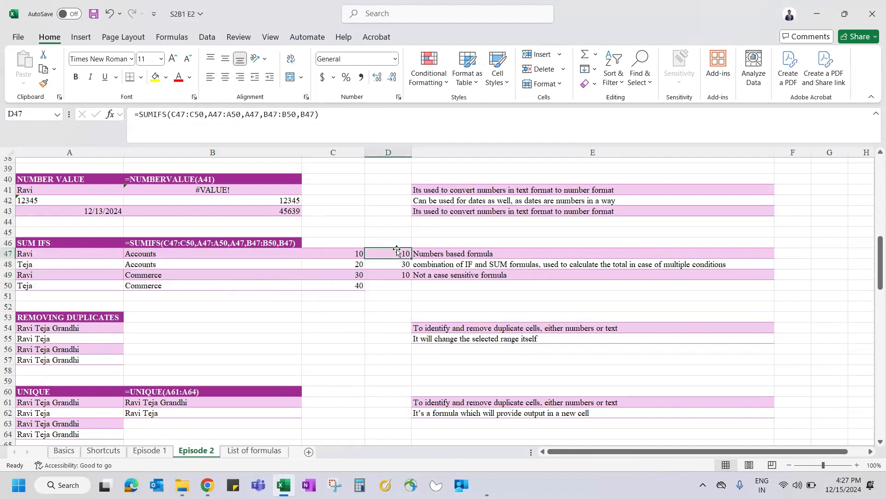
pyautogui.write('=sumi')
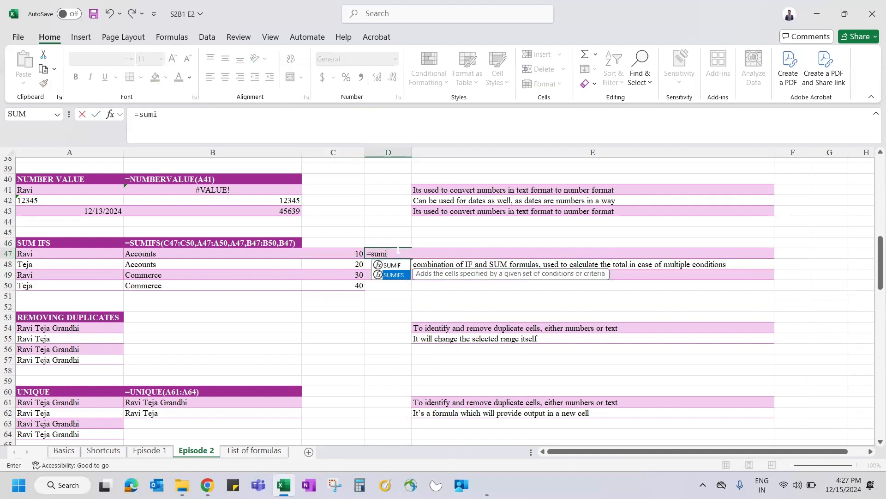
pyautogui.press('Tab')
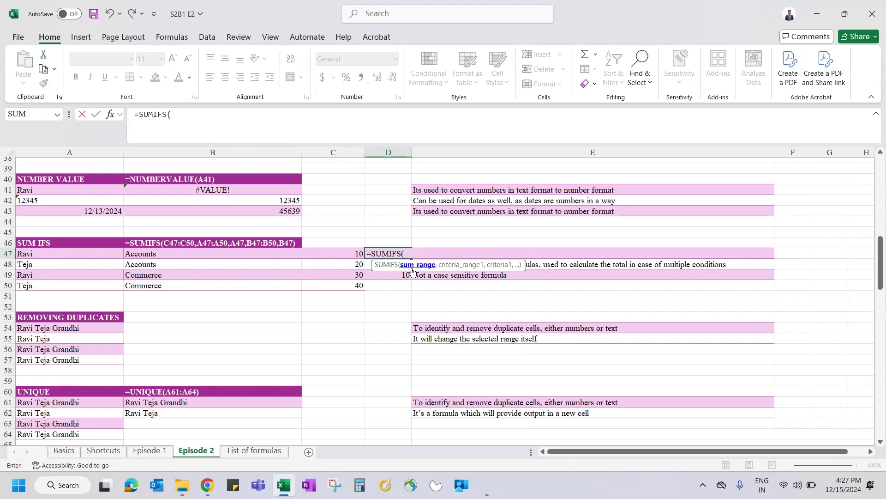
pyautogui.moveTo(338, 253); pyautogui.dragTo(341, 287)
pyautogui.press('Escape')
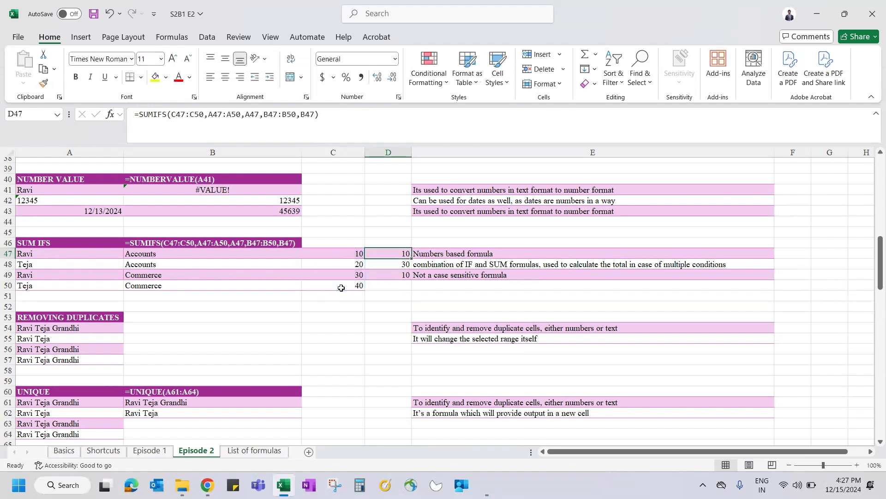
pyautogui.hotkey('ctrl', 'pageup')
pyautogui.click(346, 266)
pyautogui.doubleClick(346, 266)
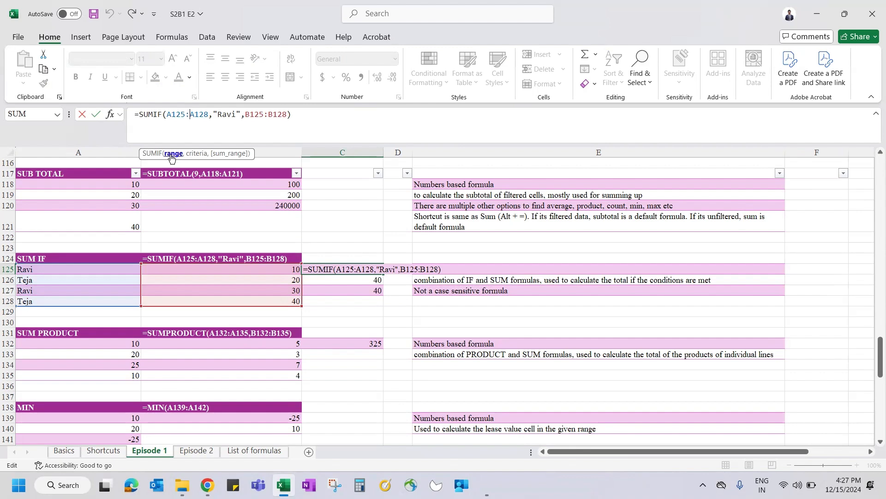
pyautogui.press('Escape')
pyautogui.hotkey('ctrl', 'pagedown')
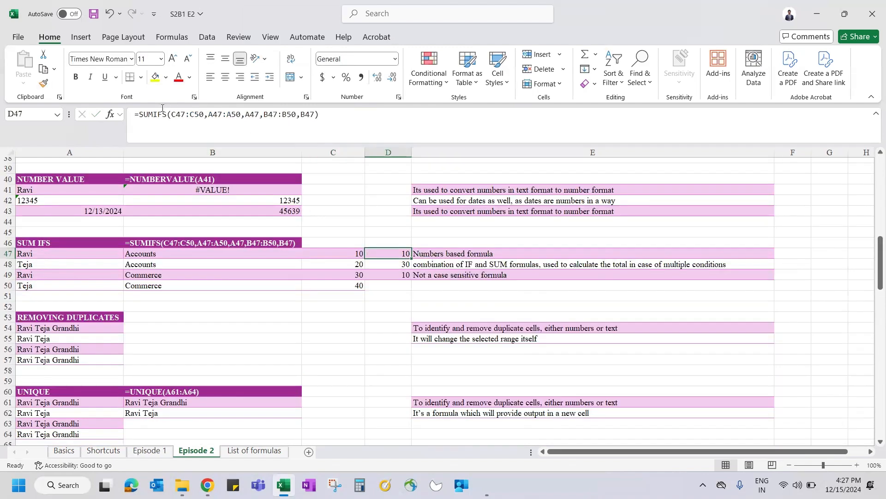
pyautogui.click(192, 117)
pyautogui.click(184, 154)
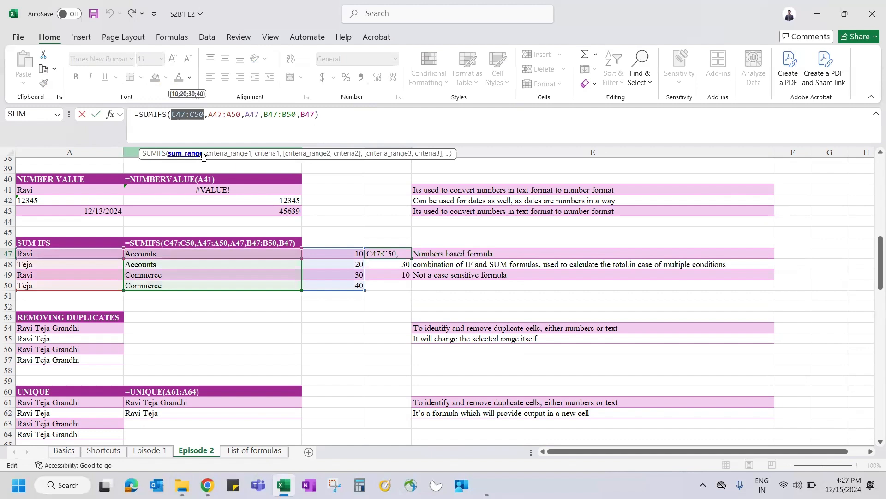
pyautogui.click(225, 155)
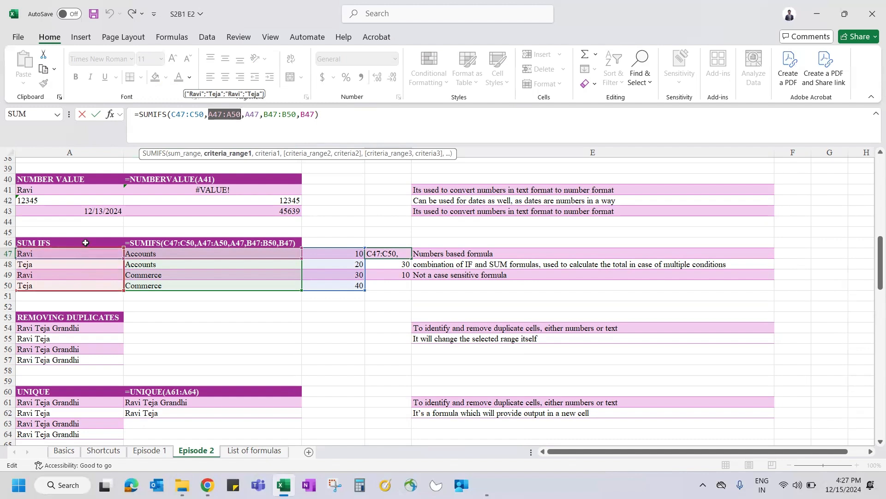
pyautogui.click(264, 153)
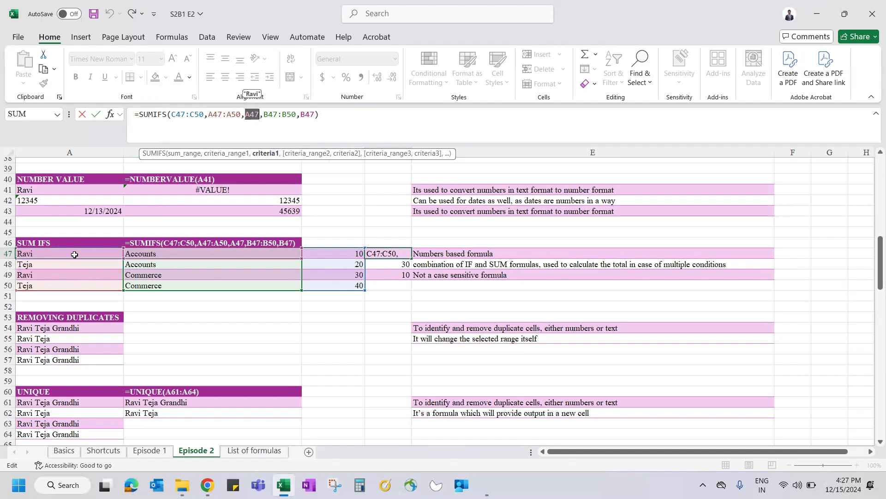
pyautogui.click(283, 114)
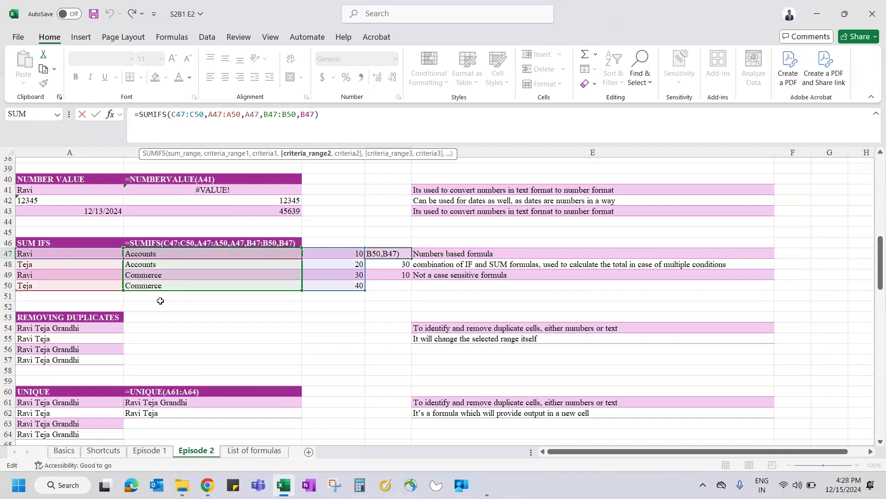
pyautogui.hotkey('alt', 'Tab')
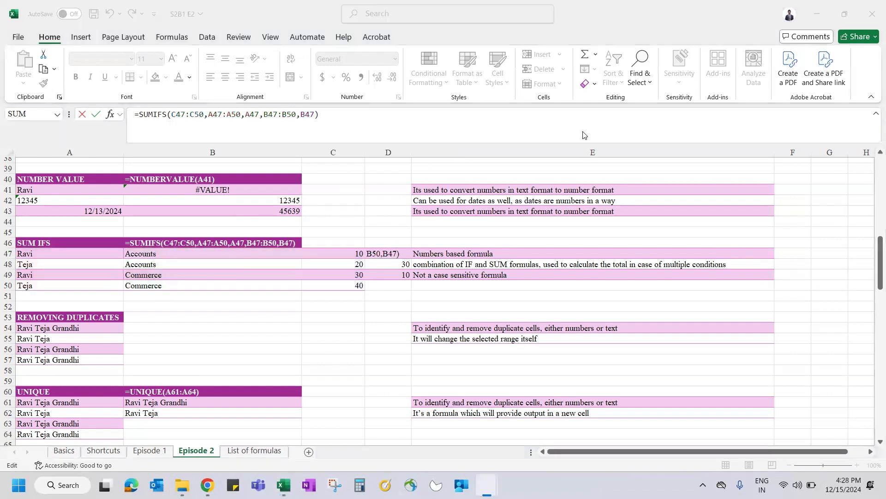
pyautogui.hotkey('alt', 'Tab')
pyautogui.click(307, 116)
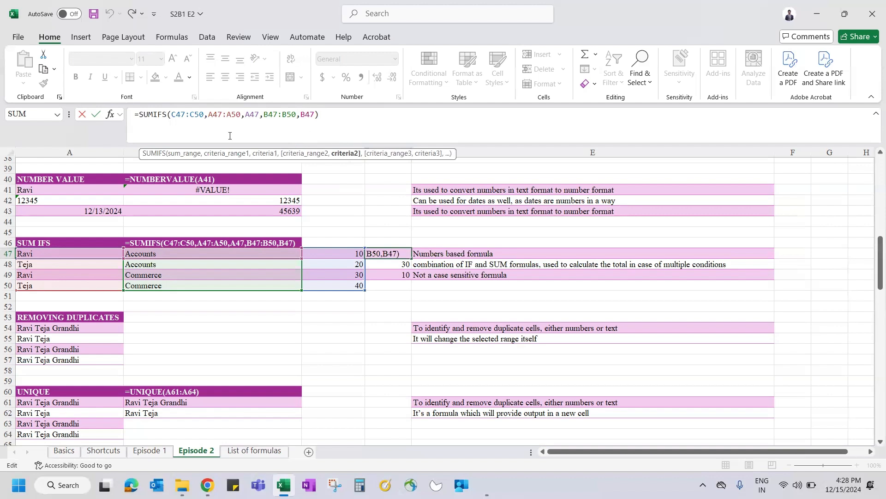
# Step: Confirm D47's formula unchanged and review it in the formula bar
pyautogui.press('Return')
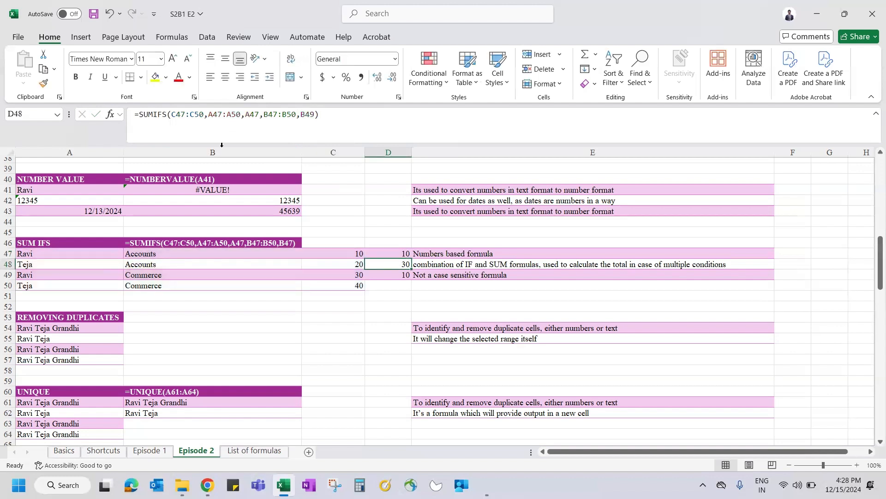
pyautogui.moveTo(168, 257); pyautogui.dragTo(336, 255)
pyautogui.click(336, 255)
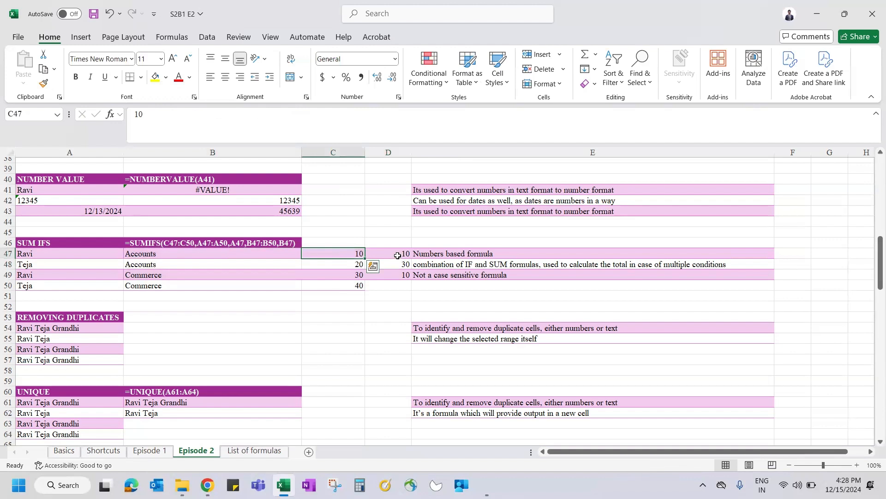
pyautogui.click(397, 255)
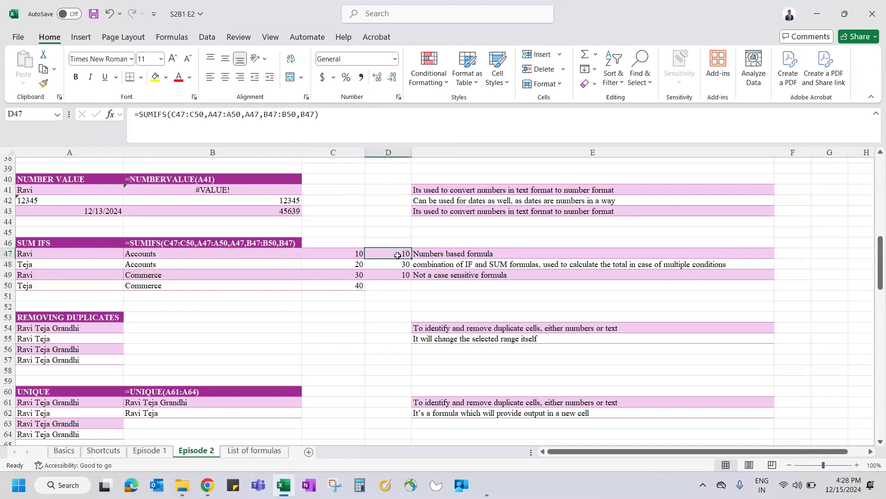
# Step: Start a SUMIFS formula in D48 with C47:C50 as the sum range
pyautogui.press('Down')
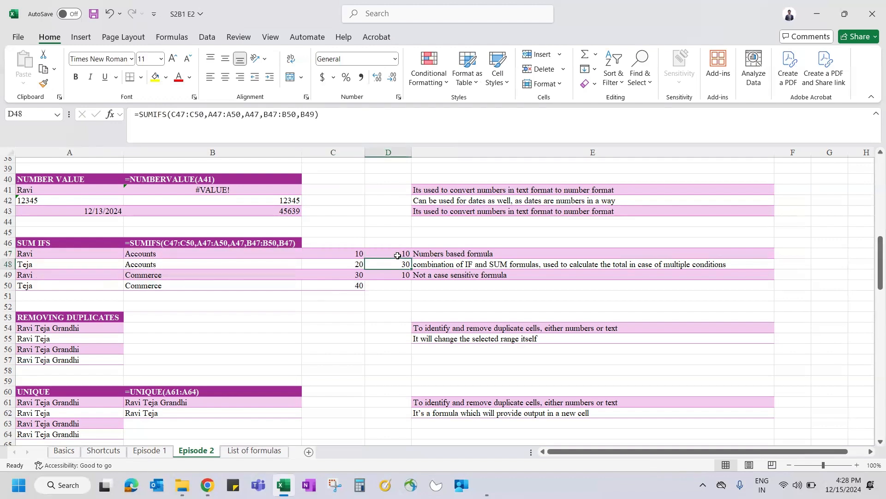
pyautogui.write('=sumi')
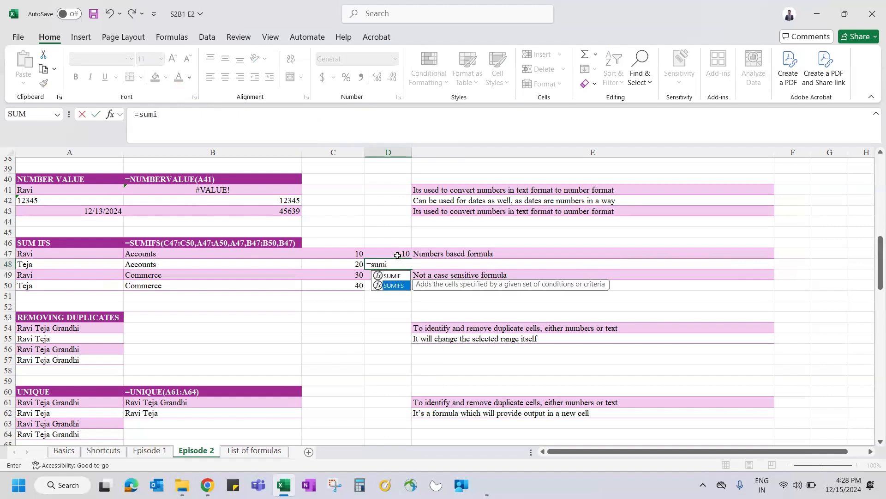
pyautogui.press('Tab')
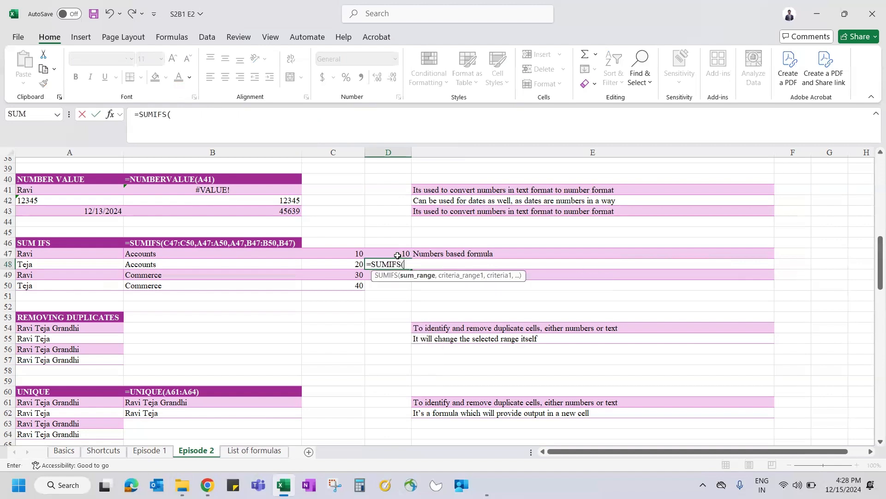
pyautogui.moveTo(82, 257); pyautogui.dragTo(90, 283)
pyautogui.write(',')
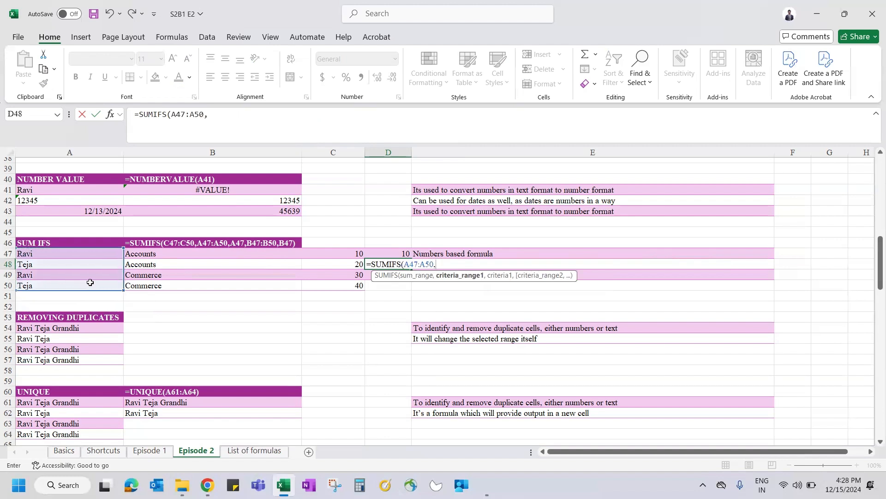
pyautogui.press('BackSpace')
pyautogui.press('BackSpace')
pyautogui.press('BackSpace')
pyautogui.press('BackSpace')
pyautogui.press('BackSpace')
pyautogui.press('BackSpace')
pyautogui.press('BackSpace')
pyautogui.press('BackSpace')
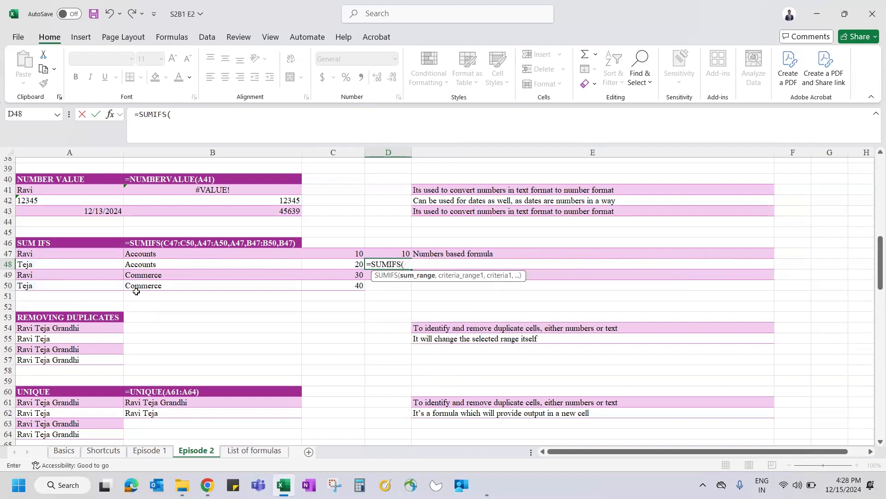
pyautogui.moveTo(358, 254); pyautogui.dragTo(349, 283)
pyautogui.write(',')
# Step: Add criteria A47:A50 matching A50 and B47:B50 matching B50, then close the SUMIFS
pyautogui.moveTo(79, 253); pyautogui.dragTo(87, 285)
pyautogui.write(',')
pyautogui.click(60, 285)
pyautogui.write(',')
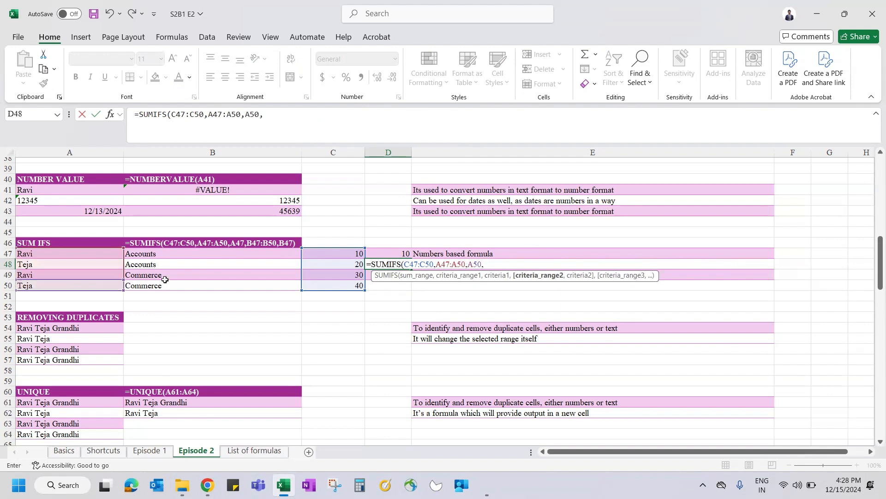
pyautogui.moveTo(172, 254); pyautogui.dragTo(178, 282)
pyautogui.write(',')
pyautogui.click(161, 286)
pyautogui.write(',')
pyautogui.press('BackSpace')
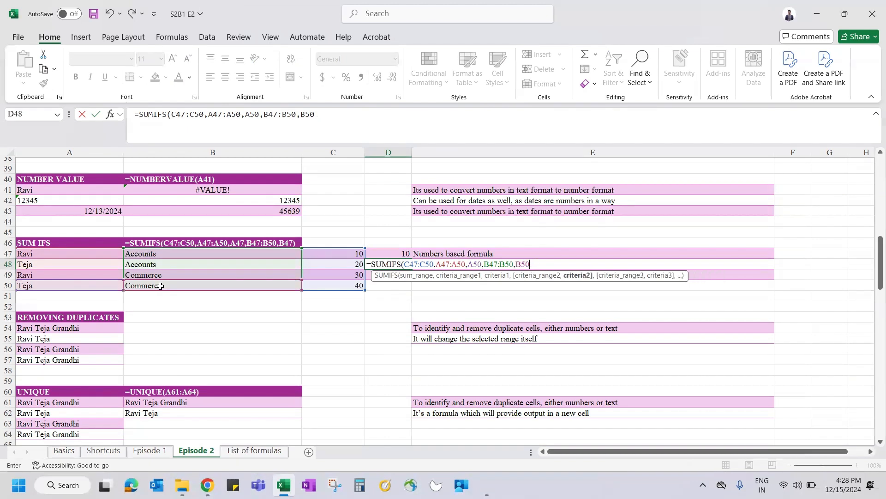
pyautogui.write(')')
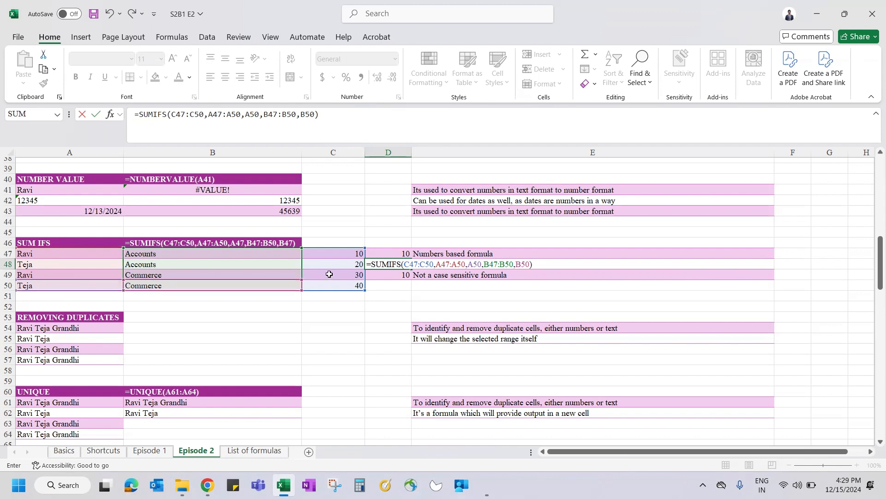
# Step: Commit the D48 SUMIFS, then change B48's department from Accounts to Commerce
pyautogui.hotkey('ctrl', 'Return')
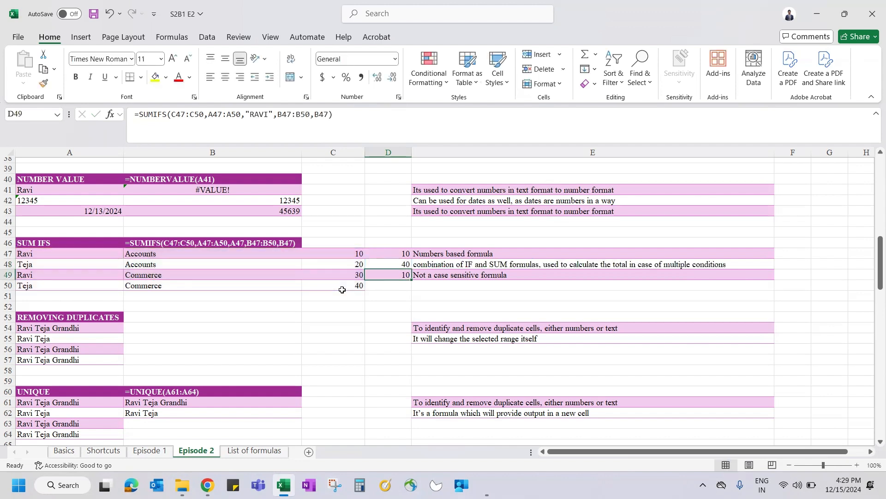
pyautogui.press('Left')
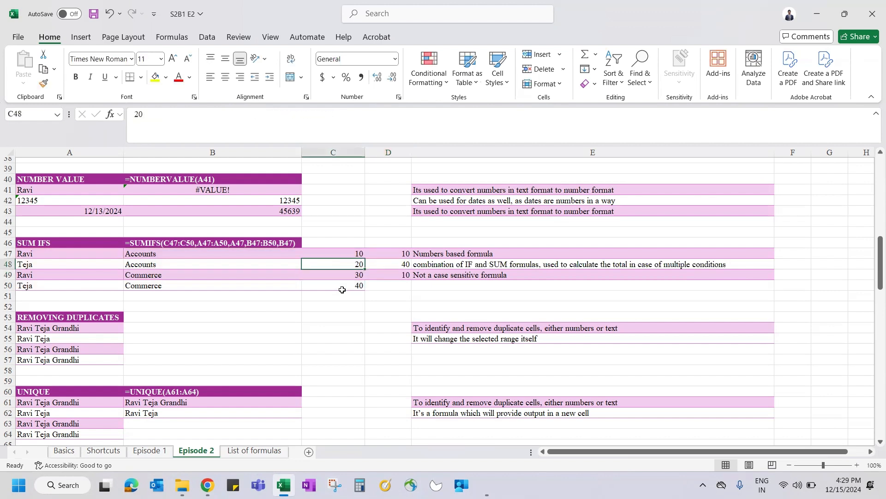
pyautogui.press('Up')
pyautogui.press('Left')
pyautogui.press('Down')
pyautogui.write('Co')
pyautogui.hotkey('ctrl', 'Return')
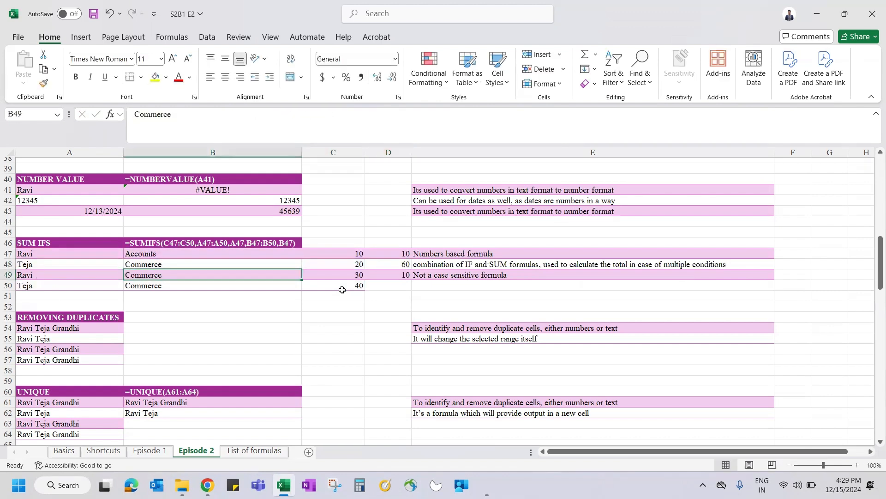
# Step: Select C48 and C50 to confirm D48's new total of 60
pyautogui.press('Right')
pyautogui.keyDown('ctrl'); pyautogui.click(351, 289); pyautogui.keyUp('ctrl')
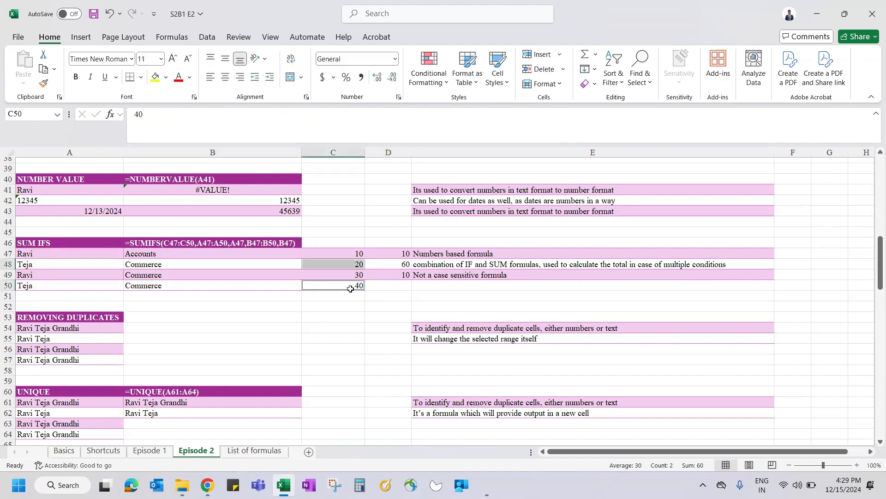
pyautogui.click(382, 265)
# Step: Review D49's formula and its "RAVI" criterion without changing it
pyautogui.press('Down')
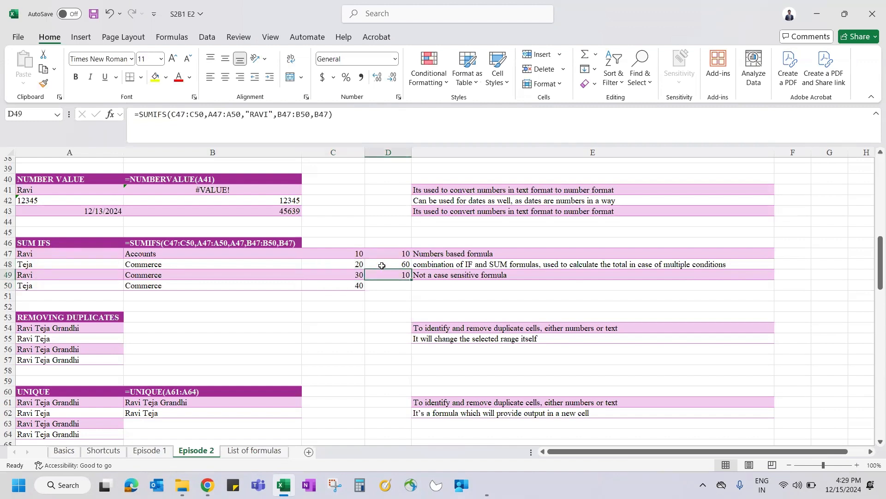
pyautogui.click(262, 114)
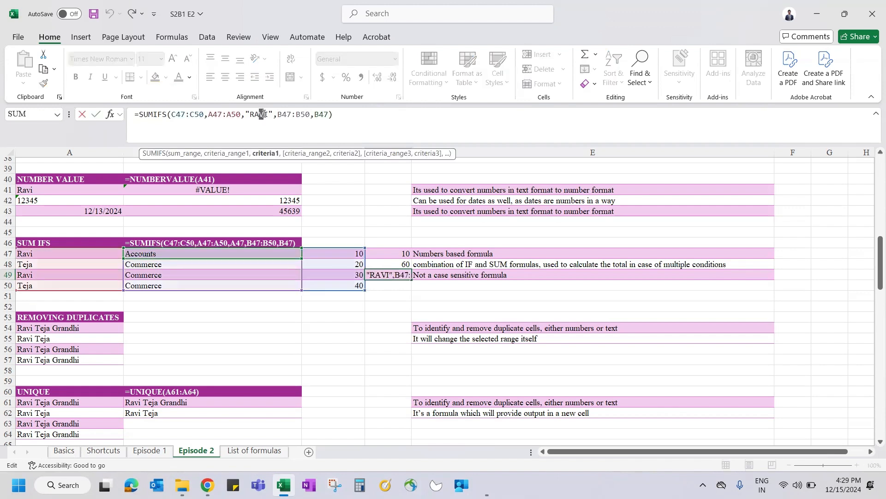
pyautogui.moveTo(245, 114); pyautogui.dragTo(267, 115)
pyautogui.press('Escape')
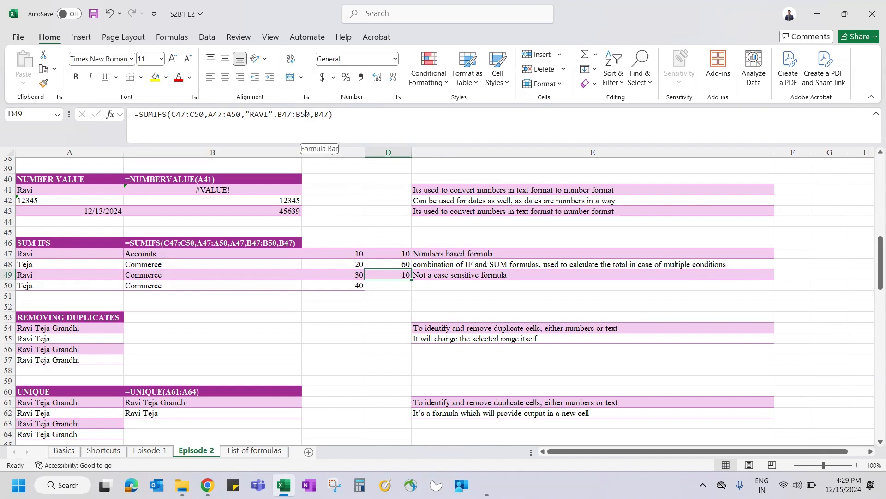
# Step: Scroll to the names in A54:A57, inspect the repeated name, and select heading row 53
pyautogui.scroll(-1, 276, 321)
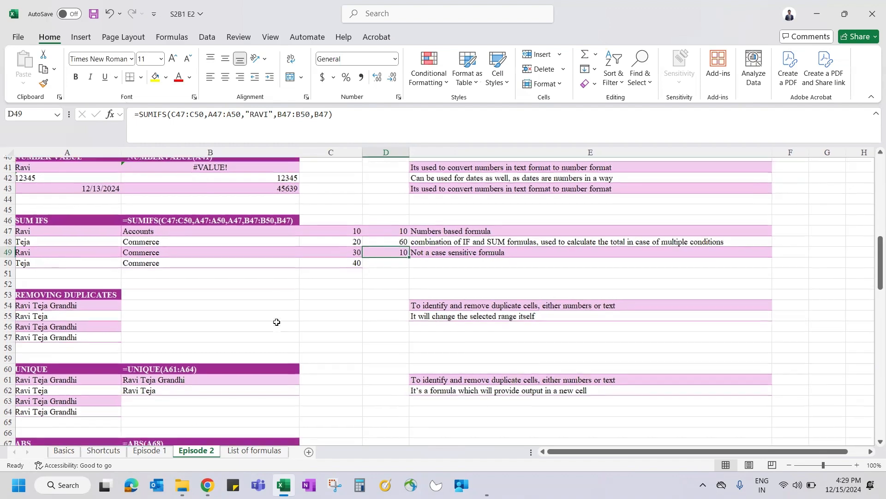
pyautogui.scroll(-2, 276, 322)
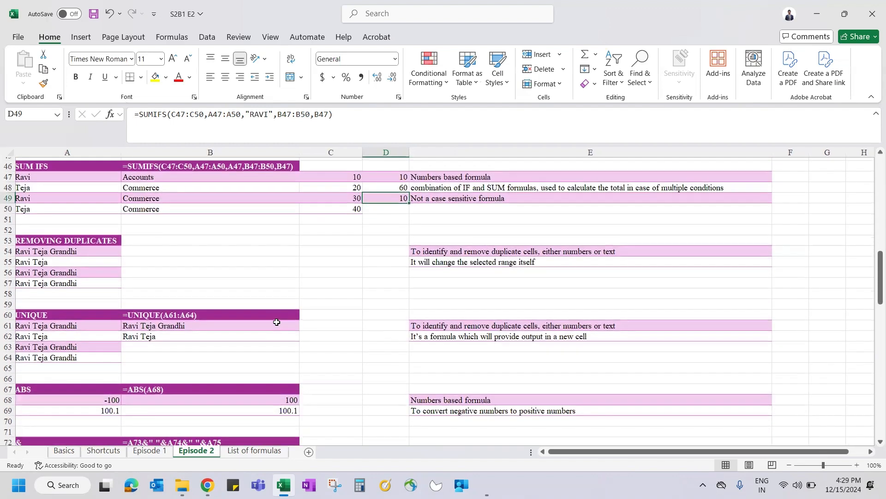
pyautogui.scroll(-1, 114, 252)
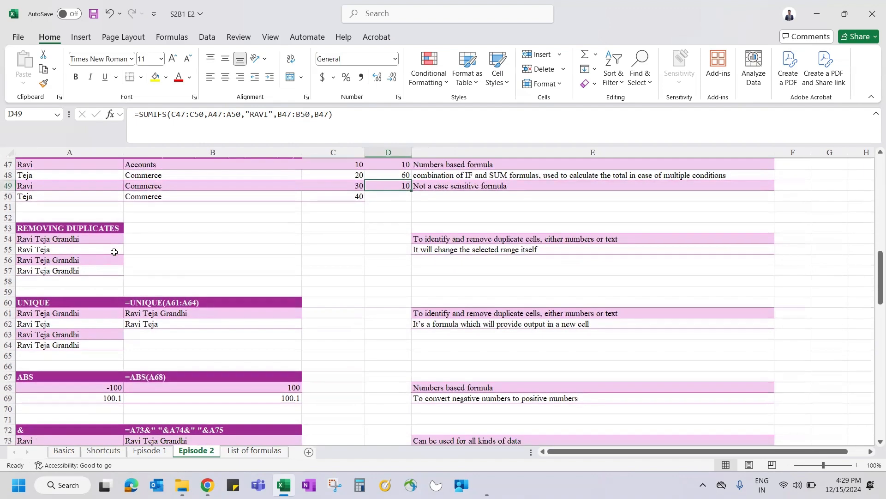
pyautogui.moveTo(46, 228); pyautogui.dragTo(74, 274)
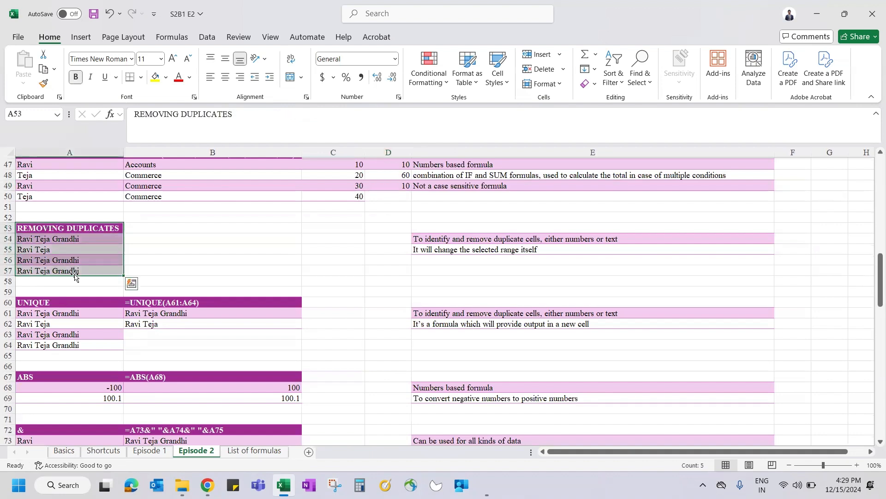
pyautogui.click(61, 236)
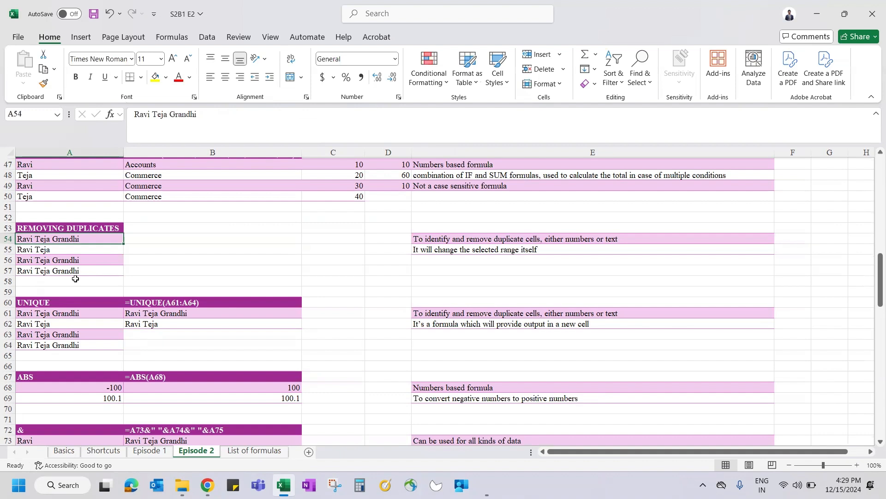
pyautogui.click(71, 260)
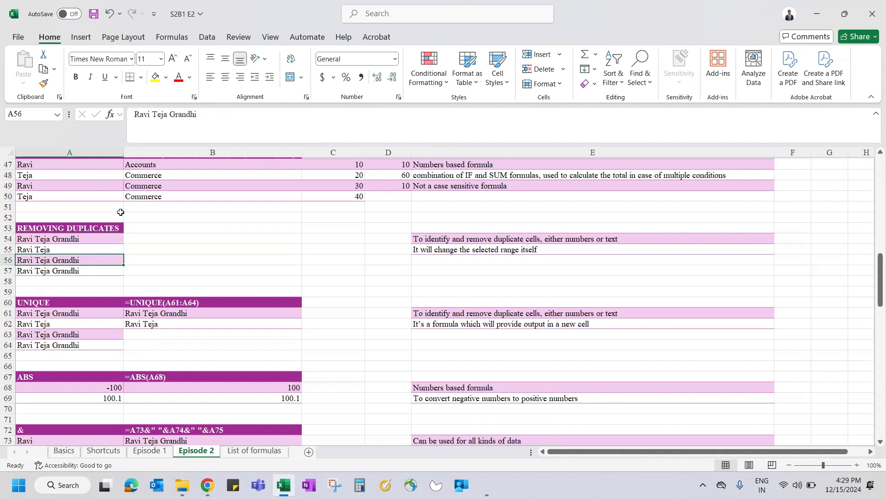
pyautogui.press('Up')
pyautogui.press('Up')
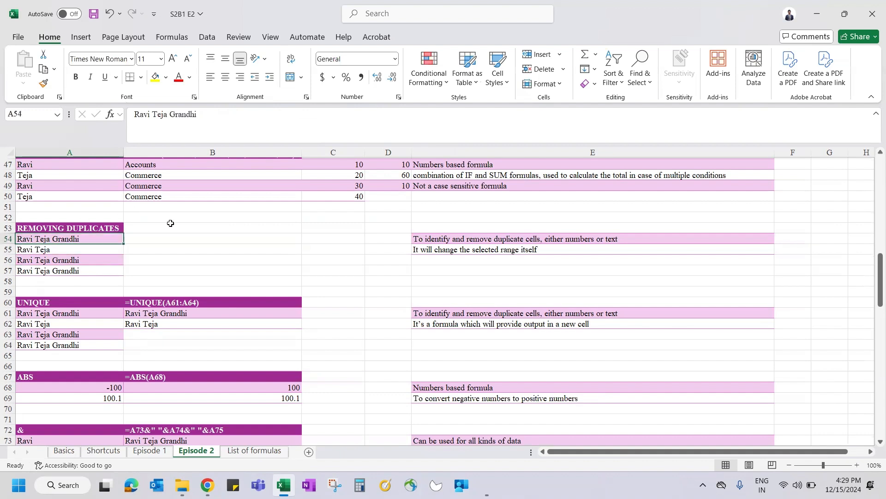
pyautogui.click(8, 228)
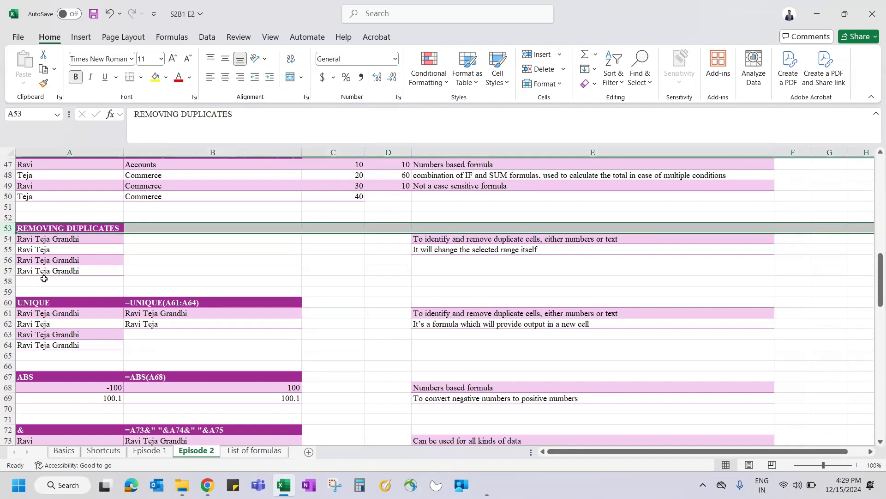
pyautogui.click(11, 307)
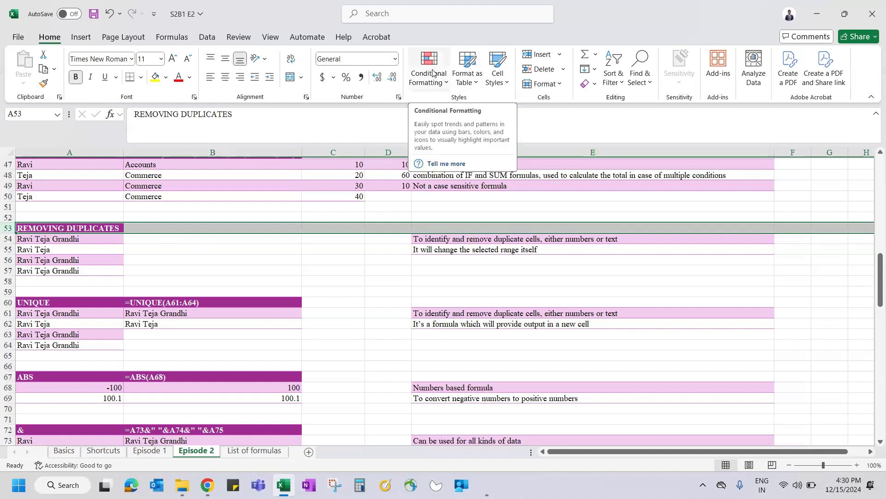
pyautogui.hotkey('ctrl', 'pageup')
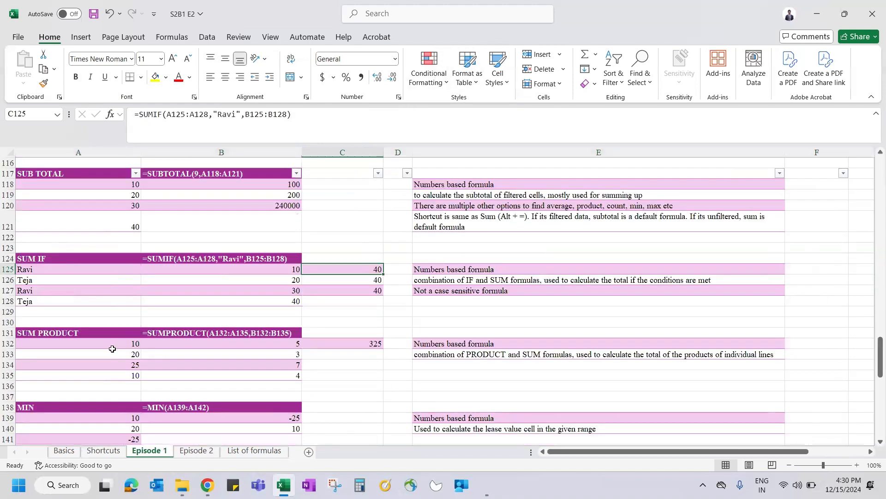
pyautogui.hotkey('ctrl', 'f')
pyautogui.write('condi')
pyautogui.press('Return')
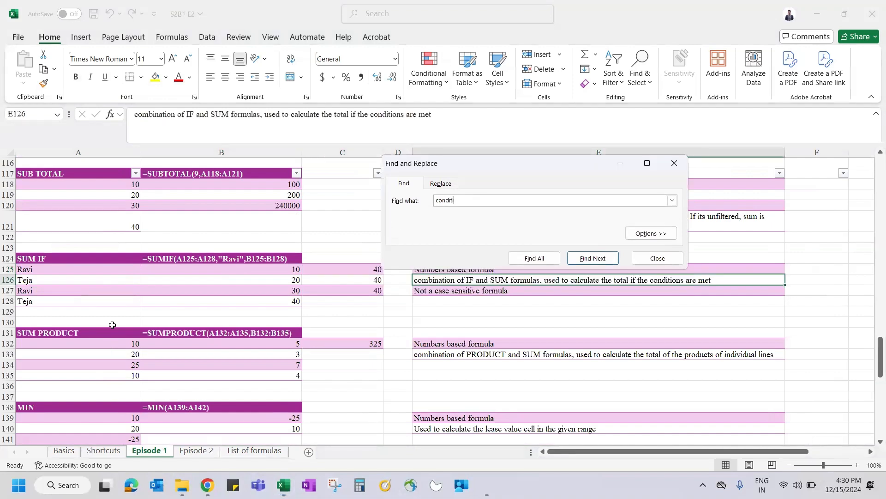
pyautogui.press('Return')
pyautogui.press('Escape')
pyautogui.hotkey('shift', 'Down')
pyautogui.hotkey('shift', 'space')
pyautogui.hotkey('shift', 'Down')
pyautogui.hotkey('shift', 'Down')
pyautogui.hotkey('shift', 'Down')
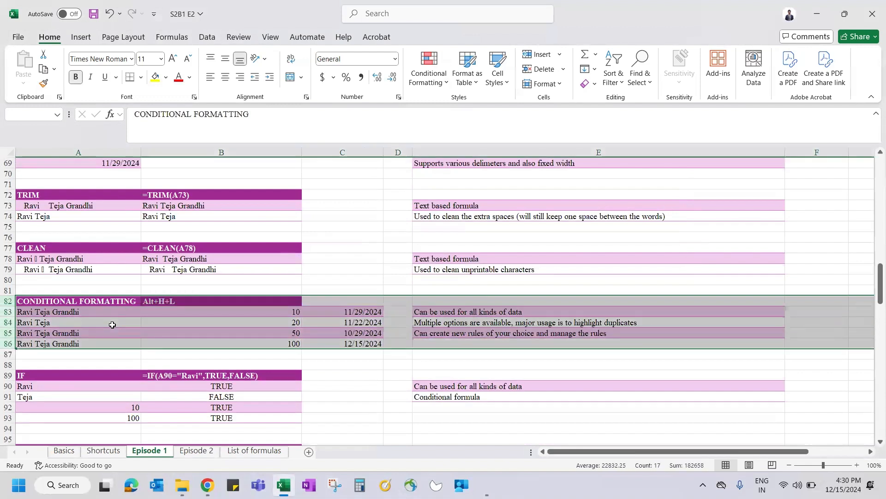
pyautogui.hotkey('ctrl', 'pagedown')
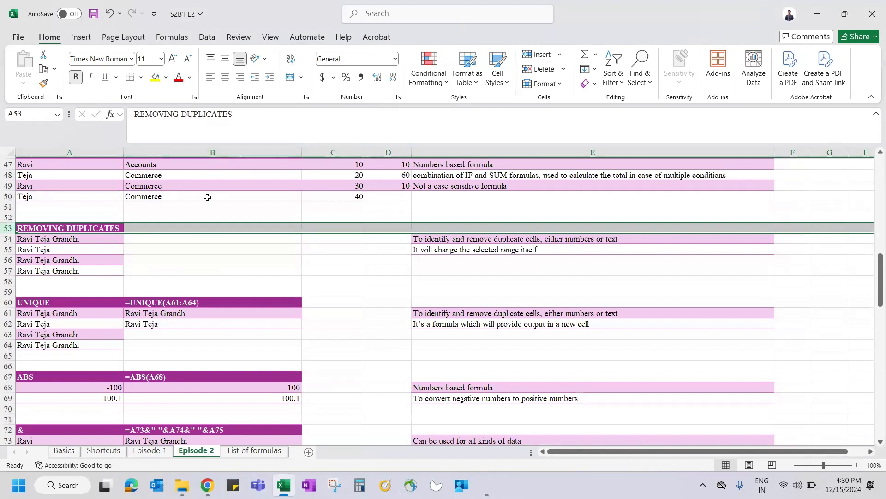
# Step: Select the four names in A54:A57 and bring up the Data ribbon's tools
pyautogui.click(154, 227)
pyautogui.press('Left')
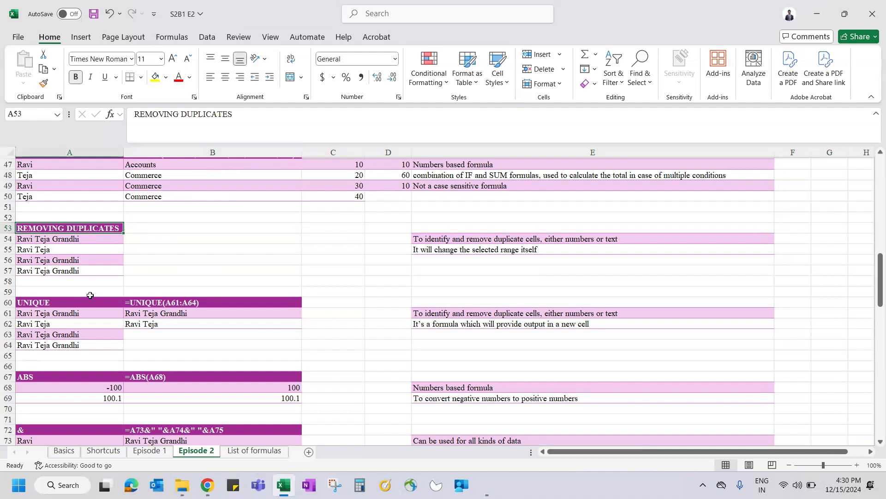
pyautogui.click(101, 236)
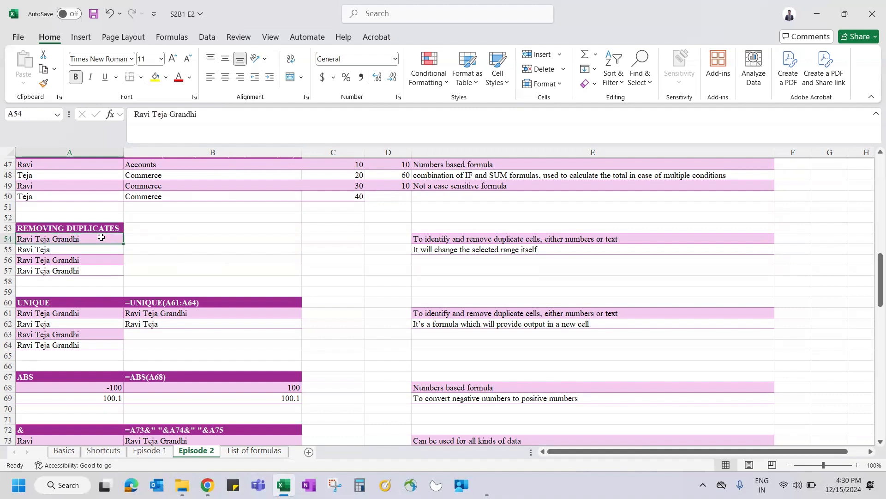
pyautogui.hotkey('ctrl', 'shift', 'Down')
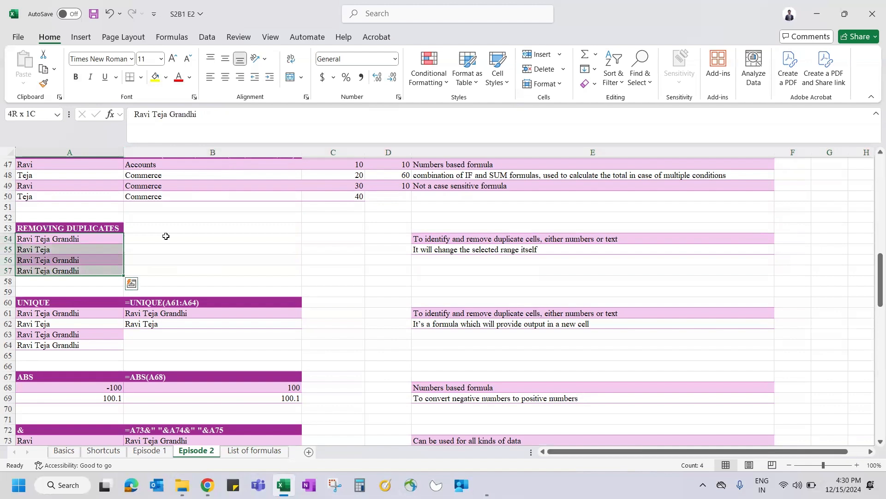
pyautogui.moveTo(148, 219); pyautogui.dragTo(299, 276)
pyautogui.moveTo(329, 271); pyautogui.dragTo(329, 274)
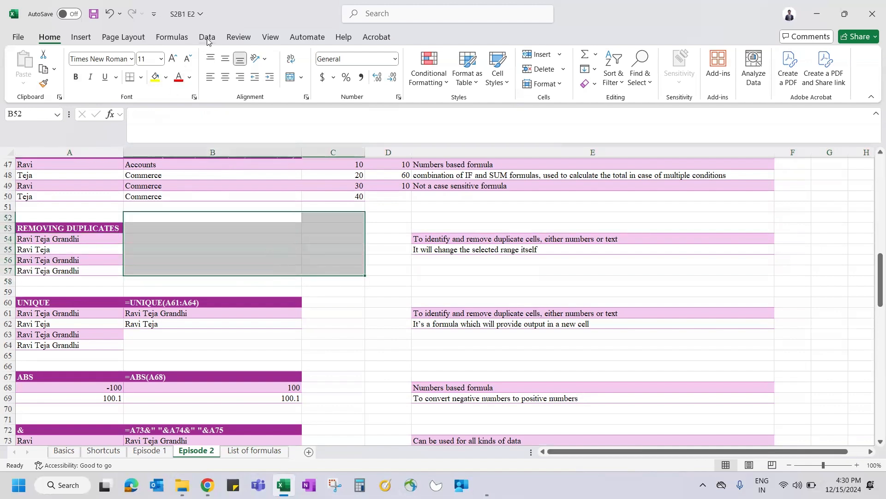
pyautogui.click(67, 239)
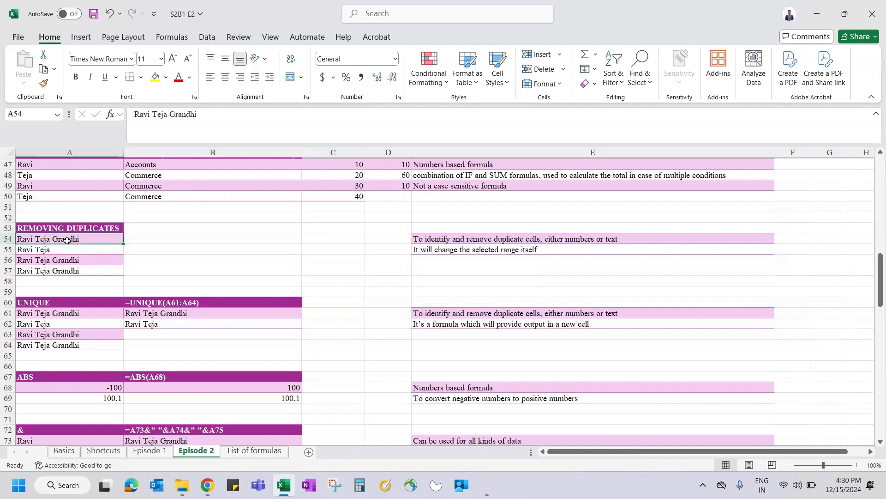
pyautogui.hotkey('ctrl', 'shift', 'Down')
pyautogui.click(207, 38)
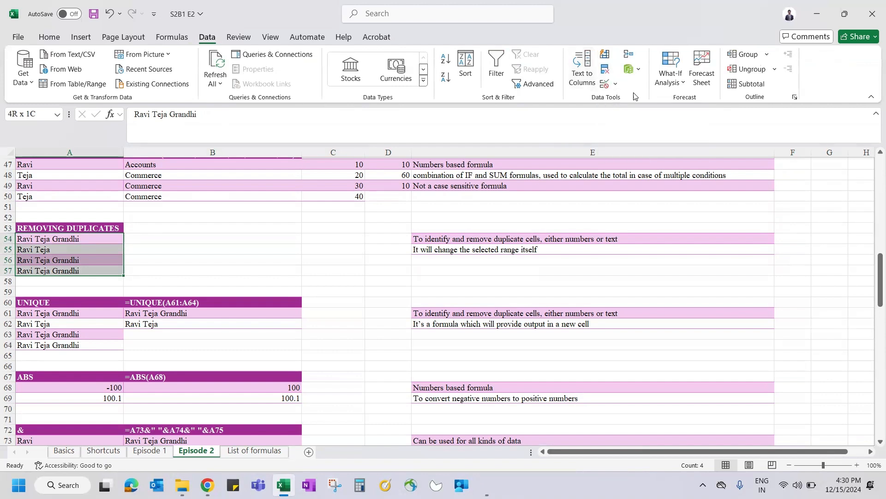
# Step: Try Remove Duplicates on A54:A57, untick the headers option, and cancel
pyautogui.click(605, 72)
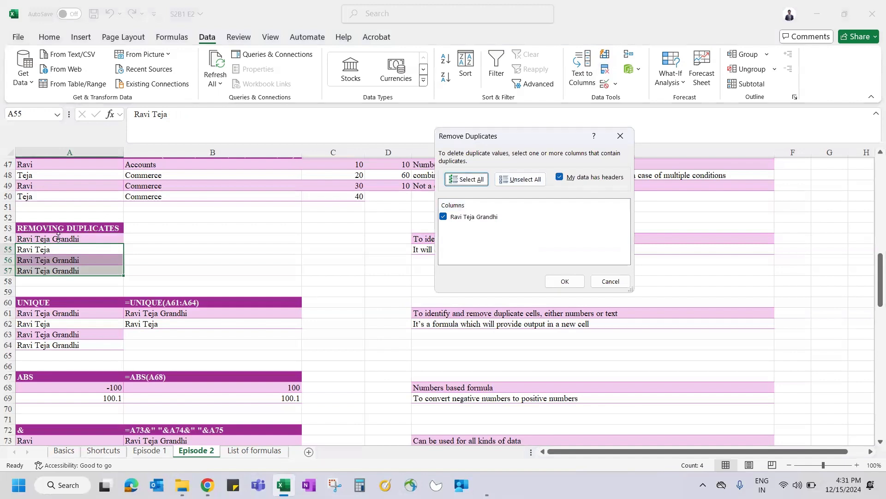
pyautogui.click(558, 177)
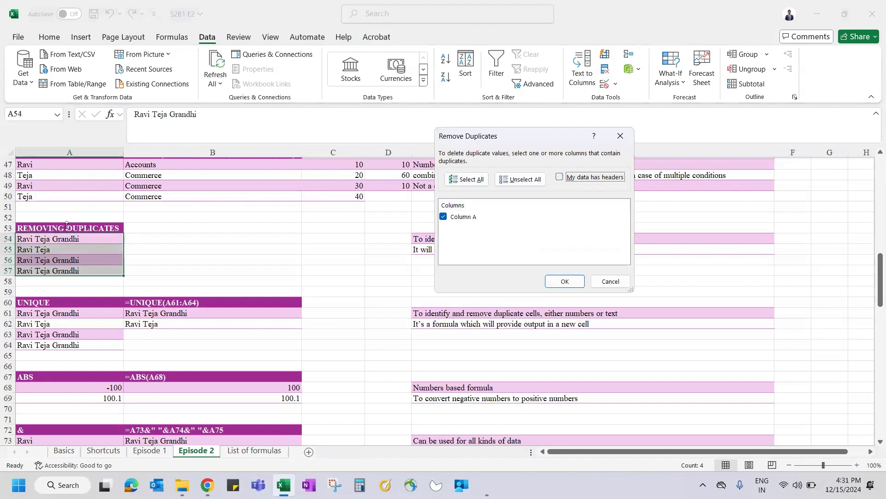
pyautogui.press('Escape')
# Step: Remove duplicates from A53:A57 with headers on, leaving two unique names
pyautogui.moveTo(67, 225); pyautogui.dragTo(69, 270)
pyautogui.click(605, 69)
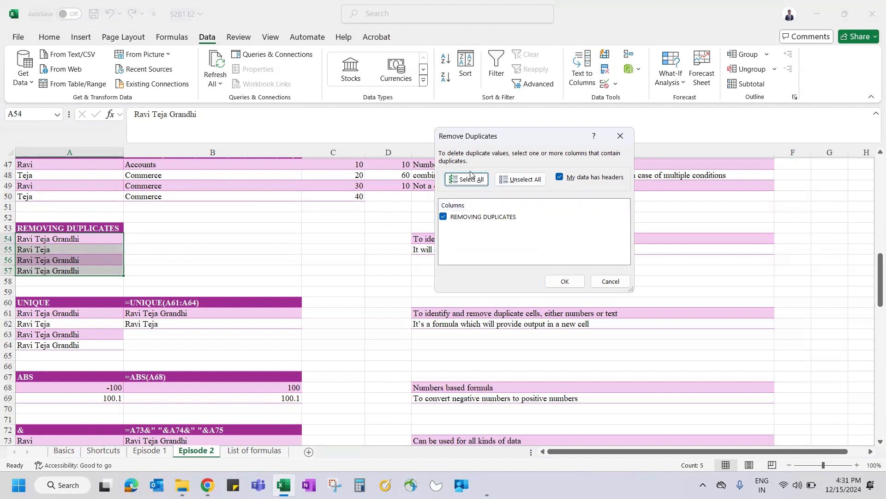
pyautogui.click(564, 280)
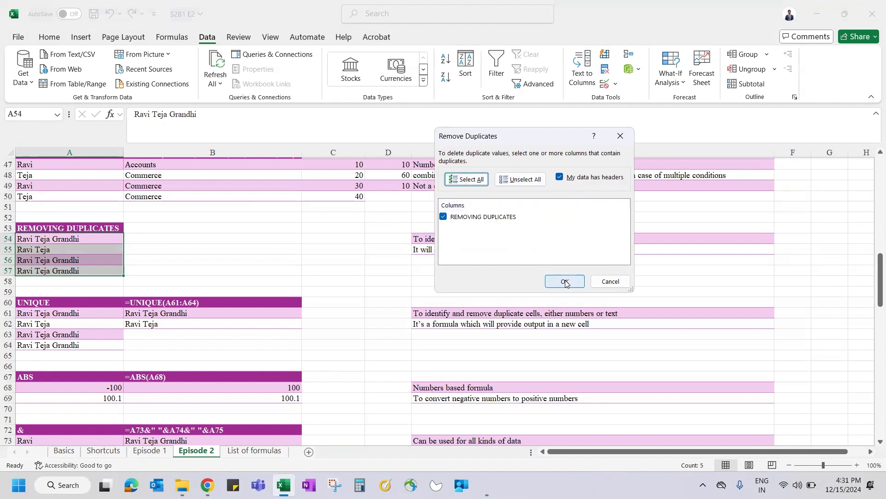
pyautogui.click(450, 275)
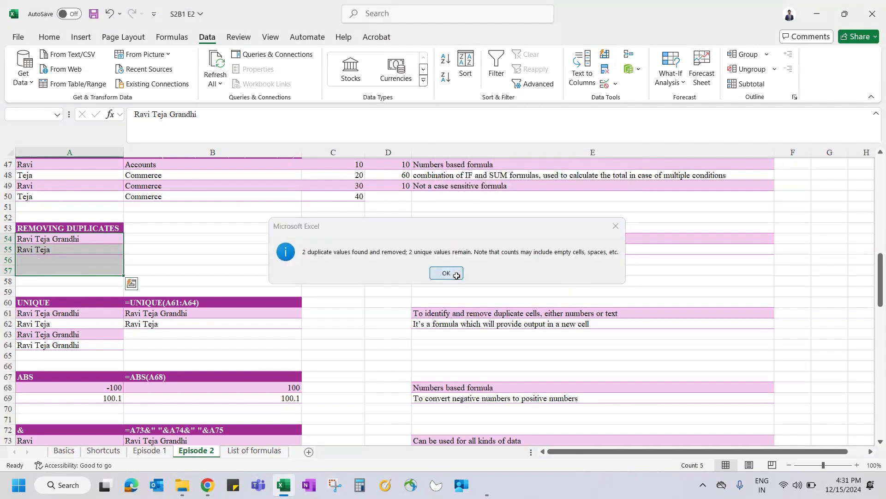
# Step: Undo the removal and run Remove Duplicates again on the same list
pyautogui.hotkey('ctrl', 'z')
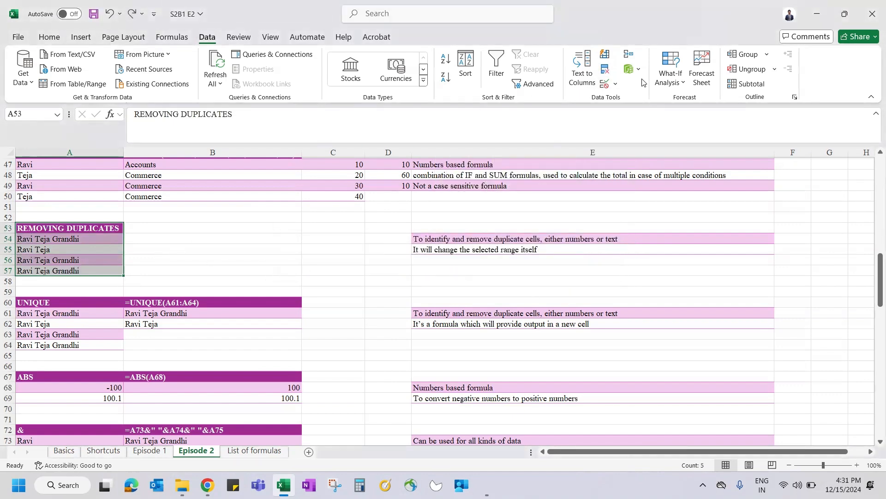
pyautogui.click(602, 72)
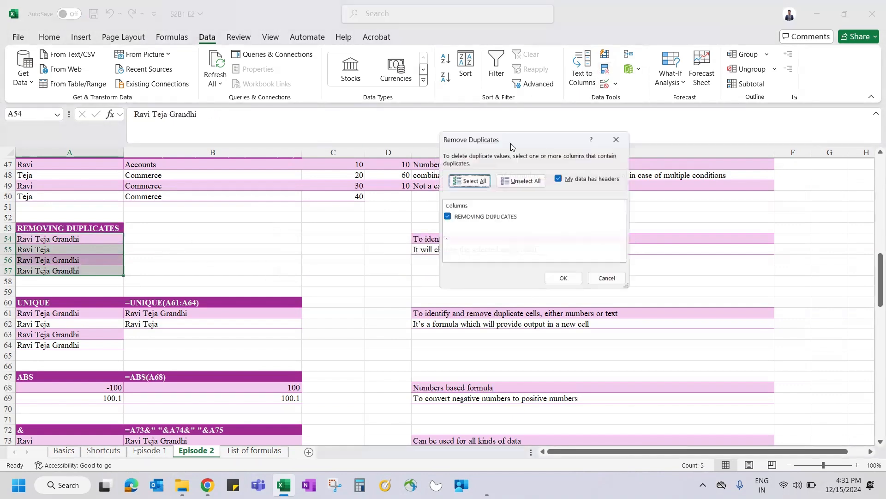
pyautogui.click(564, 281)
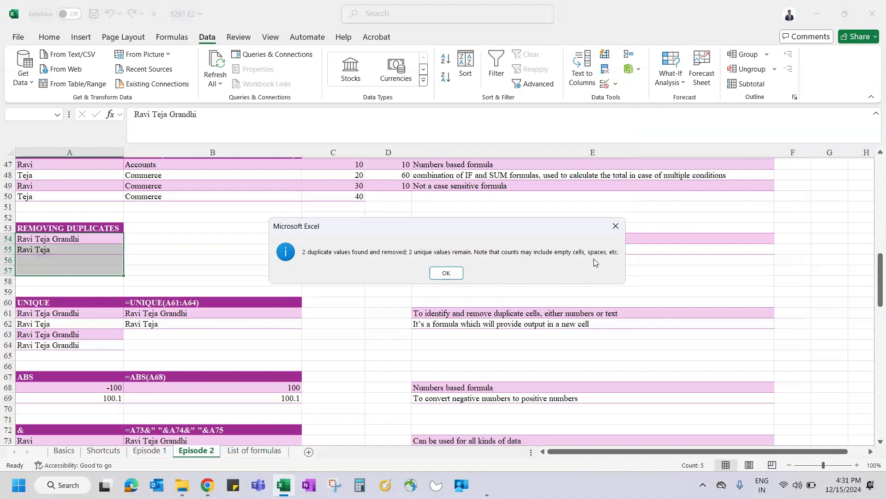
pyautogui.click(446, 272)
# Step: Run Remove Duplicates on the names in A54:A57 and dismiss the duplicates-removed message
pyautogui.hotkey('ctrl', 'z')
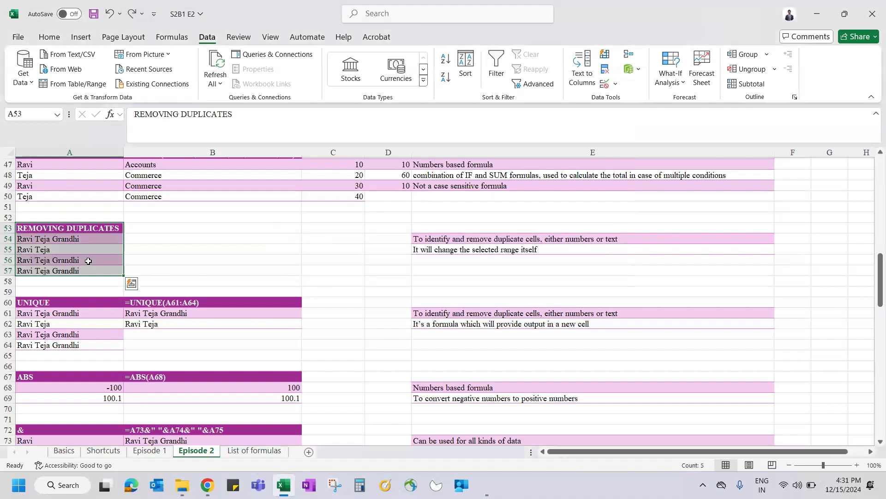
pyautogui.click(56, 263)
pyautogui.hotkey('shift', 'Down')
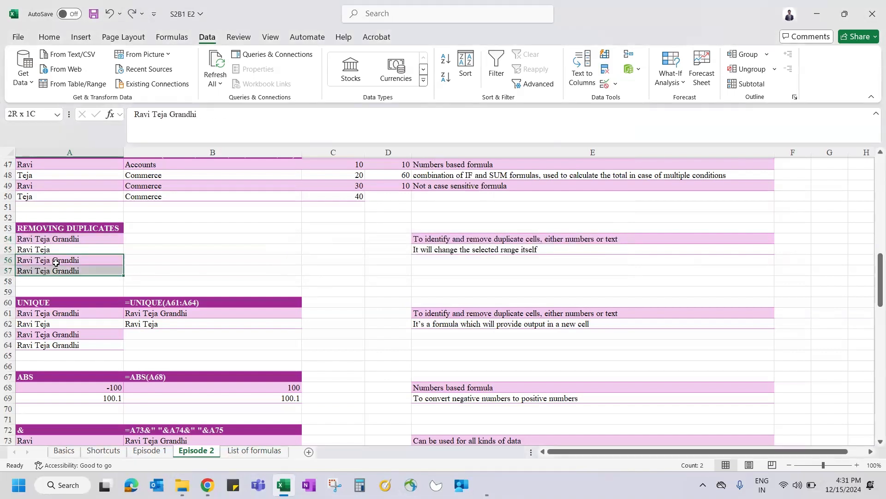
pyautogui.press('Up')
pyautogui.press('Up')
pyautogui.hotkey('shift', 'Down')
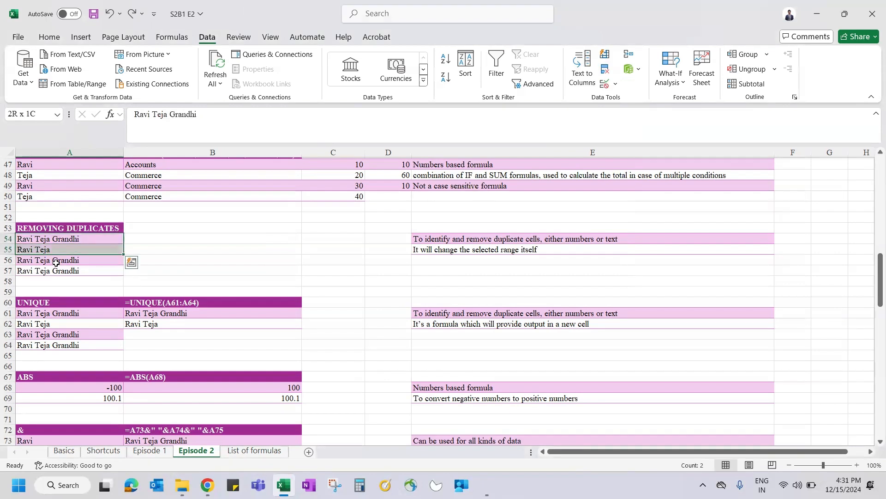
pyautogui.press('Up')
pyautogui.press('Down')
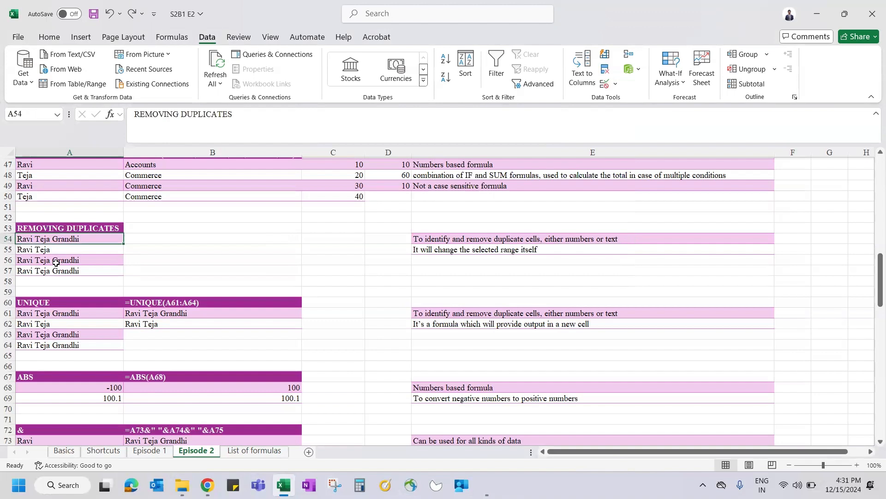
pyautogui.hotkey('ctrl', 'shift', 'Down')
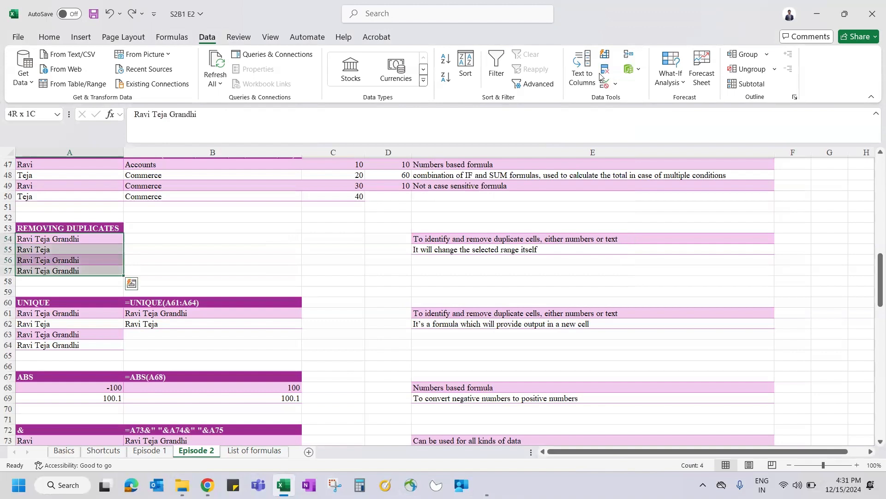
pyautogui.click(629, 55)
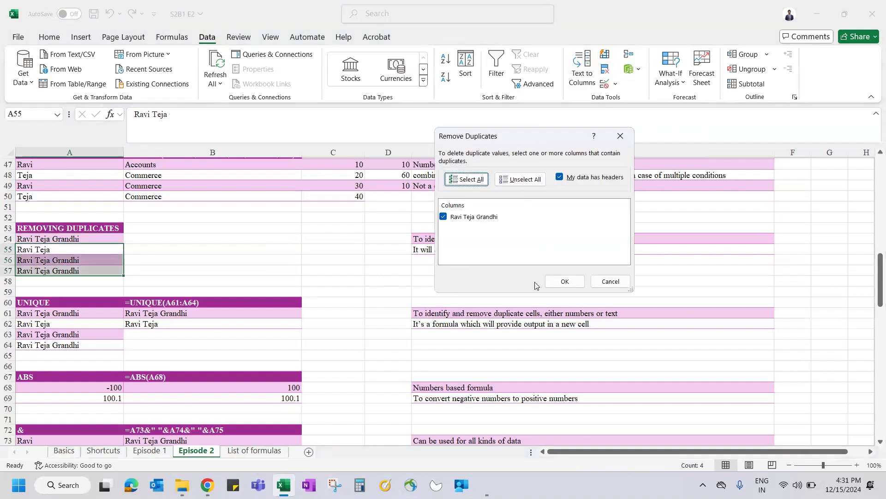
pyautogui.click(563, 281)
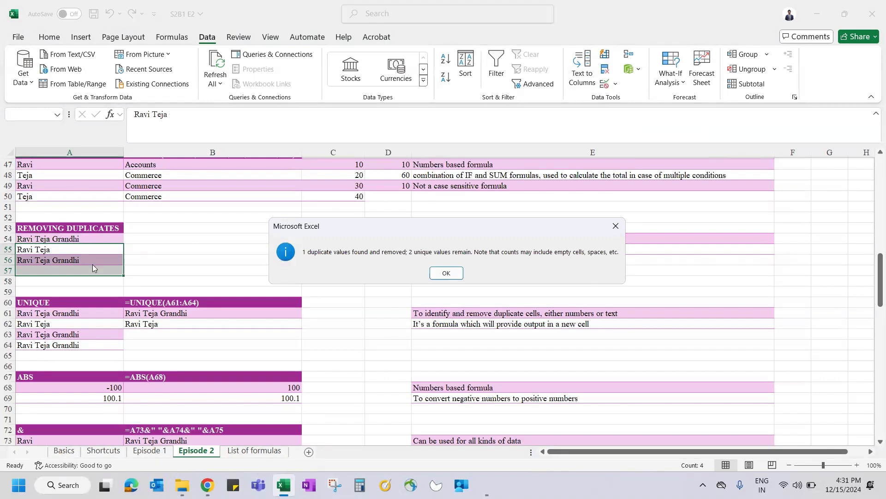
pyautogui.press('Return')
# Step: Undo that and rerun Remove Duplicates on A53:A57 with the heading, leaving two unique names
pyautogui.hotkey('ctrl', 'z')
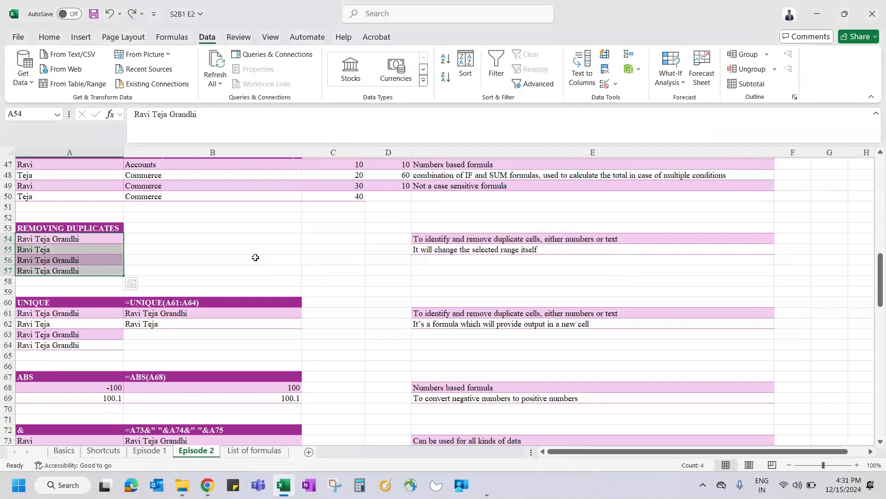
pyautogui.click(605, 70)
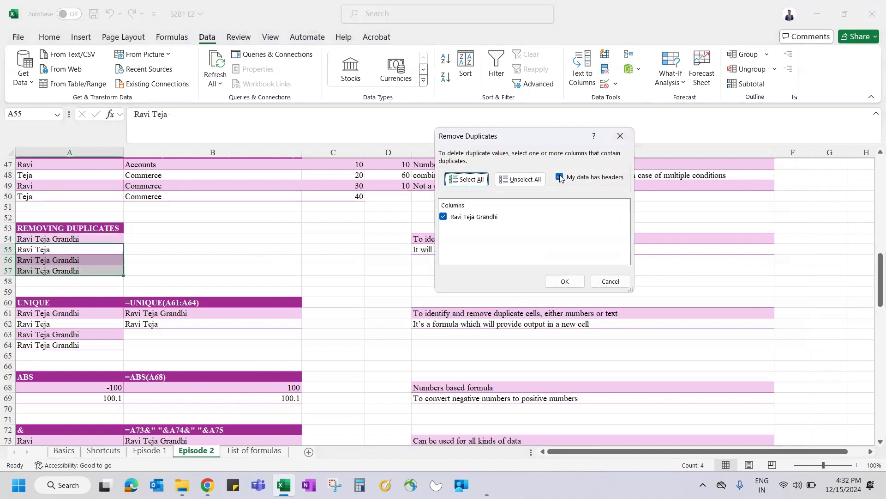
pyautogui.press('Escape')
pyautogui.click(107, 224)
pyautogui.hotkey('ctrl', 'shift', 'Down')
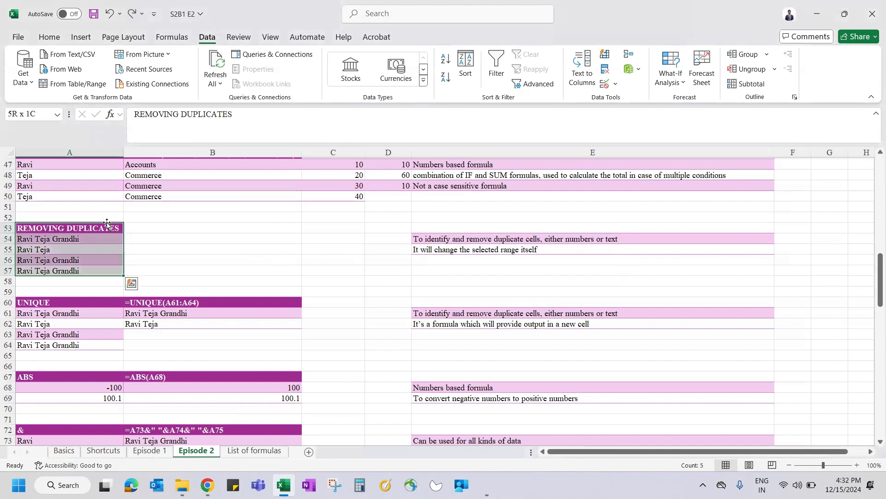
pyautogui.click(605, 70)
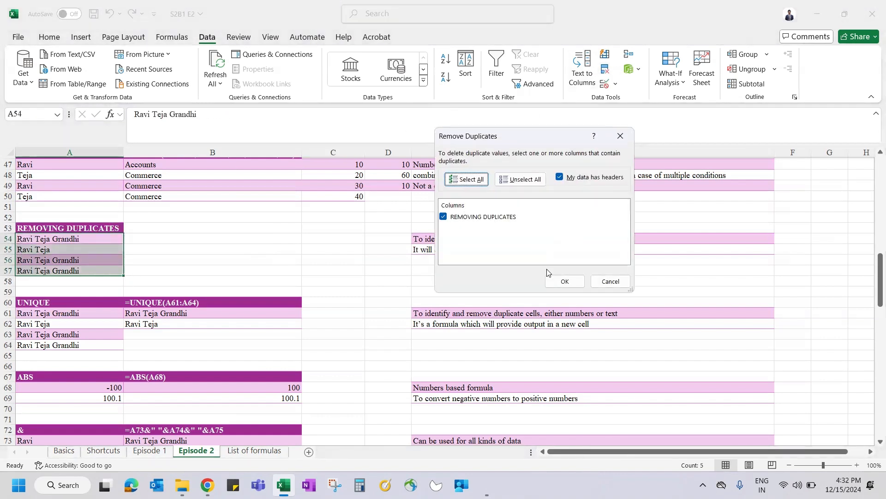
pyautogui.click(560, 282)
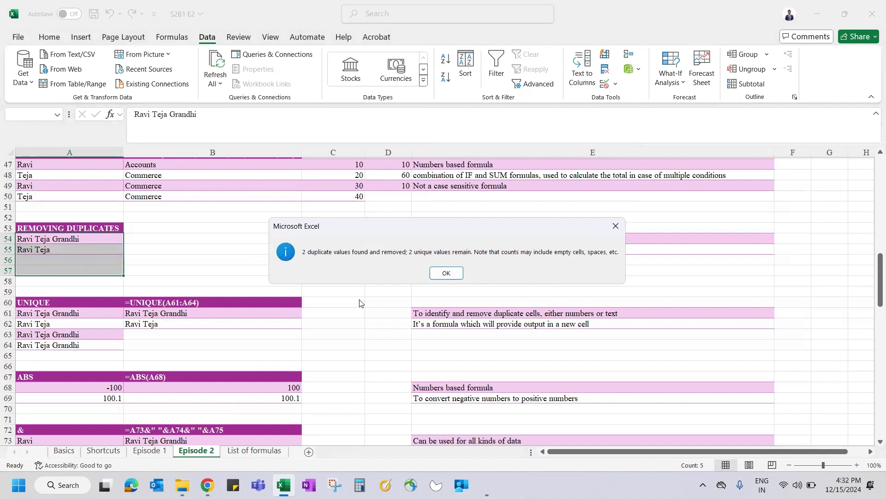
pyautogui.click(445, 275)
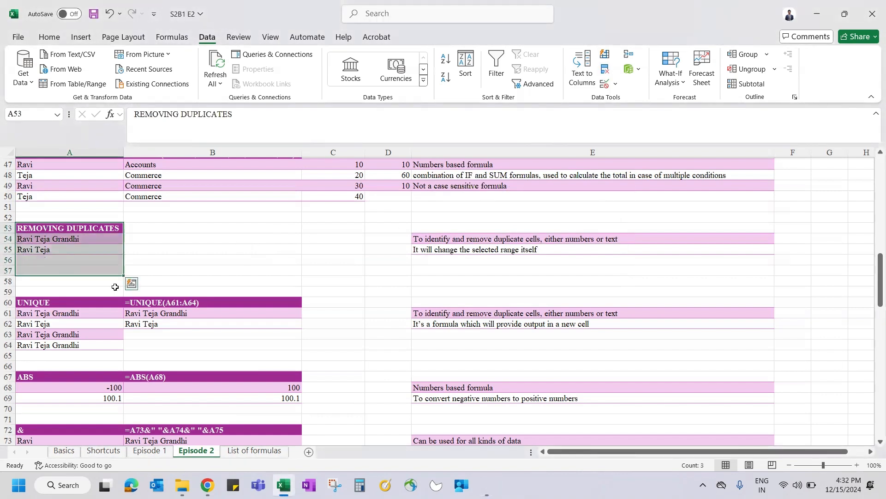
# Step: Enter =UNIQUE(A61:A64) in B61 using the function suggestions
pyautogui.click(87, 308)
pyautogui.press('Right')
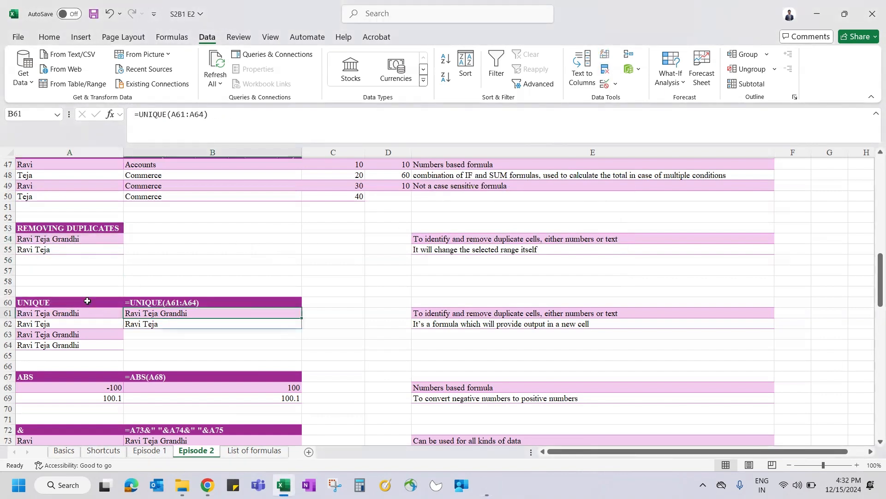
pyautogui.write('=UN')
pyautogui.press('Down')
pyautogui.press('Down')
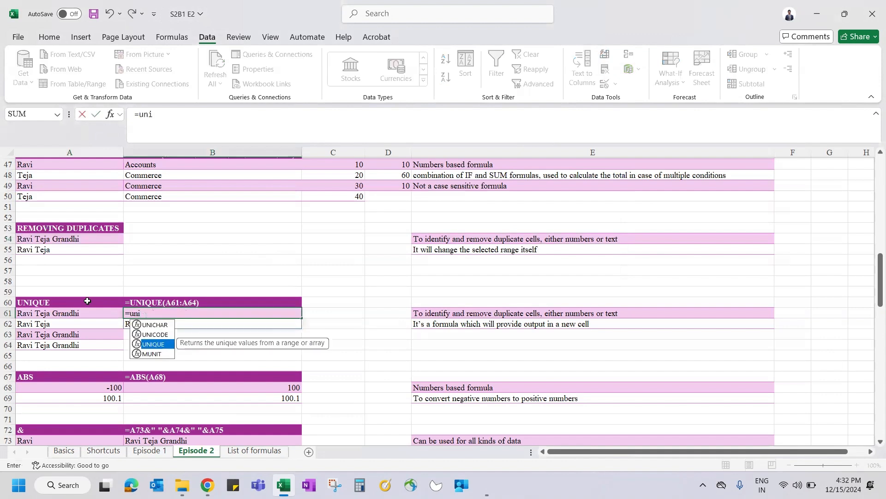
pyautogui.press('Tab')
pyautogui.click(71, 317)
pyautogui.hotkey('shift', 'Down')
pyautogui.hotkey('shift', 'Down')
pyautogui.hotkey('shift', 'Down')
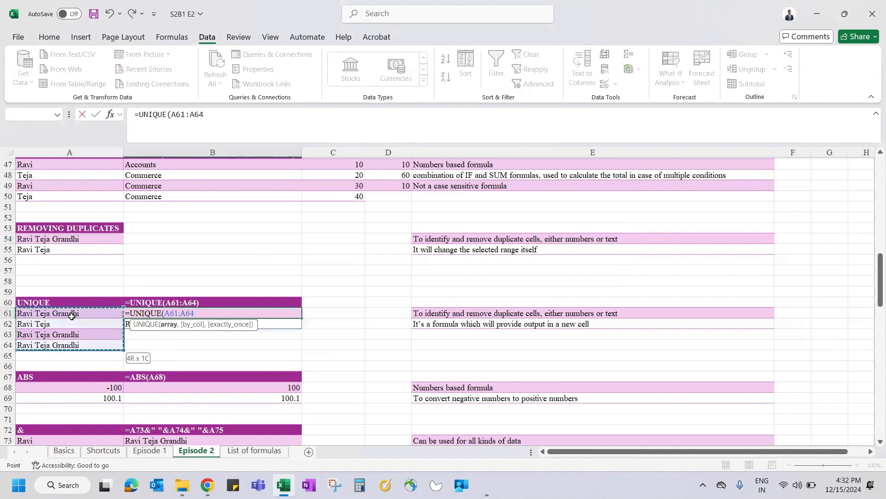
pyautogui.press('Return')
# Step: Clear B61 and re-enter =UNIQUE(A61:A64), then check the spilled distinct names
pyautogui.press('Up')
pyautogui.press('Delete')
pyautogui.write('=u')
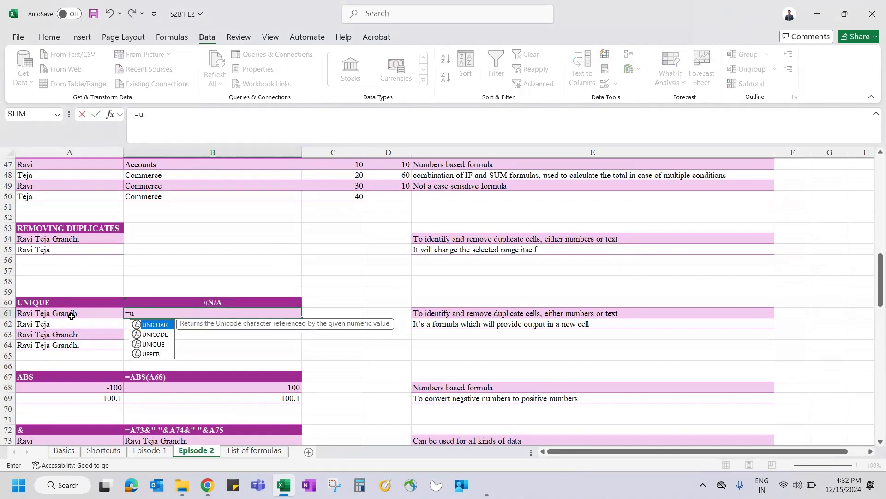
pyautogui.press('Tab')
pyautogui.press('BackSpace')
pyautogui.press('BackSpace')
pyautogui.press('BackSpace')
pyautogui.press('BackSpace')
pyautogui.press('BackSpace')
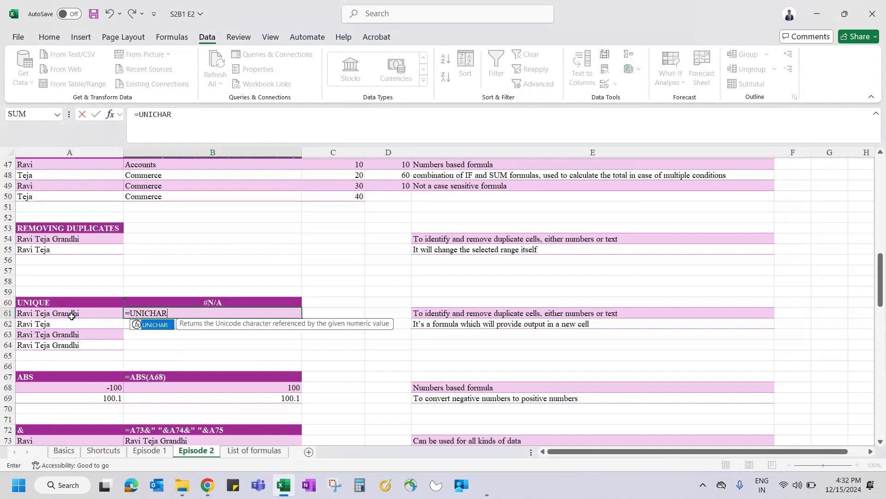
pyautogui.press('Down')
pyautogui.press('Down')
pyautogui.press('Tab')
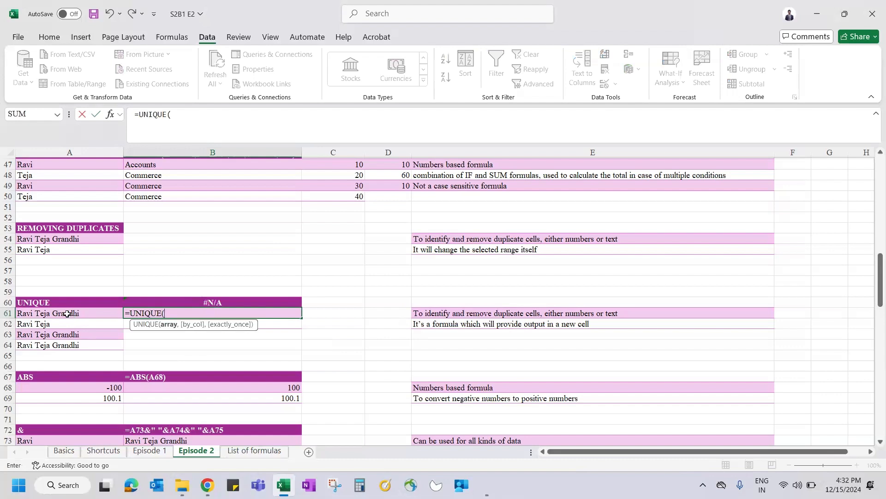
pyautogui.hotkey('ctrl', 'shift', 'Down')
pyautogui.click(66, 313)
pyautogui.hotkey('ctrl', 'shift', 'Down')
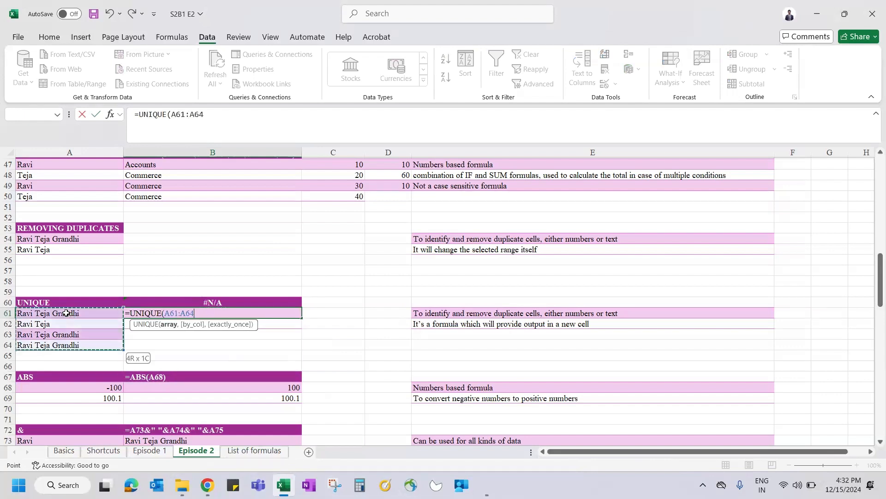
pyautogui.press('Return')
pyautogui.press('Up')
pyautogui.hotkey('shift', 'Down')
pyautogui.hotkey('shift', 'Down')
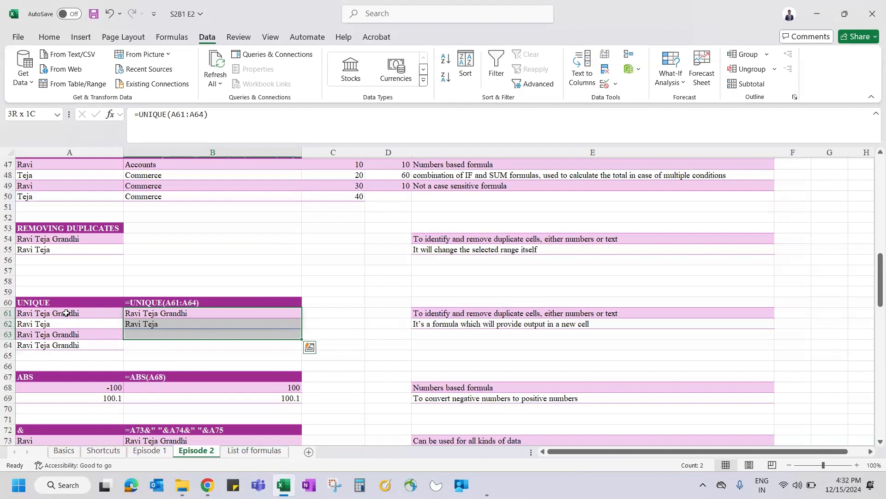
pyautogui.hotkey('shift', 'Up')
pyautogui.hotkey('shift', 'Up')
pyautogui.moveTo(135, 229); pyautogui.dragTo(90, 269)
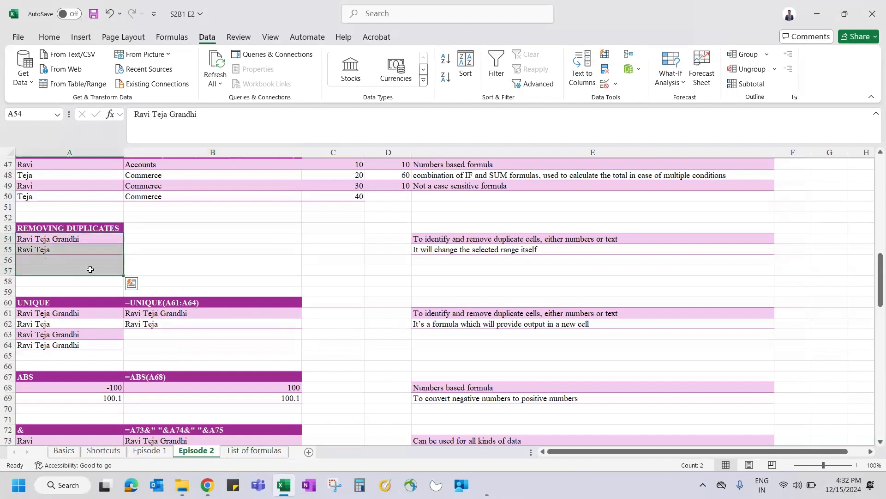
pyautogui.click(74, 243)
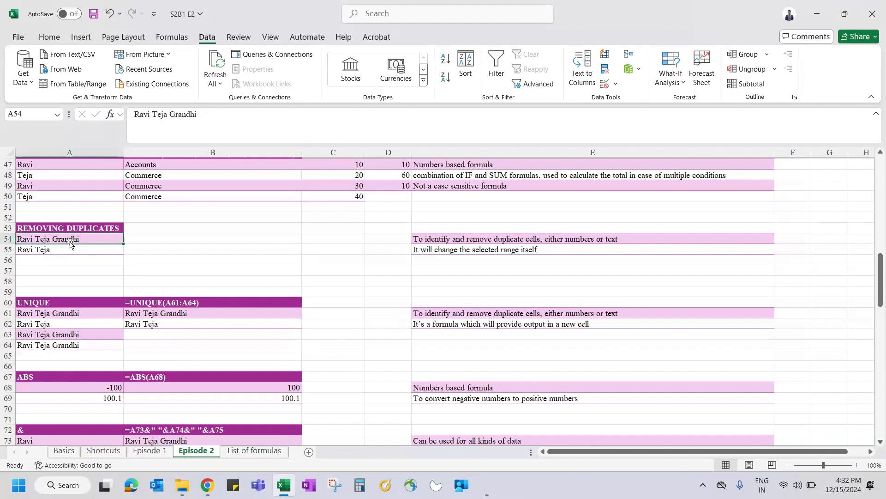
pyautogui.moveTo(90, 311); pyautogui.dragTo(166, 339)
pyautogui.moveTo(91, 309); pyautogui.dragTo(90, 354)
pyautogui.hotkey('ctrl', 'z')
pyautogui.moveTo(156, 314); pyautogui.dragTo(170, 349)
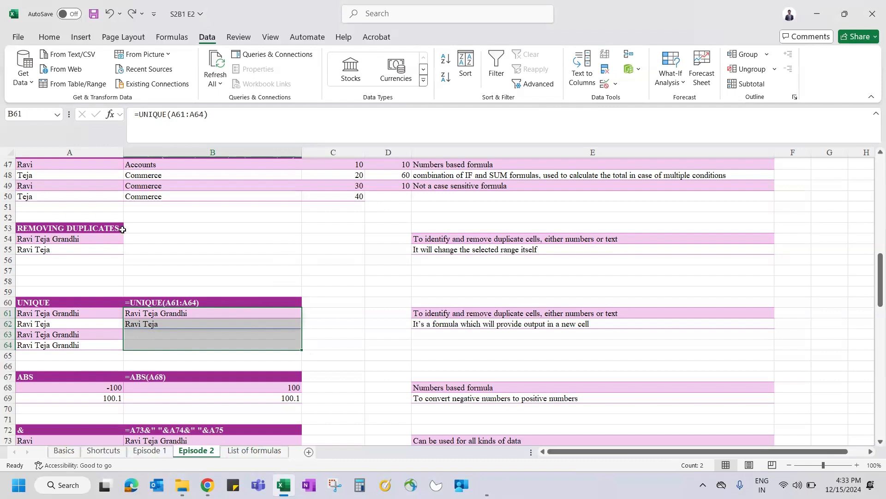
pyautogui.moveTo(77, 208); pyautogui.dragTo(233, 260)
pyautogui.click(304, 319)
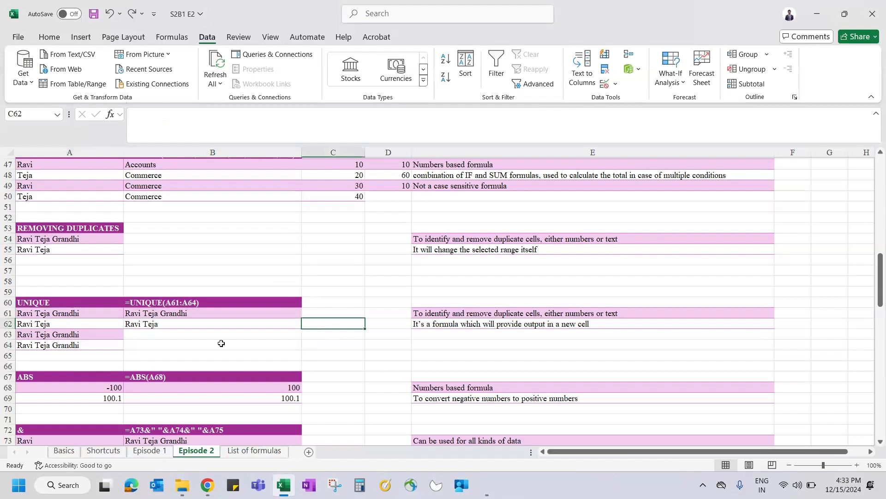
# Step: Scroll down to the ABS example and select cell B68
pyautogui.scroll(-1, 221, 342)
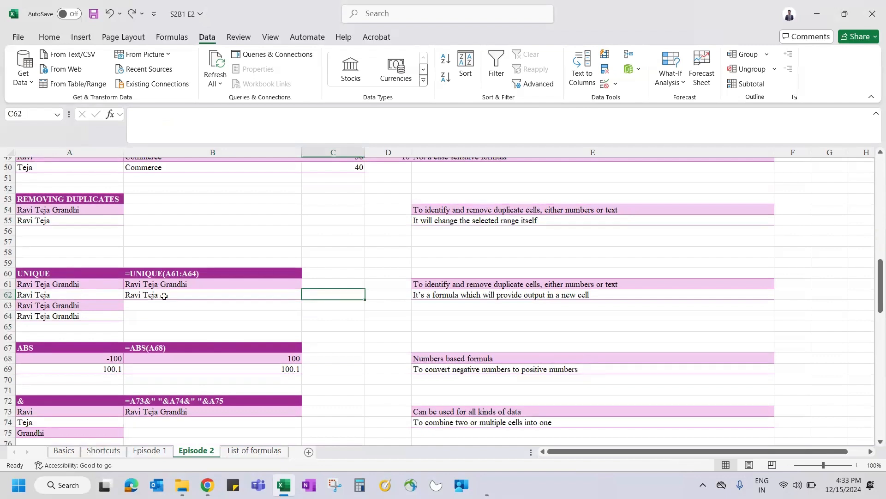
pyautogui.scroll(-1, 164, 296)
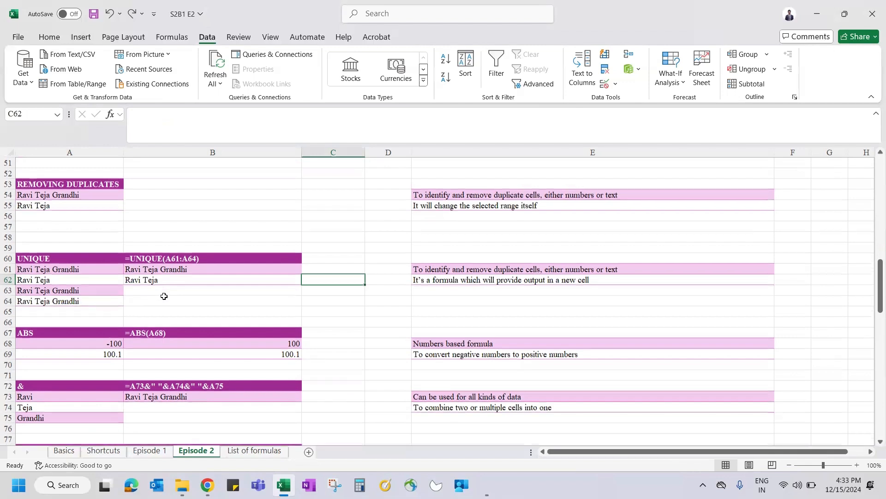
pyautogui.scroll(-3, 164, 296)
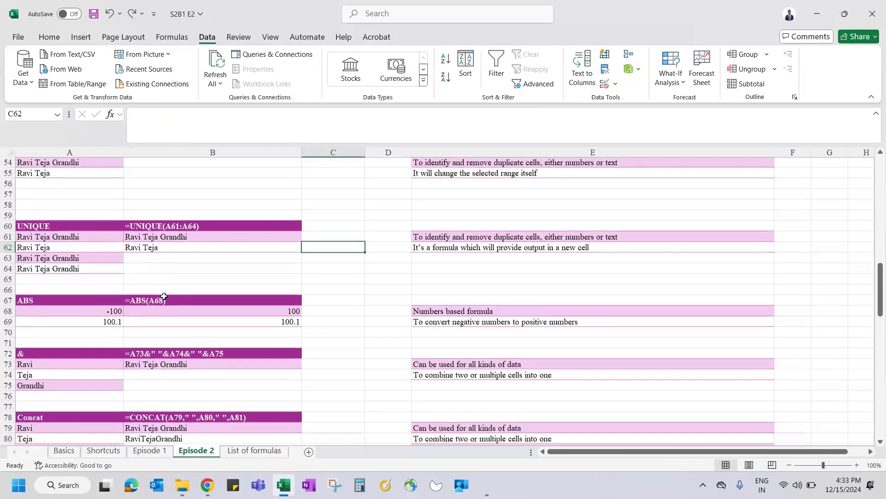
pyautogui.click(206, 261)
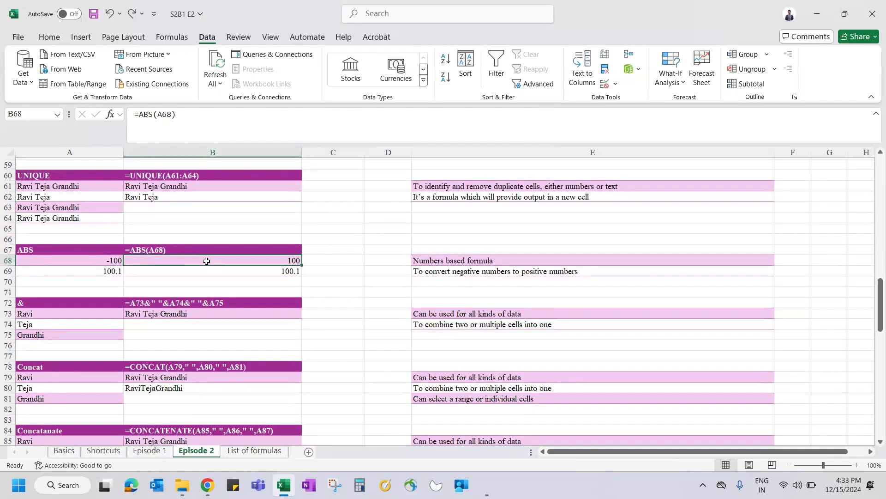
pyautogui.hotkey('alt', 'Tab')
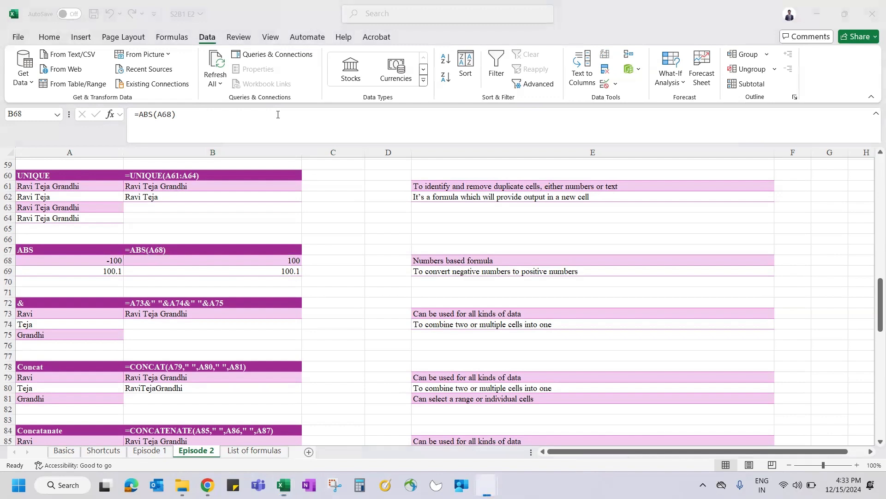
pyautogui.click(156, 259)
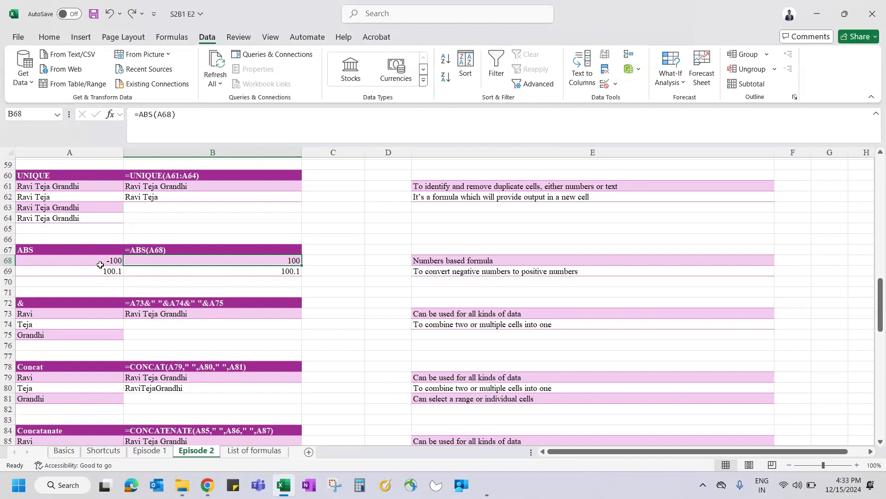
# Step: Enter =ABS(A68) in B68 to turn -100 into 100, then compare with B69's 100.1
pyautogui.write('=abs')
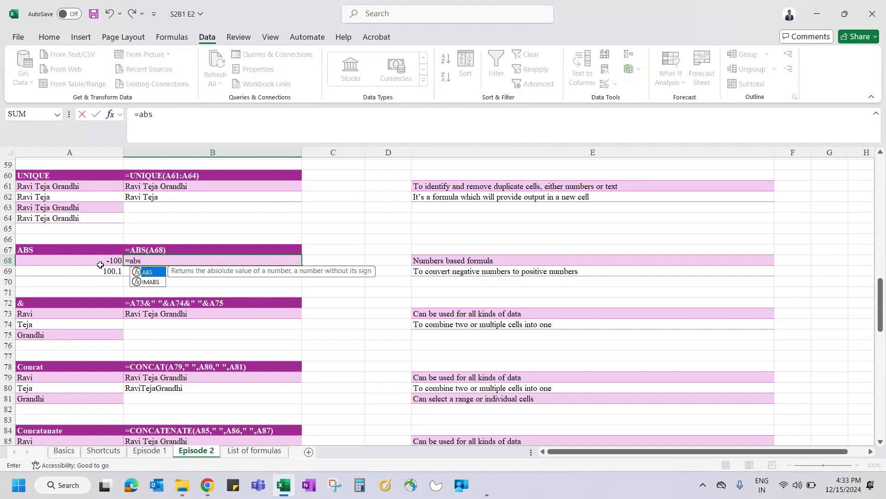
pyautogui.press('Tab')
pyautogui.click(82, 261)
pyautogui.press('Return')
pyautogui.press('Up')
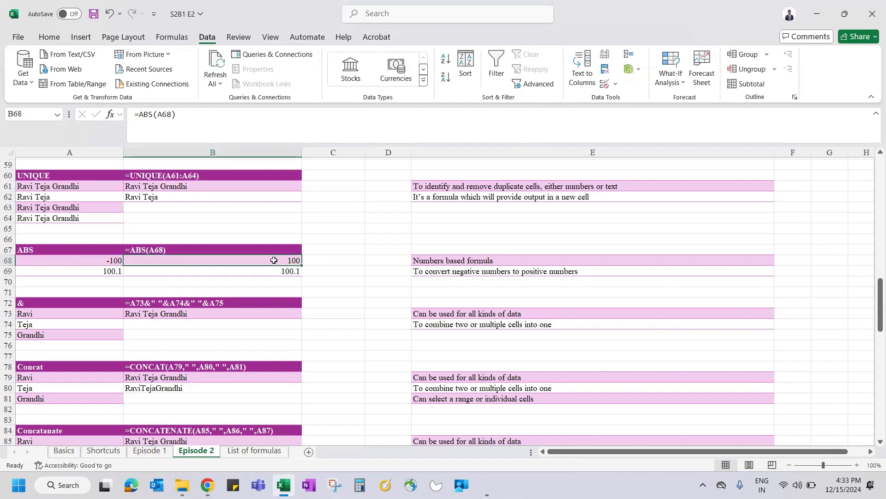
pyautogui.press('Down')
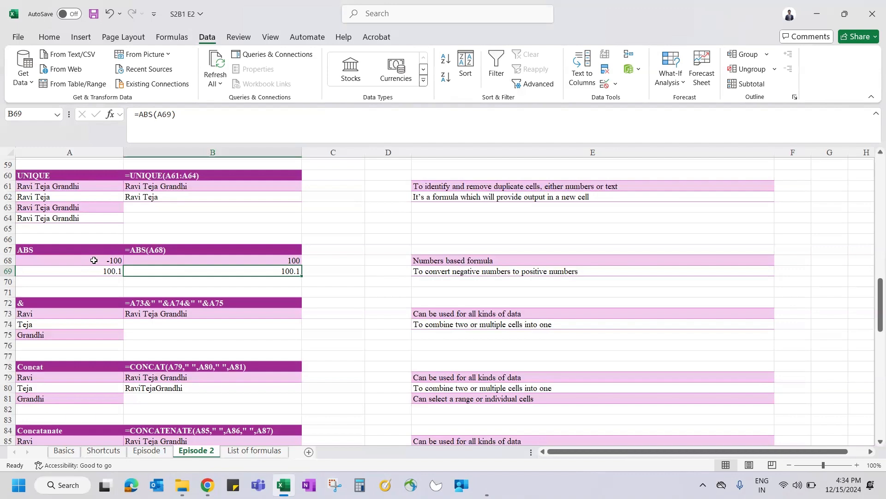
pyautogui.press('Up')
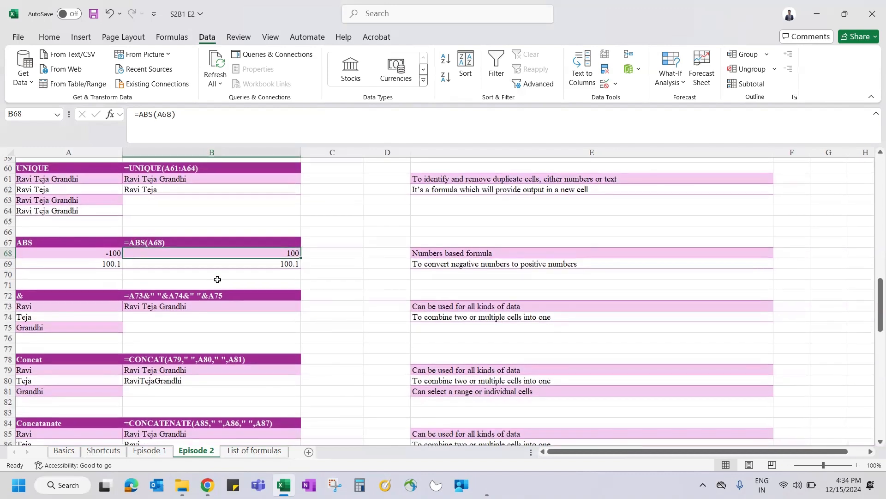
pyautogui.scroll(-2, 218, 279)
# Step: Inspect the & example's formula in B73 without changing it, then move down to B74
pyautogui.click(158, 245)
pyautogui.press('Down')
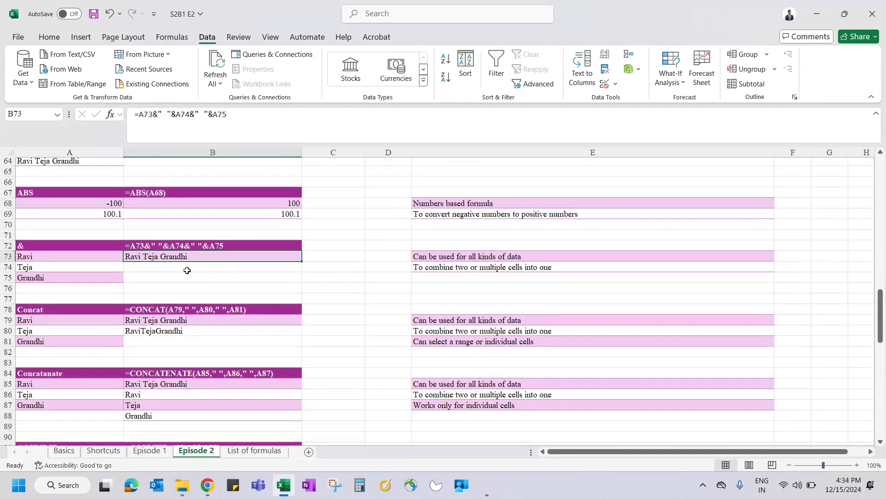
pyautogui.scroll(-1, 186, 267)
pyautogui.moveTo(86, 225); pyautogui.dragTo(215, 389)
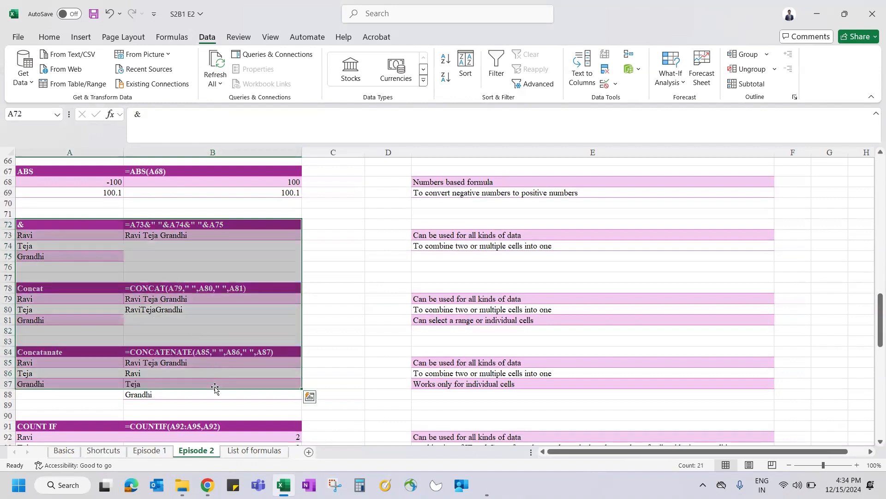
pyautogui.click(70, 225)
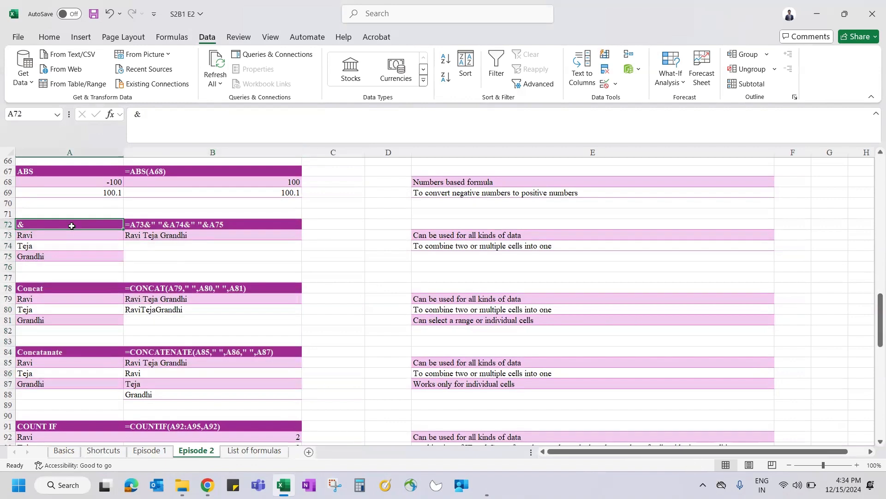
pyautogui.click(169, 233)
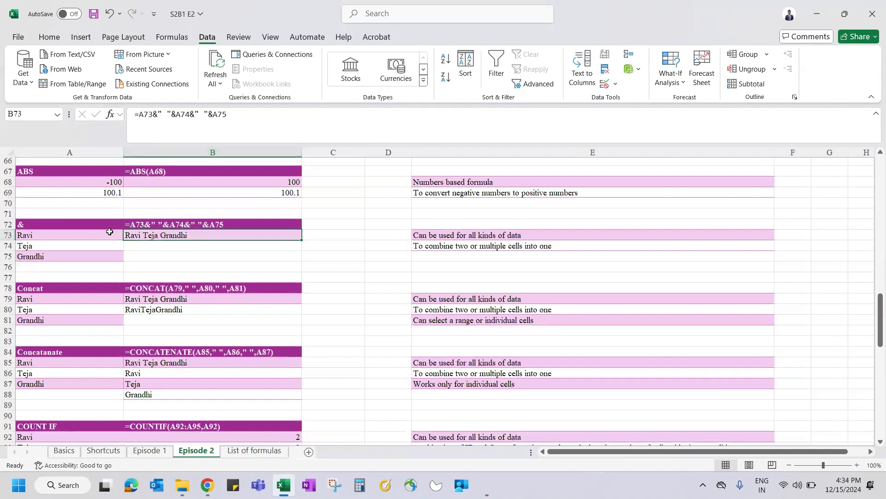
pyautogui.moveTo(54, 233); pyautogui.dragTo(58, 255)
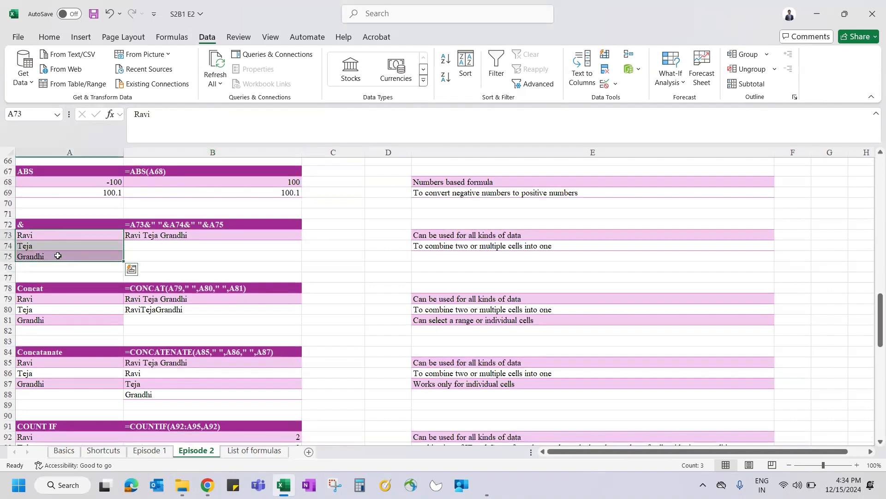
pyautogui.click(161, 238)
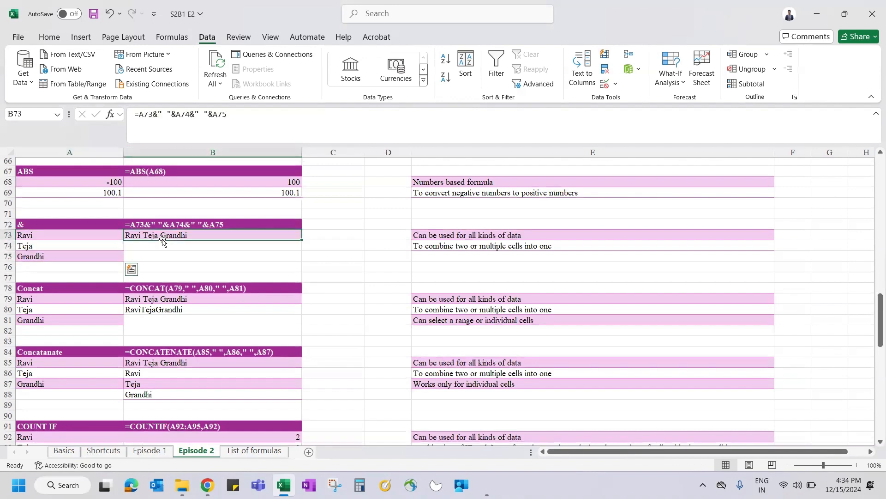
pyautogui.doubleClick(156, 114)
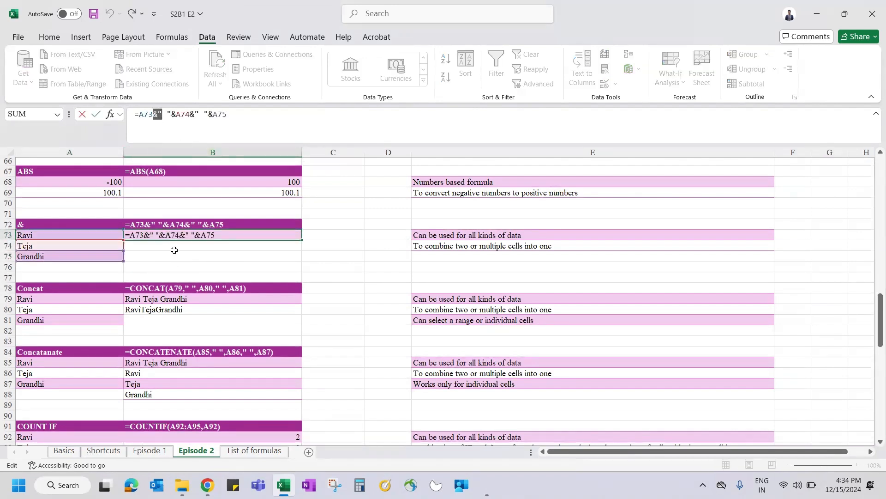
pyautogui.press('Escape')
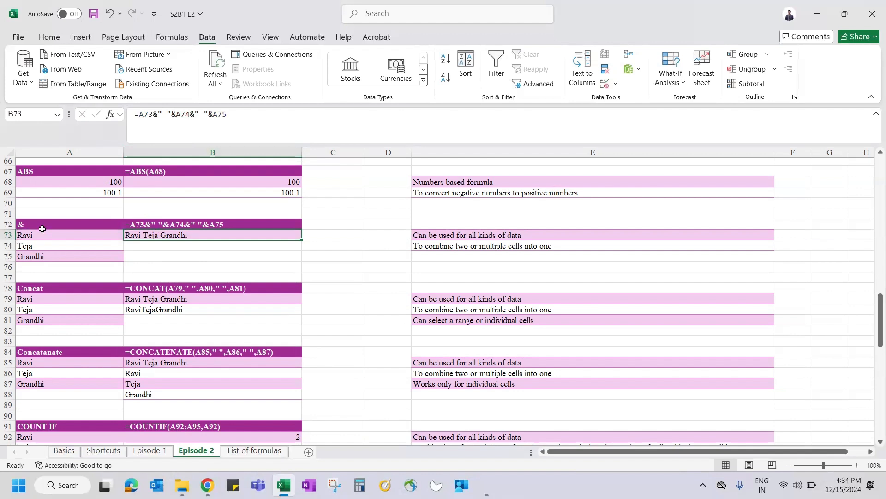
pyautogui.press('Down')
# Step: Enter =A73&A74&A75 in B74 to join the three names
pyautogui.write('=')
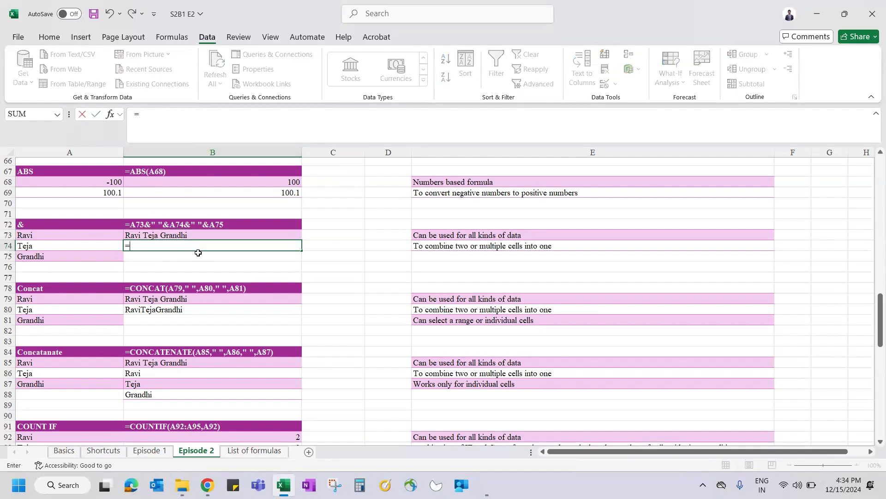
pyautogui.click(100, 234)
pyautogui.write('&')
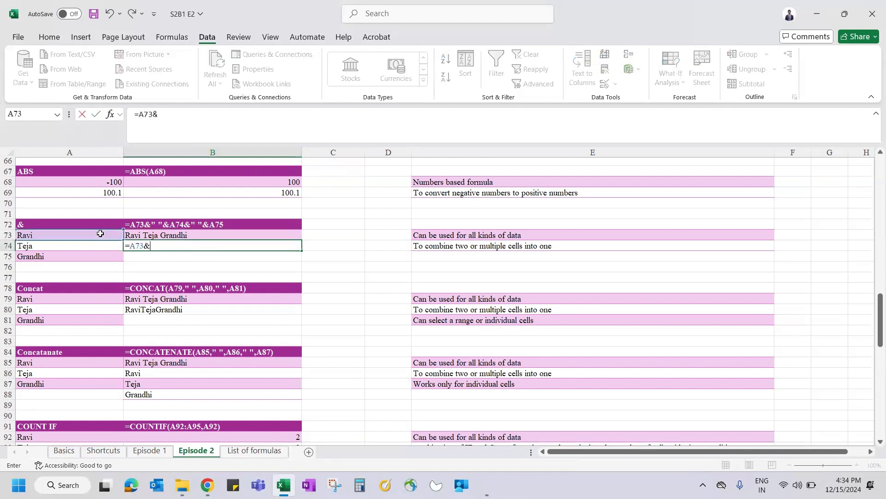
pyautogui.click(88, 247)
pyautogui.write('&')
pyautogui.click(91, 258)
pyautogui.hotkey('ctrl', 'Return')
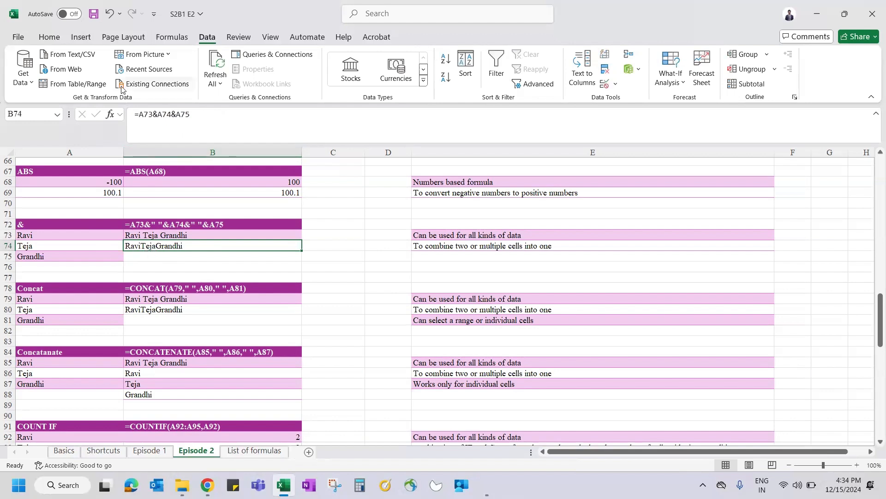
pyautogui.click(157, 114)
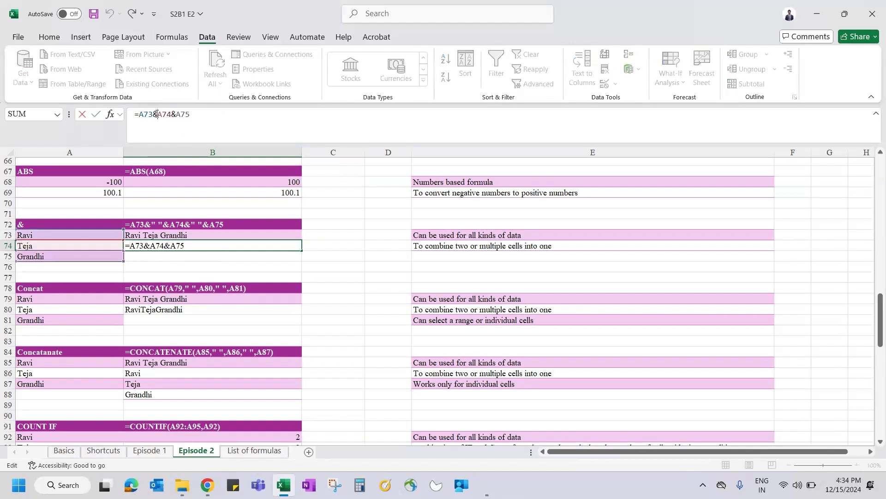
pyautogui.write('" ":')
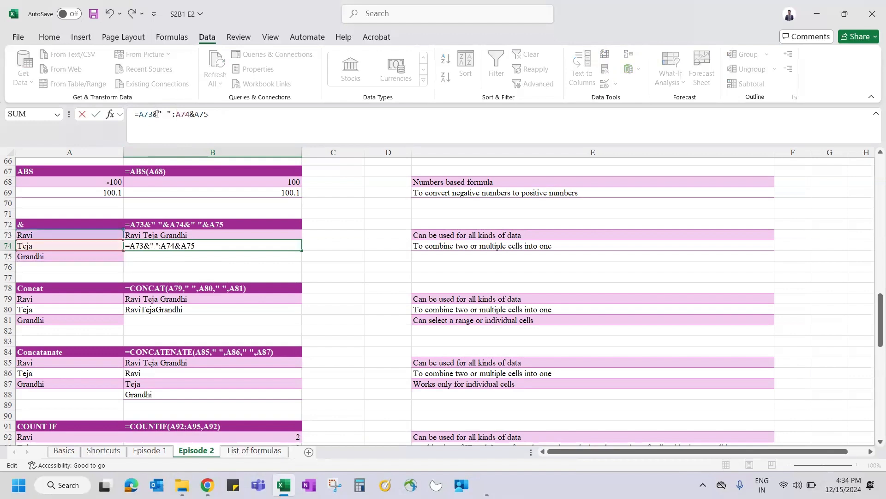
pyautogui.press('BackSpace')
pyautogui.write('&')
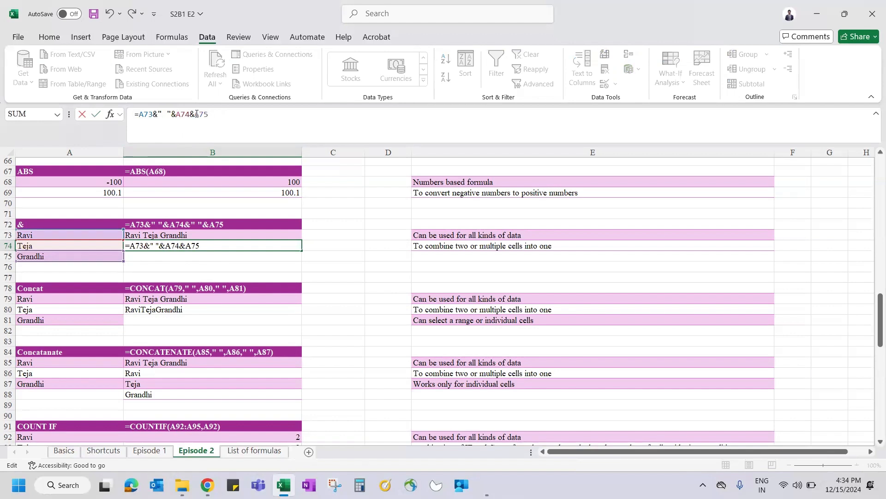
pyautogui.write('" "&')
pyautogui.press('BackSpace')
pyautogui.write(',')
pyautogui.press('BackSpace')
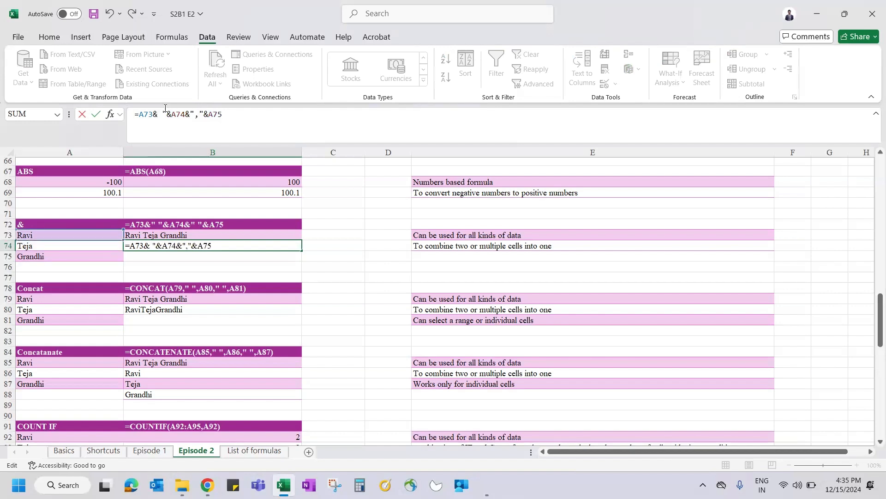
pyautogui.write('",')
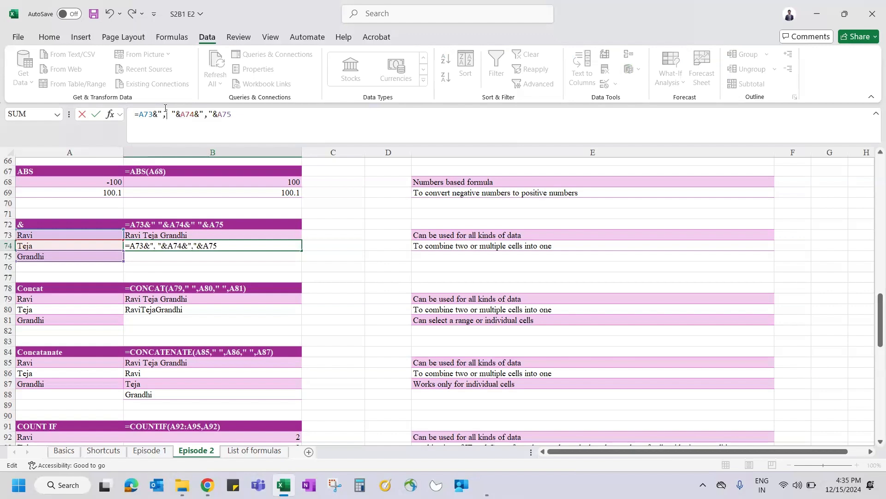
pyautogui.press('Delete')
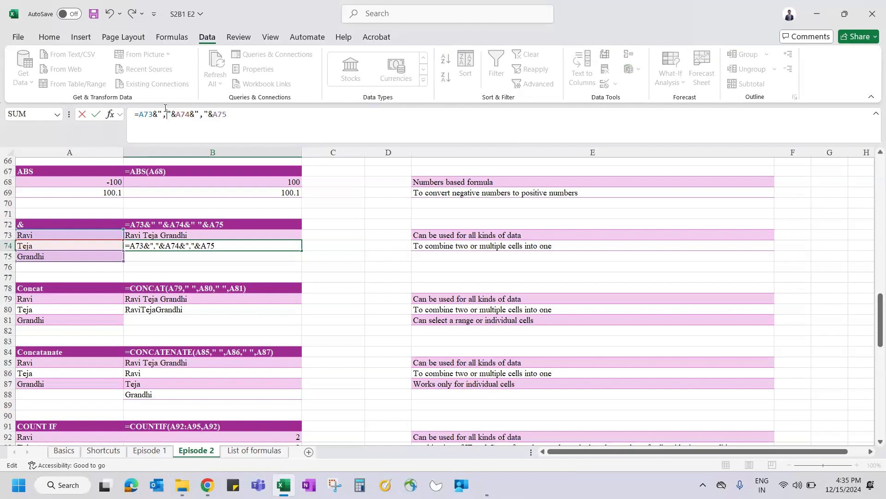
pyautogui.hotkey('ctrl', 'Return')
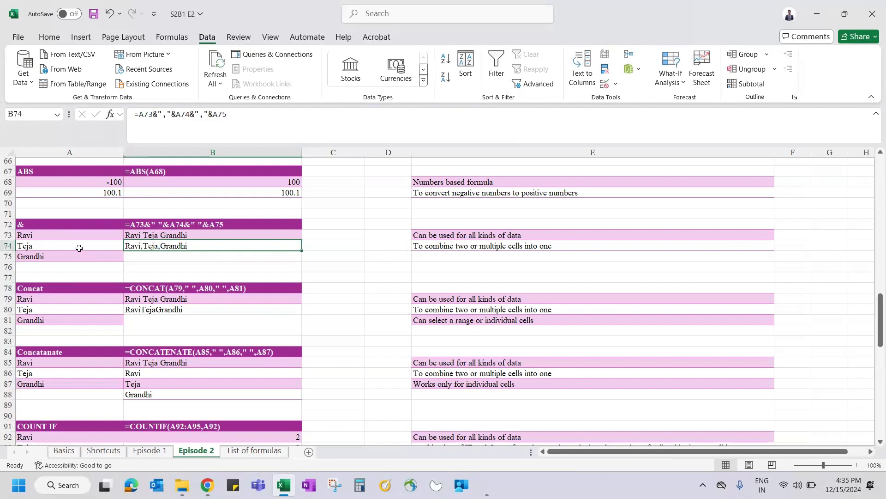
# Step: Scroll through the Episode 1 sheet, then return to Episode 2 and move to B79
pyautogui.click(150, 450)
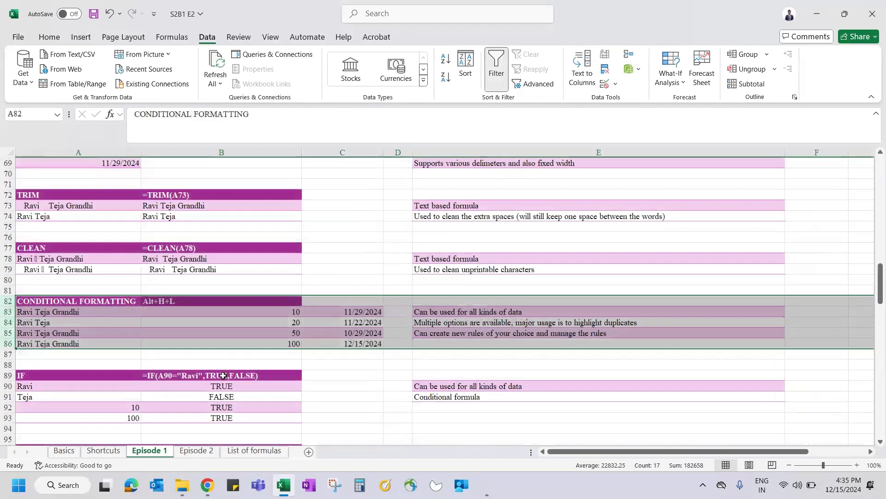
pyautogui.scroll(-10, 223, 375)
pyautogui.scroll(-11, 223, 376)
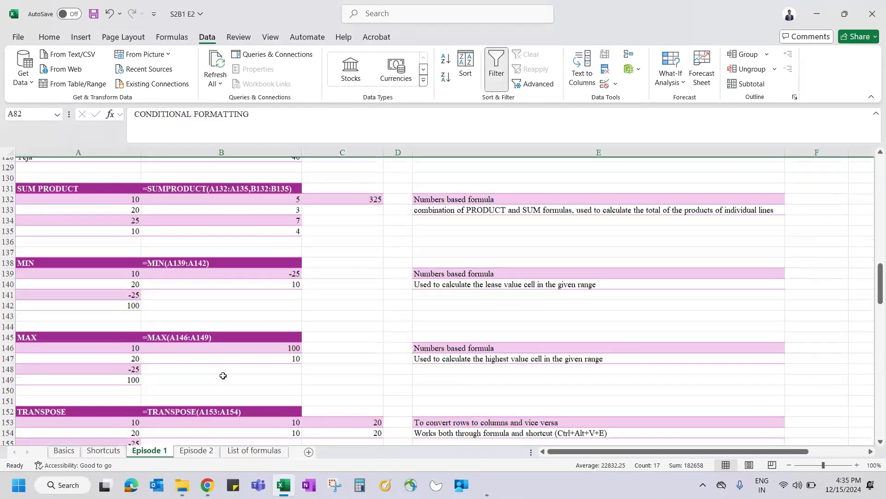
pyautogui.scroll(-7, 223, 376)
pyautogui.scroll(20, 223, 375)
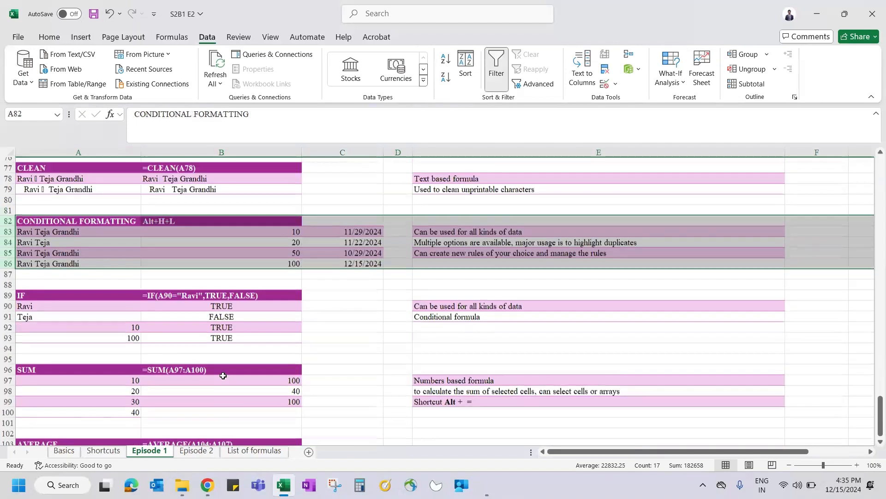
pyautogui.scroll(8, 223, 376)
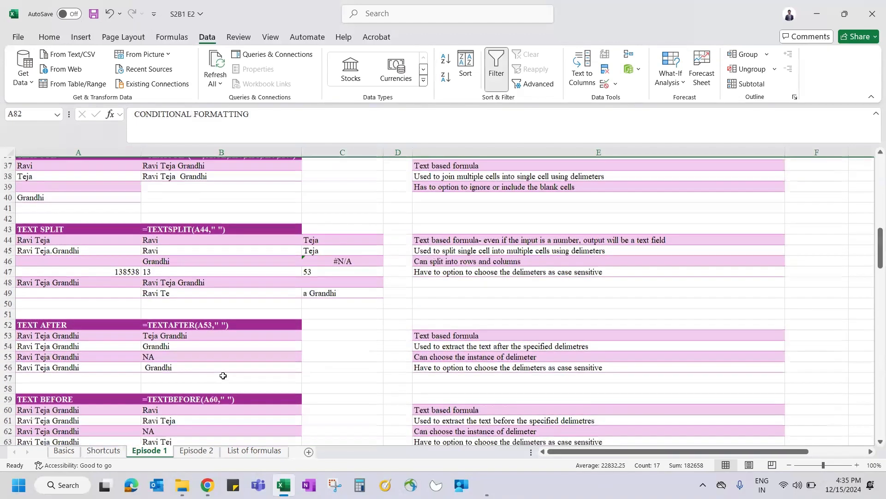
pyautogui.scroll(3, 149, 287)
pyautogui.moveTo(99, 232); pyautogui.dragTo(221, 283)
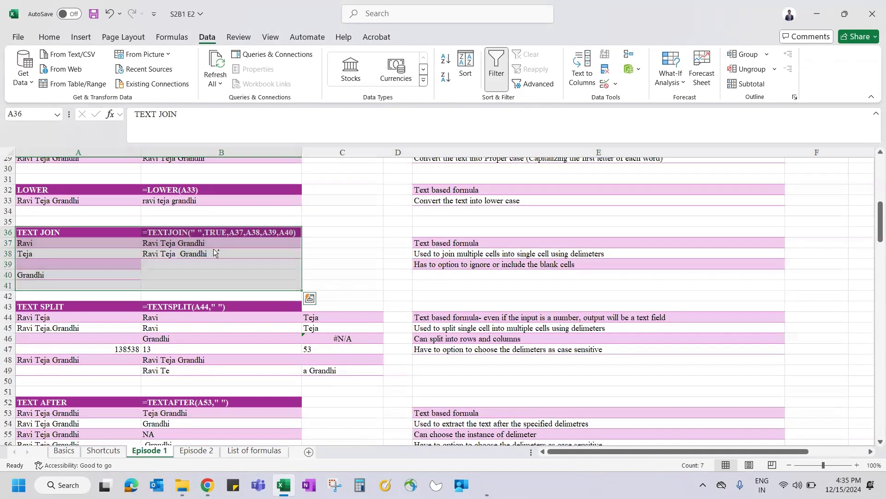
pyautogui.hotkey('ctrl', 'pagedown')
pyautogui.press('Down')
pyautogui.press('Down')
pyautogui.press('Down')
pyautogui.press('Down')
pyautogui.press('Down')
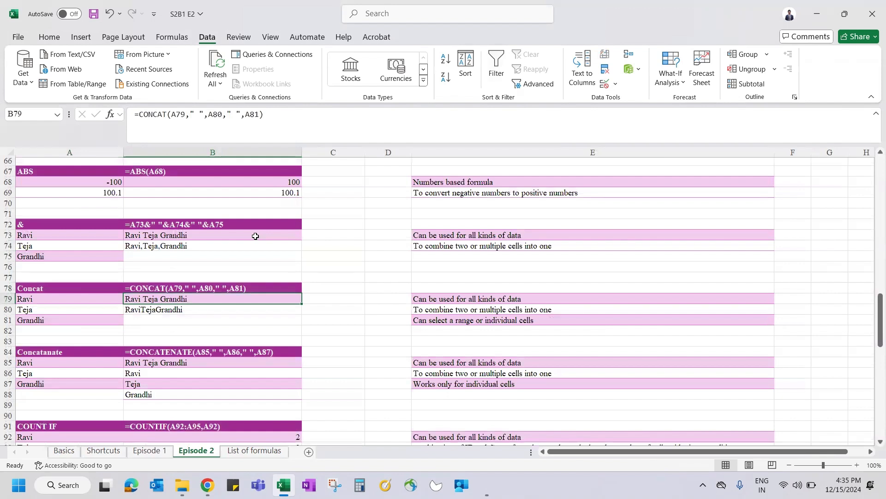
# Step: Enter =CONCAT(A79,A80,A81) in B79
pyautogui.write('=con')
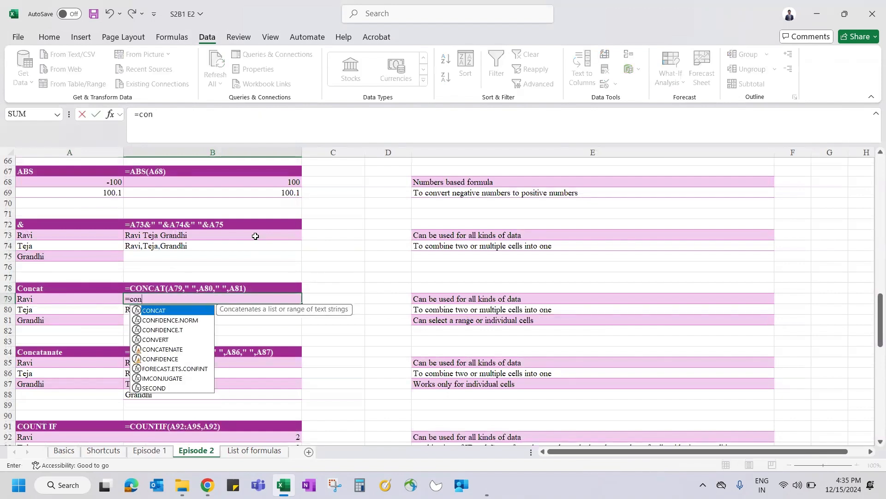
pyautogui.press('Tab')
pyautogui.click(56, 300)
pyautogui.write(',')
pyautogui.click(61, 313)
pyautogui.write(',')
pyautogui.click(53, 319)
pyautogui.hotkey('ctrl', 'Return')
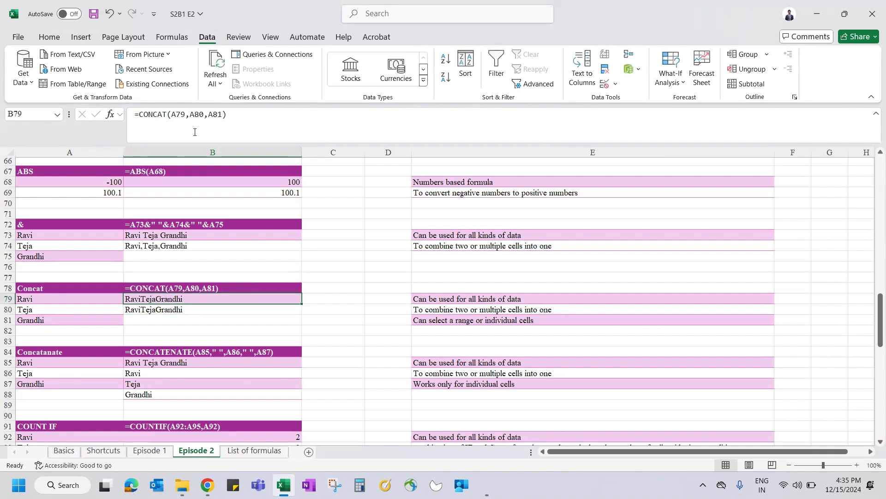
pyautogui.click(192, 114)
pyautogui.write('" ",')
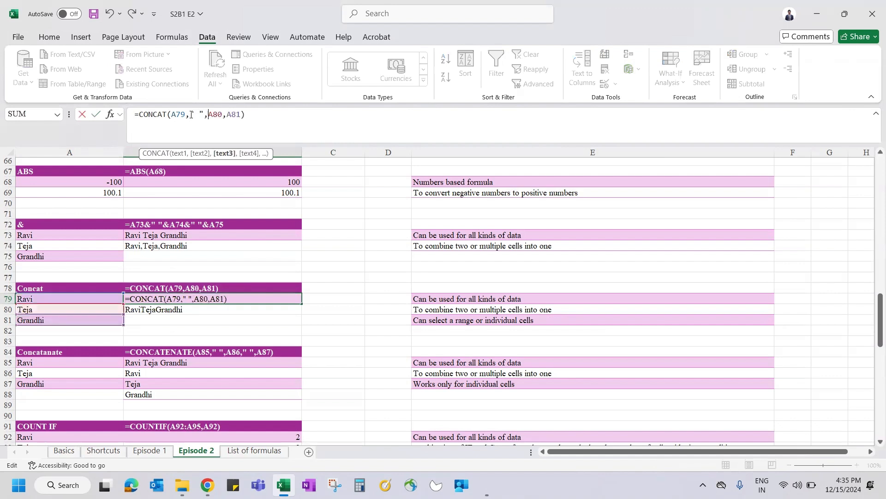
pyautogui.click(225, 114)
pyautogui.write('" "')
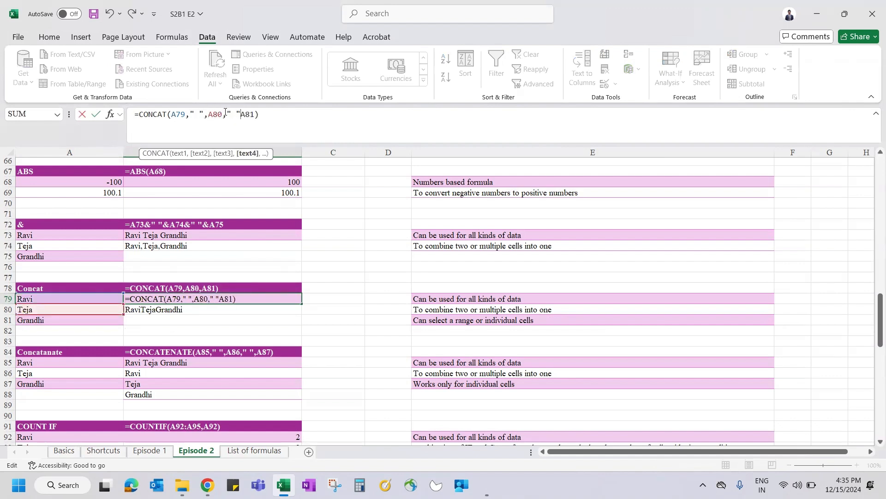
pyautogui.press('Return')
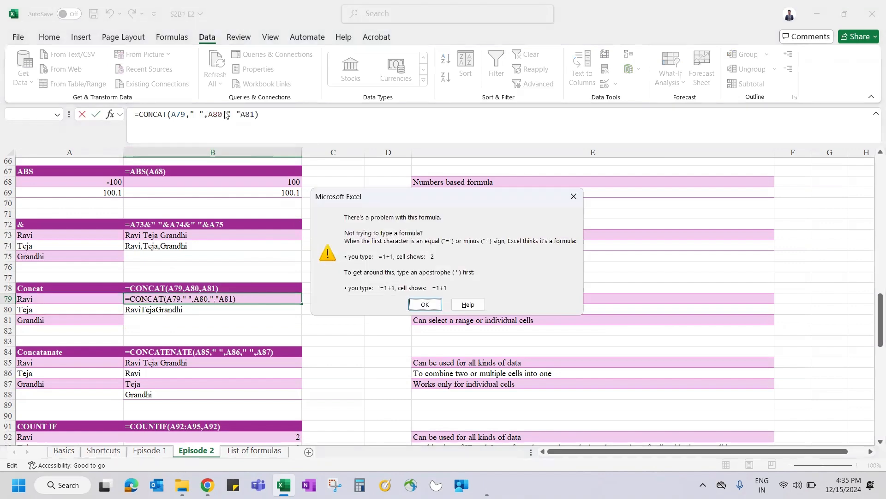
pyautogui.press('Return')
pyautogui.click(241, 113)
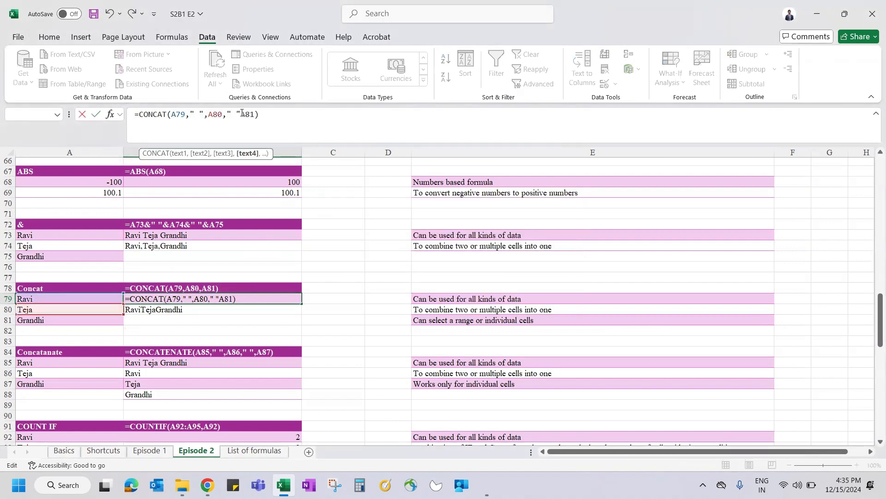
pyautogui.write(',')
pyautogui.press('Return')
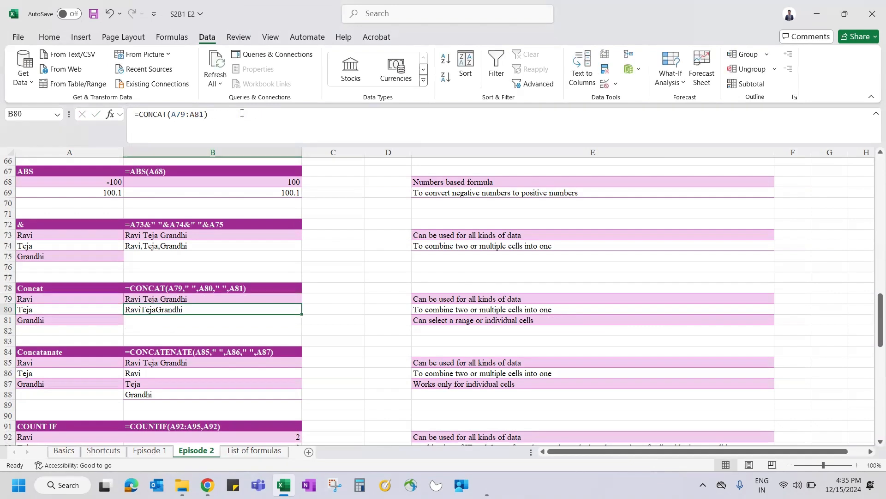
pyautogui.press('Up')
pyautogui.press('Down')
pyautogui.write('=conc')
pyautogui.press('Tab')
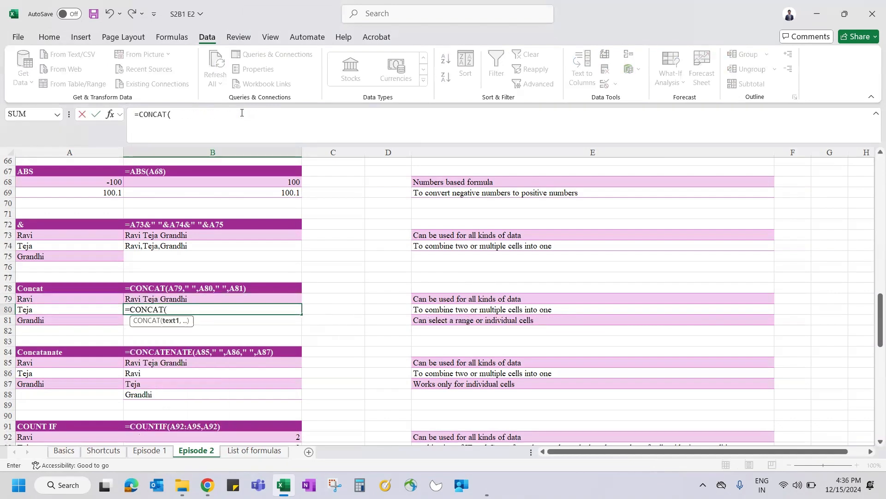
pyautogui.click(43, 298)
pyautogui.moveTo(52, 319); pyautogui.dragTo(53, 320)
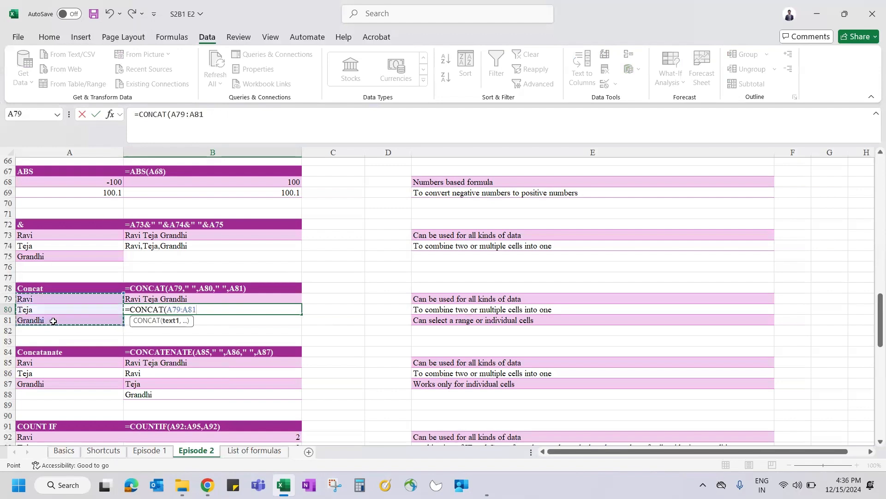
pyautogui.press('Return')
pyautogui.press('Up')
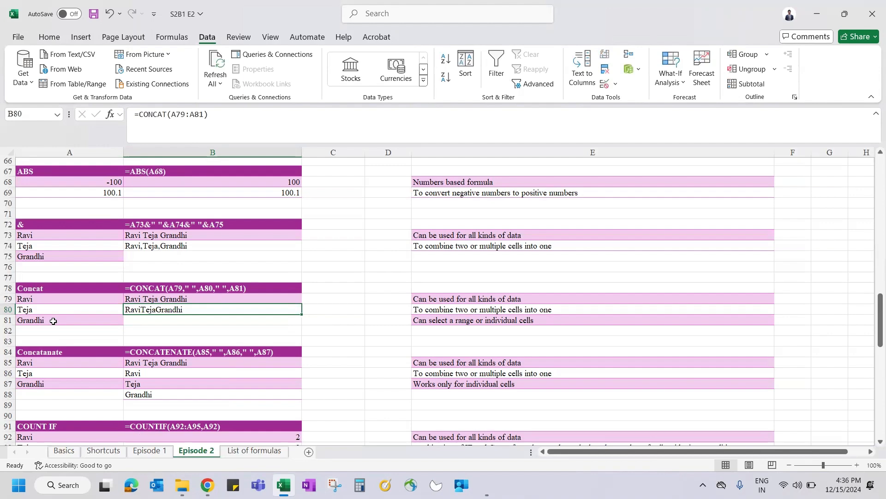
pyautogui.scroll(-2, 58, 406)
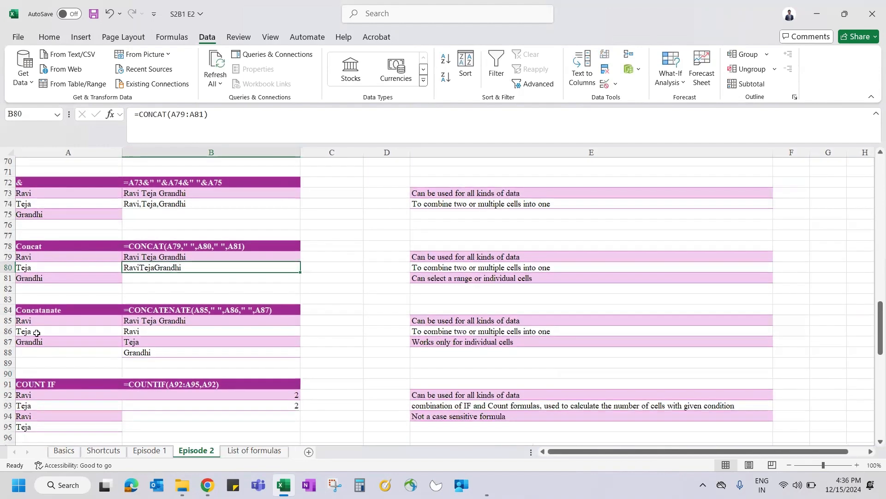
# Step: Look over the Concatanate example cells and select result cell B85
pyautogui.click(62, 324)
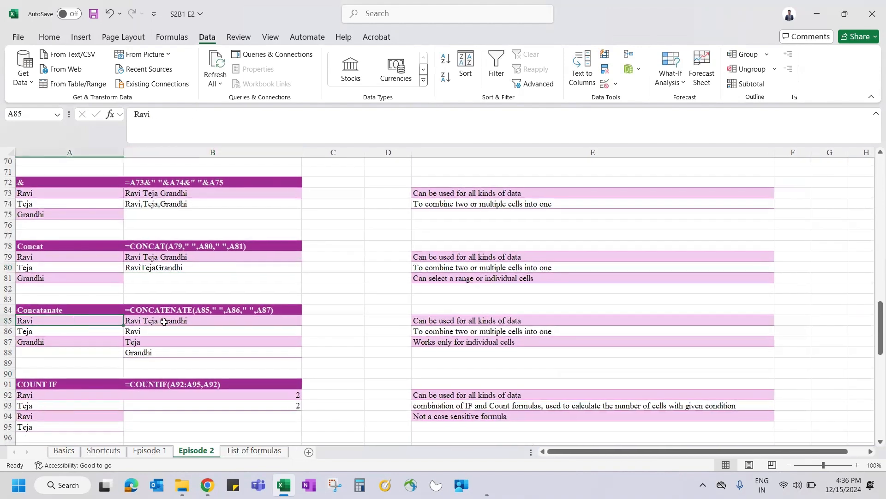
pyautogui.click(145, 320)
pyautogui.click(49, 249)
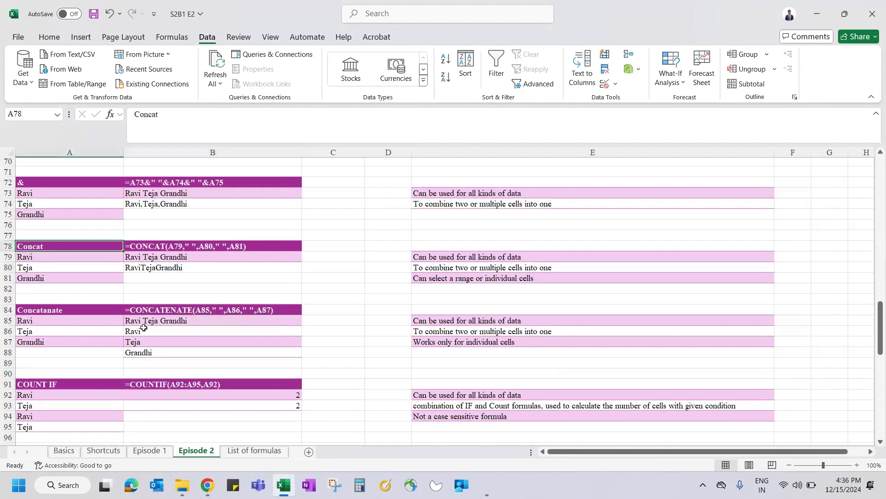
pyautogui.click(161, 323)
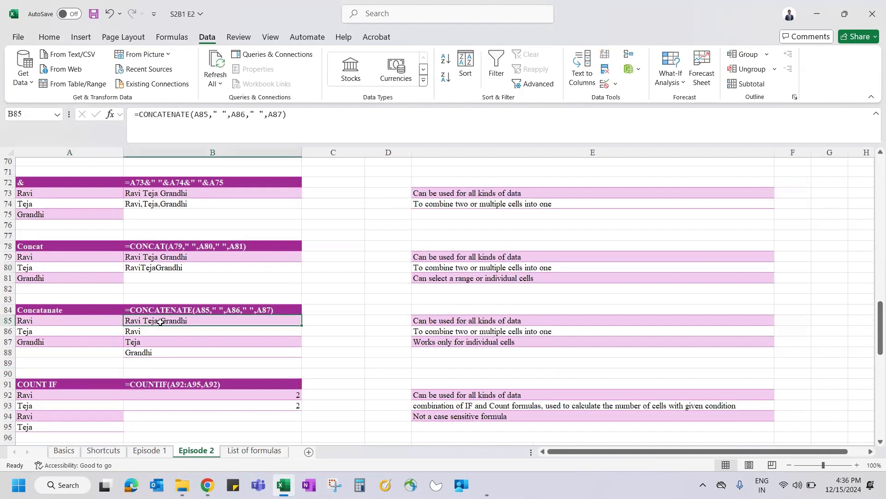
pyautogui.write('-')
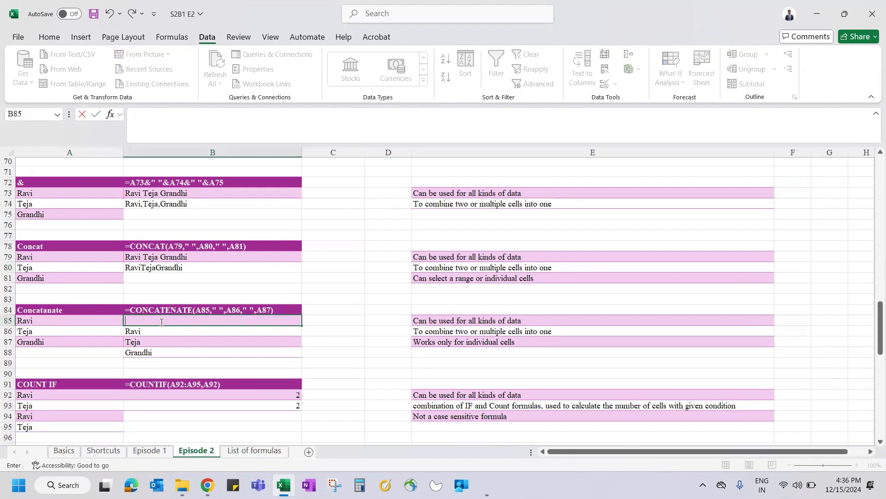
pyautogui.write('c')
pyautogui.press('BackSpace')
pyautogui.press('BackSpace')
pyautogui.write('=con')
pyautogui.press('Down')
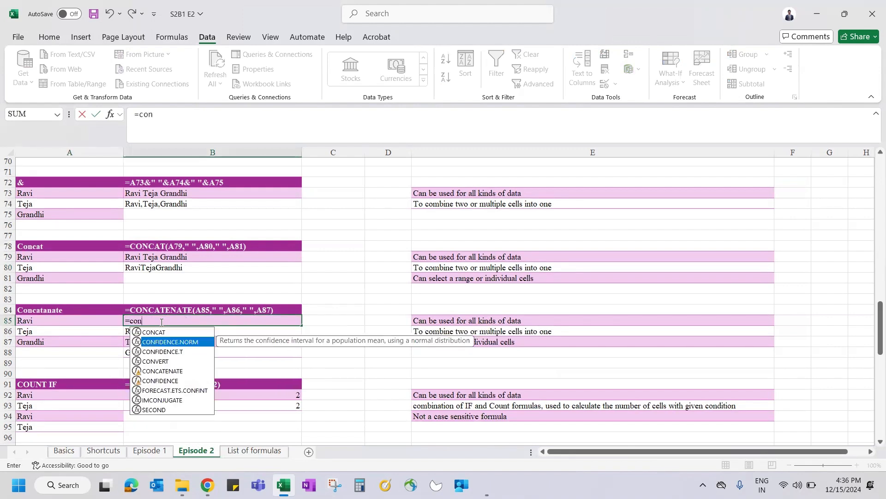
pyautogui.press('Down')
pyautogui.press('Down')
pyautogui.press('Down')
pyautogui.press('Tab')
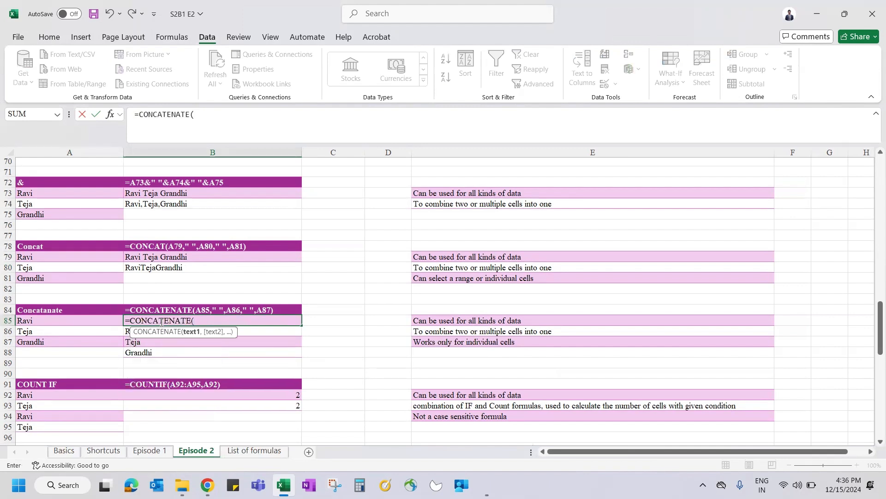
pyautogui.click(67, 321)
pyautogui.write(',')
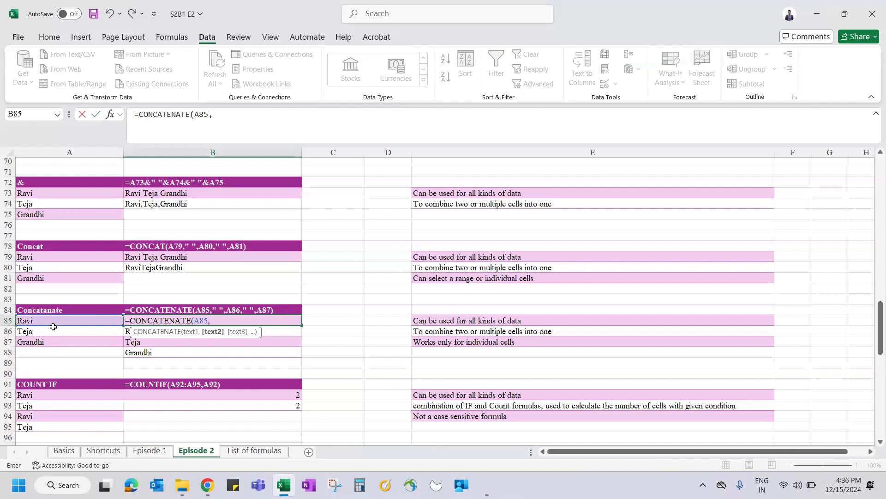
pyautogui.click(54, 328)
pyautogui.write(',')
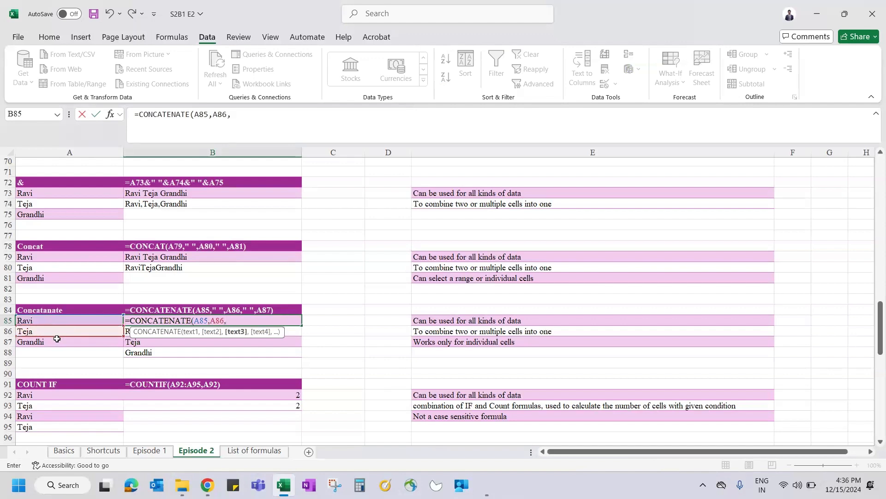
pyautogui.click(54, 346)
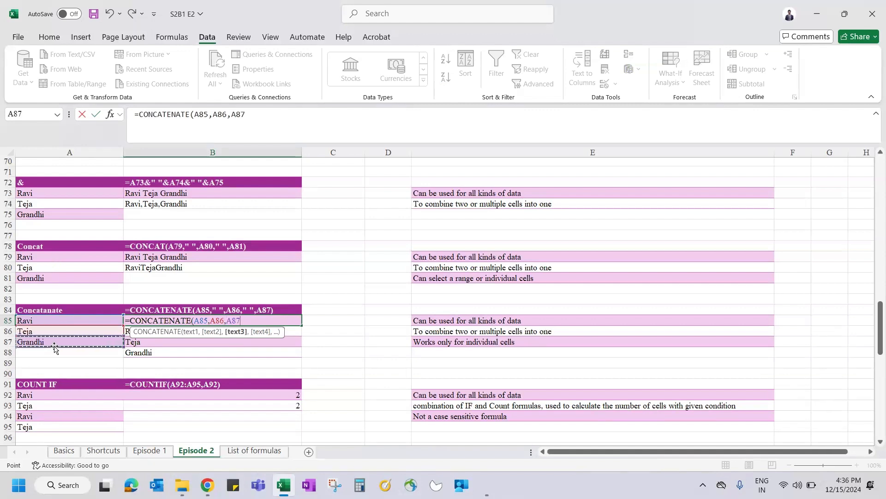
pyautogui.write(')')
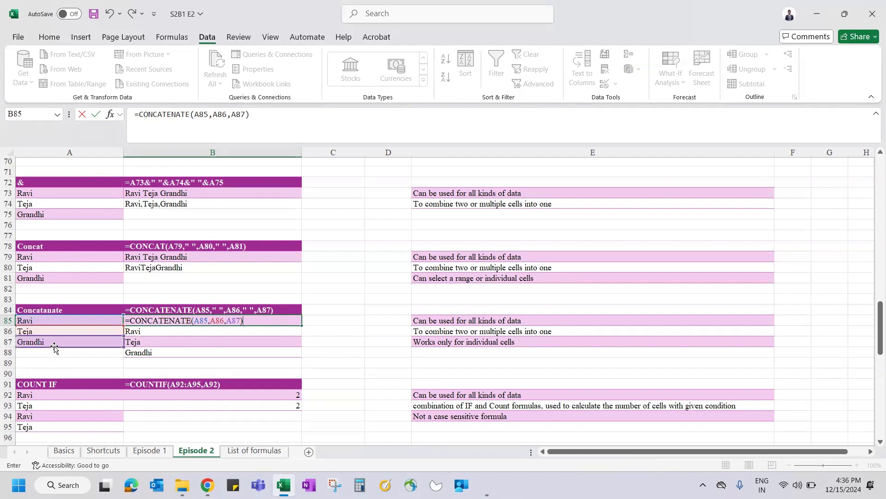
pyautogui.hotkey('ctrl', 'Return')
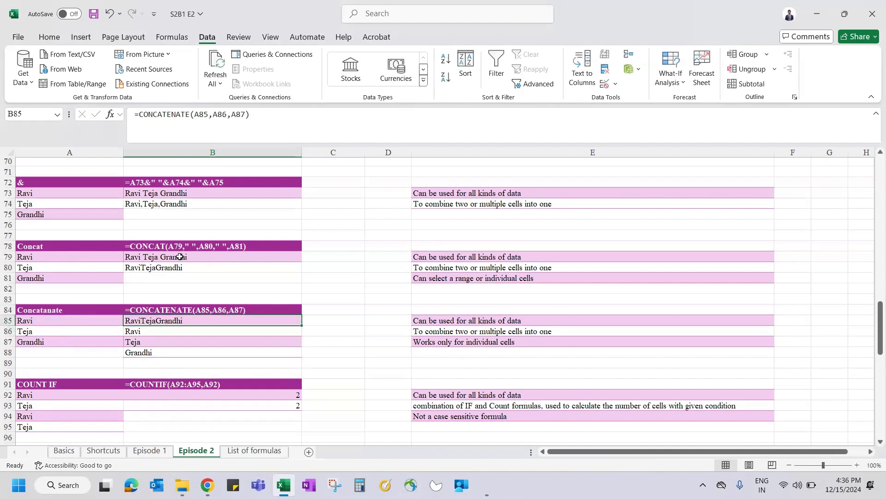
pyautogui.click(153, 269)
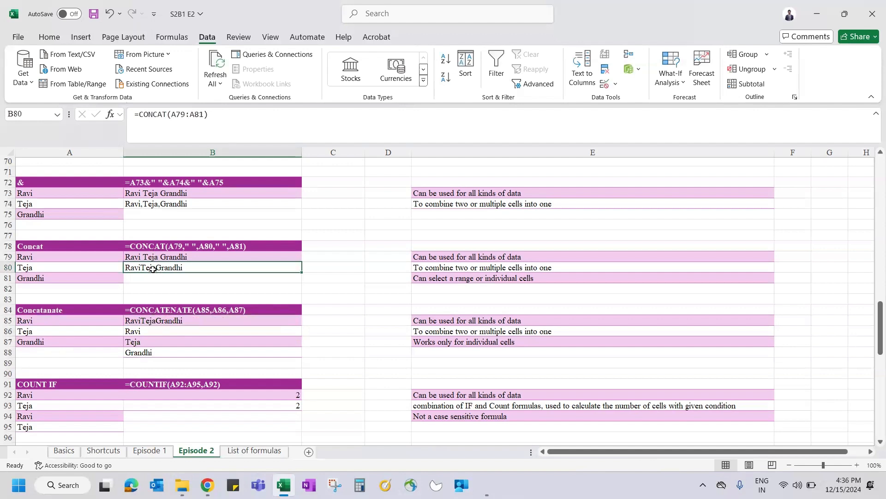
# Step: Enter =CONCATENATE(A85:A87) in B86
pyautogui.click(161, 332)
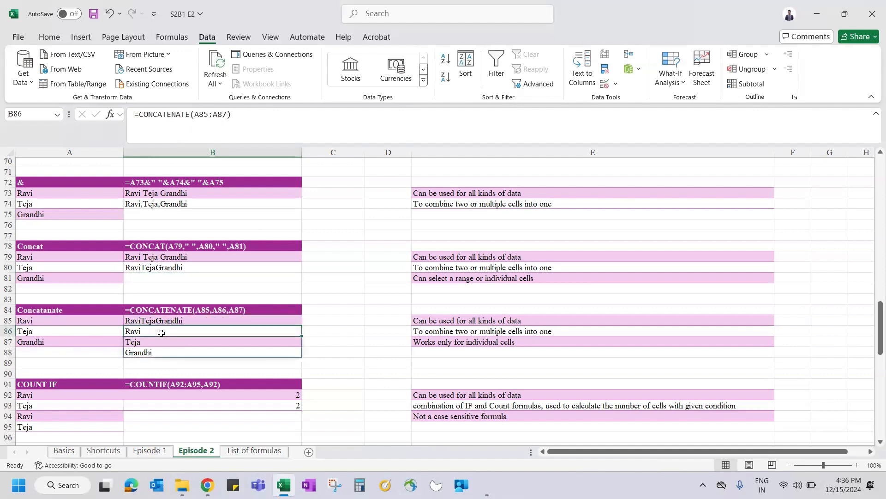
pyautogui.write('=con')
pyautogui.press('Down')
pyautogui.press('Down')
pyautogui.press('Down')
pyautogui.press('Down')
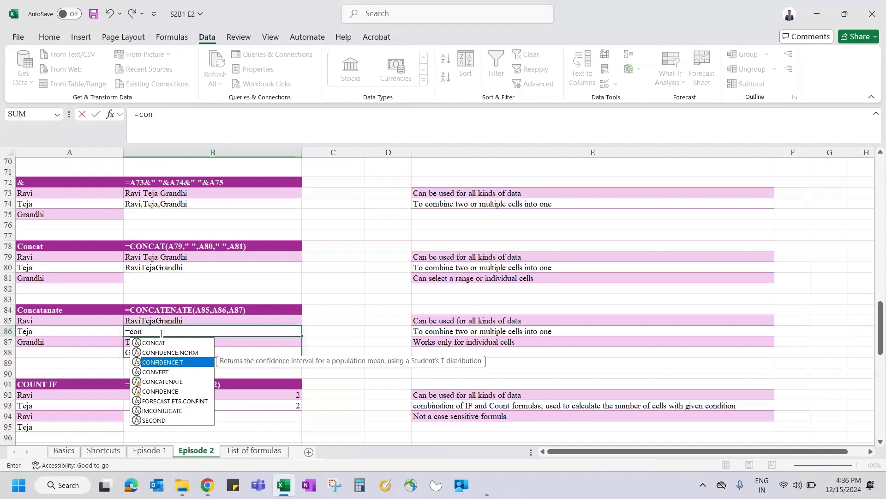
pyautogui.press('Tab')
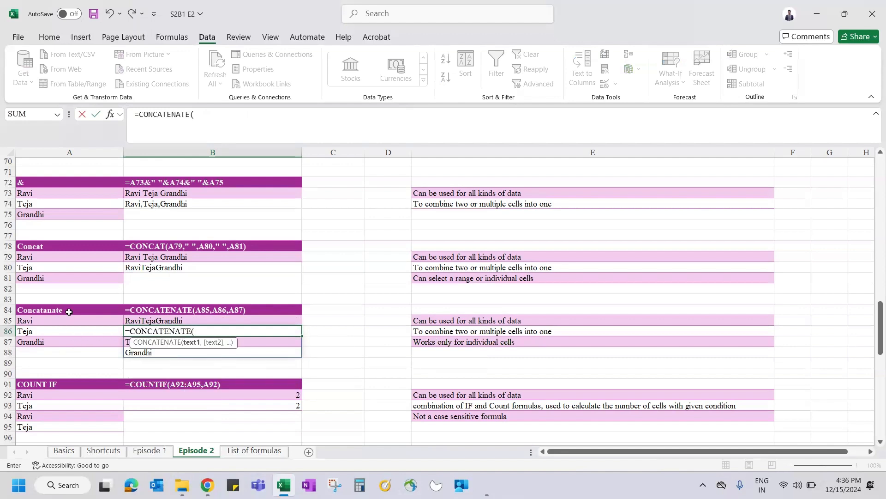
pyautogui.moveTo(58, 319); pyautogui.dragTo(57, 341)
pyautogui.write(')')
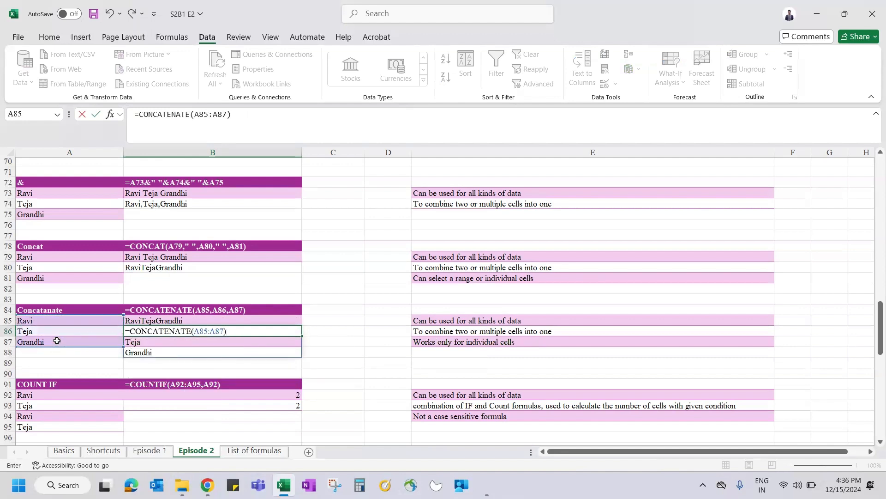
pyautogui.press('Return')
# Step: Select and step through the spilled results in B86:B88
pyautogui.press('Up')
pyautogui.hotkey('ctrl', 'shift', 'Down')
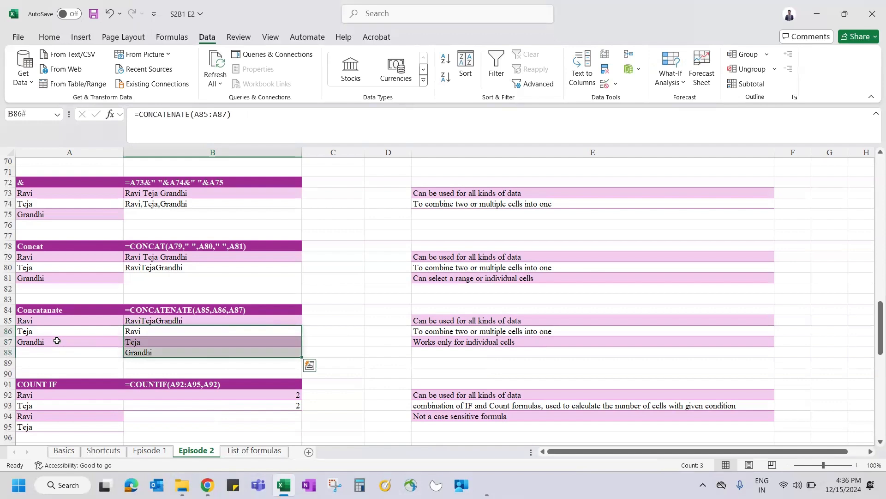
pyautogui.press('Down')
pyautogui.press('Down')
pyautogui.press('Up')
pyautogui.press('Up')
pyautogui.hotkey('ctrl', 'shift', 'Down')
pyautogui.press('Up')
pyautogui.press('Down')
# Step: Compare the B86:B88 spill with the CONCAT formula in B80 and its source names
pyautogui.click(173, 268)
pyautogui.moveTo(140, 335); pyautogui.dragTo(144, 349)
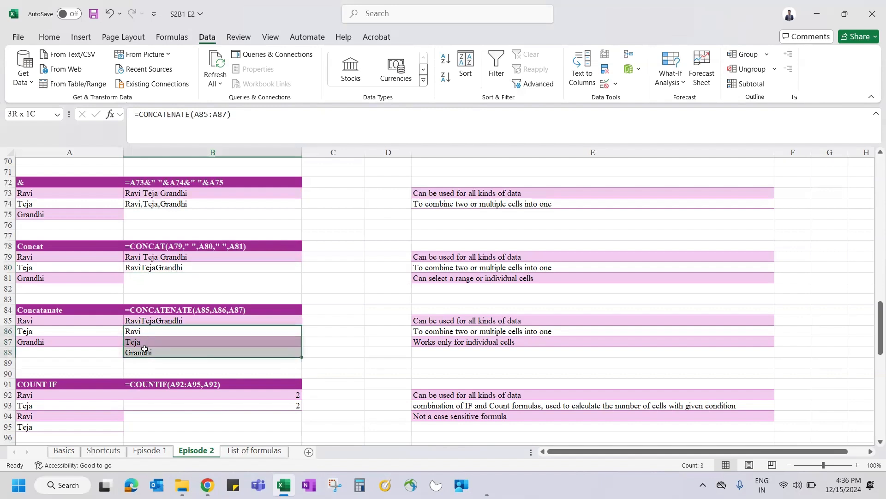
pyautogui.click(156, 265)
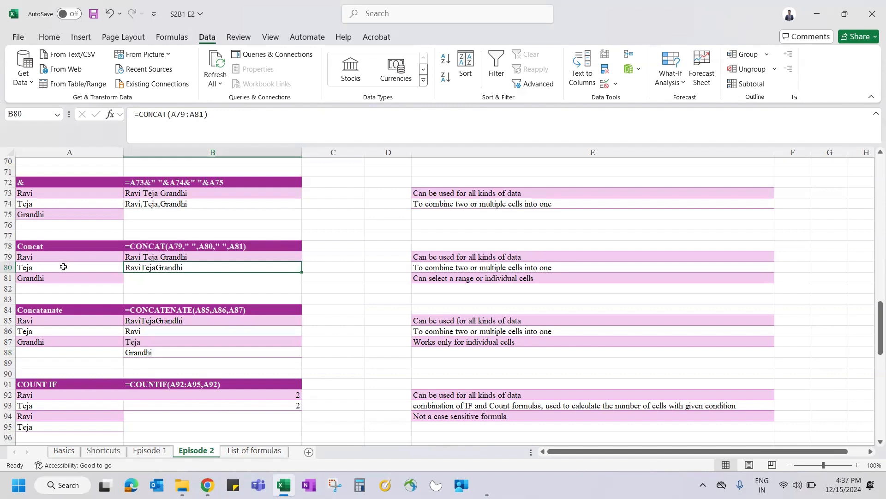
pyautogui.moveTo(59, 256); pyautogui.dragTo(56, 285)
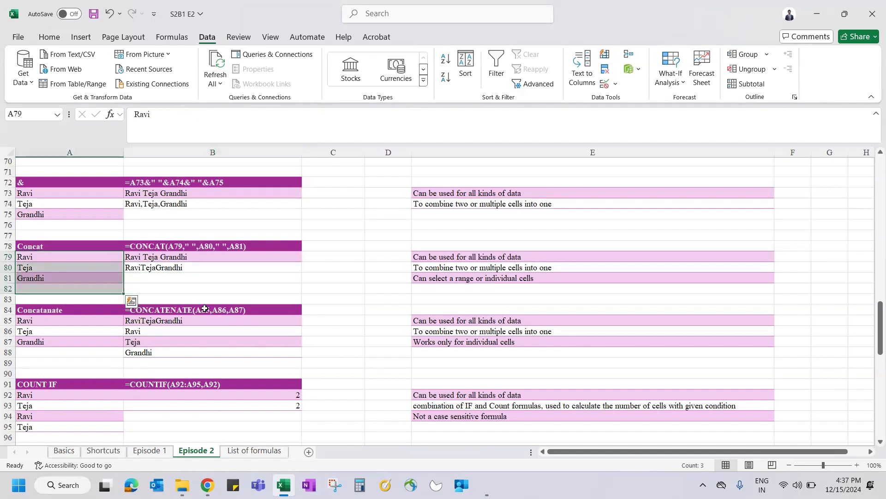
pyautogui.click(164, 321)
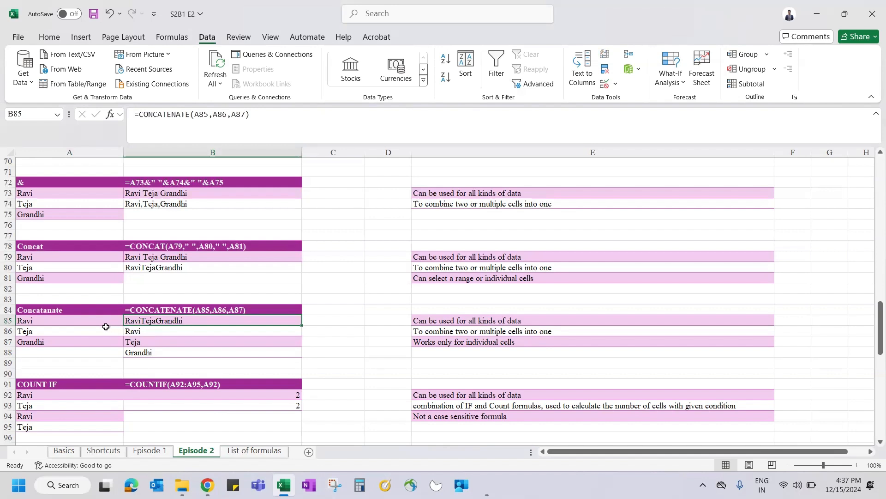
pyautogui.moveTo(152, 333); pyautogui.dragTo(157, 356)
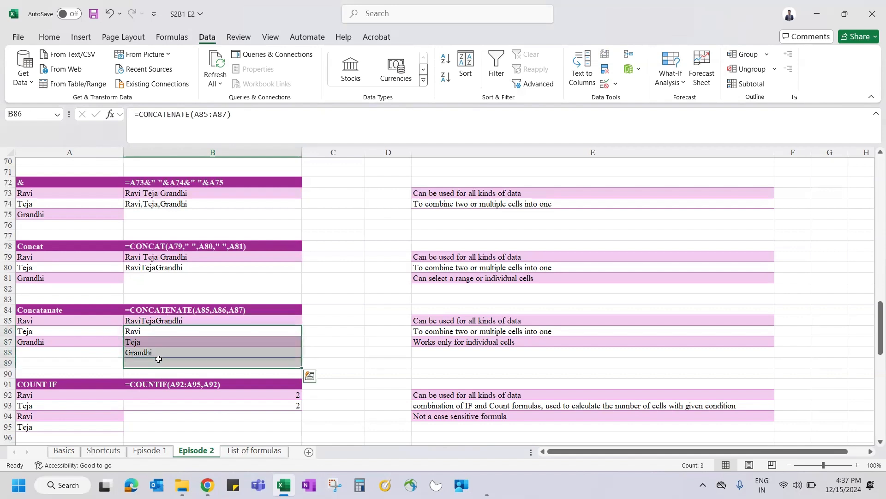
pyautogui.moveTo(98, 321); pyautogui.dragTo(104, 346)
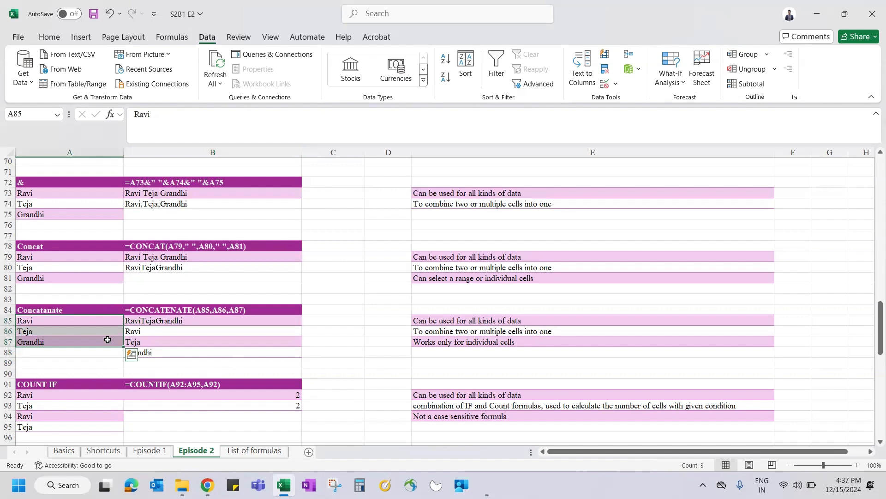
# Step: Enter =CONCATENATE(A78:A93) in C79 so column A's entries spill down column C
pyautogui.click(348, 258)
pyautogui.write('=con')
pyautogui.press('Down')
pyautogui.press('Down')
pyautogui.press('Down')
pyautogui.press('Down')
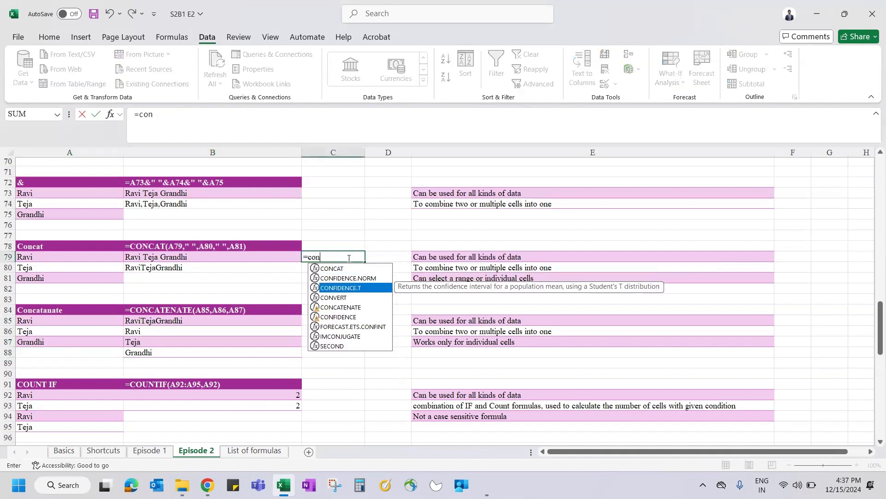
pyautogui.press('Tab')
pyautogui.moveTo(60, 246); pyautogui.dragTo(79, 399)
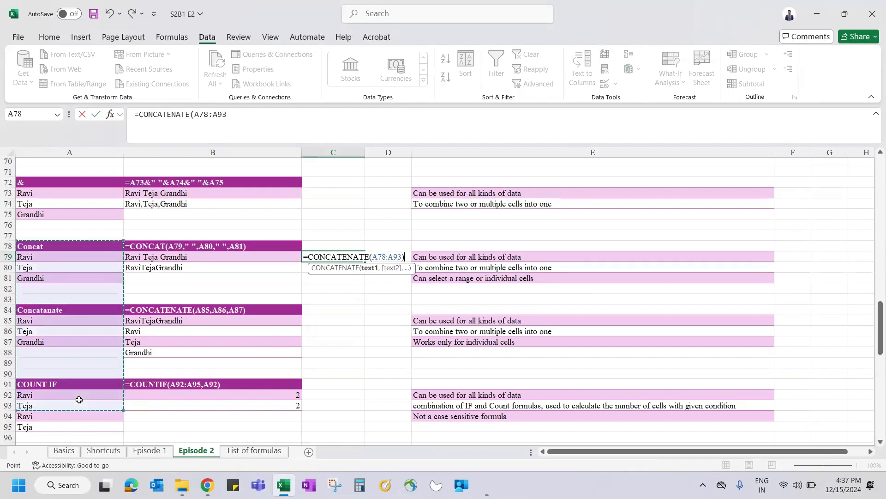
pyautogui.press('Return')
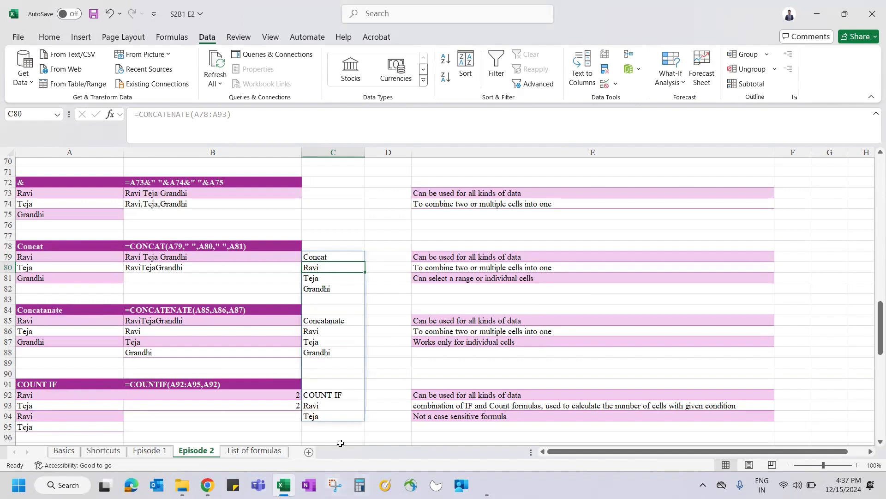
# Step: Clear the C79:C94 spill range, then undo to restore it
pyautogui.press('Up')
pyautogui.hotkey('ctrl', 'shift', 'Down')
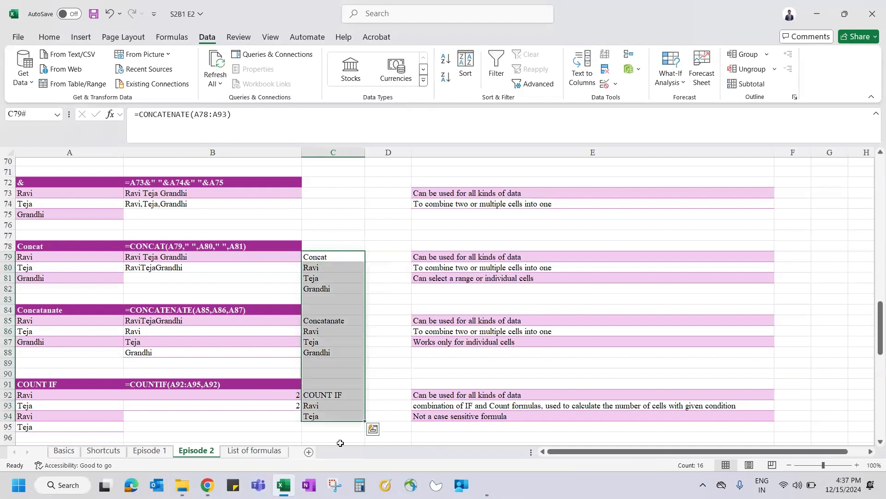
pyautogui.press('Delete')
pyautogui.press('Down')
pyautogui.press('Down')
pyautogui.press('Down')
pyautogui.press('Down')
pyautogui.press('Down')
pyautogui.press('Down')
pyautogui.press('Down')
pyautogui.press('Down')
pyautogui.press('Down')
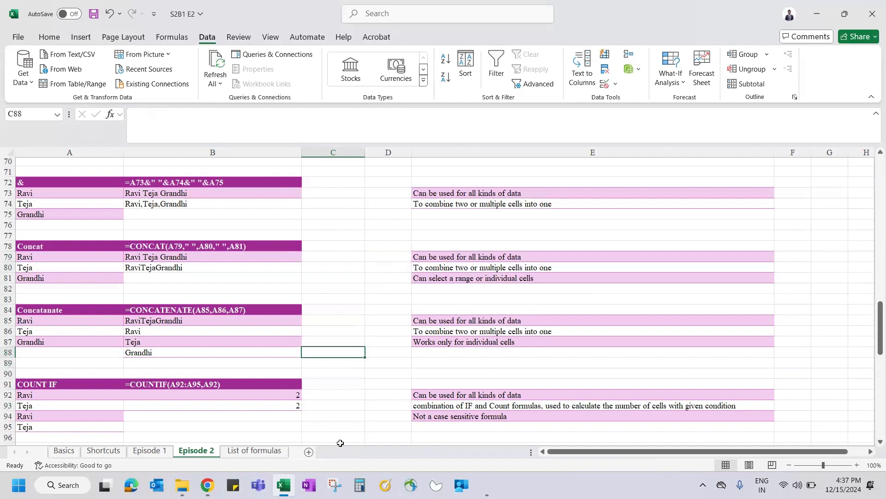
pyautogui.hotkey('ctrl', 'z')
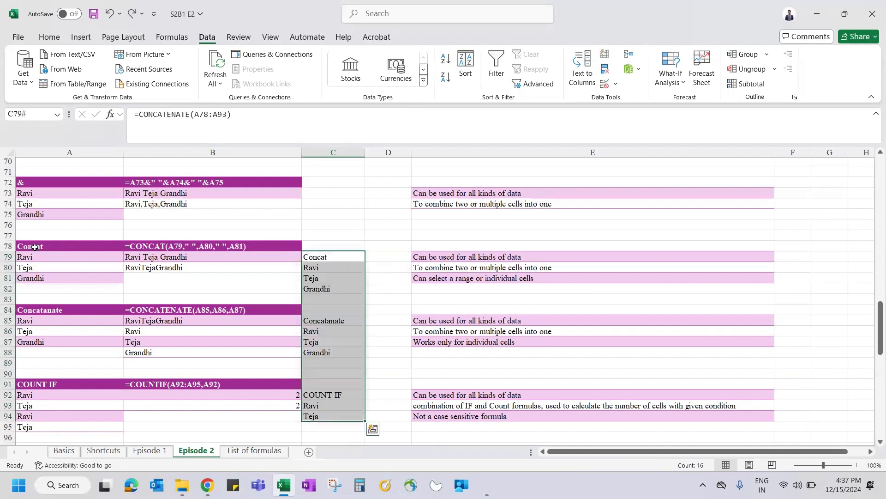